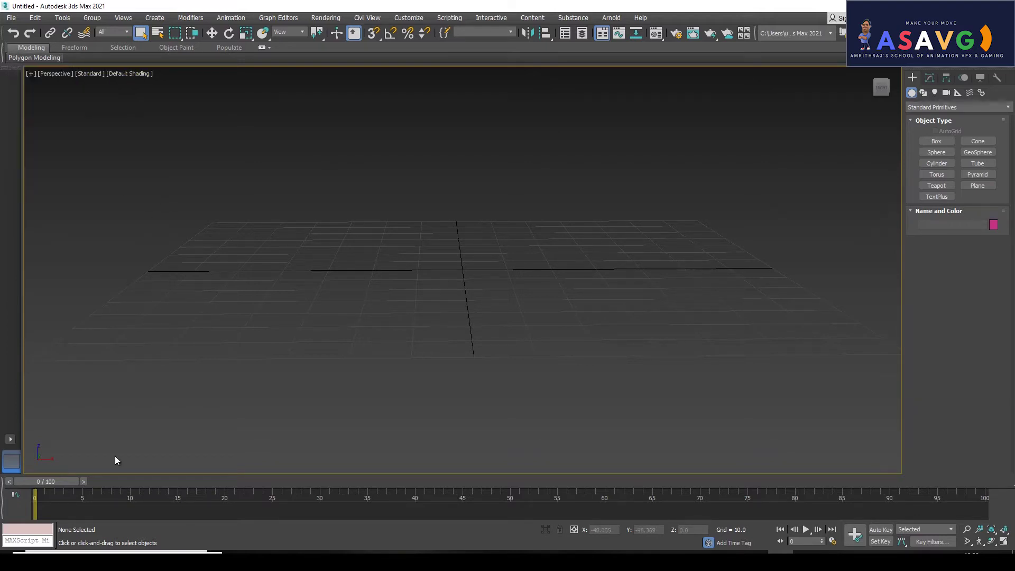
- Try the 3+1, large-Top, 2x2 and side-by-side layouts, ending on one full-size viewport
{"action": "left_click", "coordinate": [10, 441]}
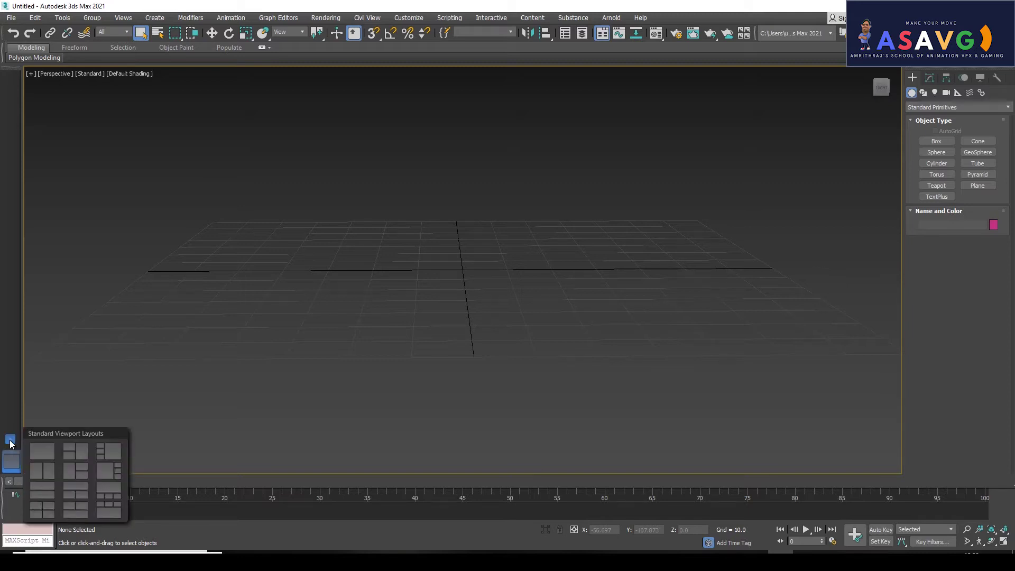
{"action": "left_click", "coordinate": [122, 447]}
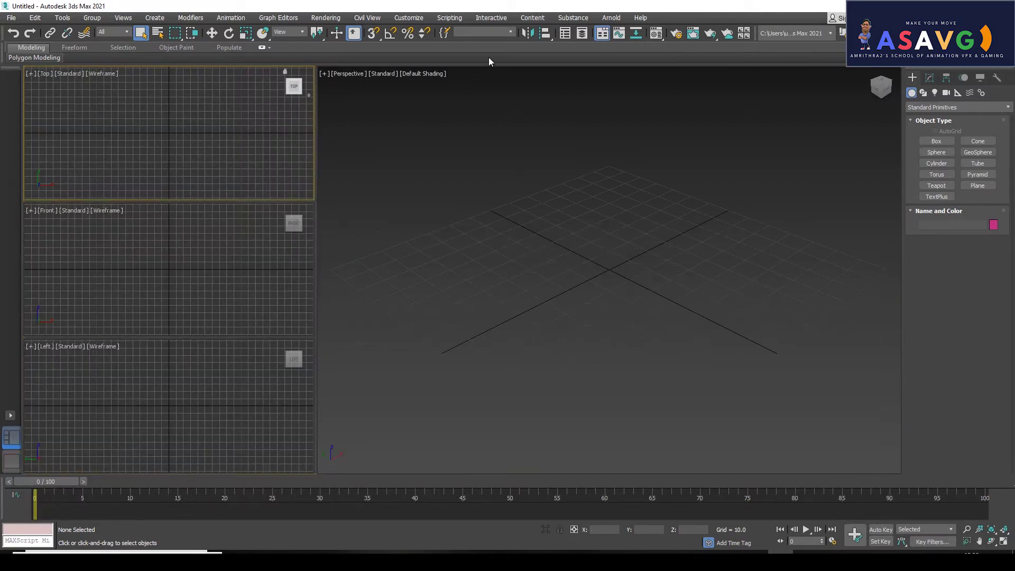
{"action": "left_click", "coordinate": [10, 416]}
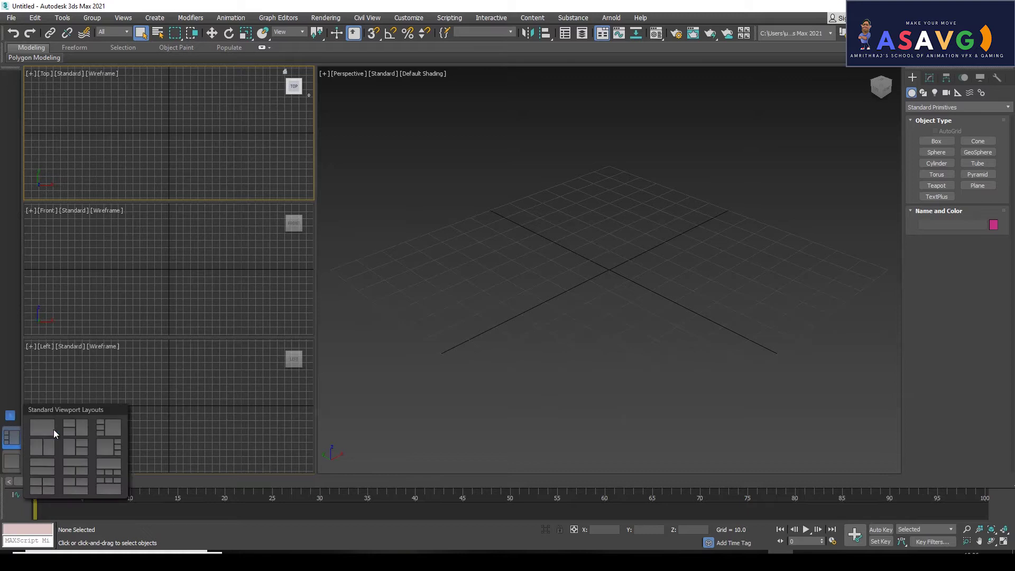
{"action": "left_click", "coordinate": [75, 443]}
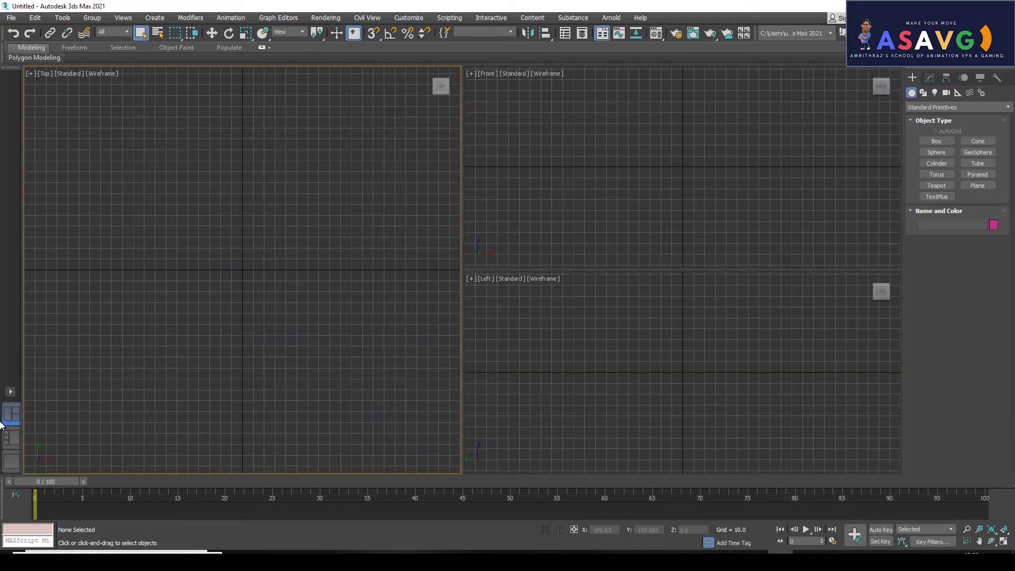
{"action": "left_click", "coordinate": [10, 394]}
{"action": "left_click", "coordinate": [47, 457]}
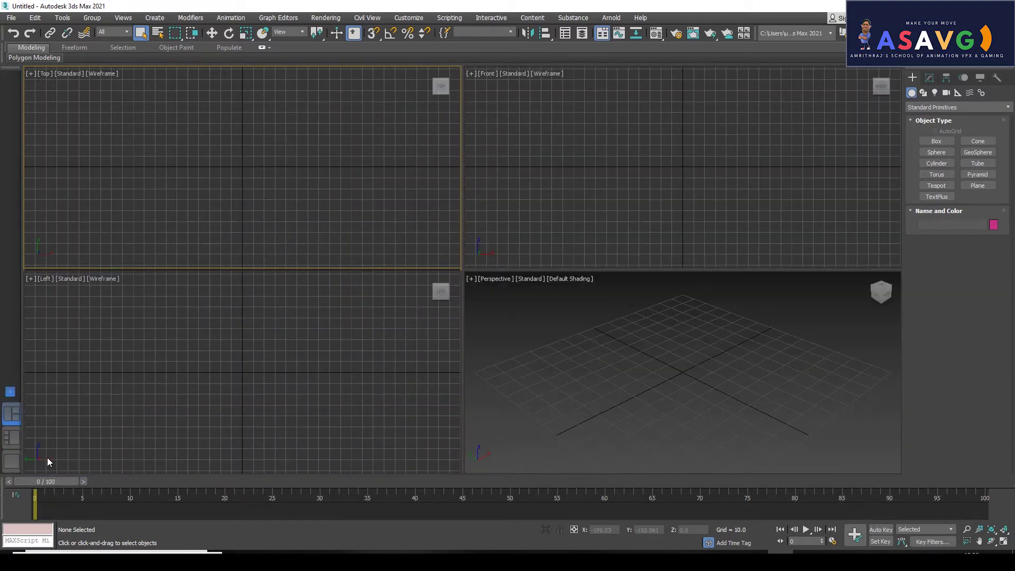
{"action": "left_click", "coordinate": [10, 367]}
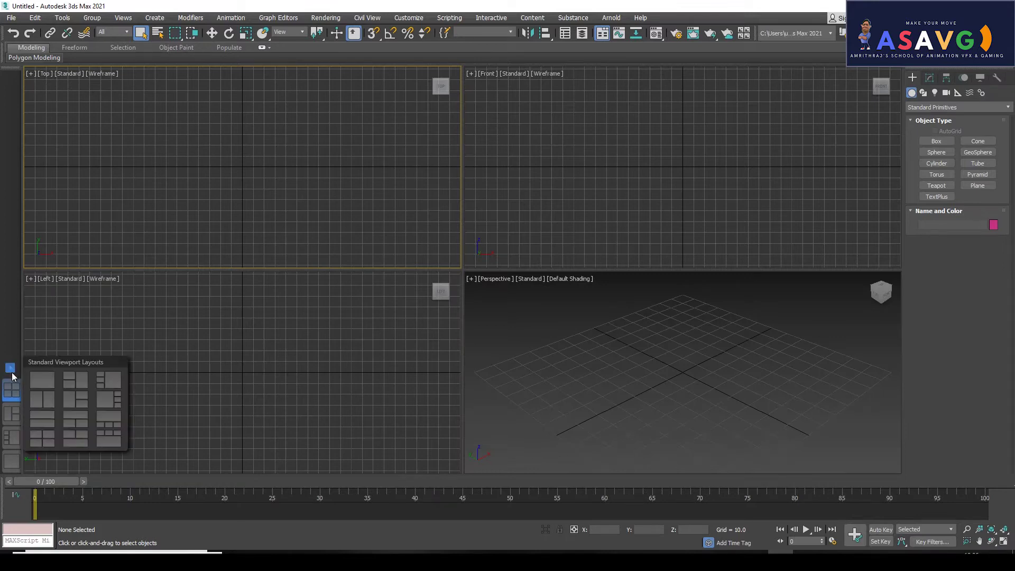
{"action": "left_click", "coordinate": [45, 407]}
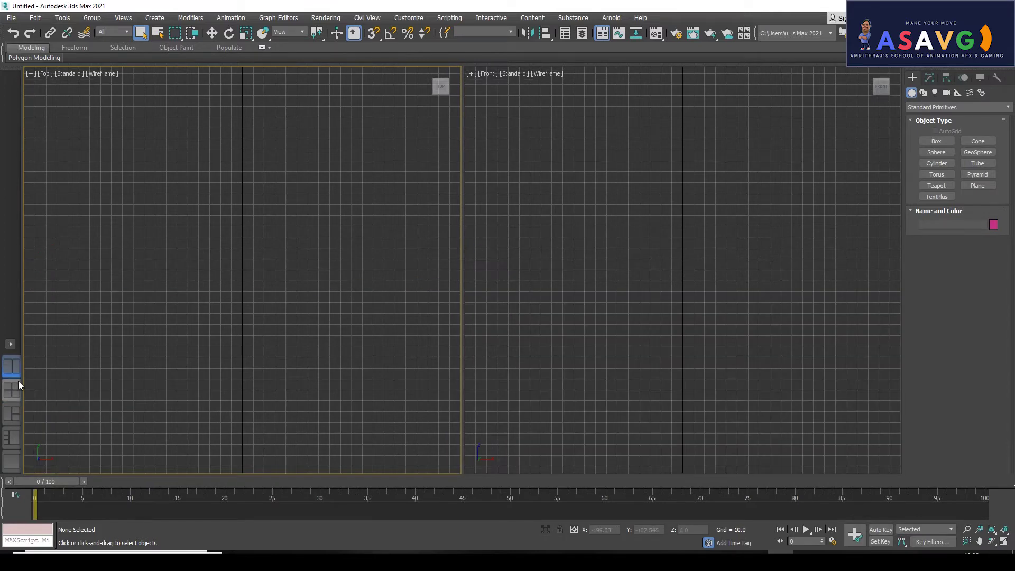
{"action": "left_click", "coordinate": [10, 344]}
{"action": "left_click", "coordinate": [47, 356]}
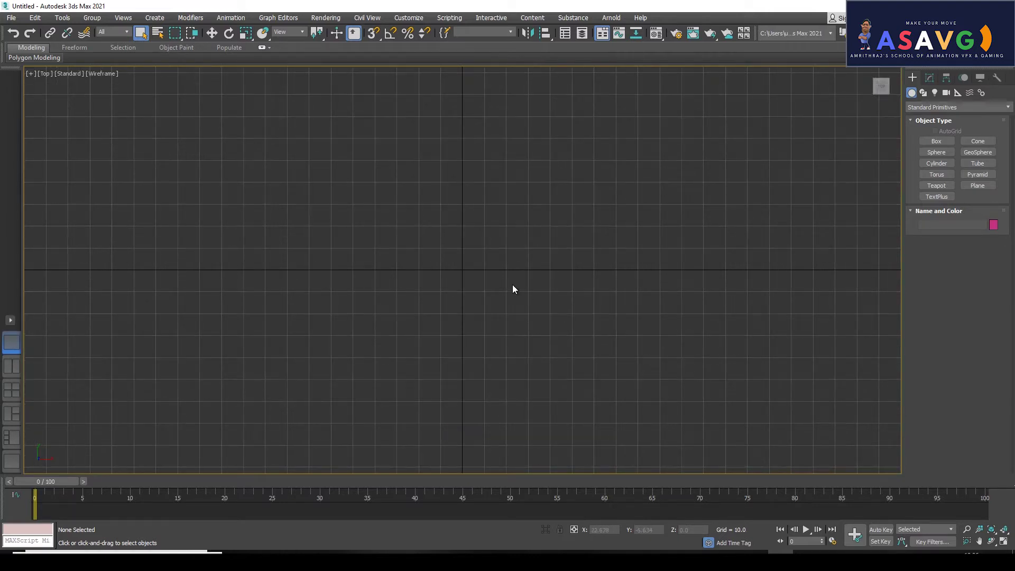
- Switch the single viewport to Perspective, orbit to a low angle on the grid, and show the Create menu
{"action": "key", "text": "p"}
{"action": "mouse_move", "coordinate": [500, 299]}
{"action": "middle_mouse_down", "text": "alt"}
{"action": "mouse_move", "coordinate": [460, 233]}
{"action": "mouse_move", "coordinate": [462, 216]}
{"action": "middle_mouse_up", "text": "alt"}
{"action": "mouse_move", "coordinate": [403, 312]}
{"action": "middle_mouse_down", "text": "alt"}
{"action": "mouse_move", "coordinate": [355, 299]}
{"action": "mouse_move", "coordinate": [334, 308]}
{"action": "mouse_move", "coordinate": [361, 308]}
{"action": "middle_mouse_up", "text": "alt"}
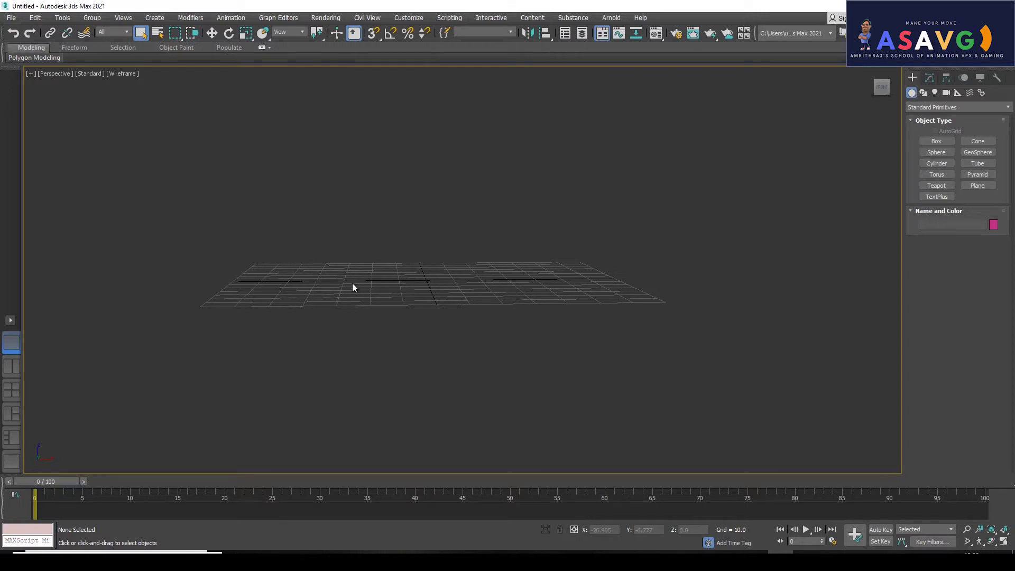
{"action": "mouse_move", "coordinate": [365, 282]}
{"action": "middle_mouse_down", "text": "alt"}
{"action": "mouse_move", "coordinate": [419, 274]}
{"action": "mouse_move", "coordinate": [388, 322]}
{"action": "mouse_move", "coordinate": [521, 331]}
{"action": "mouse_move", "coordinate": [443, 352]}
{"action": "middle_mouse_up", "text": "alt"}
{"action": "mouse_move", "coordinate": [390, 309]}
{"action": "middle_mouse_down", "text": "alt"}
{"action": "mouse_move", "coordinate": [443, 306]}
{"action": "mouse_move", "coordinate": [390, 305]}
{"action": "mouse_move", "coordinate": [415, 326]}
{"action": "middle_mouse_up", "text": "alt"}
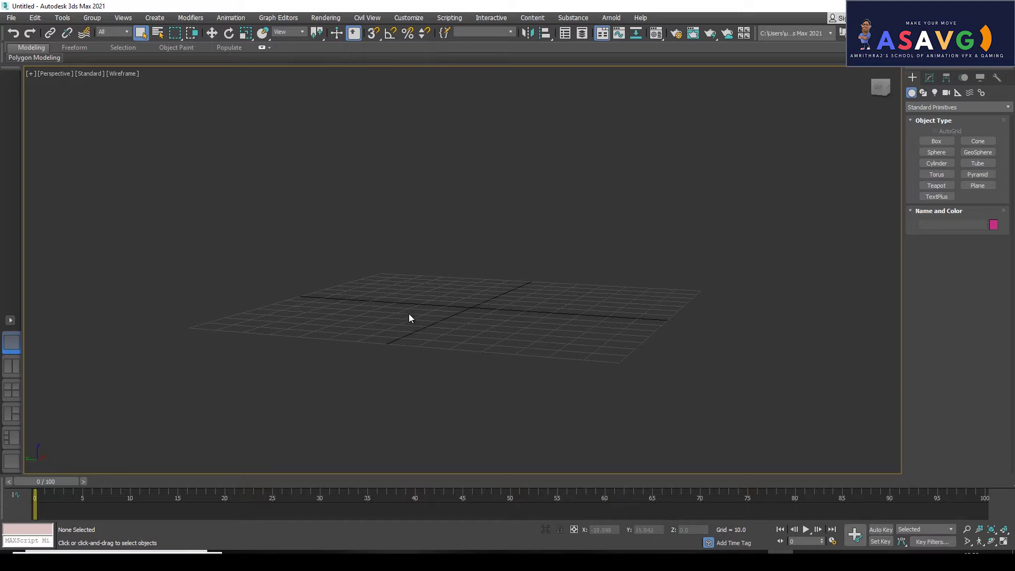
{"action": "mouse_move", "coordinate": [431, 315]}
{"action": "middle_mouse_down", "text": "alt"}
{"action": "mouse_move", "coordinate": [407, 308]}
{"action": "mouse_move", "coordinate": [426, 310]}
{"action": "middle_mouse_up", "text": "alt"}
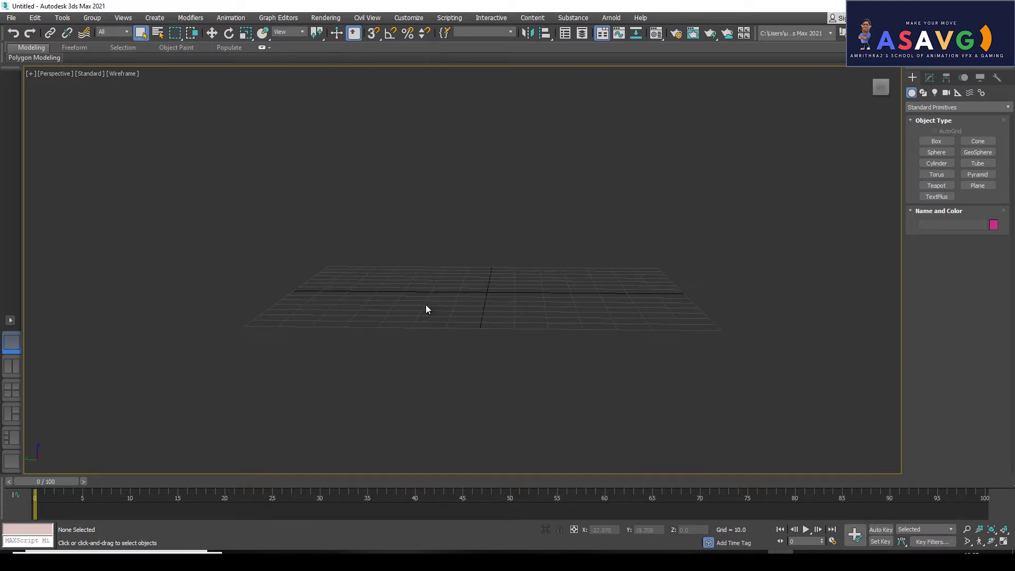
{"action": "left_click", "coordinate": [155, 18]}
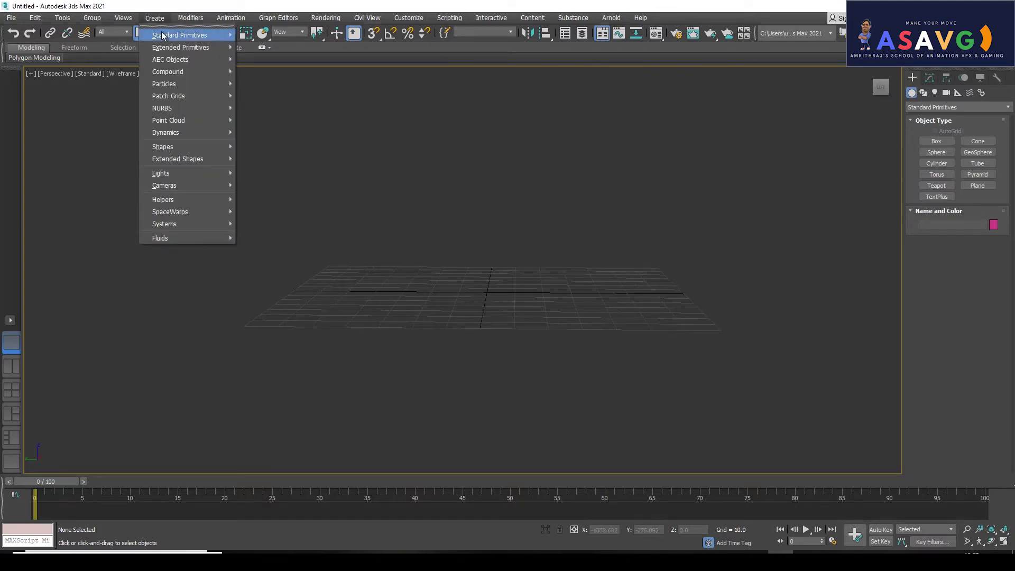
{"action": "mouse_move", "coordinate": [164, 185]}
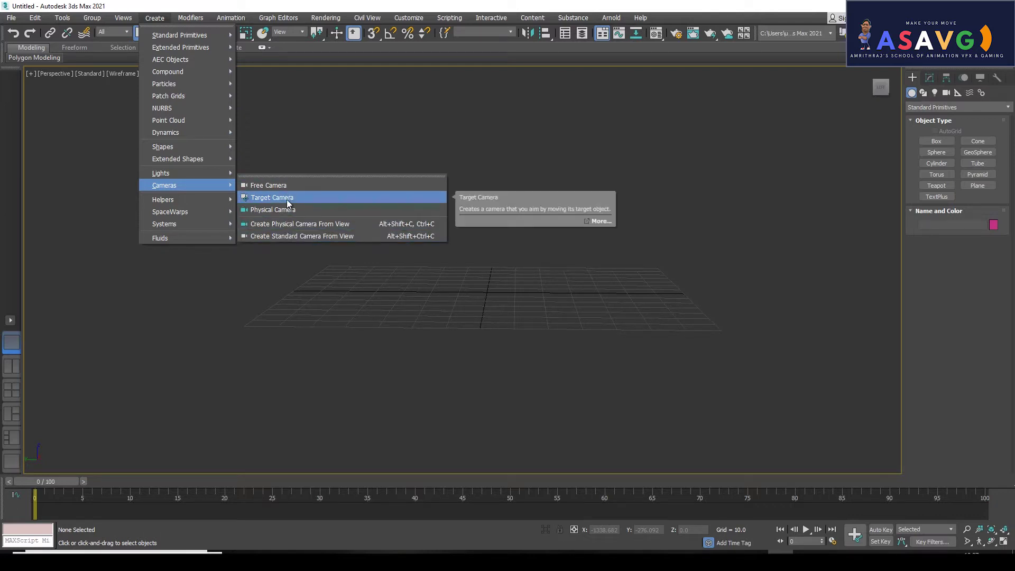
- Place target camera Camera001 by dragging from the camera position to its target across the grid
{"action": "left_click", "coordinate": [286, 198]}
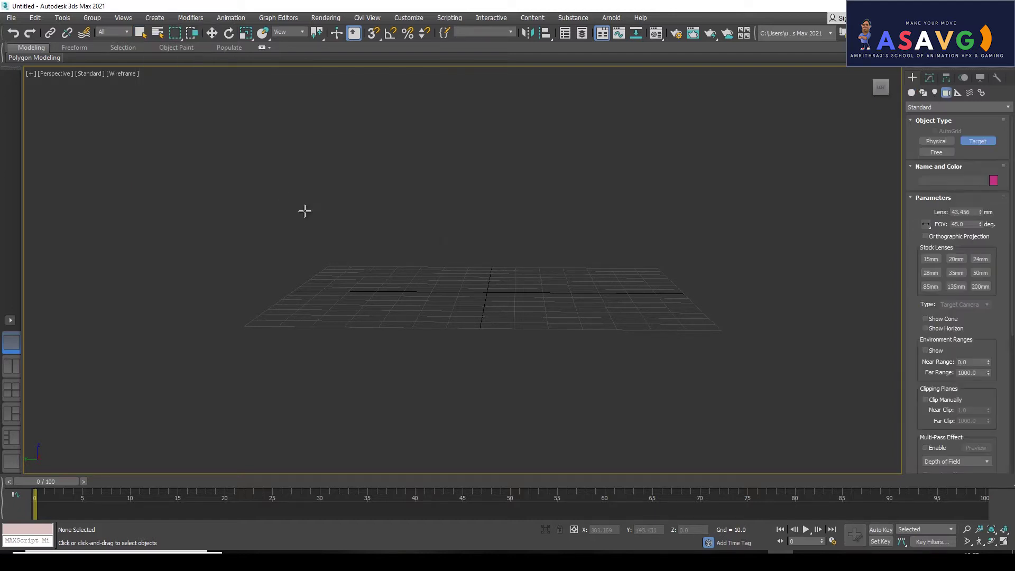
{"action": "mouse_move", "coordinate": [426, 213]}
{"action": "middle_mouse_down", "text": "alt"}
{"action": "mouse_move", "coordinate": [465, 224]}
{"action": "mouse_move", "coordinate": [568, 229]}
{"action": "mouse_move", "coordinate": [568, 220]}
{"action": "mouse_move", "coordinate": [444, 224]}
{"action": "mouse_move", "coordinate": [457, 224]}
{"action": "middle_mouse_up", "text": "alt"}
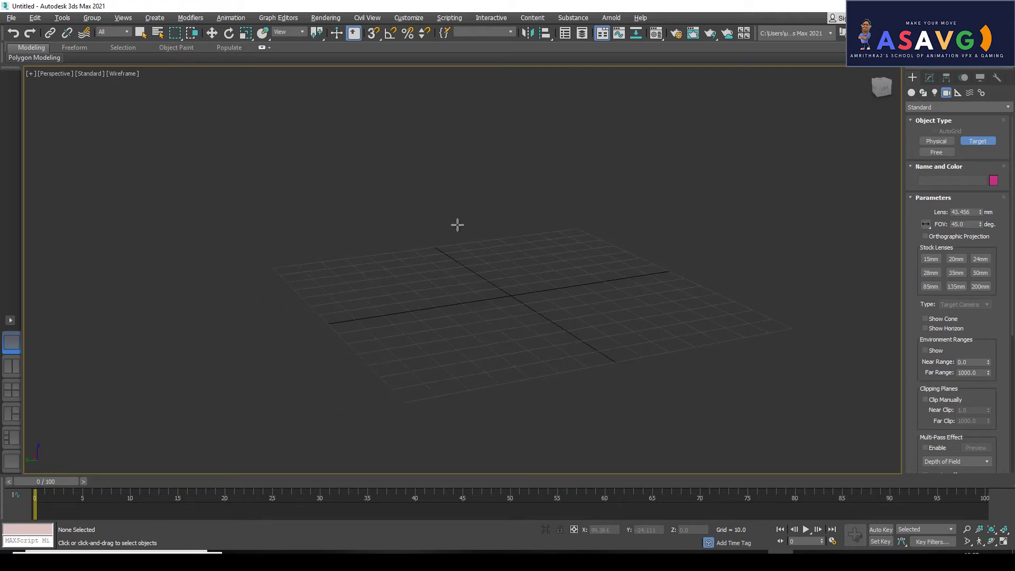
{"action": "left_click", "coordinate": [156, 20]}
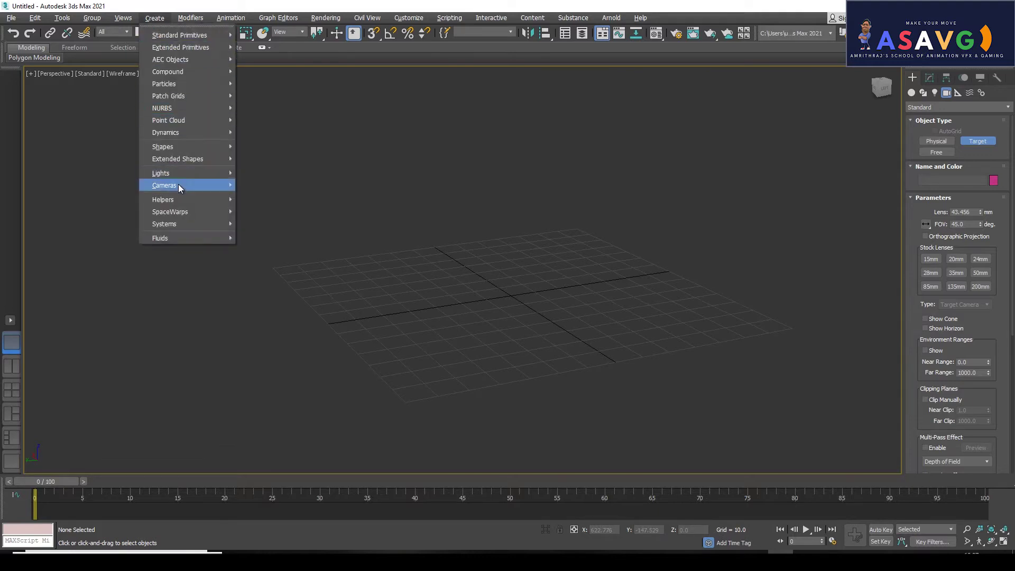
{"action": "left_click", "coordinate": [275, 195]}
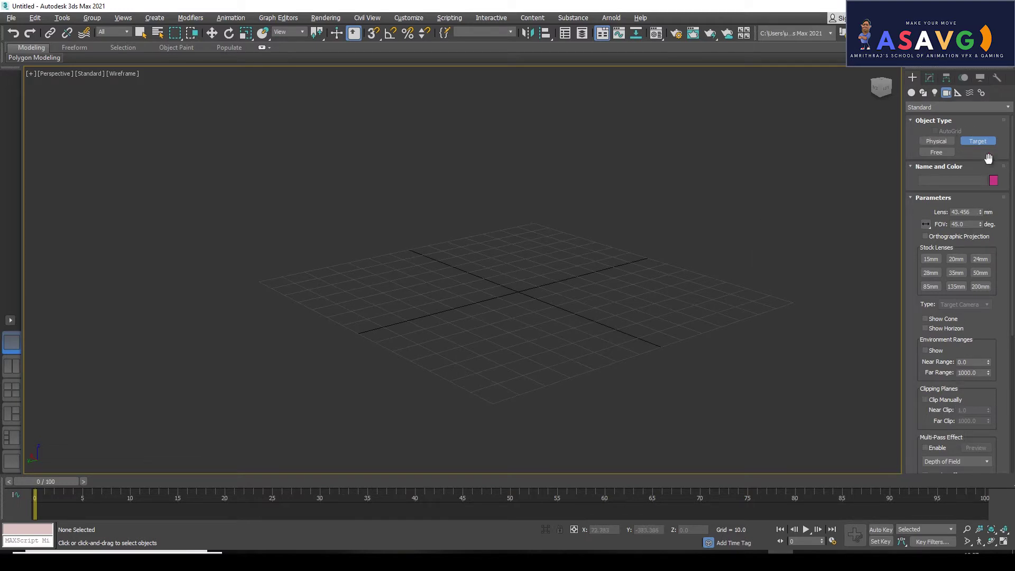
{"action": "middle_click_drag", "start_coordinate": [580, 261], "coordinate": [546, 254], "text": "alt"}
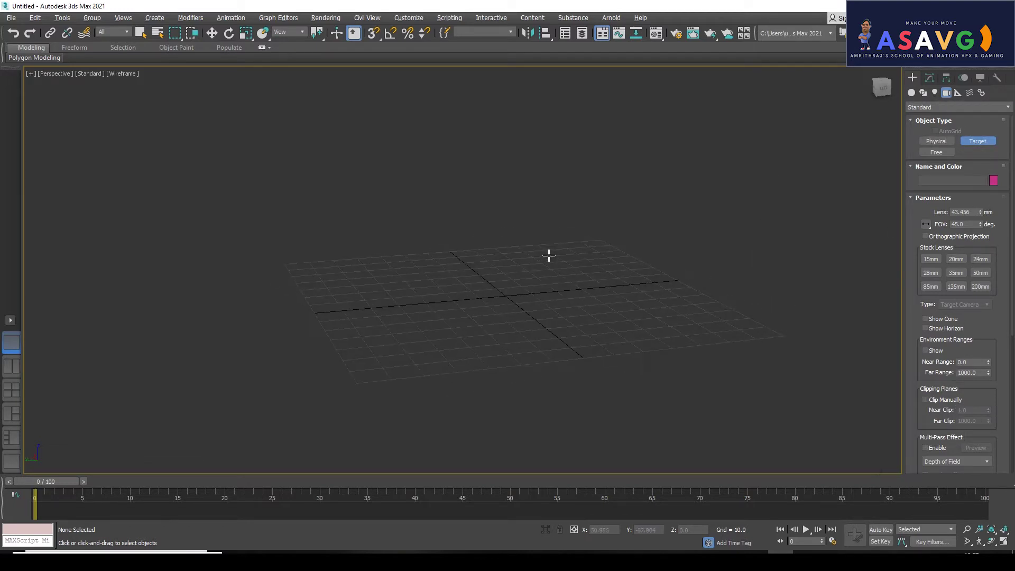
{"action": "left_click_drag", "start_coordinate": [422, 253], "coordinate": [643, 247]}
{"action": "mouse_move", "coordinate": [643, 247]}
{"action": "middle_mouse_down", "text": "alt"}
{"action": "mouse_move", "coordinate": [661, 261]}
{"action": "mouse_move", "coordinate": [428, 249]}
{"action": "mouse_move", "coordinate": [373, 277]}
{"action": "mouse_move", "coordinate": [452, 296]}
{"action": "mouse_move", "coordinate": [548, 301]}
{"action": "mouse_move", "coordinate": [491, 278]}
{"action": "middle_mouse_up", "text": "alt"}
- Return Camera001.Target to ground level and slide the camera across the grid
{"action": "key", "text": "w"}
{"action": "left_click", "coordinate": [390, 252]}
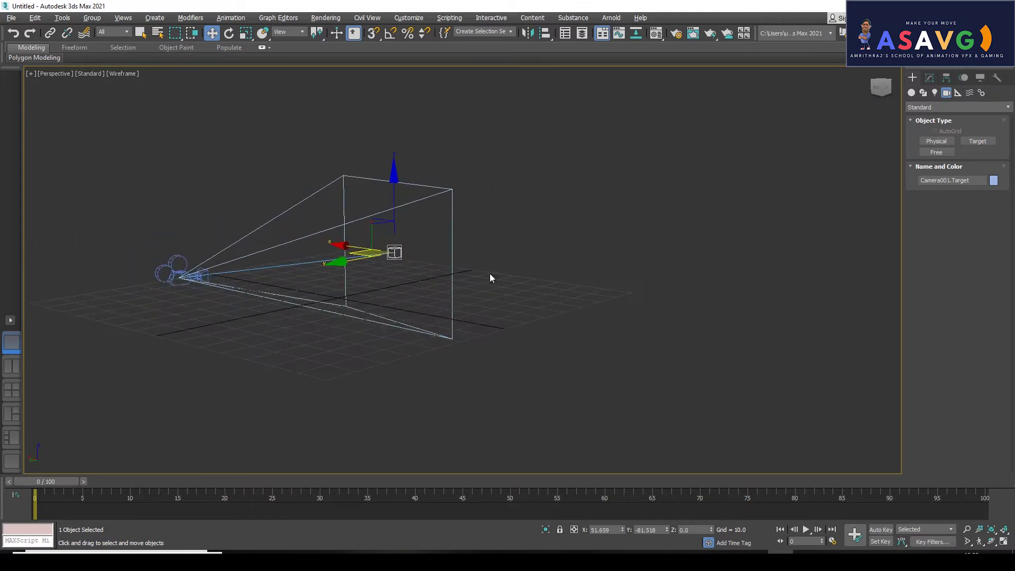
{"action": "mouse_move", "coordinate": [399, 183]}
{"action": "left_mouse_down"}
{"action": "mouse_move", "coordinate": [415, 362]}
{"action": "mouse_move", "coordinate": [415, 140]}
{"action": "mouse_move", "coordinate": [415, 180]}
{"action": "left_mouse_up"}
{"action": "middle_click_drag", "start_coordinate": [415, 181], "coordinate": [349, 310], "text": "alt"}
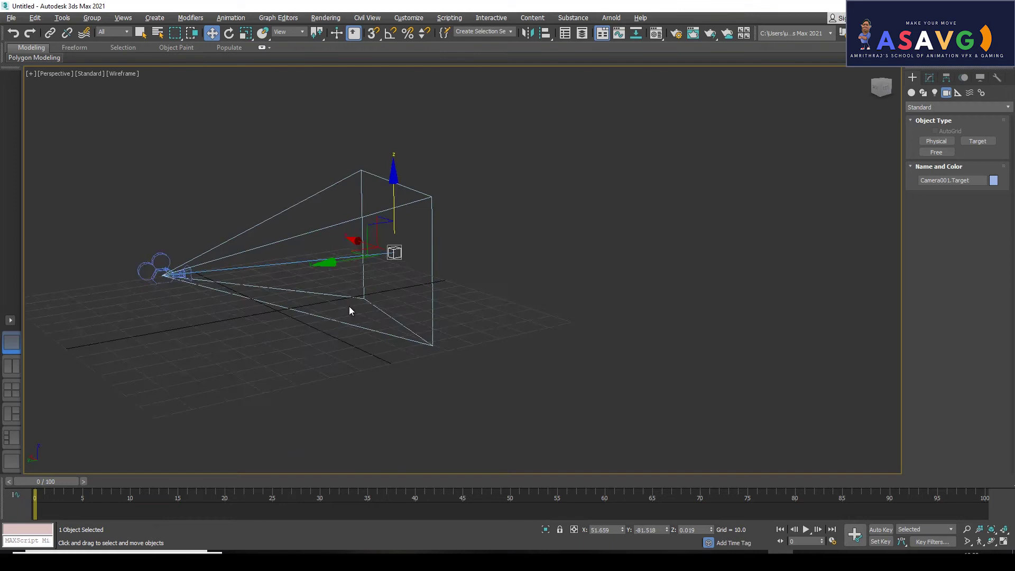
{"action": "left_click", "coordinate": [170, 276]}
{"action": "mouse_move", "coordinate": [176, 306]}
{"action": "middle_mouse_down", "text": "alt"}
{"action": "mouse_move", "coordinate": [275, 313]}
{"action": "mouse_move", "coordinate": [246, 311]}
{"action": "middle_mouse_up", "text": "alt"}
{"action": "mouse_move", "coordinate": [246, 310]}
{"action": "left_mouse_down"}
{"action": "mouse_move", "coordinate": [376, 291]}
{"action": "mouse_move", "coordinate": [174, 317]}
{"action": "mouse_move", "coordinate": [59, 301]}
{"action": "mouse_move", "coordinate": [404, 305]}
{"action": "left_mouse_up"}
- Shift Camera001 back and forth along X, orbiting to check it sits level with its target
{"action": "left_click", "coordinate": [238, 238]}
{"action": "middle_click_drag", "start_coordinate": [211, 311], "coordinate": [353, 308], "text": "alt"}
{"action": "mouse_move", "coordinate": [213, 306]}
{"action": "middle_mouse_down", "text": "alt"}
{"action": "mouse_move", "coordinate": [297, 308]}
{"action": "mouse_move", "coordinate": [295, 331]}
{"action": "middle_mouse_up", "text": "alt"}
{"action": "left_click", "coordinate": [334, 151]}
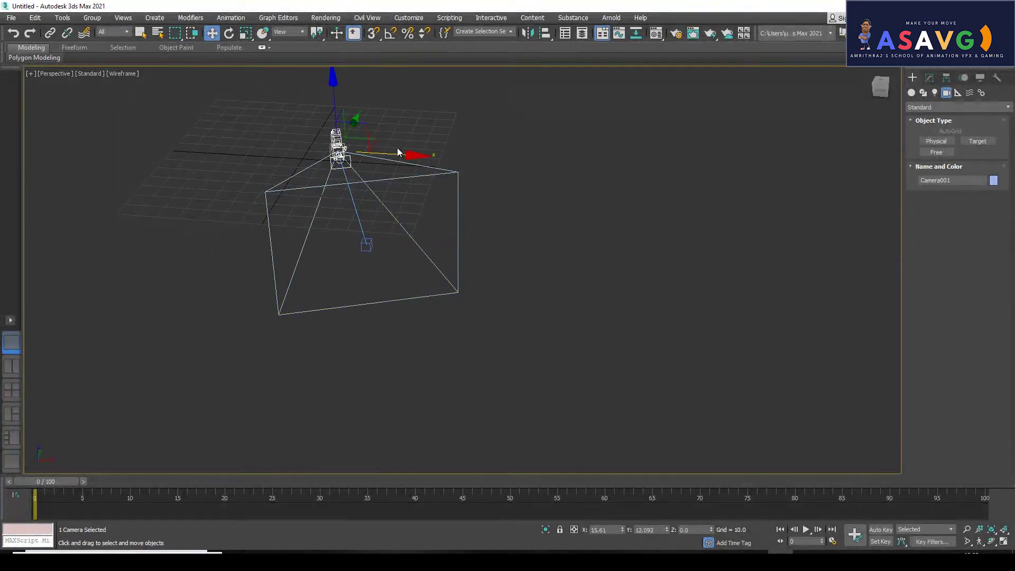
{"action": "mouse_move", "coordinate": [405, 152]}
{"action": "left_mouse_down"}
{"action": "mouse_move", "coordinate": [492, 163]}
{"action": "mouse_move", "coordinate": [629, 243]}
{"action": "mouse_move", "coordinate": [553, 170]}
{"action": "mouse_move", "coordinate": [388, 147]}
{"action": "mouse_move", "coordinate": [232, 148]}
{"action": "mouse_move", "coordinate": [367, 165]}
{"action": "mouse_move", "coordinate": [298, 181]}
{"action": "left_mouse_up"}
{"action": "key", "text": "e"}
{"action": "key", "text": "w"}
{"action": "mouse_move", "coordinate": [344, 152]}
{"action": "left_mouse_down"}
{"action": "mouse_move", "coordinate": [399, 152]}
{"action": "mouse_move", "coordinate": [528, 208]}
{"action": "mouse_move", "coordinate": [579, 270]}
{"action": "mouse_move", "coordinate": [367, 161]}
{"action": "mouse_move", "coordinate": [206, 173]}
{"action": "mouse_move", "coordinate": [374, 174]}
{"action": "mouse_move", "coordinate": [442, 259]}
{"action": "left_mouse_up"}
{"action": "mouse_move", "coordinate": [442, 259]}
{"action": "middle_mouse_down", "text": "alt"}
{"action": "mouse_move", "coordinate": [315, 226]}
{"action": "mouse_move", "coordinate": [246, 242]}
{"action": "middle_mouse_up", "text": "alt"}
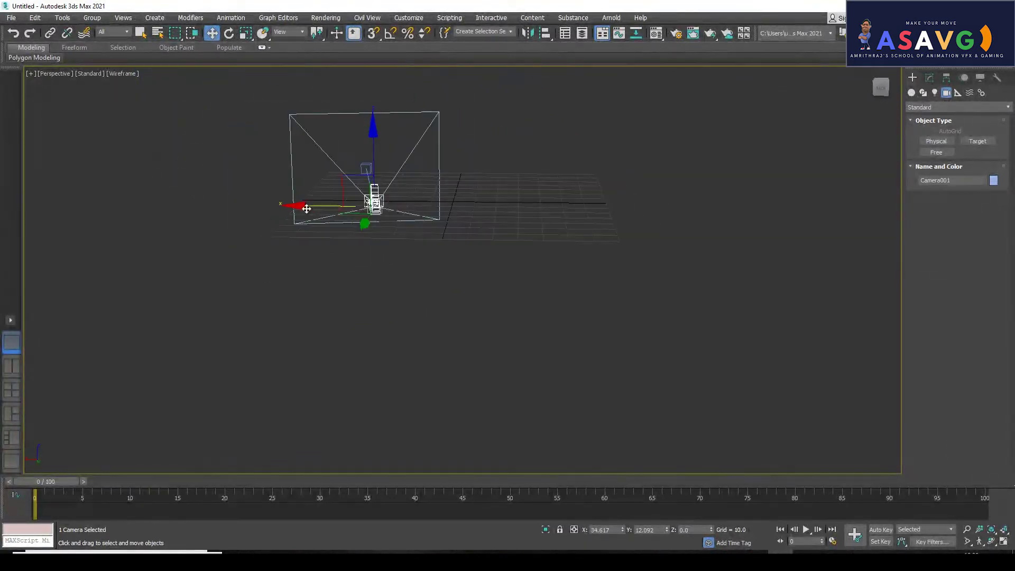
{"action": "mouse_move", "coordinate": [305, 205]}
{"action": "left_mouse_down"}
{"action": "mouse_move", "coordinate": [357, 204]}
{"action": "mouse_move", "coordinate": [245, 206]}
{"action": "mouse_move", "coordinate": [255, 208]}
{"action": "left_mouse_up"}
{"action": "mouse_move", "coordinate": [256, 208]}
{"action": "middle_mouse_down", "text": "alt"}
{"action": "mouse_move", "coordinate": [483, 267]}
{"action": "mouse_move", "coordinate": [349, 245]}
{"action": "mouse_move", "coordinate": [416, 317]}
{"action": "mouse_move", "coordinate": [387, 284]}
{"action": "mouse_move", "coordinate": [550, 302]}
{"action": "mouse_move", "coordinate": [494, 294]}
{"action": "mouse_move", "coordinate": [467, 306]}
{"action": "mouse_move", "coordinate": [211, 266]}
{"action": "mouse_move", "coordinate": [342, 265]}
{"action": "mouse_move", "coordinate": [283, 279]}
{"action": "mouse_move", "coordinate": [348, 268]}
{"action": "middle_mouse_up", "text": "alt"}
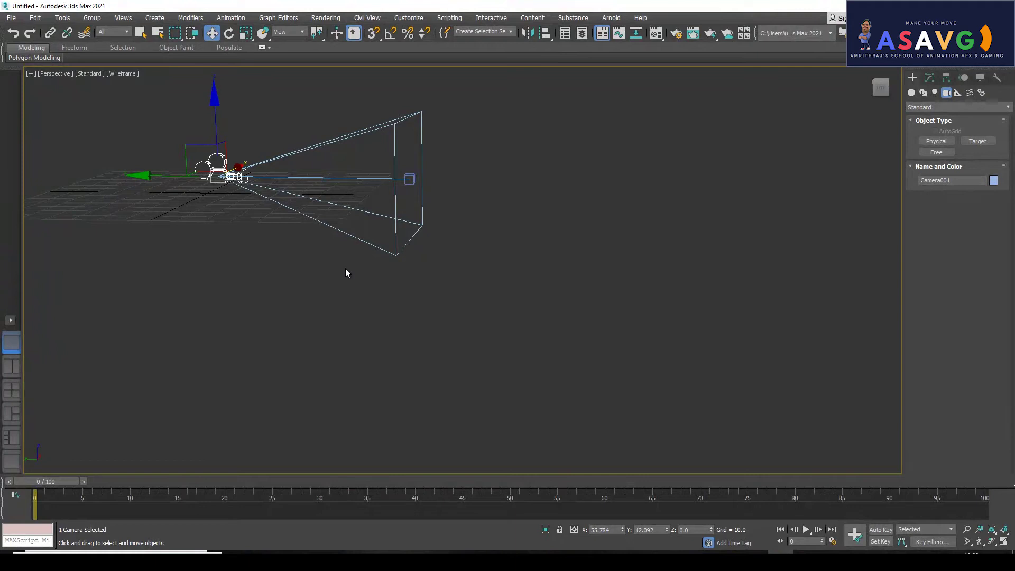
{"action": "mouse_move", "coordinate": [278, 233]}
{"action": "middle_mouse_down"}
{"action": "mouse_move", "coordinate": [403, 264]}
{"action": "mouse_move", "coordinate": [373, 211]}
{"action": "middle_mouse_up"}
- Select Camera001 with its target and move them together to the left
{"action": "left_click", "coordinate": [404, 265]}
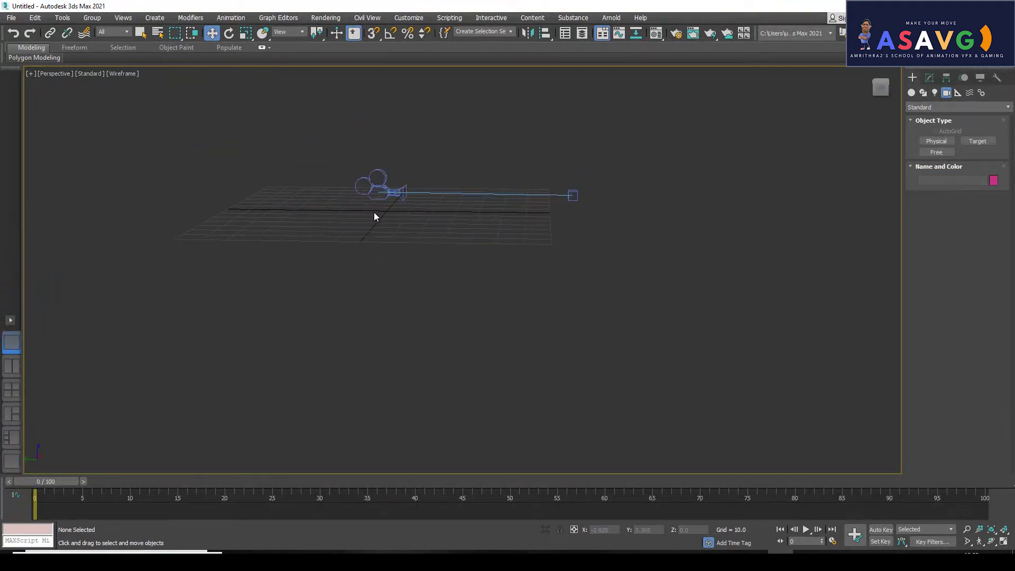
{"action": "left_click", "coordinate": [377, 199]}
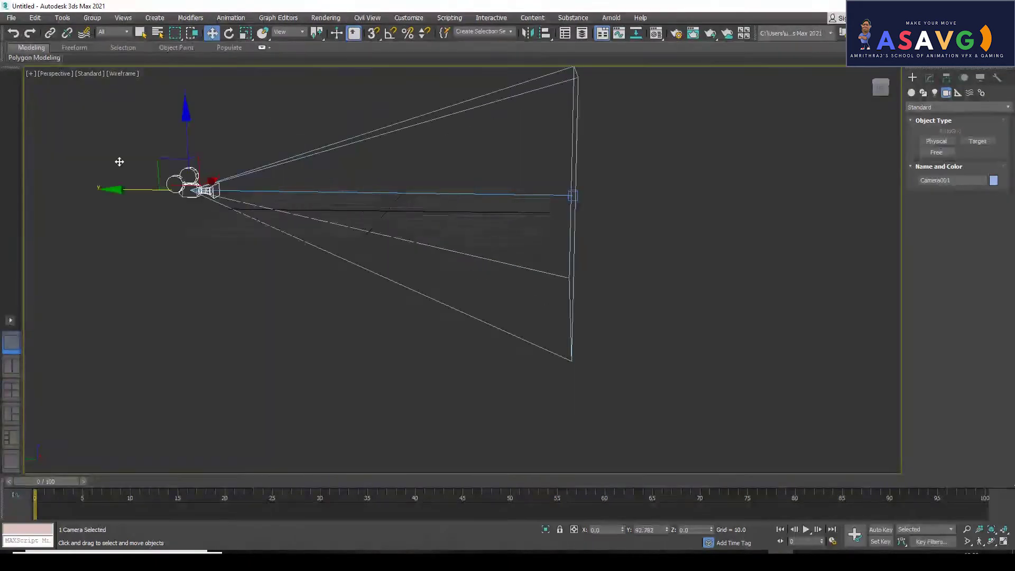
{"action": "left_click", "coordinate": [574, 196]}
{"action": "left_click_drag", "start_coordinate": [576, 200], "coordinate": [559, 196]}
{"action": "key", "text": "ctrl+z"}
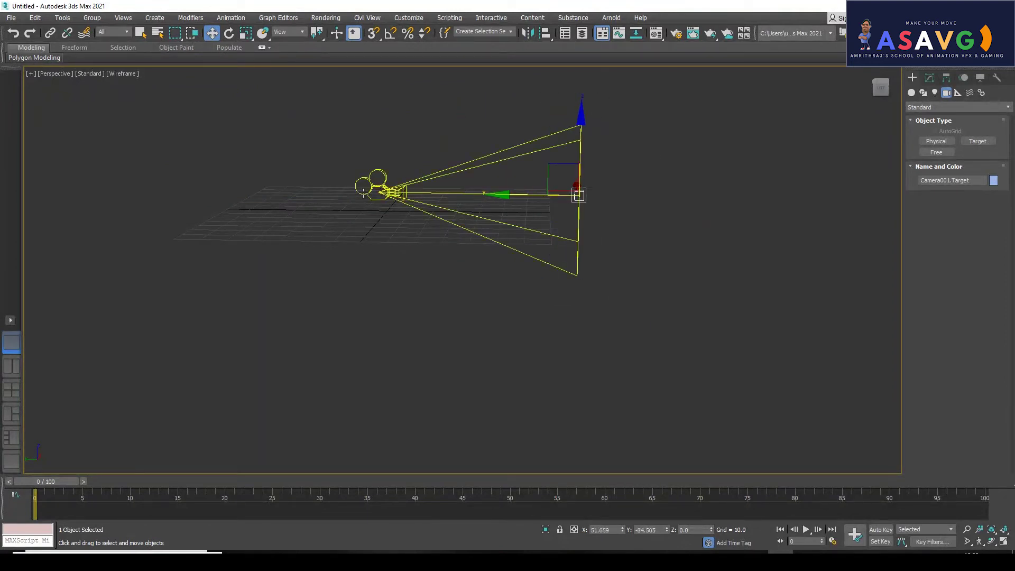
{"action": "left_click", "coordinate": [364, 189]}
{"action": "left_click", "coordinate": [579, 195], "text": "ctrl"}
{"action": "left_click_drag", "start_coordinate": [384, 191], "coordinate": [223, 184]}
{"action": "middle_click_drag", "start_coordinate": [223, 184], "coordinate": [531, 219]}
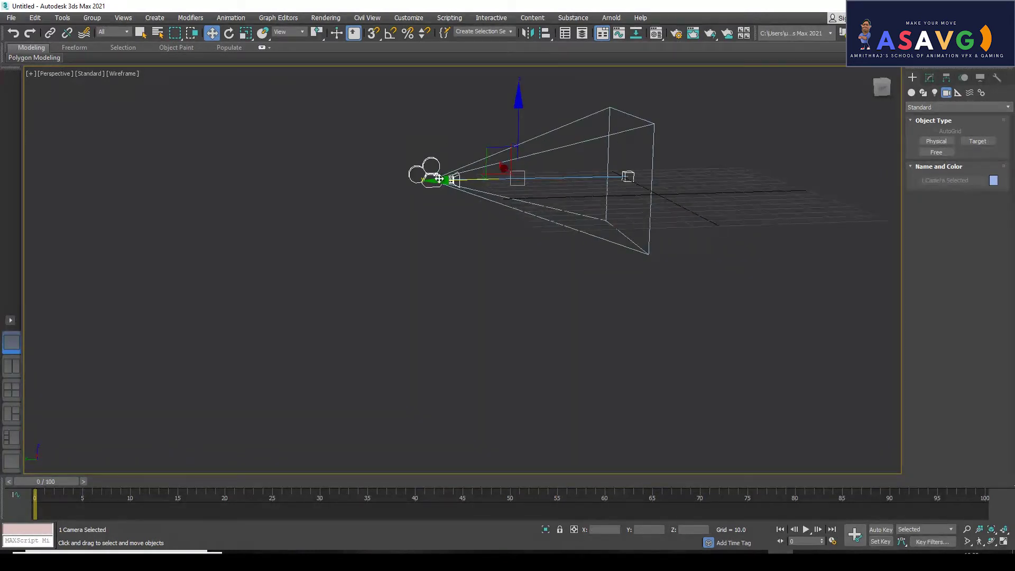
{"action": "left_click_drag", "start_coordinate": [456, 193], "coordinate": [303, 180]}
- Test small X, Y and Z adjustments on the camera and target, undoing the height change
{"action": "left_click", "coordinate": [517, 217]}
{"action": "left_click", "coordinate": [475, 195]}
{"action": "middle_click_drag", "start_coordinate": [475, 213], "coordinate": [480, 220], "text": "alt"}
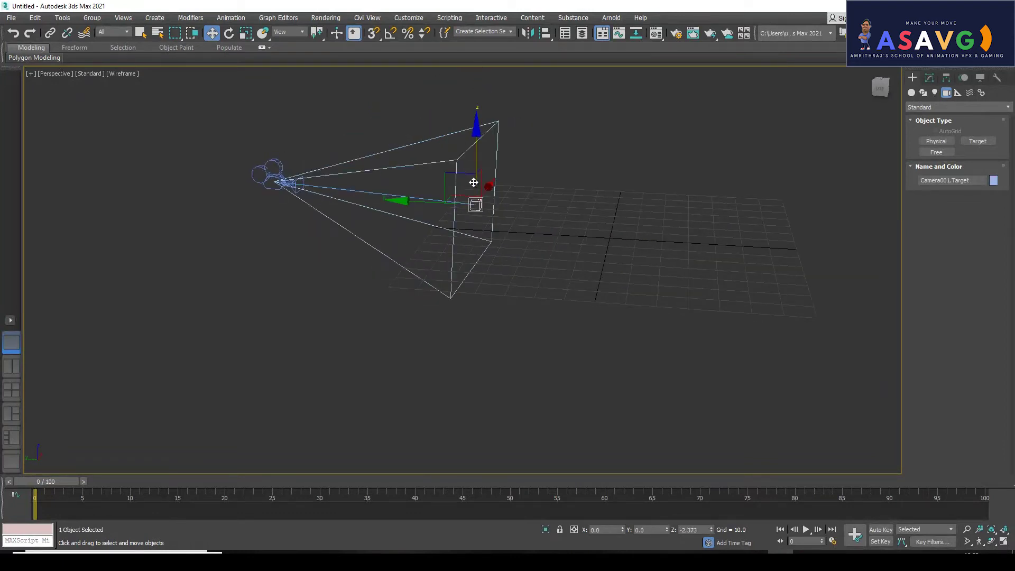
{"action": "left_click", "coordinate": [278, 162]}
{"action": "mouse_move", "coordinate": [279, 162]}
{"action": "middle_mouse_down"}
{"action": "mouse_move", "coordinate": [358, 284]}
{"action": "mouse_move", "coordinate": [418, 260]}
{"action": "middle_mouse_up"}
{"action": "mouse_move", "coordinate": [331, 234]}
{"action": "left_mouse_down"}
{"action": "mouse_move", "coordinate": [412, 240]}
{"action": "mouse_move", "coordinate": [317, 243]}
{"action": "left_mouse_up"}
{"action": "left_click", "coordinate": [501, 216]}
{"action": "mouse_move", "coordinate": [502, 221]}
{"action": "middle_mouse_down", "text": "alt"}
{"action": "mouse_move", "coordinate": [519, 255]}
{"action": "mouse_move", "coordinate": [441, 236]}
{"action": "middle_mouse_up", "text": "alt"}
{"action": "mouse_move", "coordinate": [433, 223]}
{"action": "left_mouse_down"}
{"action": "mouse_move", "coordinate": [544, 212]}
{"action": "mouse_move", "coordinate": [426, 221]}
{"action": "left_mouse_up"}
{"action": "mouse_move", "coordinate": [426, 222]}
{"action": "middle_mouse_down", "text": "alt"}
{"action": "mouse_move", "coordinate": [541, 281]}
{"action": "mouse_move", "coordinate": [434, 272]}
{"action": "mouse_move", "coordinate": [525, 272]}
{"action": "mouse_move", "coordinate": [338, 227]}
{"action": "mouse_move", "coordinate": [329, 250]}
{"action": "middle_mouse_up", "text": "alt"}
{"action": "left_click", "coordinate": [330, 217]}
{"action": "mouse_move", "coordinate": [313, 174]}
{"action": "left_mouse_down"}
{"action": "mouse_move", "coordinate": [314, 145]}
{"action": "mouse_move", "coordinate": [313, 169]}
{"action": "left_mouse_up"}
{"action": "key", "text": "ctrl+z"}
- Raise camera and target to about Z 27 and shift the camera left to about X -59.7
{"action": "left_click", "coordinate": [500, 216], "text": "ctrl"}
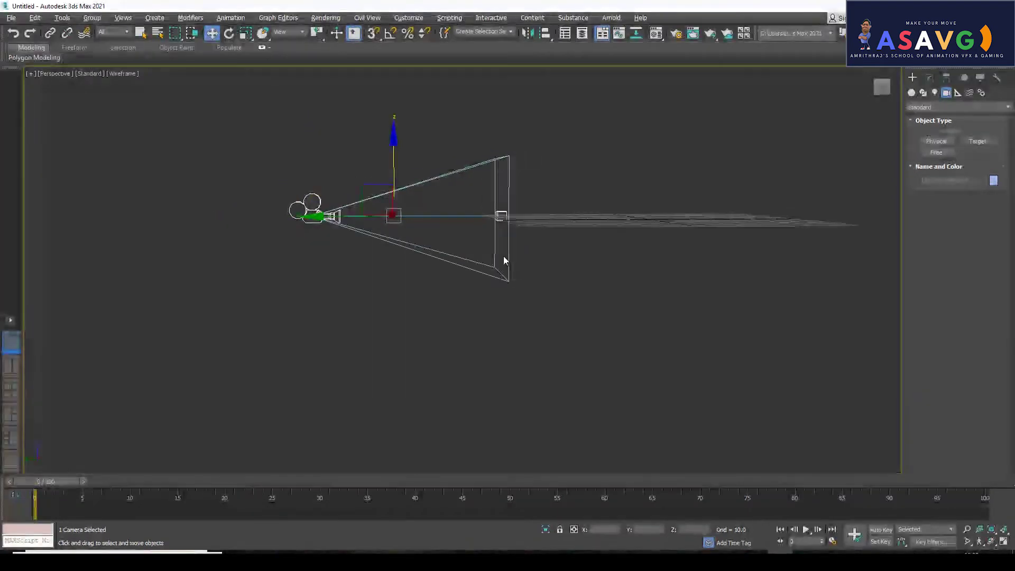
{"action": "left_click_drag", "start_coordinate": [394, 164], "coordinate": [390, 111]}
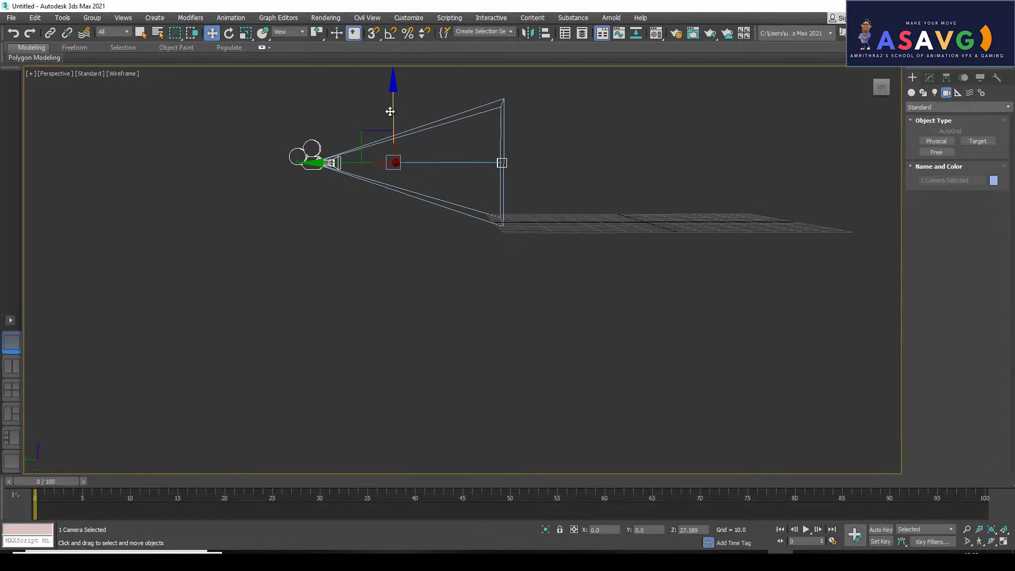
{"action": "mouse_move", "coordinate": [441, 188]}
{"action": "middle_mouse_down", "text": "alt"}
{"action": "mouse_move", "coordinate": [398, 242]}
{"action": "mouse_move", "coordinate": [410, 288]}
{"action": "mouse_move", "coordinate": [437, 251]}
{"action": "middle_mouse_up", "text": "alt"}
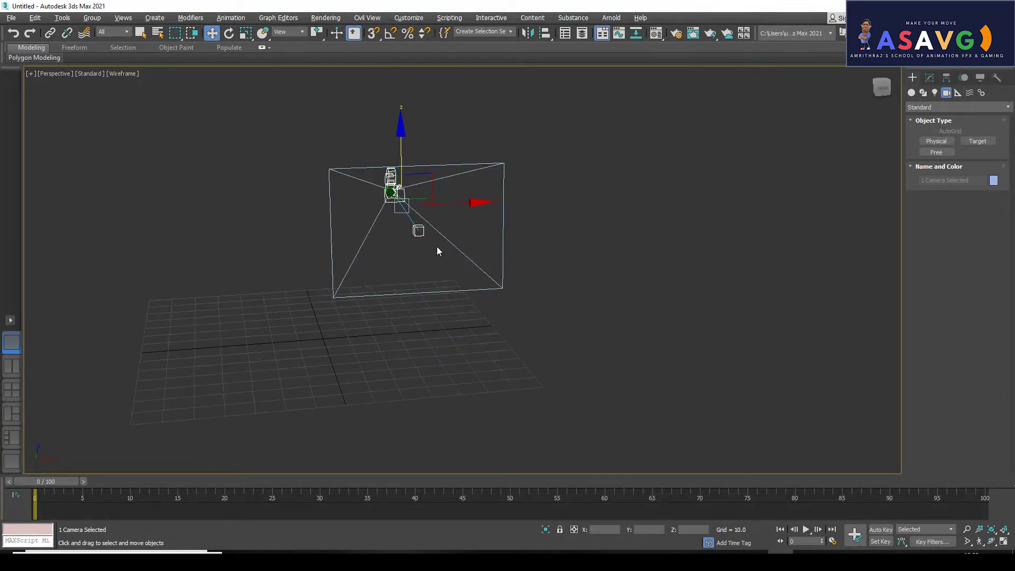
{"action": "left_click_drag", "start_coordinate": [475, 202], "coordinate": [366, 196]}
{"action": "mouse_move", "coordinate": [366, 196]}
{"action": "middle_mouse_down", "text": "alt"}
{"action": "mouse_move", "coordinate": [410, 286]}
{"action": "mouse_move", "coordinate": [335, 275]}
{"action": "mouse_move", "coordinate": [412, 295]}
{"action": "mouse_move", "coordinate": [363, 290]}
{"action": "middle_mouse_up", "text": "alt"}
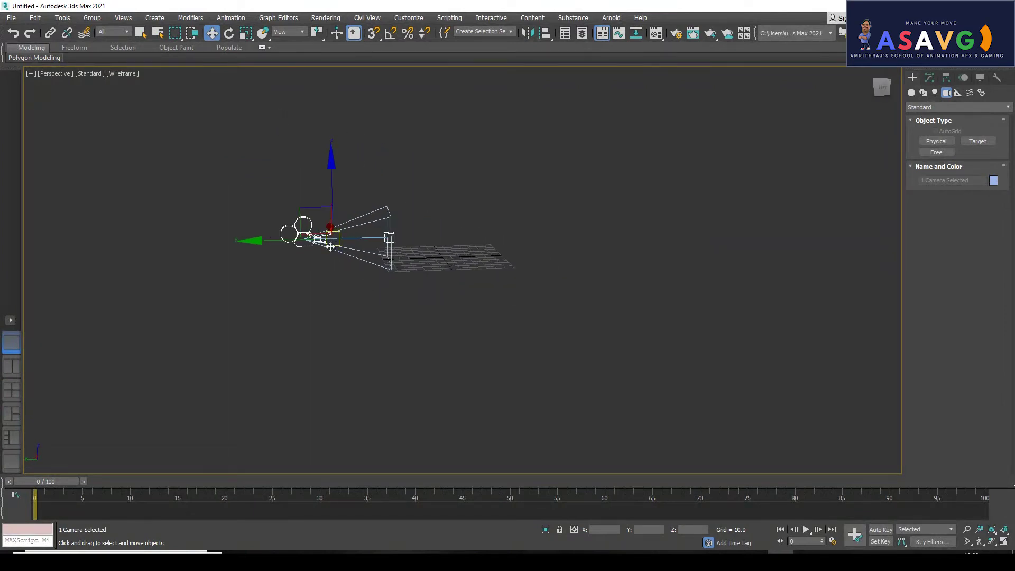
- Create a thin box slab, about 115 by 137 and 7.5 high, beside the grid
{"action": "left_click", "coordinate": [911, 94]}
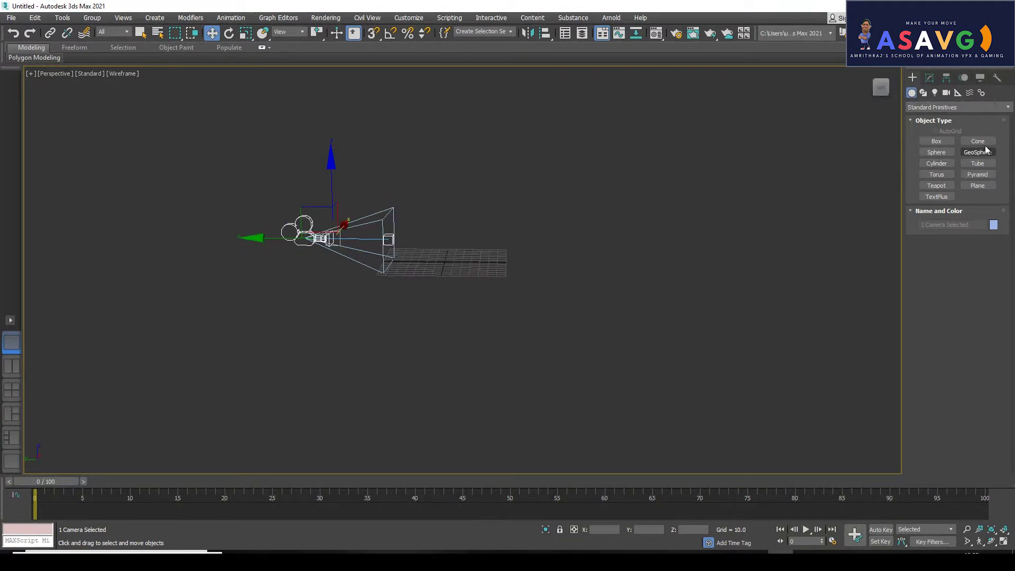
{"action": "left_click", "coordinate": [936, 141]}
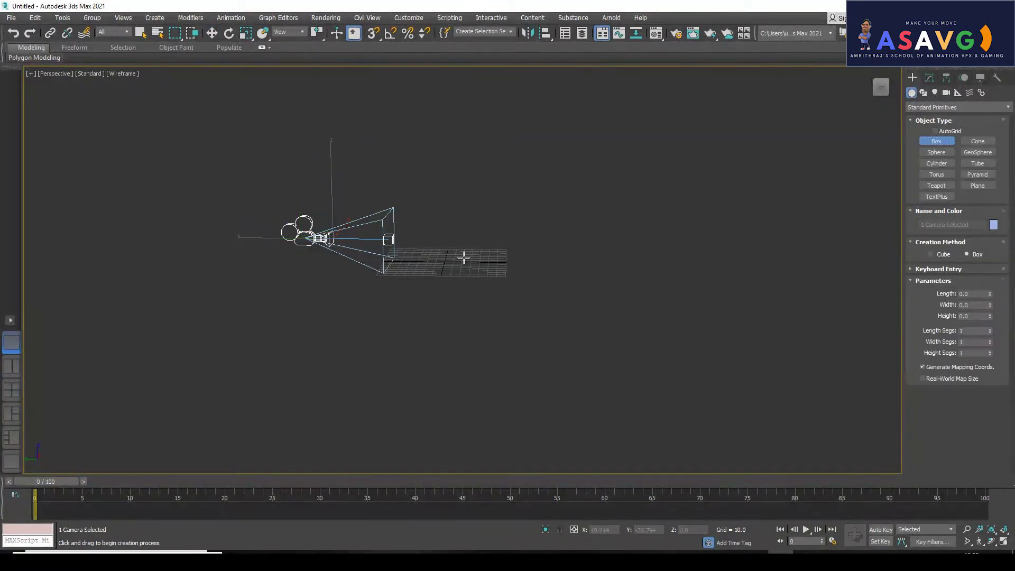
{"action": "left_click_drag", "start_coordinate": [450, 247], "coordinate": [551, 279]}
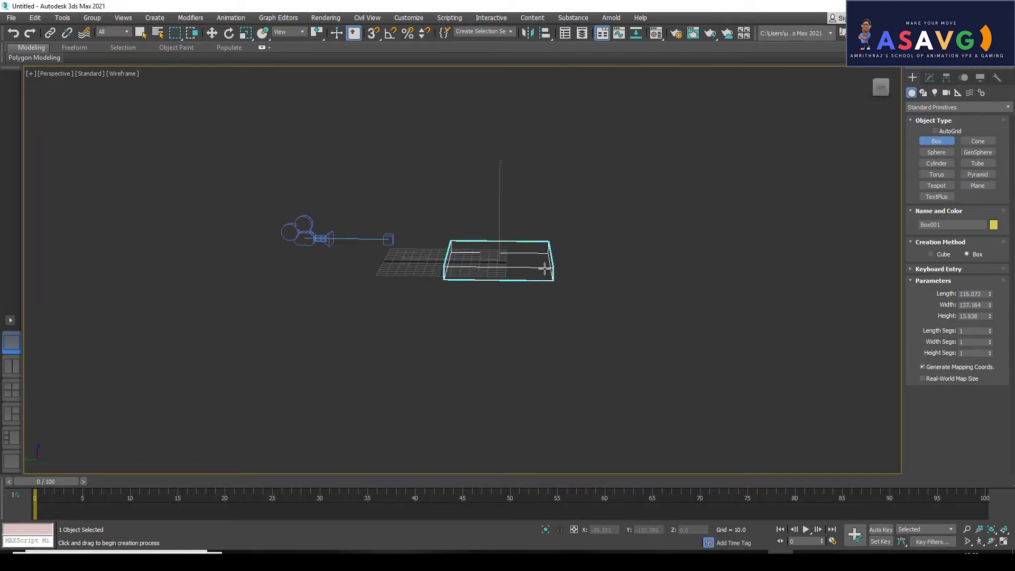
{"action": "middle_click_drag", "start_coordinate": [524, 285], "coordinate": [524, 283], "text": "alt"}
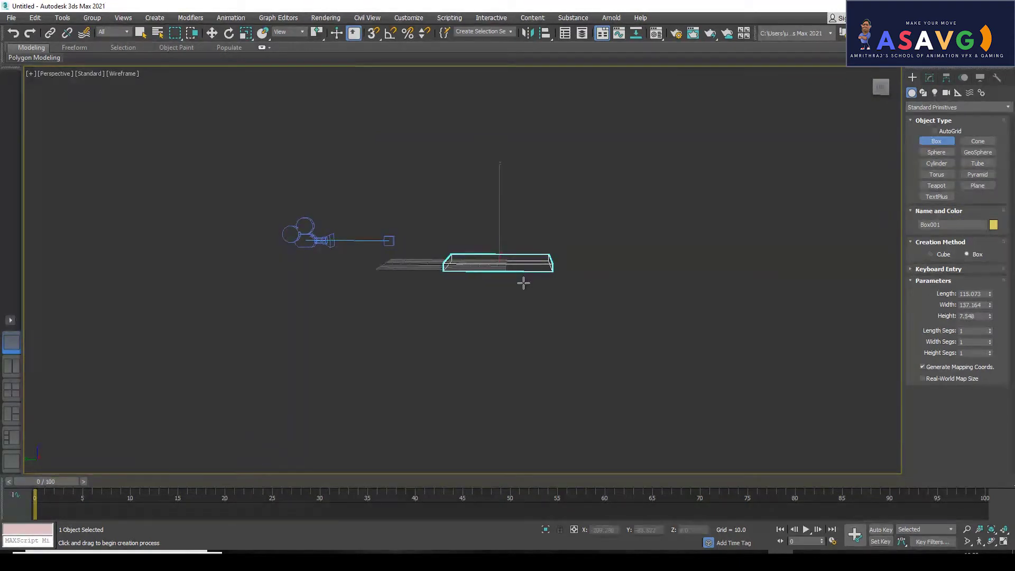
{"action": "scroll", "coordinate": [507, 290], "scroll_direction": "up", "scroll_amount": 3}
- Switch the viewport to Default Shading and slide the slab along its Y axis
{"action": "left_click", "coordinate": [122, 74]}
{"action": "middle_click_drag", "start_coordinate": [584, 250], "coordinate": [516, 224]}
{"action": "key", "text": "w"}
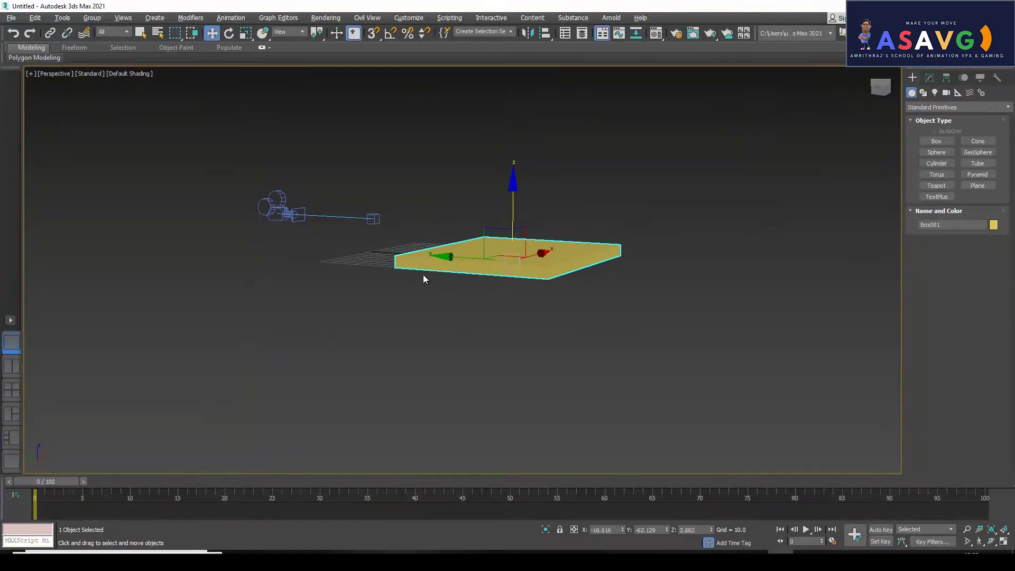
{"action": "middle_click_drag", "start_coordinate": [423, 274], "coordinate": [521, 285], "text": "alt"}
{"action": "left_click_drag", "start_coordinate": [447, 261], "coordinate": [379, 257]}
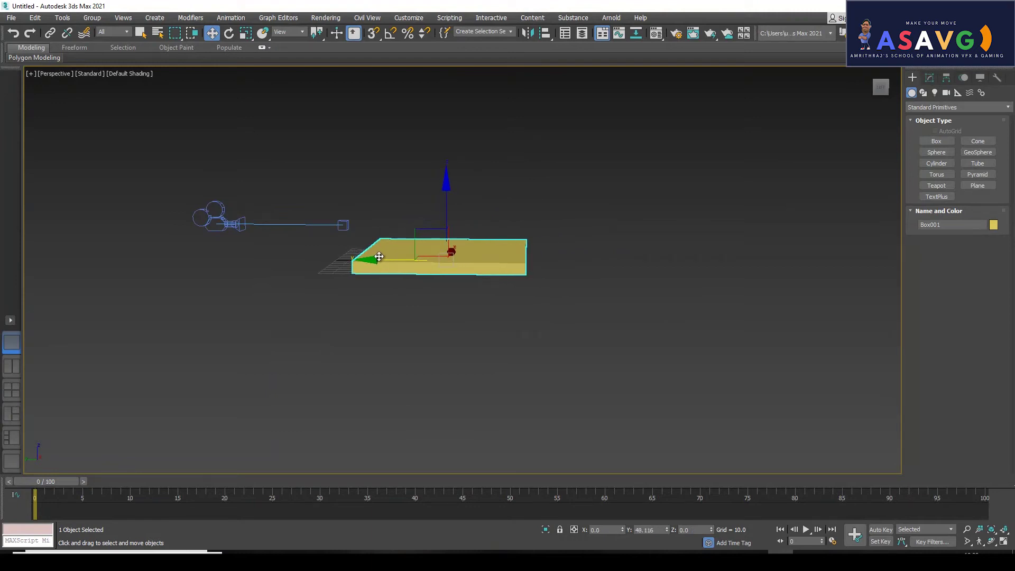
- Draw a sphere on the slab and move it up along Z and across X
{"action": "left_click", "coordinate": [930, 154]}
{"action": "left_click_drag", "start_coordinate": [432, 244], "coordinate": [447, 244]}
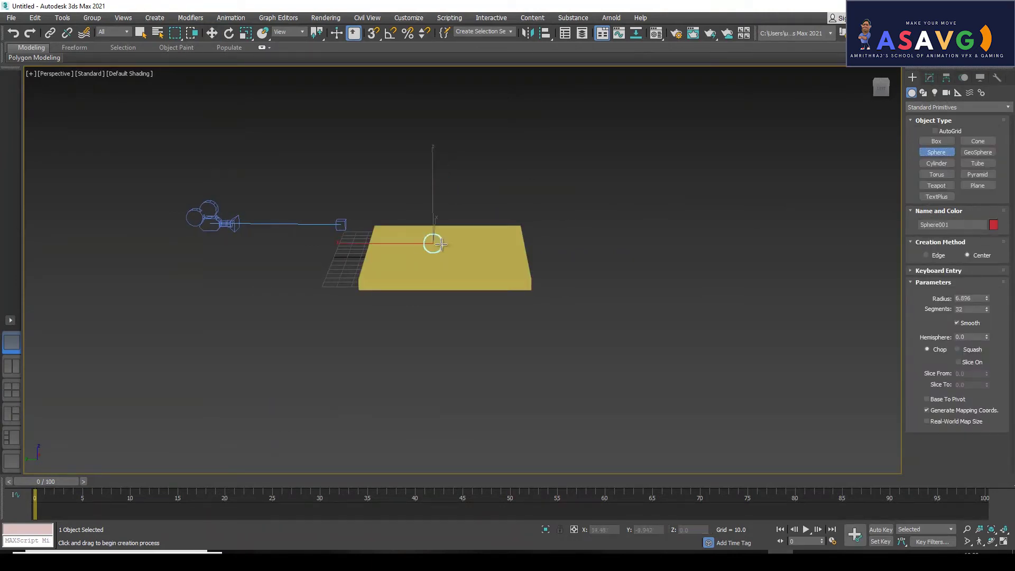
{"action": "middle_click_drag", "start_coordinate": [447, 244], "coordinate": [468, 246], "text": "alt"}
{"action": "key", "text": "w"}
{"action": "left_click_drag", "start_coordinate": [434, 217], "coordinate": [437, 193]}
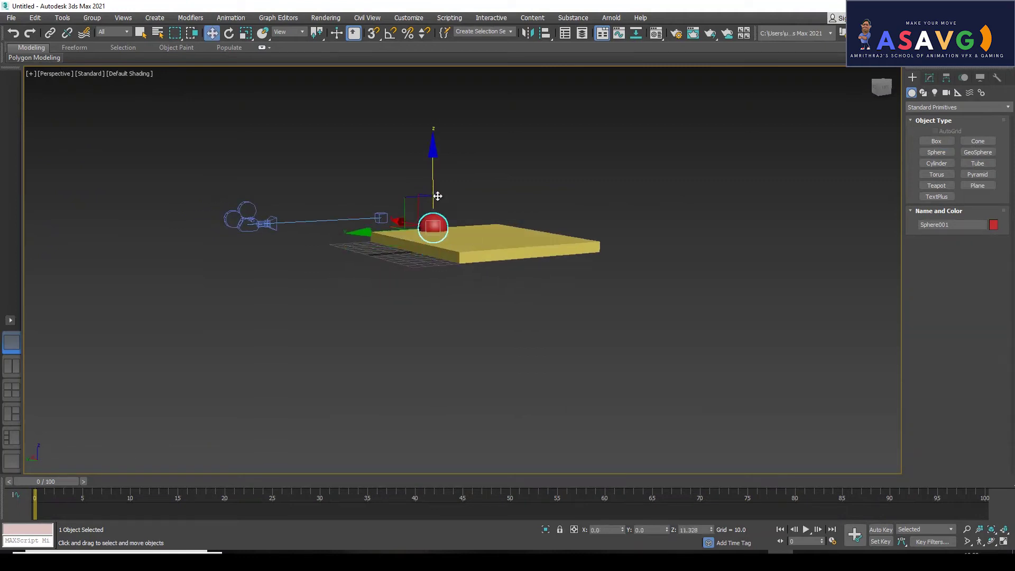
{"action": "middle_click_drag", "start_coordinate": [437, 193], "coordinate": [424, 253], "text": "alt"}
{"action": "left_click_drag", "start_coordinate": [397, 220], "coordinate": [425, 224]}
- Frame the sphere and settle it on top of the slab at about Z 19.6
{"action": "key", "text": "z"}
{"action": "scroll", "coordinate": [453, 248], "scroll_direction": "down", "scroll_amount": 5}
{"action": "middle_click_drag", "start_coordinate": [467, 279], "coordinate": [357, 292], "text": "alt"}
{"action": "left_click_drag", "start_coordinate": [464, 200], "coordinate": [463, 174]}
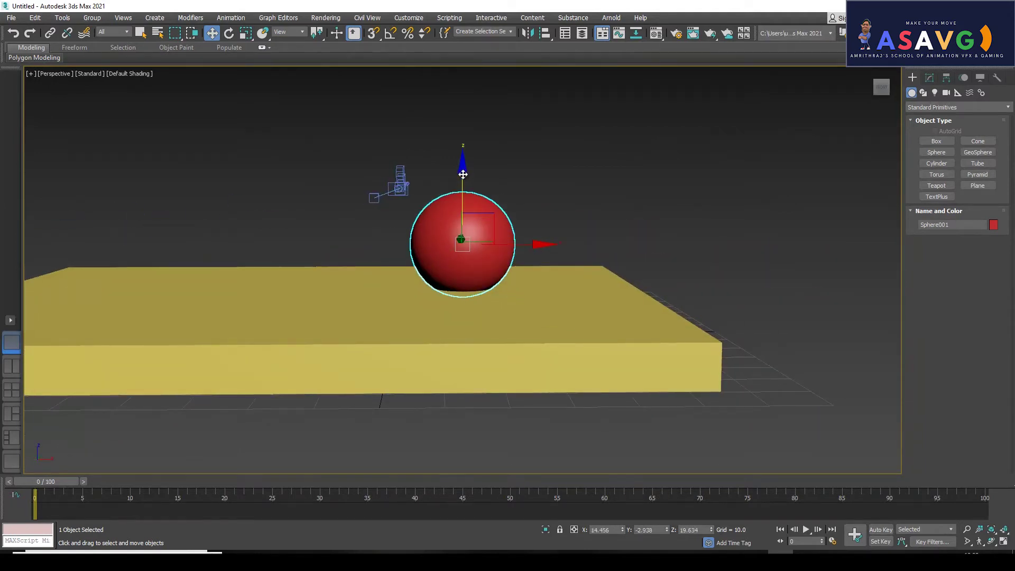
{"action": "mouse_move", "coordinate": [540, 245]}
{"action": "left_mouse_down"}
{"action": "mouse_move", "coordinate": [430, 228]}
{"action": "mouse_move", "coordinate": [442, 226]}
{"action": "left_mouse_up"}
{"action": "mouse_move", "coordinate": [442, 226]}
{"action": "middle_mouse_down", "text": "alt"}
{"action": "mouse_move", "coordinate": [314, 274]}
{"action": "mouse_move", "coordinate": [442, 334]}
{"action": "middle_mouse_up", "text": "alt"}
{"action": "scroll", "coordinate": [314, 275], "scroll_direction": "down", "scroll_amount": 3}
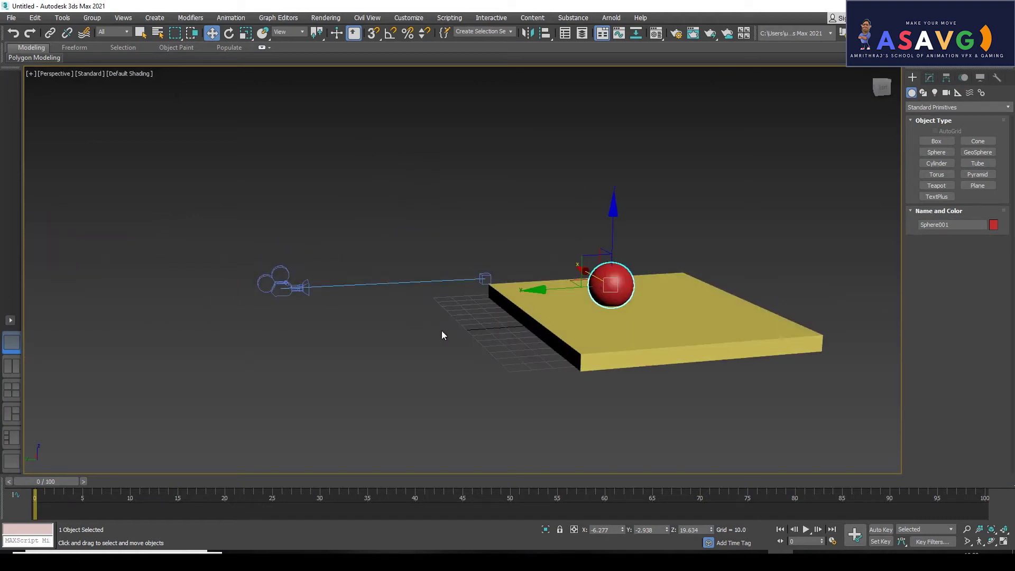
- Move Camera001 and its target together to the right
{"action": "left_click", "coordinate": [278, 295]}
{"action": "mouse_move", "coordinate": [223, 292]}
{"action": "left_mouse_down"}
{"action": "mouse_move", "coordinate": [269, 291]}
{"action": "mouse_move", "coordinate": [231, 291]}
{"action": "left_mouse_up"}
{"action": "left_click", "coordinate": [484, 277]}
{"action": "left_click", "coordinate": [279, 286], "text": "ctrl"}
{"action": "left_click_drag", "start_coordinate": [289, 290], "coordinate": [390, 282]}
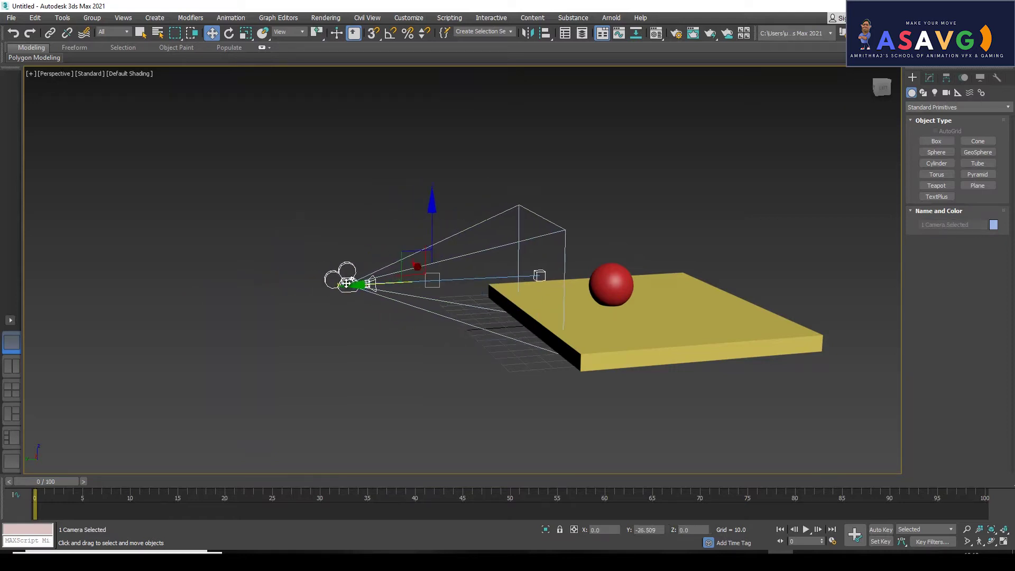
{"action": "mouse_move", "coordinate": [273, 303]}
{"action": "middle_mouse_down", "text": "alt"}
{"action": "mouse_move", "coordinate": [357, 306]}
{"action": "mouse_move", "coordinate": [279, 301]}
{"action": "middle_mouse_up", "text": "alt"}
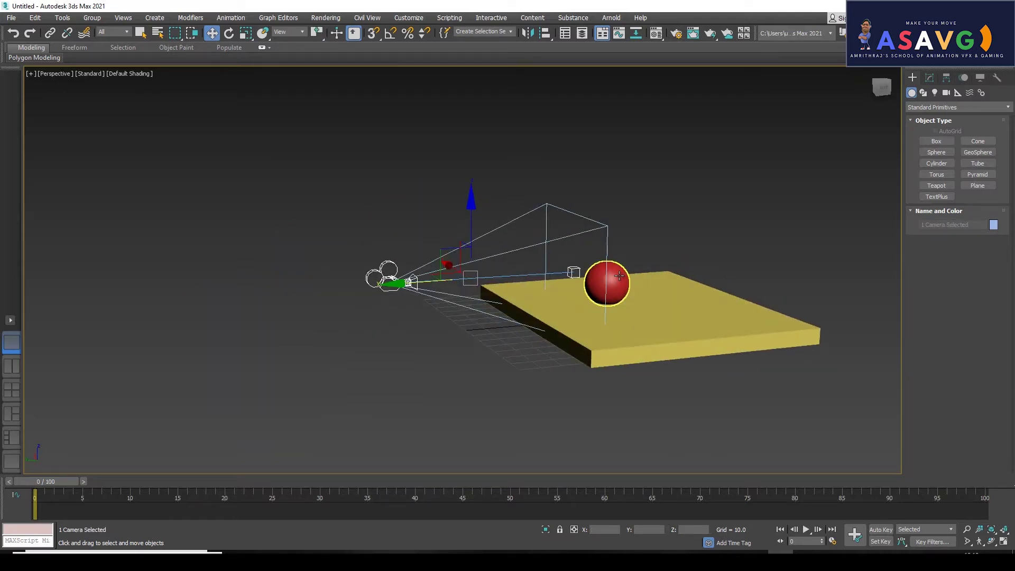
- Move Camera001.Target onto the red sphere and orbit around to check the camera's framing
{"action": "left_click", "coordinate": [572, 272]}
{"action": "mouse_move", "coordinate": [572, 272]}
{"action": "middle_mouse_down", "text": "alt"}
{"action": "mouse_move", "coordinate": [554, 281]}
{"action": "mouse_move", "coordinate": [570, 279]}
{"action": "middle_mouse_up", "text": "alt"}
{"action": "left_click_drag", "start_coordinate": [510, 270], "coordinate": [540, 280]}
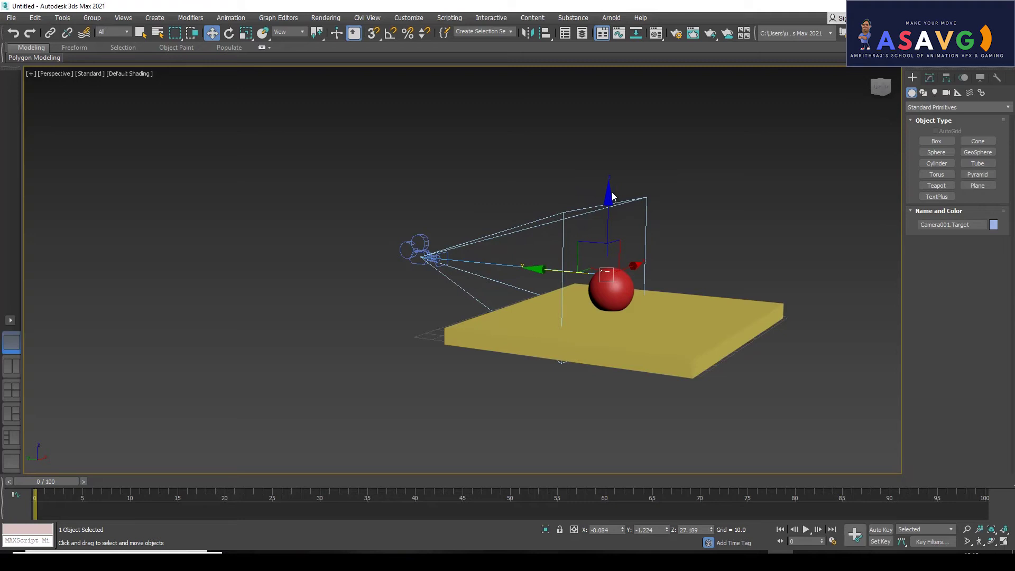
{"action": "left_click", "coordinate": [614, 131]}
{"action": "mouse_move", "coordinate": [614, 131]}
{"action": "middle_mouse_down", "text": "alt"}
{"action": "mouse_move", "coordinate": [417, 293]}
{"action": "mouse_move", "coordinate": [498, 289]}
{"action": "mouse_move", "coordinate": [469, 295]}
{"action": "mouse_move", "coordinate": [442, 332]}
{"action": "mouse_move", "coordinate": [420, 340]}
{"action": "mouse_move", "coordinate": [515, 305]}
{"action": "mouse_move", "coordinate": [487, 306]}
{"action": "middle_mouse_up", "text": "alt"}
{"action": "mouse_move", "coordinate": [535, 268]}
{"action": "middle_mouse_down", "text": "alt"}
{"action": "mouse_move", "coordinate": [390, 326]}
{"action": "mouse_move", "coordinate": [570, 321]}
{"action": "middle_mouse_up", "text": "alt"}
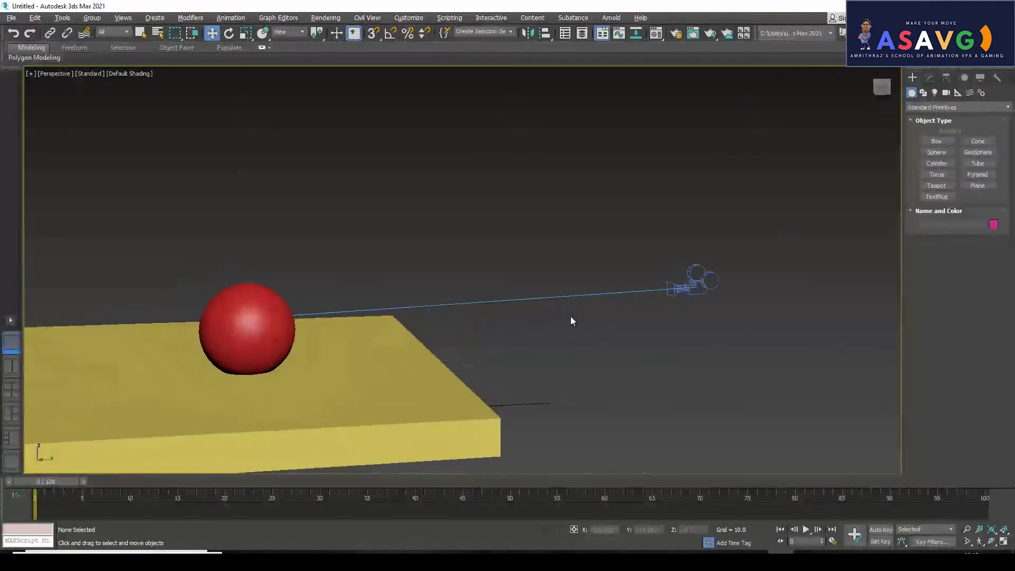
{"action": "left_click", "coordinate": [347, 316]}
{"action": "left_click", "coordinate": [479, 218]}
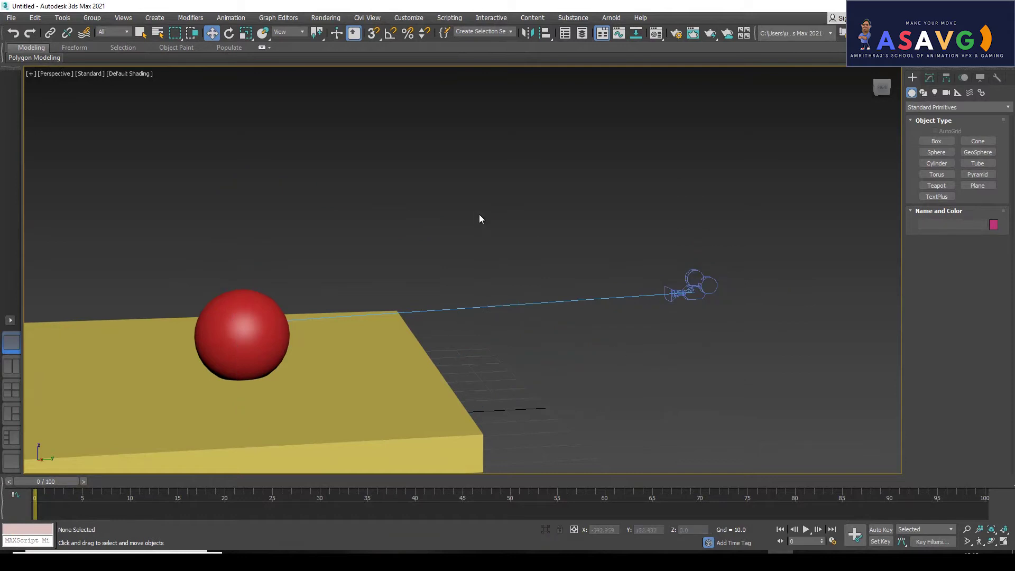
{"action": "left_click", "coordinate": [468, 310]}
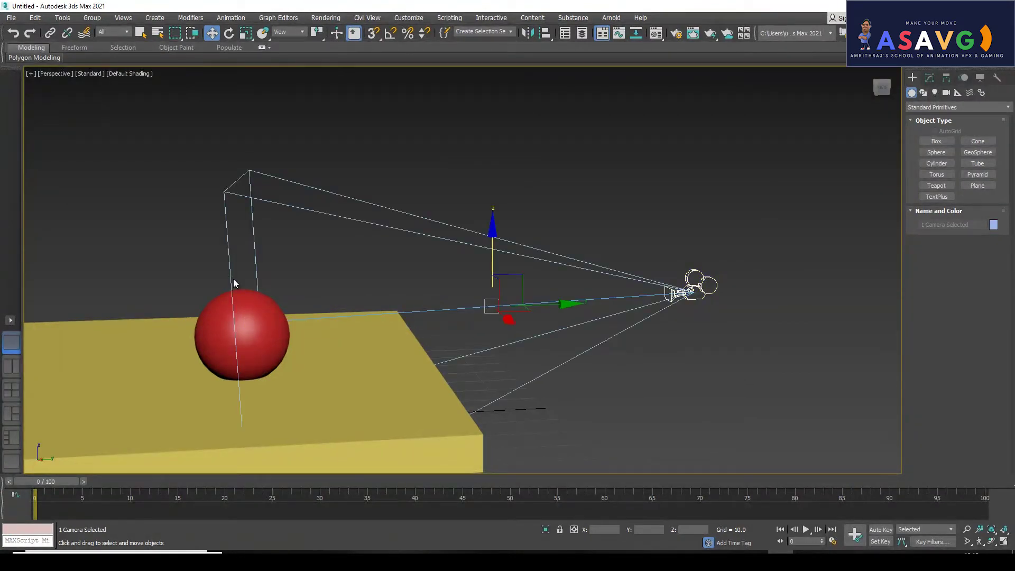
{"action": "mouse_move", "coordinate": [638, 331]}
{"action": "middle_mouse_down", "text": "alt"}
{"action": "mouse_move", "coordinate": [530, 366]}
{"action": "mouse_move", "coordinate": [376, 363]}
{"action": "mouse_move", "coordinate": [448, 369]}
{"action": "mouse_move", "coordinate": [491, 358]}
{"action": "mouse_move", "coordinate": [285, 292]}
{"action": "mouse_move", "coordinate": [326, 295]}
{"action": "mouse_move", "coordinate": [310, 255]}
{"action": "mouse_move", "coordinate": [385, 272]}
{"action": "mouse_move", "coordinate": [398, 283]}
{"action": "mouse_move", "coordinate": [389, 311]}
{"action": "middle_mouse_up", "text": "alt"}
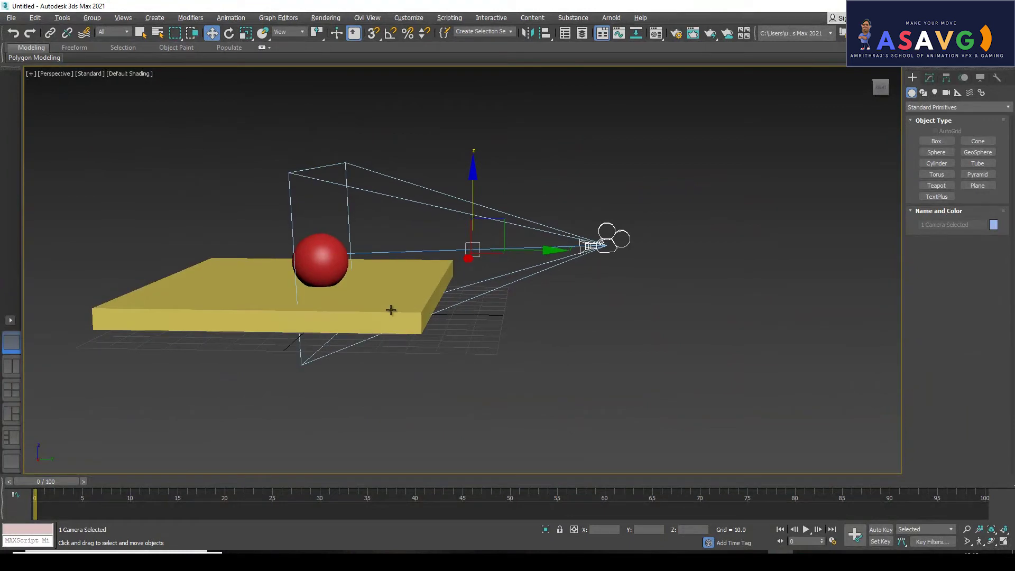
- Look through Camera001, pan so the sphere is centred, then return to Perspective
{"action": "left_click", "coordinate": [53, 74]}
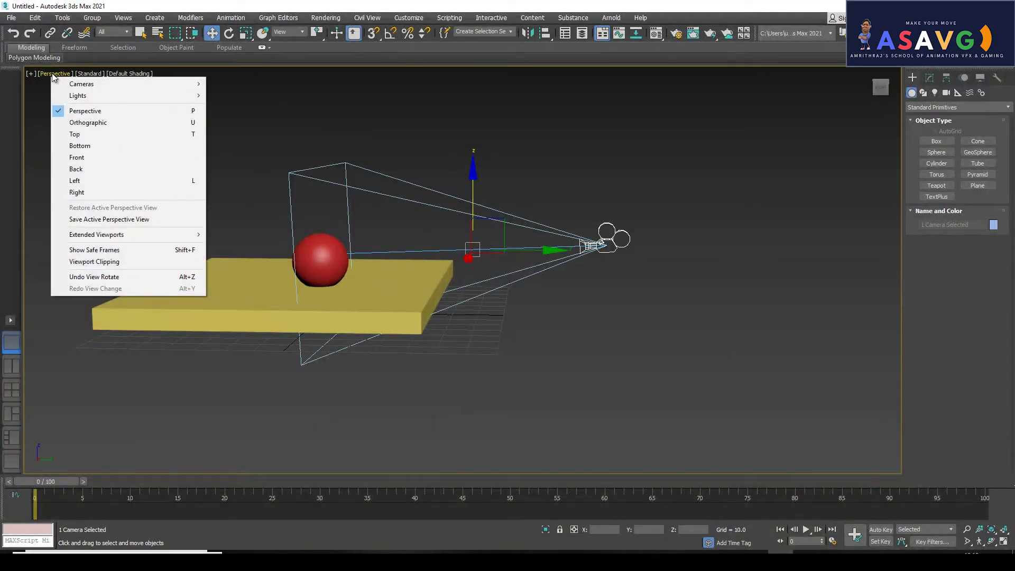
{"action": "mouse_move", "coordinate": [81, 84]}
{"action": "left_click", "coordinate": [69, 78]}
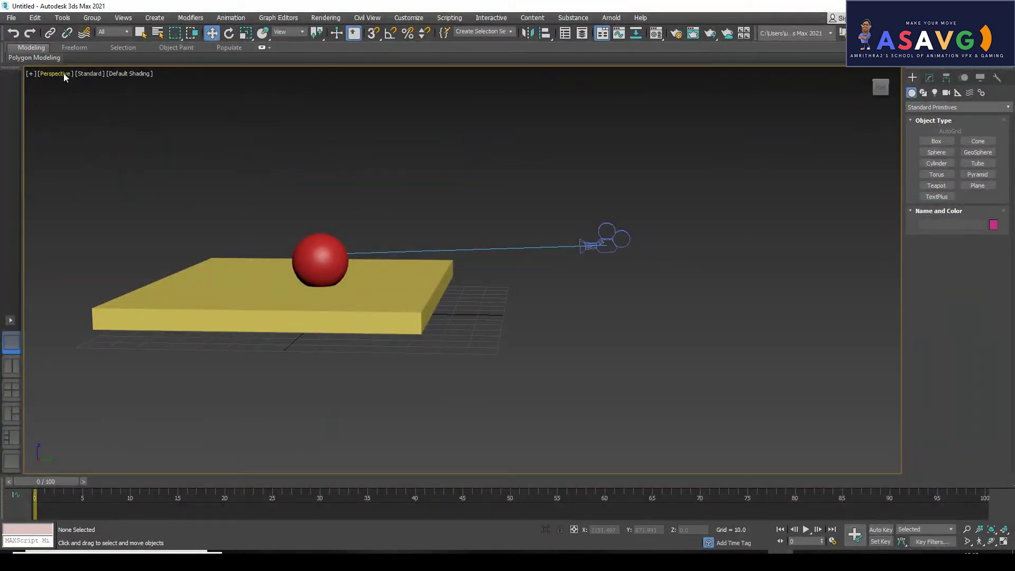
{"action": "left_click", "coordinate": [64, 74]}
{"action": "mouse_move", "coordinate": [93, 84]}
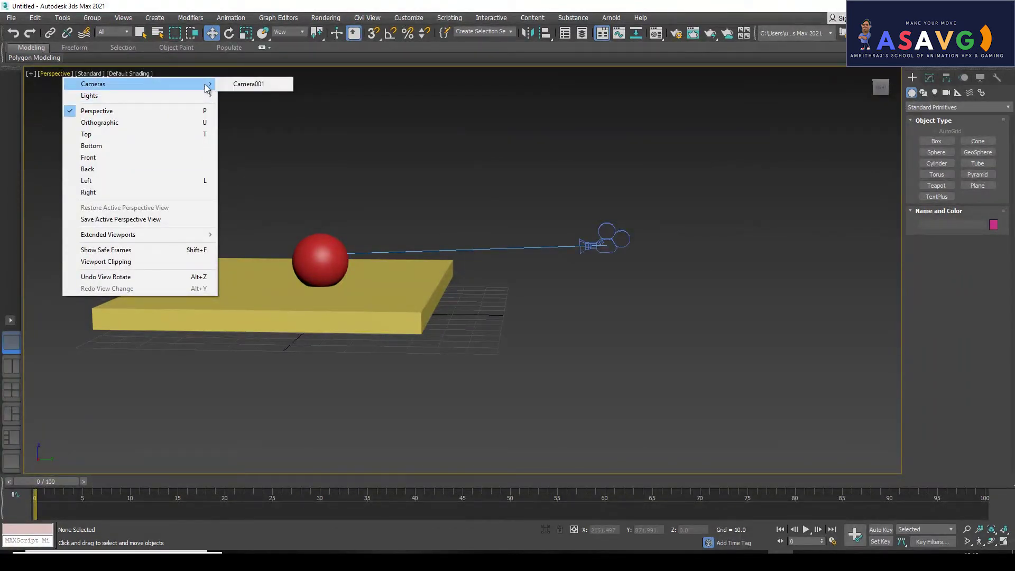
{"action": "left_click", "coordinate": [249, 84]}
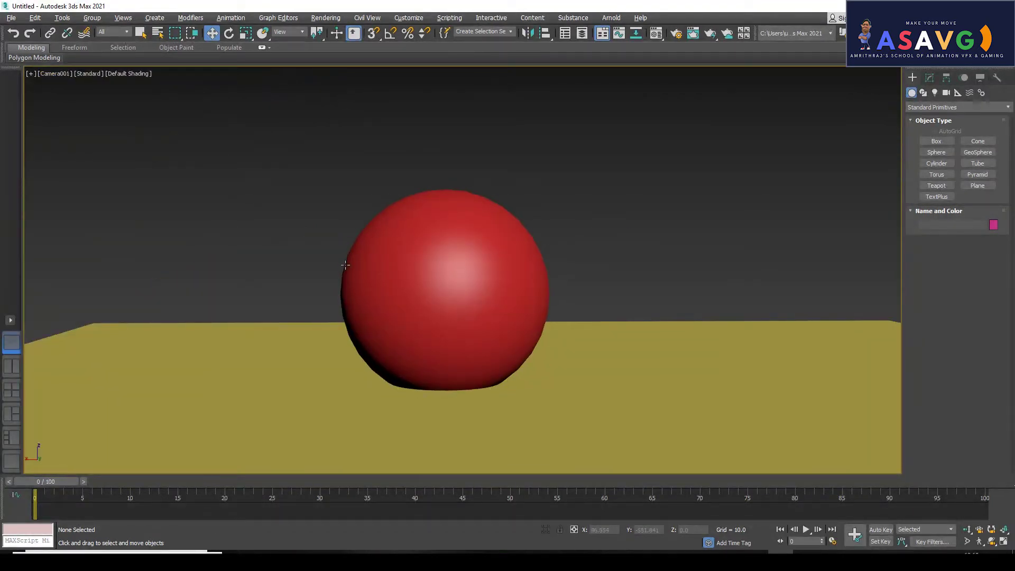
{"action": "middle_click_drag", "start_coordinate": [373, 266], "coordinate": [342, 225]}
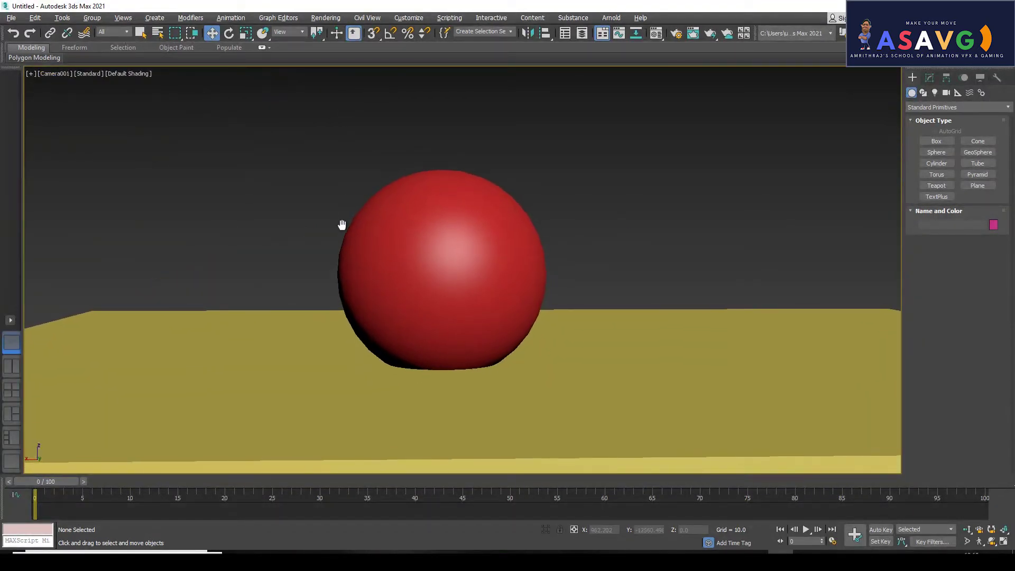
{"action": "left_click", "coordinate": [61, 74]}
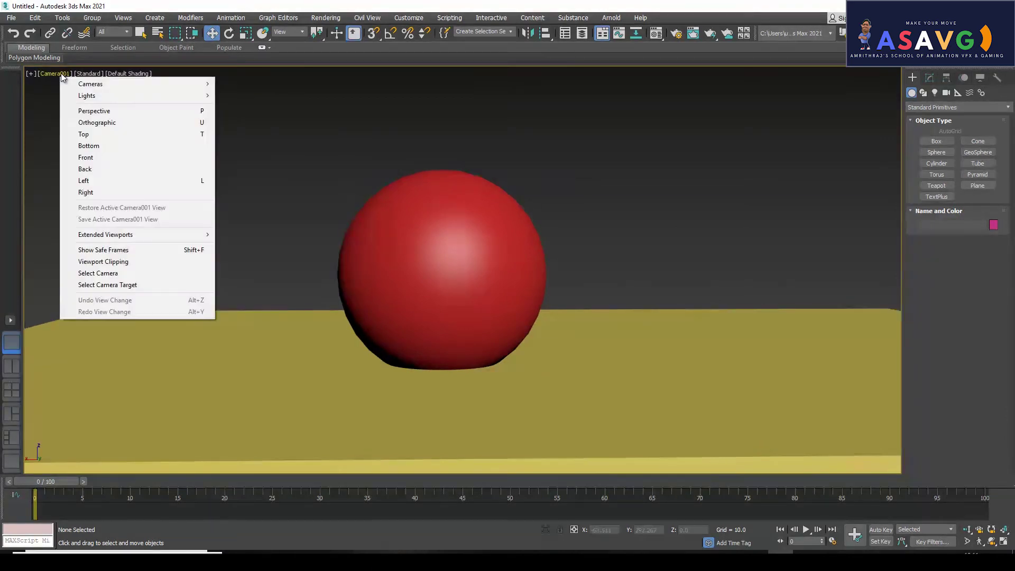
{"action": "left_click", "coordinate": [119, 110]}
- Zoom and orbit the Perspective view, then recheck the Camera001 view and switch back
{"action": "scroll", "coordinate": [196, 192], "scroll_direction": "down", "scroll_amount": 5}
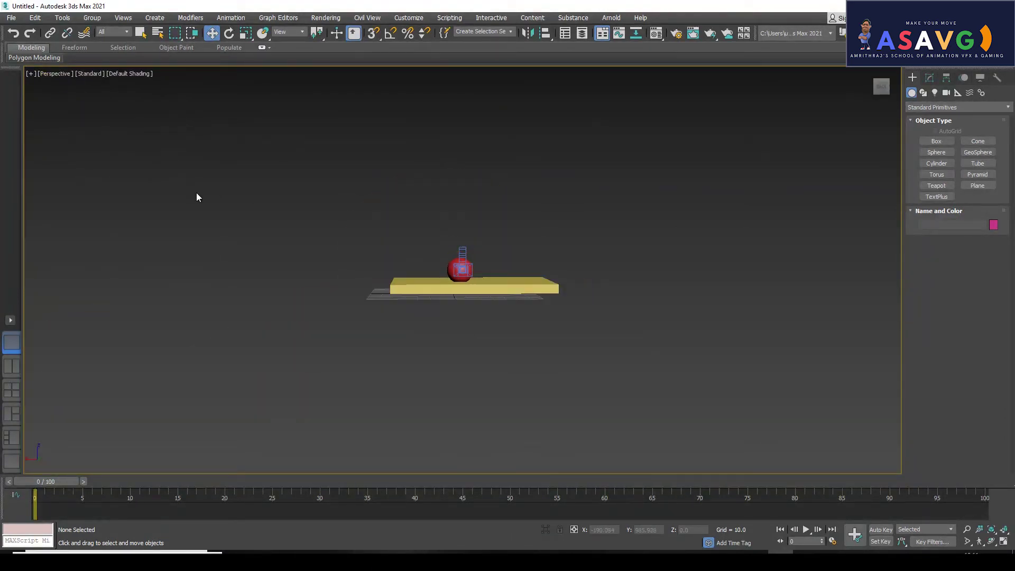
{"action": "scroll", "coordinate": [290, 256], "scroll_direction": "up", "scroll_amount": 5}
{"action": "middle_click_drag", "start_coordinate": [290, 255], "coordinate": [353, 277], "text": "alt"}
{"action": "mouse_move", "coordinate": [579, 311]}
{"action": "middle_mouse_down", "text": "alt"}
{"action": "mouse_move", "coordinate": [444, 310]}
{"action": "mouse_move", "coordinate": [462, 308]}
{"action": "mouse_move", "coordinate": [200, 154]}
{"action": "middle_mouse_up", "text": "alt"}
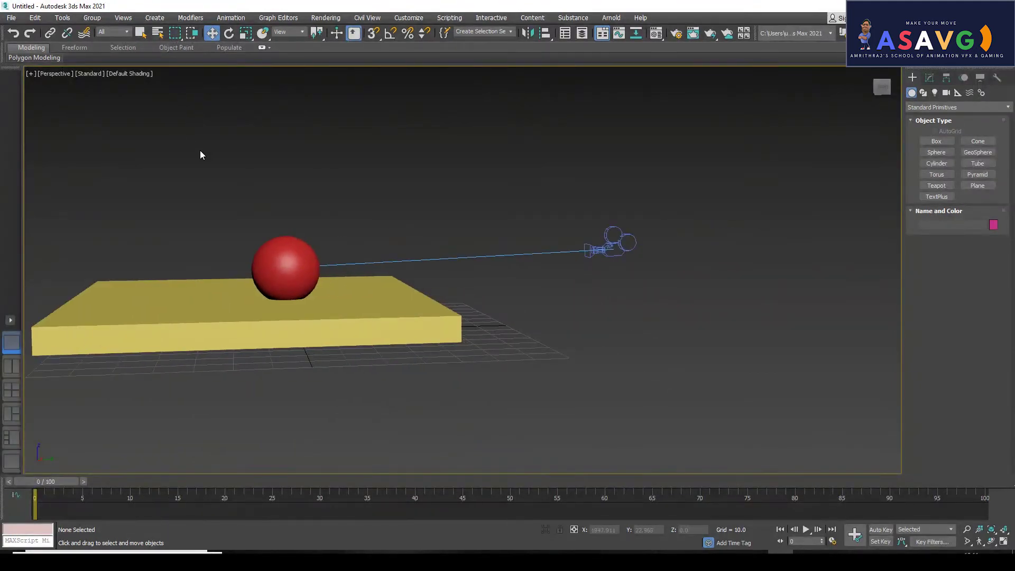
{"action": "left_click", "coordinate": [52, 73]}
{"action": "left_click", "coordinate": [225, 88]}
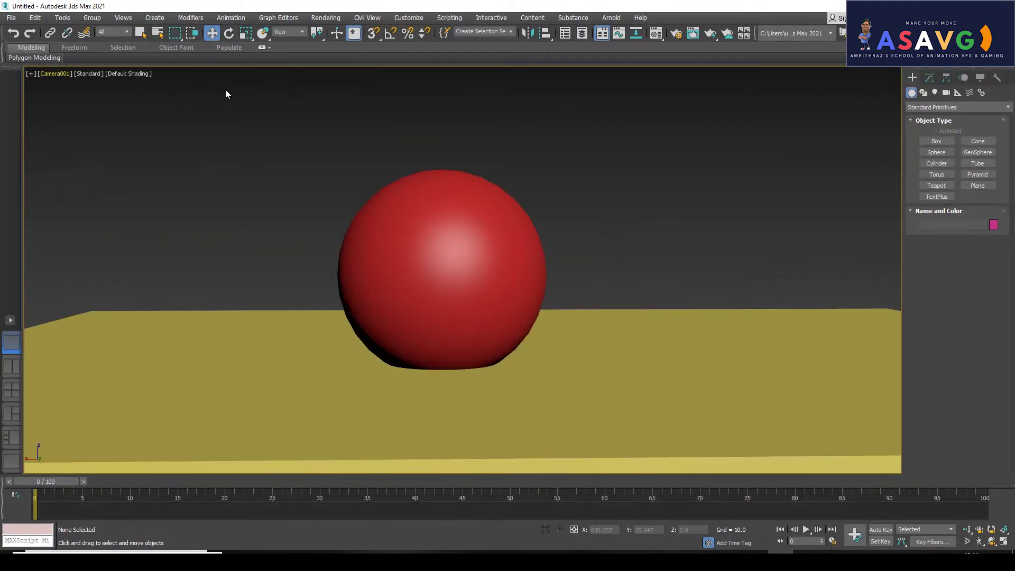
{"action": "left_click", "coordinate": [58, 73]}
{"action": "left_click", "coordinate": [91, 107]}
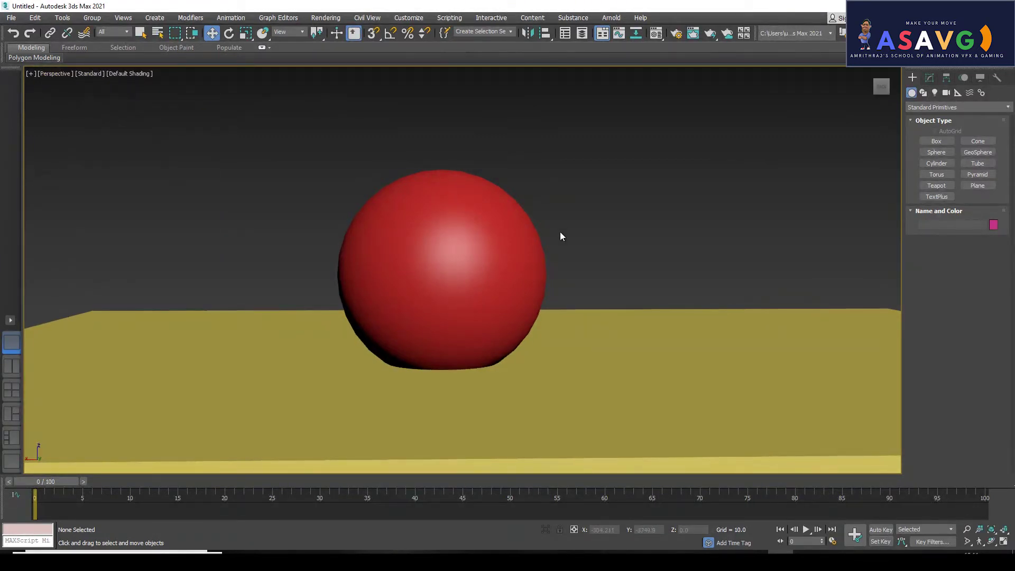
- Orbit and zoom out until the whole slab, sphere and aimed camera are visible
{"action": "middle_click_drag", "start_coordinate": [546, 239], "coordinate": [442, 284], "text": "alt"}
{"action": "scroll", "coordinate": [474, 234], "scroll_direction": "up", "scroll_amount": 3}
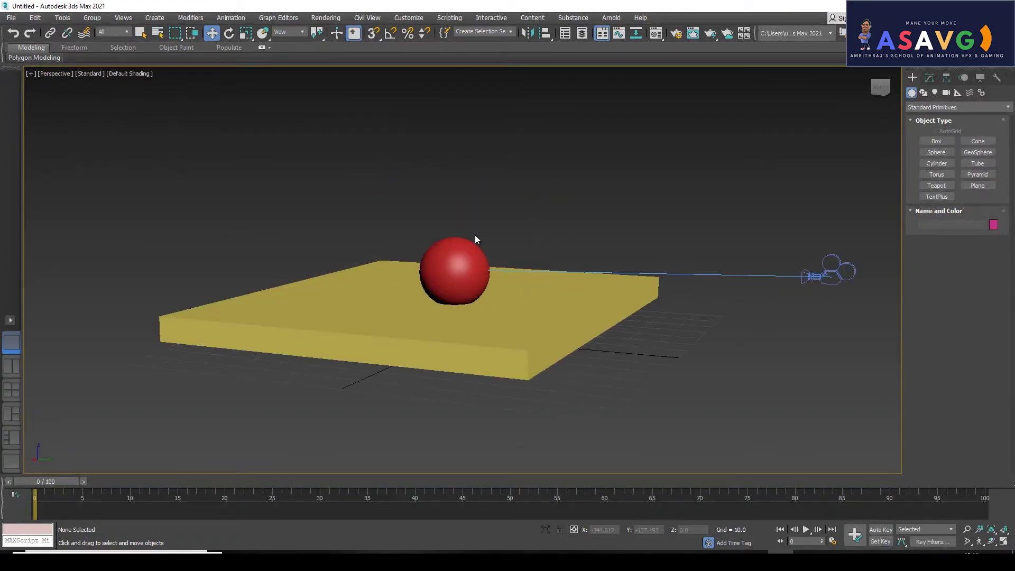
{"action": "scroll", "coordinate": [461, 250], "scroll_direction": "up", "scroll_amount": 4}
{"action": "scroll", "coordinate": [407, 286], "scroll_direction": "down", "scroll_amount": 2}
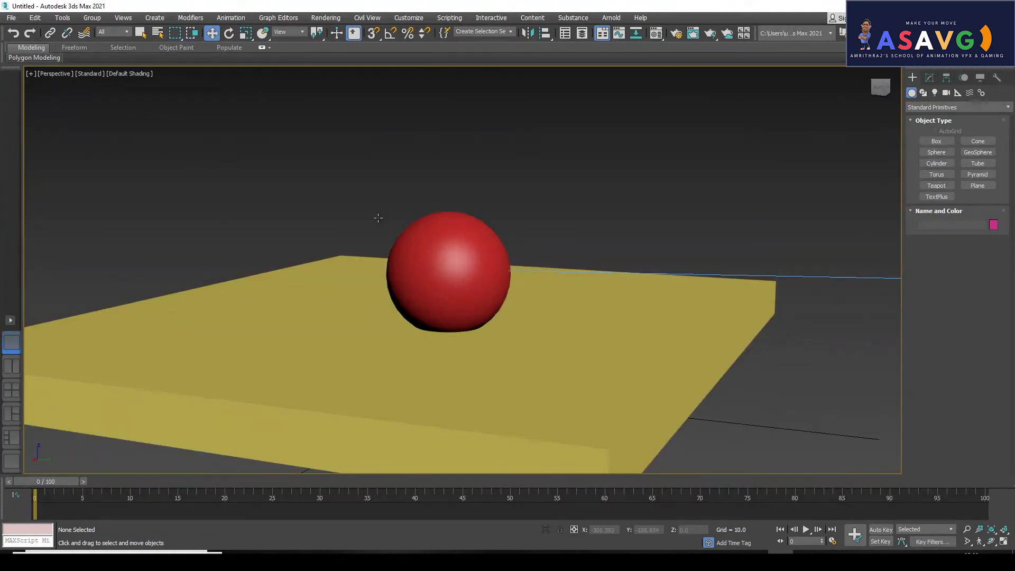
{"action": "scroll", "coordinate": [391, 264], "scroll_direction": "down", "scroll_amount": 2}
{"action": "scroll", "coordinate": [386, 275], "scroll_direction": "down", "scroll_amount": 2}
{"action": "middle_click_drag", "start_coordinate": [382, 304], "coordinate": [179, 351], "text": "alt"}
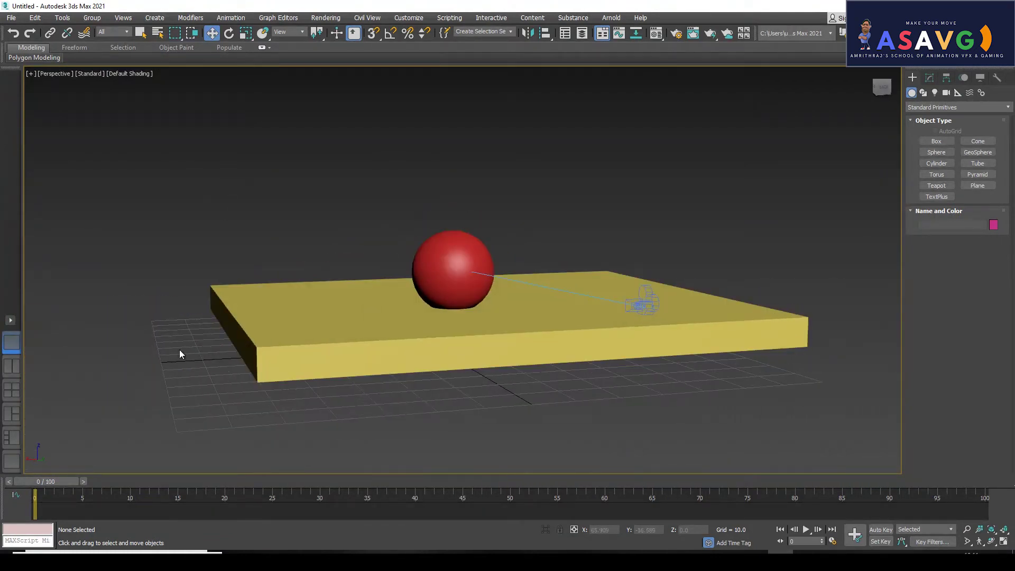
{"action": "left_click", "coordinate": [10, 321]}
- Apply the two-column Top/Front layout, set the left view to Camera001, and give it Default Shading
{"action": "left_click", "coordinate": [143, 250]}
{"action": "left_click", "coordinate": [11, 368]}
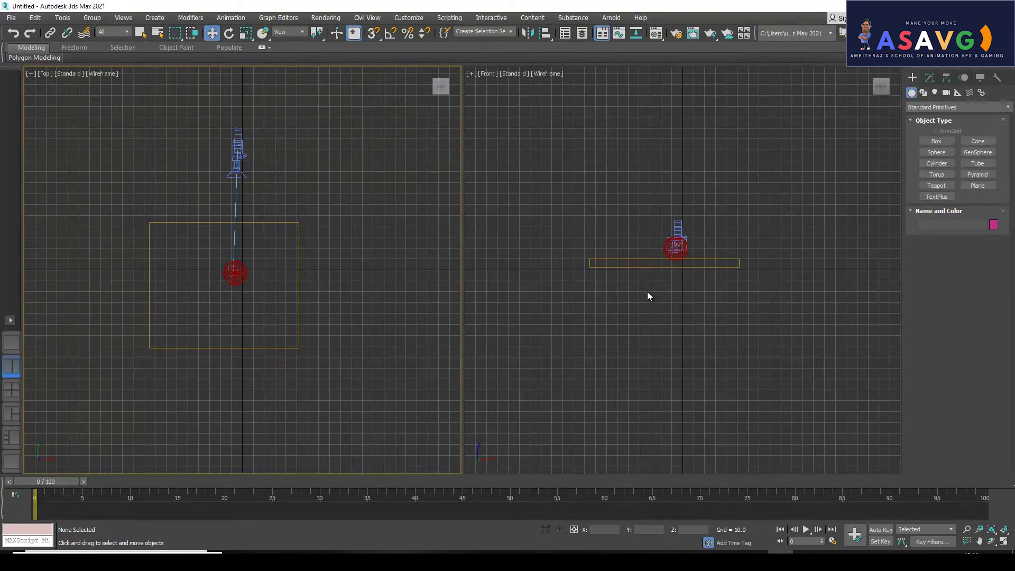
{"action": "left_click", "coordinate": [45, 74]}
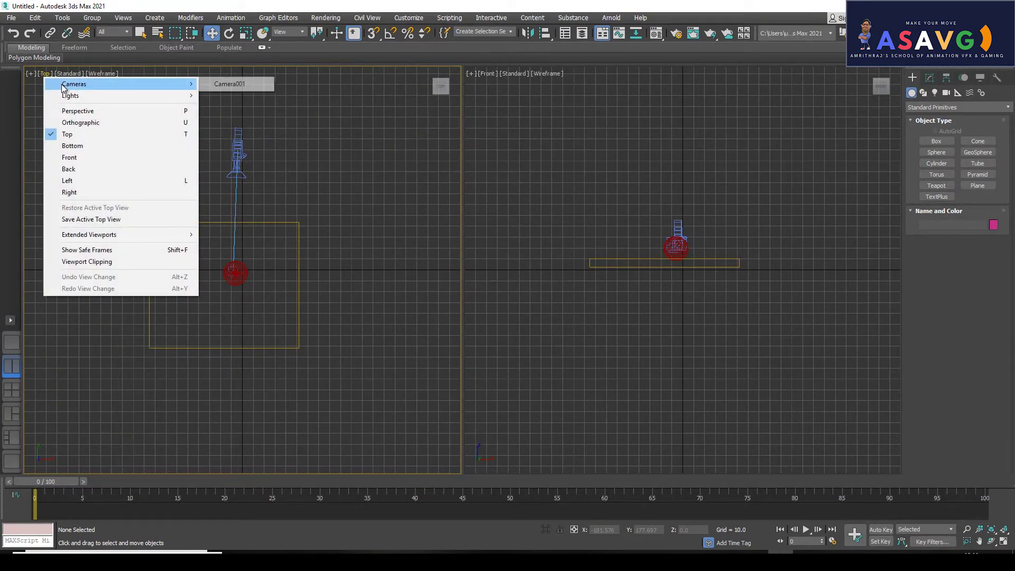
{"action": "left_click", "coordinate": [245, 86]}
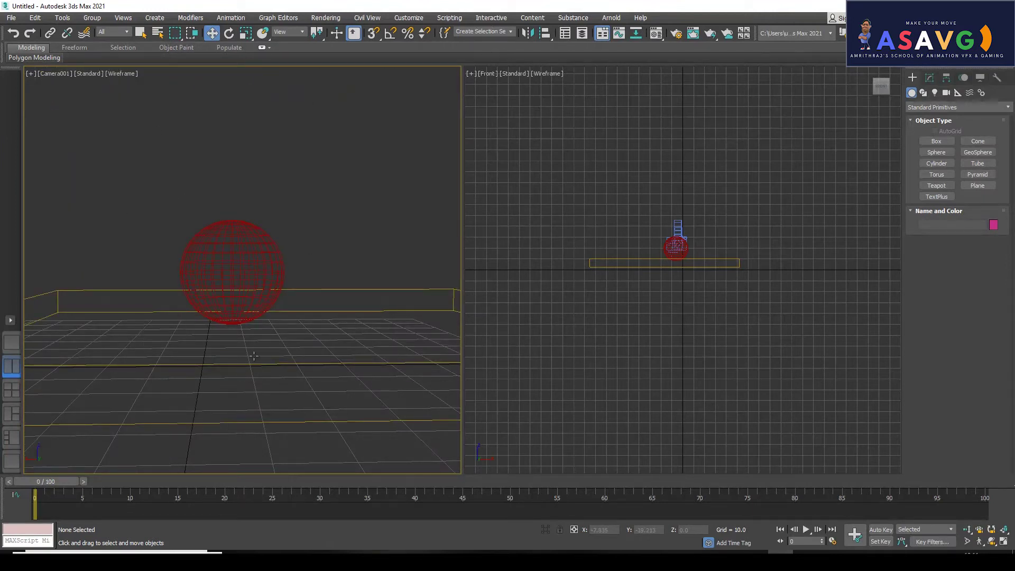
{"action": "left_click", "coordinate": [114, 71]}
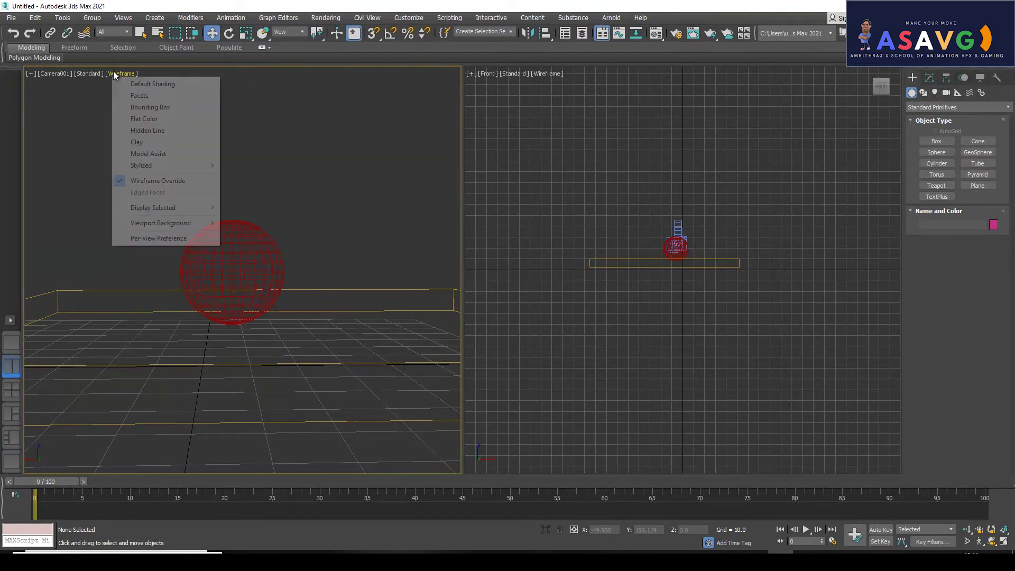
{"action": "left_click", "coordinate": [136, 82]}
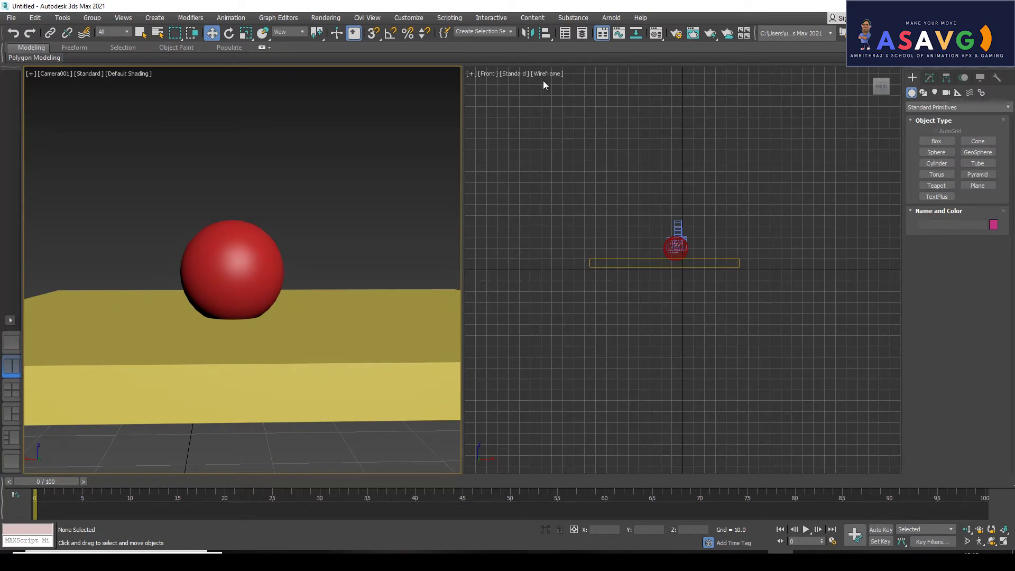
- Change the right view from Front to Perspective with Default Shading
{"action": "left_click", "coordinate": [490, 74]}
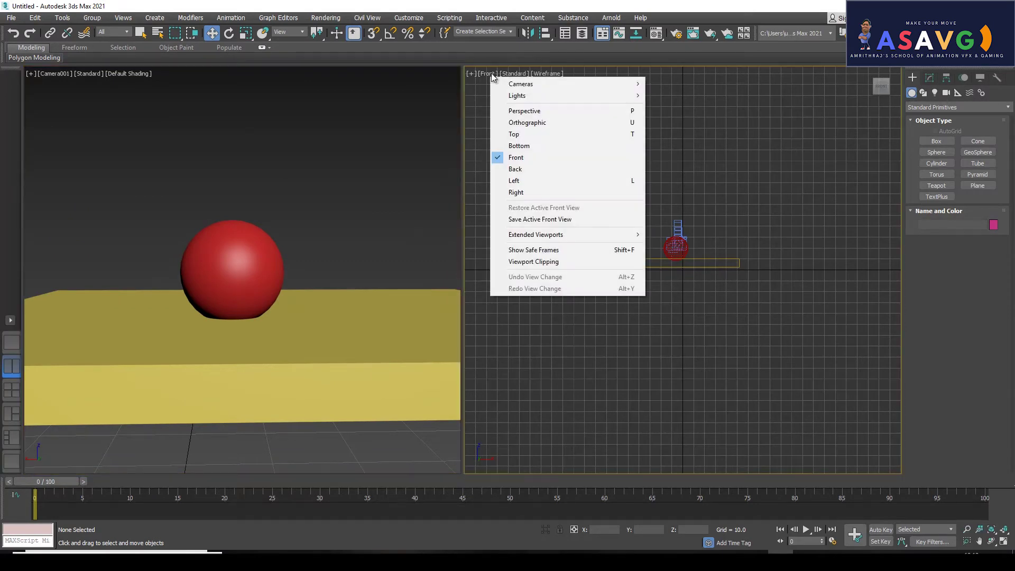
{"action": "left_click", "coordinate": [536, 111]}
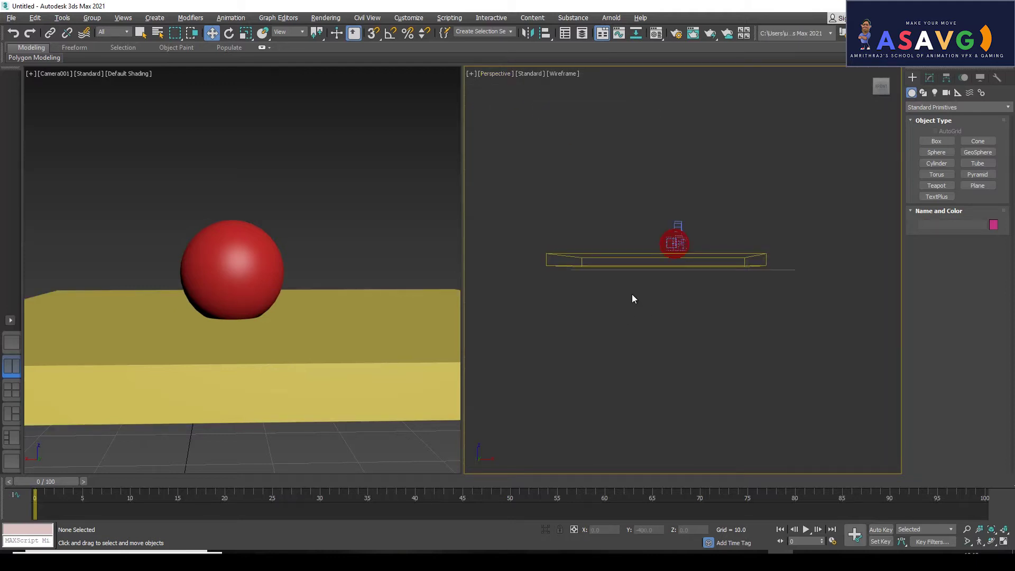
{"action": "left_click", "coordinate": [561, 75]}
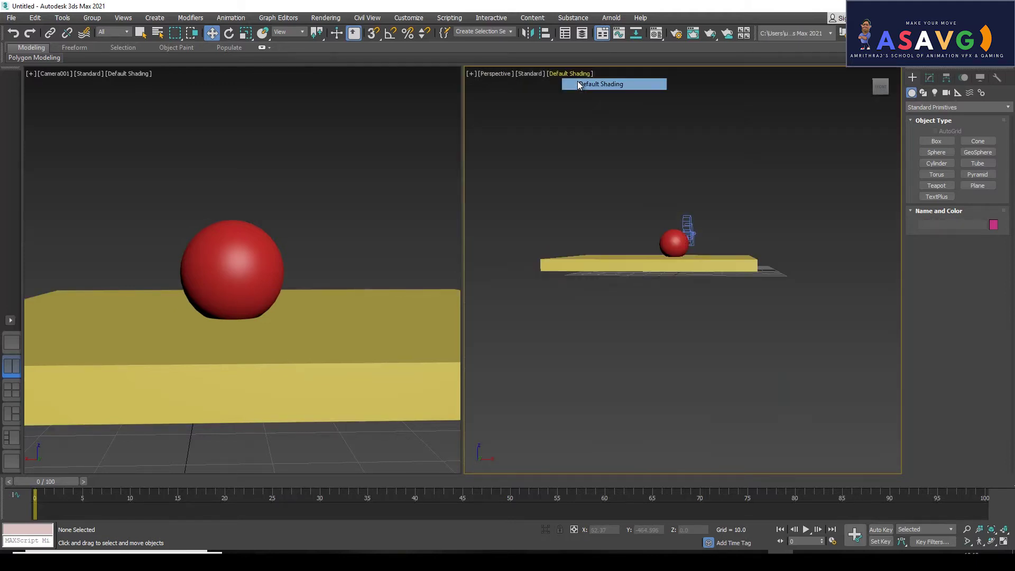
{"action": "left_click", "coordinate": [575, 74]}
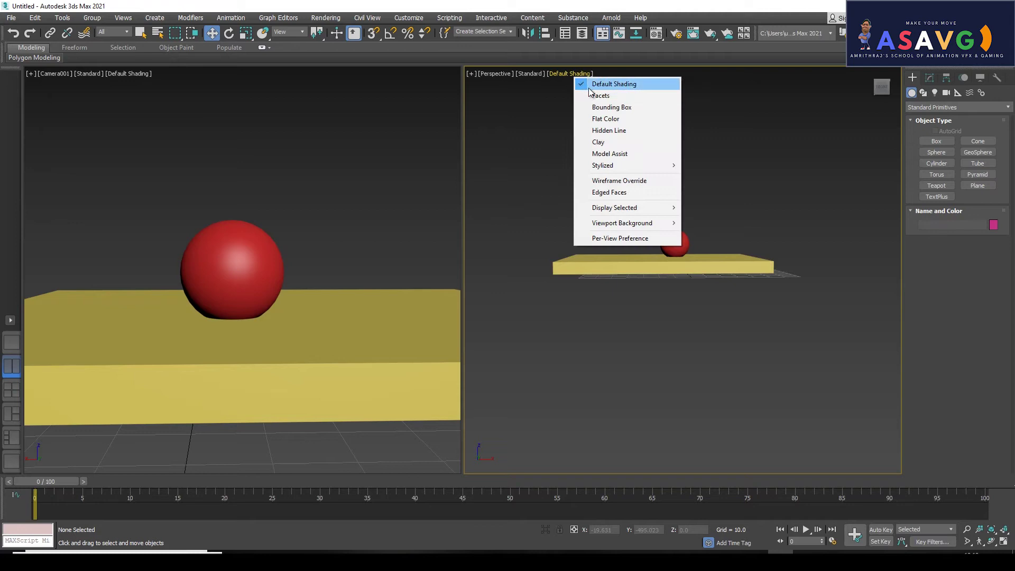
{"action": "left_click", "coordinate": [576, 80]}
- Orbit and pan the Perspective view to frame Camera001 and the sphere on the slab
{"action": "mouse_move", "coordinate": [576, 176]}
{"action": "middle_mouse_down", "text": "alt"}
{"action": "mouse_move", "coordinate": [584, 201]}
{"action": "mouse_move", "coordinate": [634, 216]}
{"action": "middle_mouse_up", "text": "alt"}
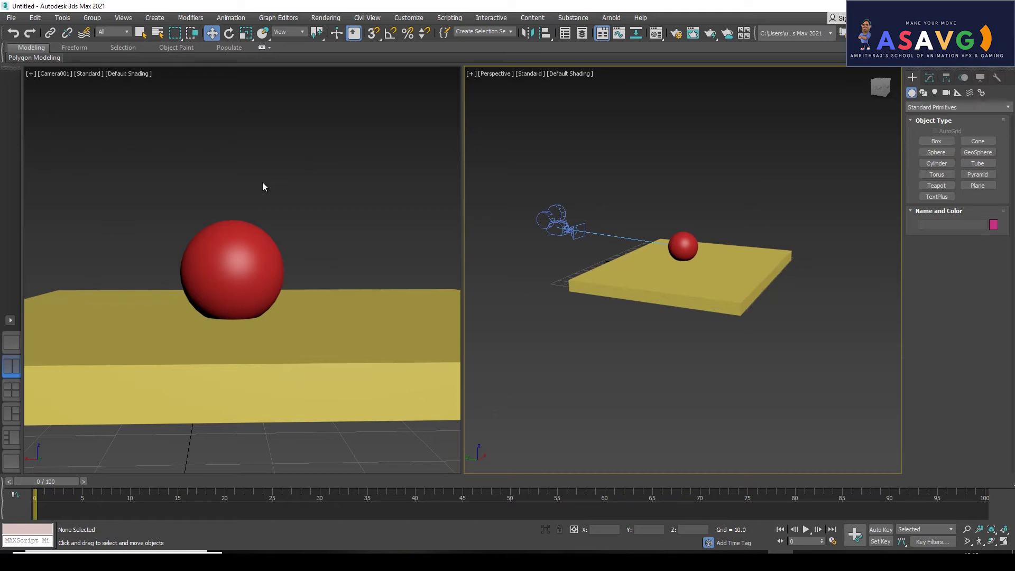
{"action": "middle_click_drag", "start_coordinate": [182, 177], "coordinate": [258, 154]}
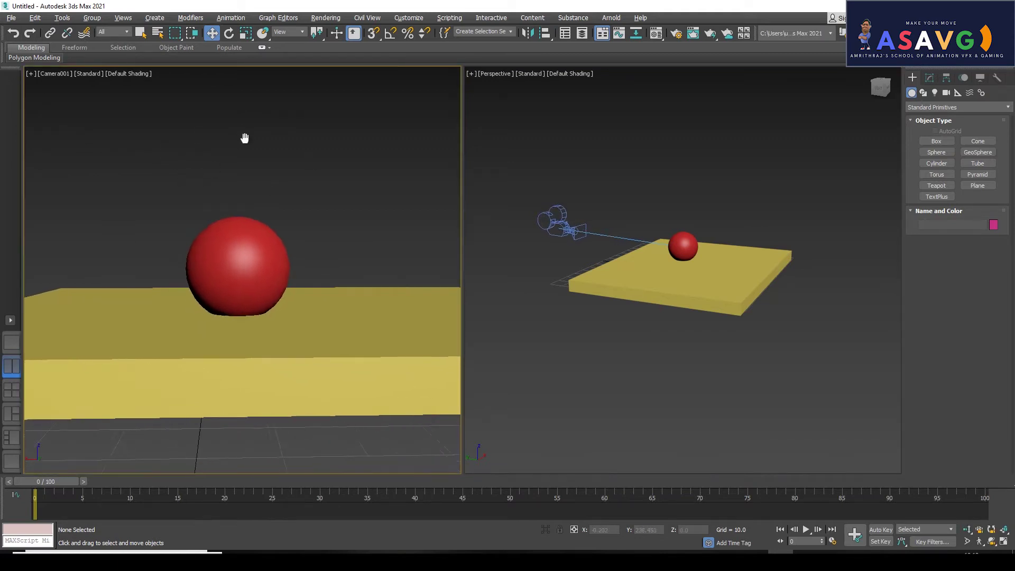
{"action": "middle_click_drag", "start_coordinate": [612, 227], "coordinate": [712, 238]}
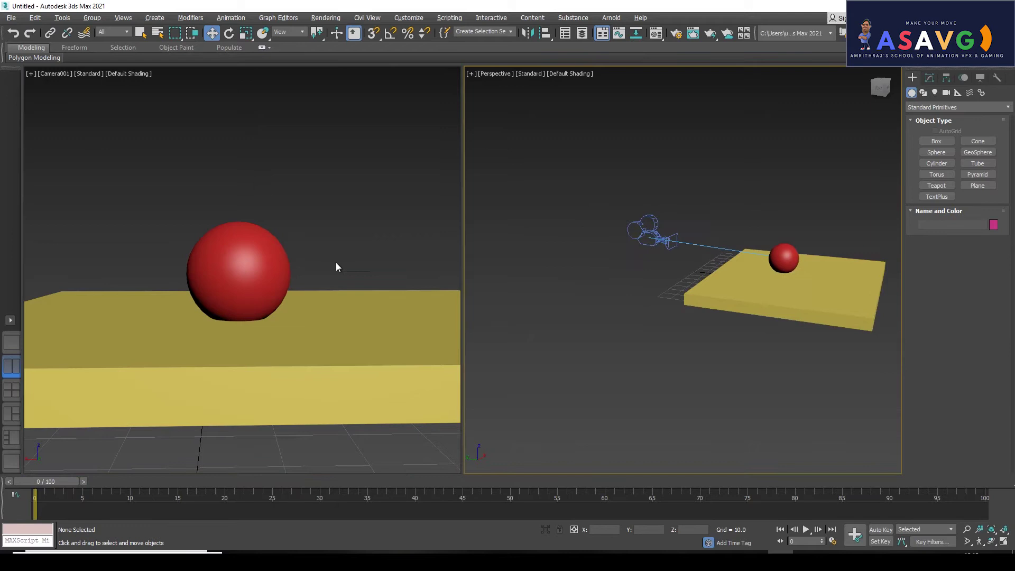
{"action": "mouse_move", "coordinate": [342, 241]}
{"action": "middle_mouse_down"}
{"action": "mouse_move", "coordinate": [294, 249]}
{"action": "mouse_move", "coordinate": [285, 217]}
{"action": "mouse_move", "coordinate": [351, 233]}
{"action": "mouse_move", "coordinate": [307, 241]}
{"action": "mouse_move", "coordinate": [317, 215]}
{"action": "mouse_move", "coordinate": [309, 252]}
{"action": "middle_mouse_up"}
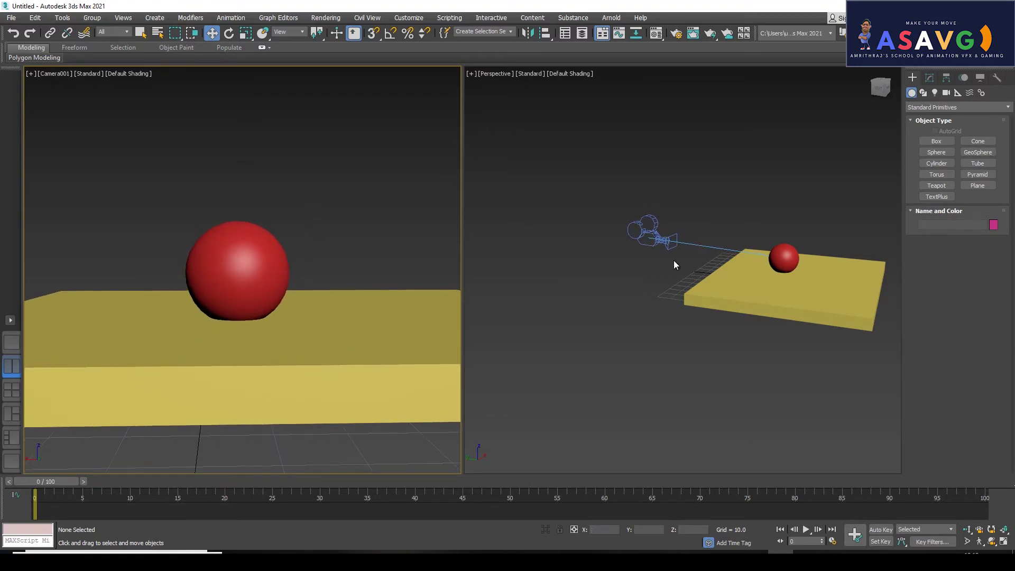
- Move Camera001 forward along Y so the sphere appears larger in its view
{"action": "left_click", "coordinate": [652, 243]}
{"action": "mouse_move", "coordinate": [615, 268]}
{"action": "middle_mouse_down", "text": "alt"}
{"action": "mouse_move", "coordinate": [668, 267]}
{"action": "mouse_move", "coordinate": [562, 245]}
{"action": "middle_mouse_up", "text": "alt"}
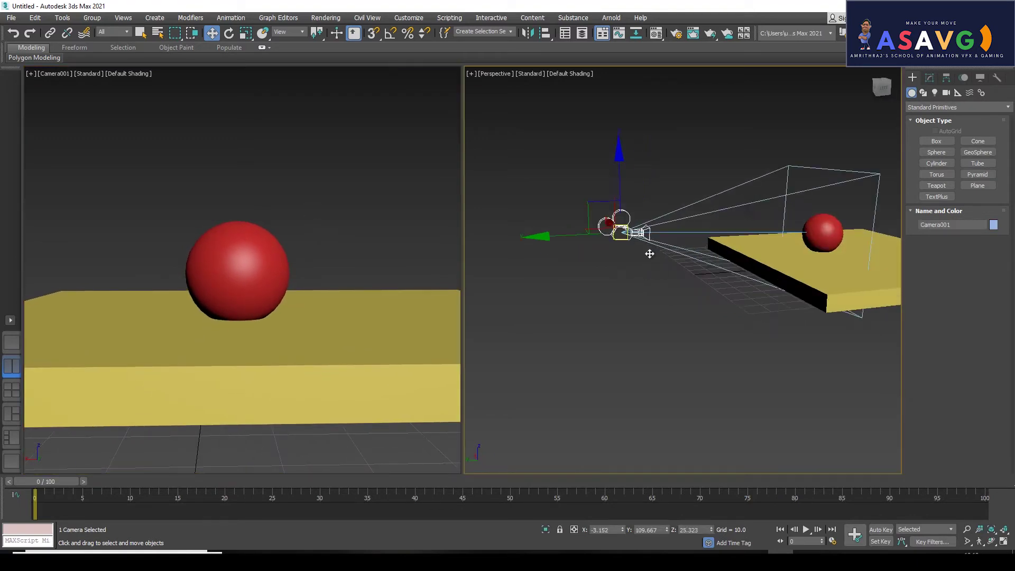
{"action": "mouse_move", "coordinate": [544, 238]}
{"action": "left_mouse_down"}
{"action": "mouse_move", "coordinate": [583, 239]}
{"action": "mouse_move", "coordinate": [509, 249]}
{"action": "mouse_move", "coordinate": [616, 256]}
{"action": "mouse_move", "coordinate": [519, 261]}
{"action": "mouse_move", "coordinate": [596, 261]}
{"action": "mouse_move", "coordinate": [538, 264]}
{"action": "mouse_move", "coordinate": [576, 261]}
{"action": "mouse_move", "coordinate": [566, 254]}
{"action": "mouse_move", "coordinate": [539, 267]}
{"action": "mouse_move", "coordinate": [616, 269]}
{"action": "mouse_move", "coordinate": [539, 269]}
{"action": "mouse_move", "coordinate": [598, 272]}
{"action": "mouse_move", "coordinate": [616, 267]}
{"action": "mouse_move", "coordinate": [568, 256]}
{"action": "mouse_move", "coordinate": [594, 261]}
{"action": "mouse_move", "coordinate": [608, 252]}
{"action": "mouse_move", "coordinate": [589, 249]}
{"action": "mouse_move", "coordinate": [612, 244]}
{"action": "mouse_move", "coordinate": [539, 272]}
{"action": "mouse_move", "coordinate": [608, 279]}
{"action": "left_mouse_up"}
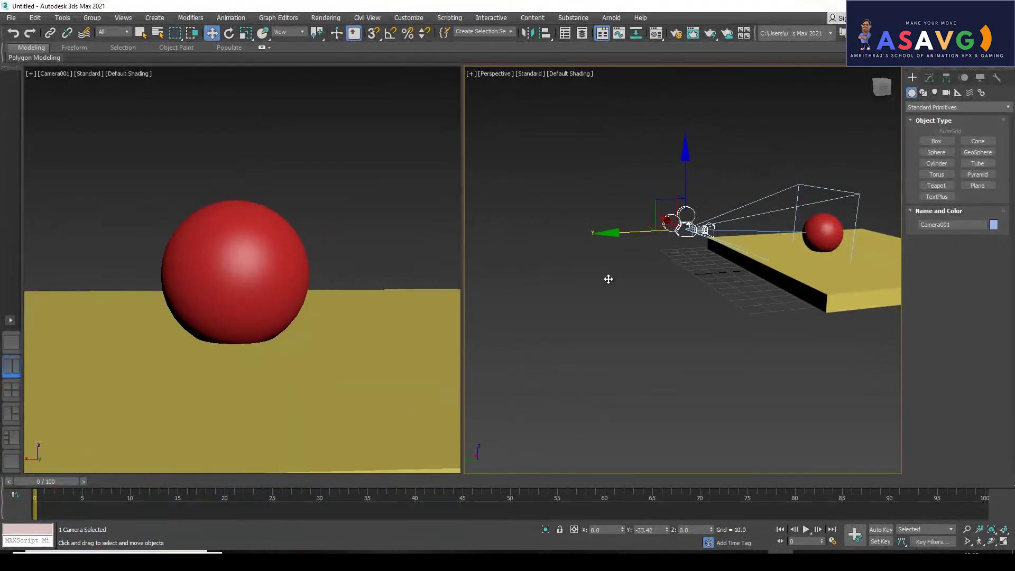
{"action": "left_click", "coordinate": [608, 279]}
- Lower Sphere001 along Z so it rests on the yellow slab
{"action": "middle_click_drag", "start_coordinate": [655, 303], "coordinate": [797, 220], "text": "alt"}
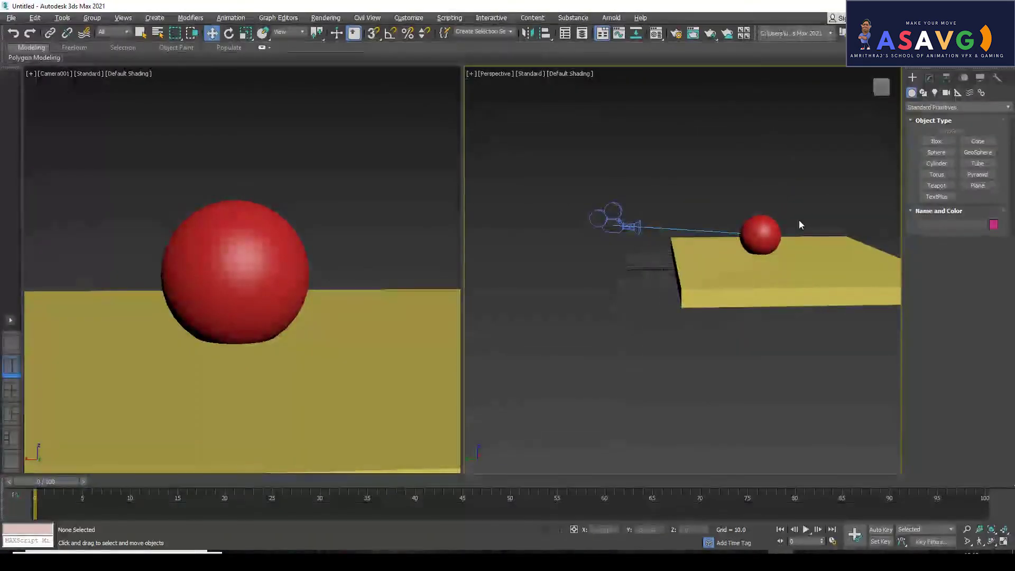
{"action": "left_click", "coordinate": [773, 223]}
{"action": "left_click_drag", "start_coordinate": [761, 194], "coordinate": [765, 199]}
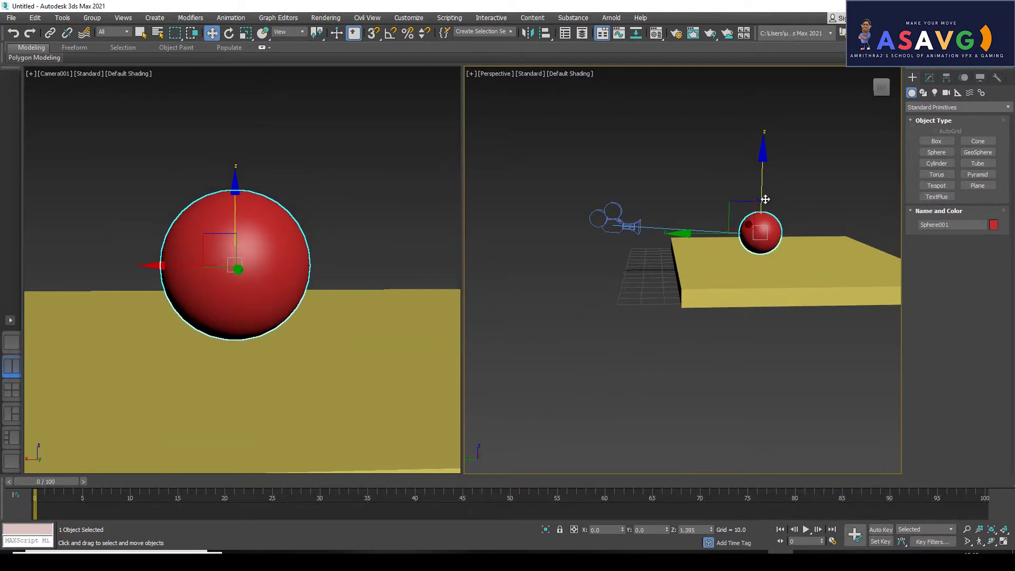
{"action": "left_click", "coordinate": [603, 168]}
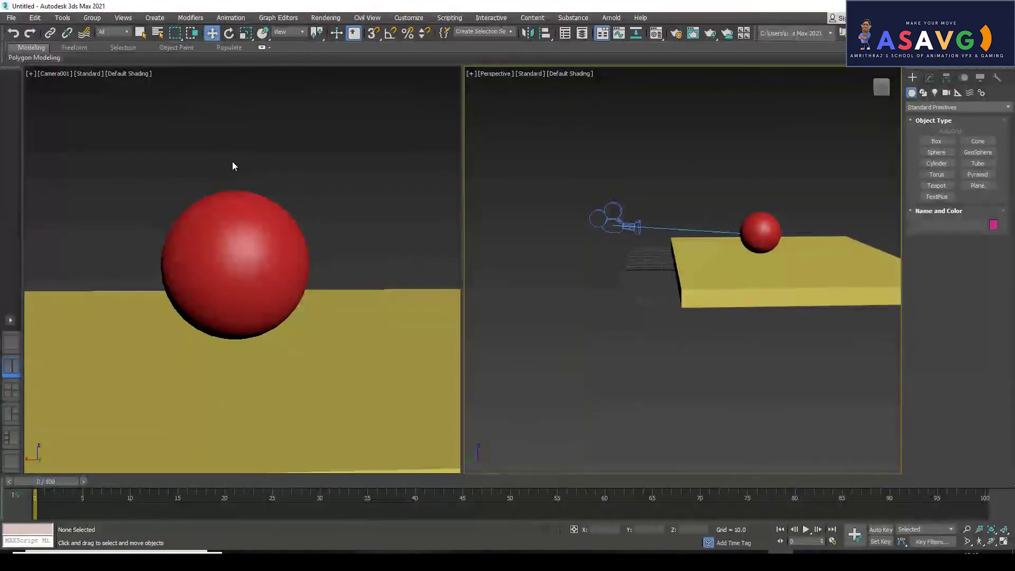
- Shift Camera001 left along Y and lower it on Z, checking the maximized camera view
{"action": "key", "text": "alt+w"}
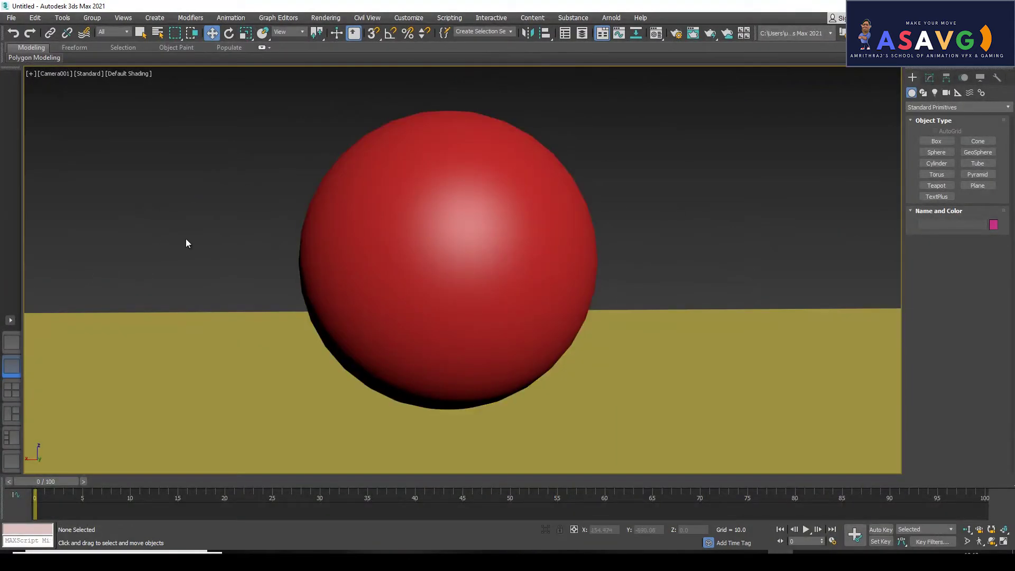
{"action": "key", "text": "alt+w"}
{"action": "left_click", "coordinate": [612, 239]}
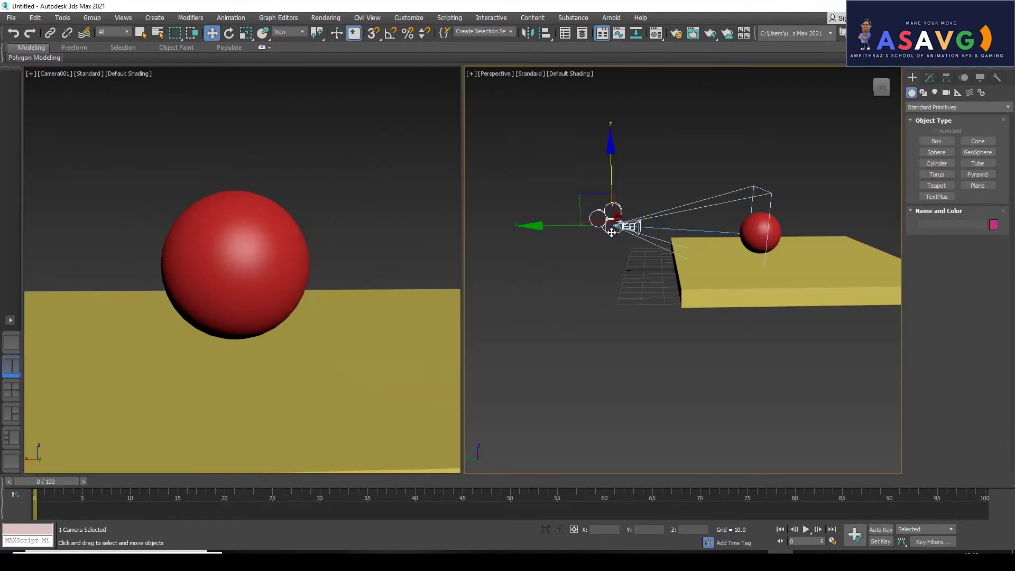
{"action": "left_click_drag", "start_coordinate": [539, 227], "coordinate": [494, 231]}
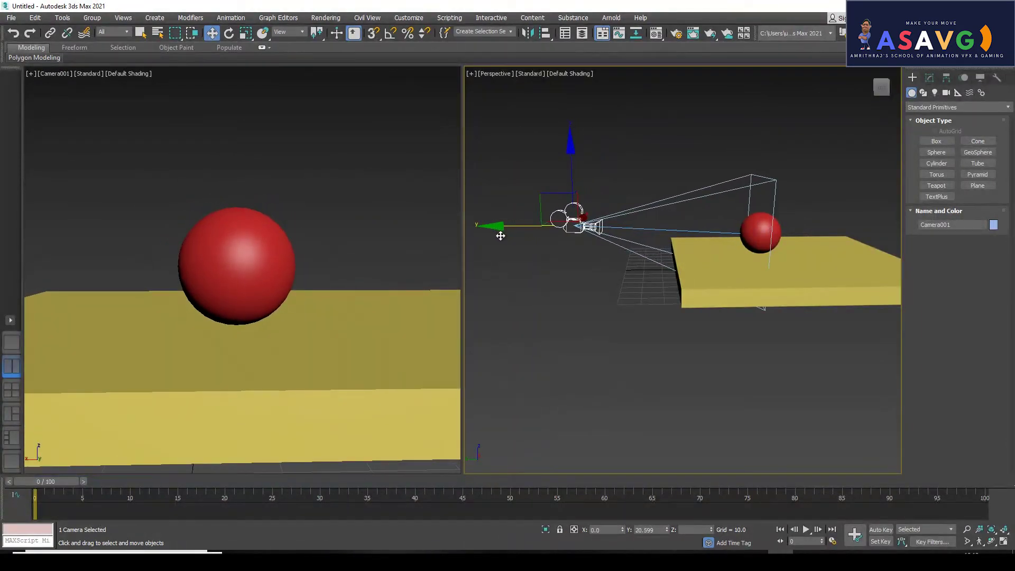
{"action": "mouse_move", "coordinate": [565, 142]}
{"action": "left_mouse_down"}
{"action": "mouse_move", "coordinate": [567, 199]}
{"action": "mouse_move", "coordinate": [571, 135]}
{"action": "left_mouse_up"}
{"action": "left_click", "coordinate": [360, 164]}
{"action": "key", "text": "alt+w"}
{"action": "key", "text": "alt+w"}
- Shift Camera001 further left and pull it back so the sphere looks smaller
{"action": "left_click", "coordinate": [554, 227]}
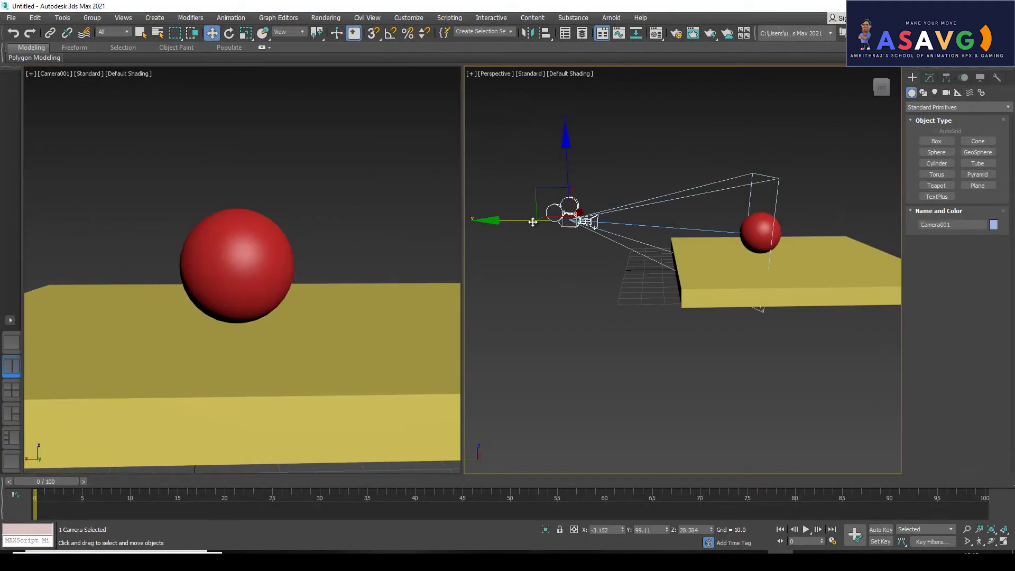
{"action": "left_click_drag", "start_coordinate": [554, 222], "coordinate": [531, 222]}
{"action": "key", "text": "alt+w"}
{"action": "key", "text": "alt+w"}
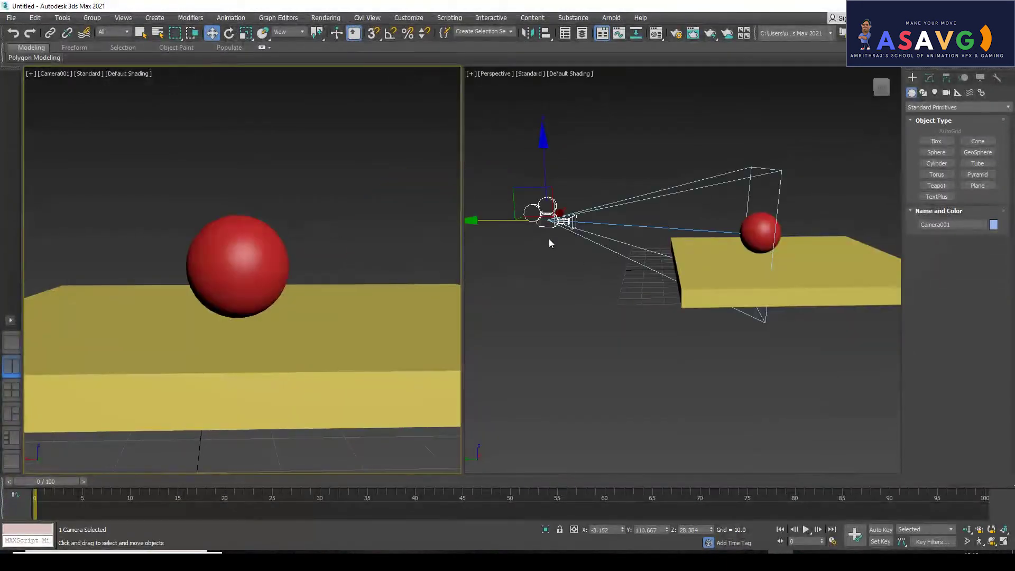
{"action": "left_click_drag", "start_coordinate": [482, 219], "coordinate": [274, 268]}
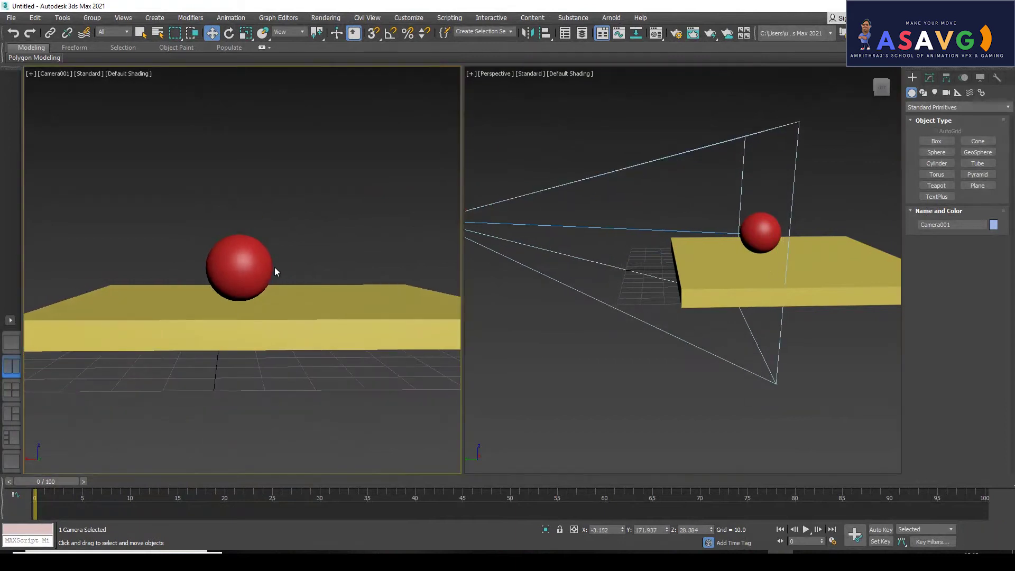
{"action": "key", "text": "alt+w"}
{"action": "left_click", "coordinate": [462, 330]}
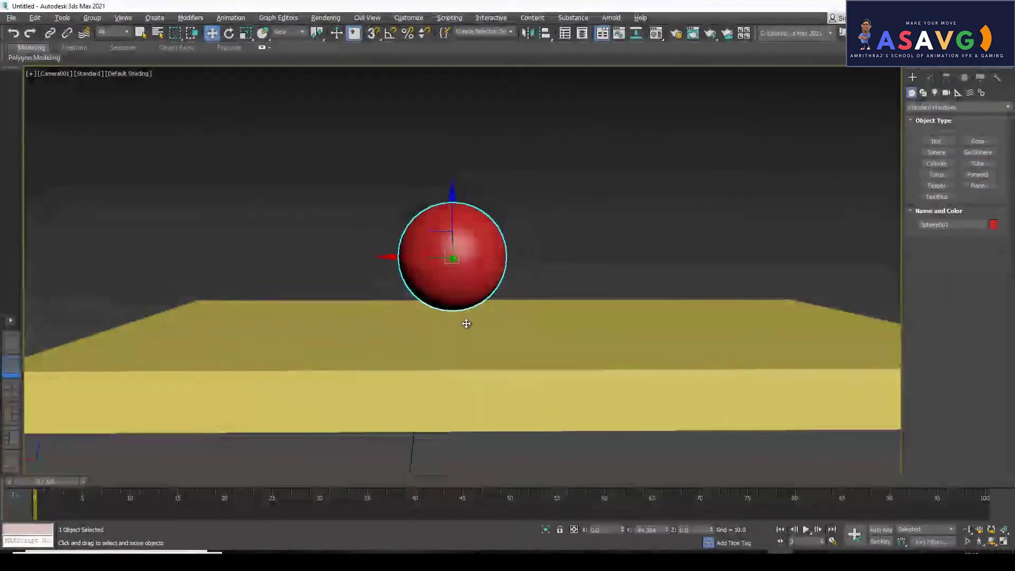
{"action": "key", "text": "alt+w"}
- Move Camera001 forward to enlarge the sphere, then recheck the camera framing
{"action": "mouse_move", "coordinate": [663, 246]}
{"action": "middle_mouse_down", "text": "alt"}
{"action": "mouse_move", "coordinate": [589, 262]}
{"action": "mouse_move", "coordinate": [604, 260]}
{"action": "middle_mouse_up", "text": "alt"}
{"action": "left_click", "coordinate": [600, 243]}
{"action": "left_click_drag", "start_coordinate": [540, 250], "coordinate": [611, 253]}
{"action": "left_click", "coordinate": [334, 214]}
{"action": "key", "text": "alt+w"}
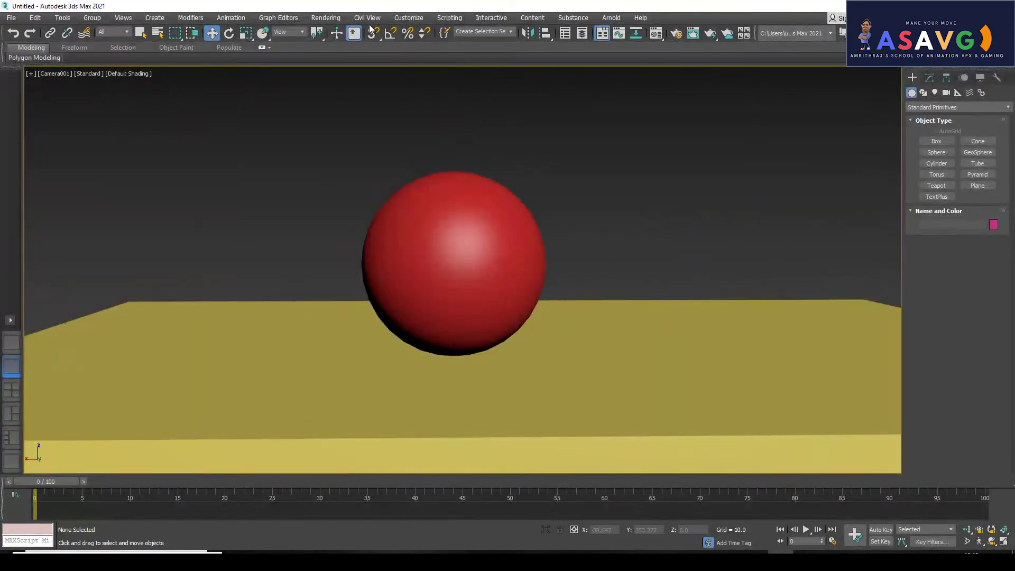
{"action": "key", "text": "alt+w"}
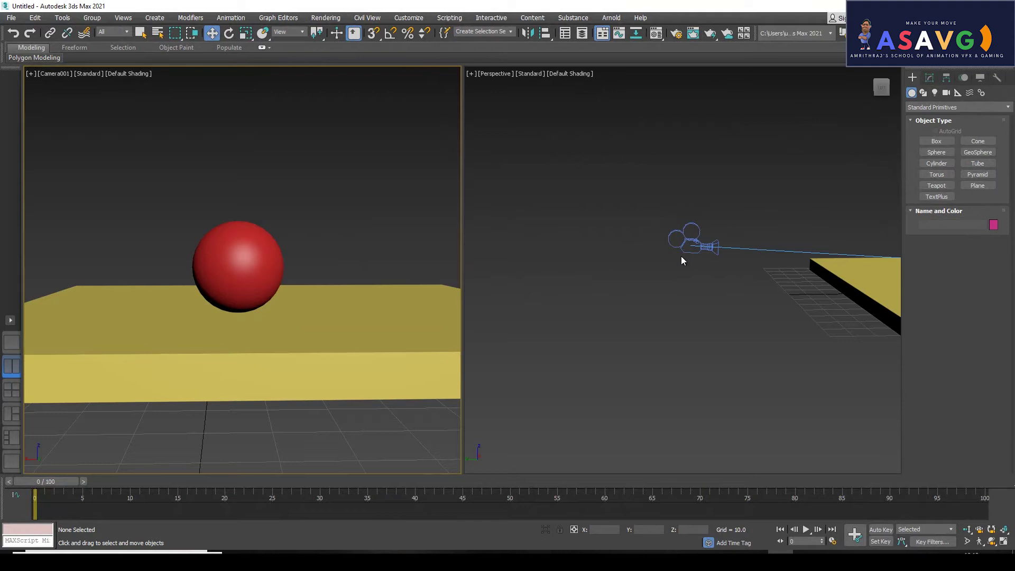
- Raise Camera001 slightly and show the camera and Perspective views side by side
{"action": "left_click", "coordinate": [690, 253]}
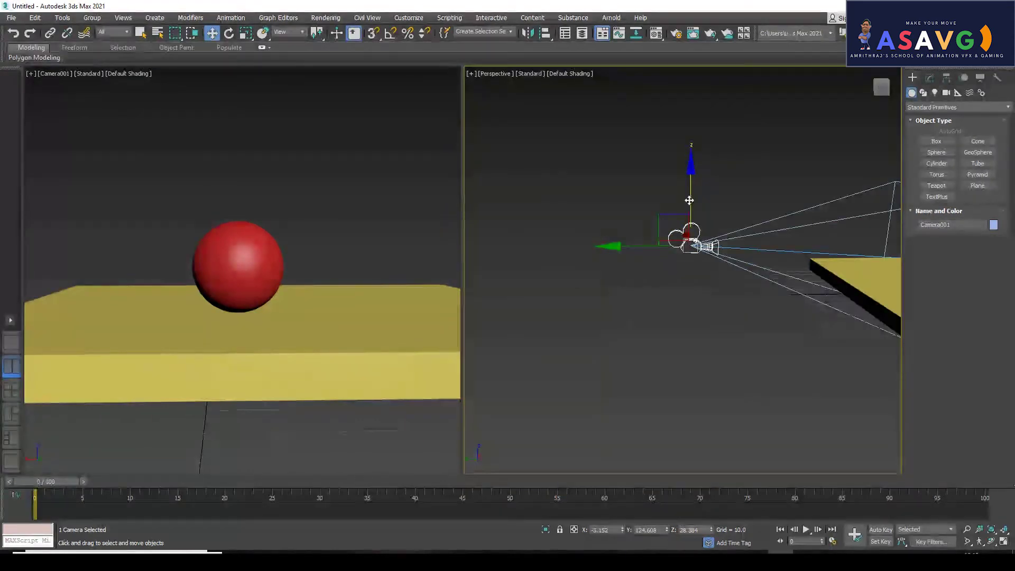
{"action": "left_click_drag", "start_coordinate": [683, 205], "coordinate": [685, 195]}
{"action": "middle_click", "coordinate": [346, 190]}
{"action": "left_click", "coordinate": [346, 190]}
{"action": "key", "text": "alt+w"}
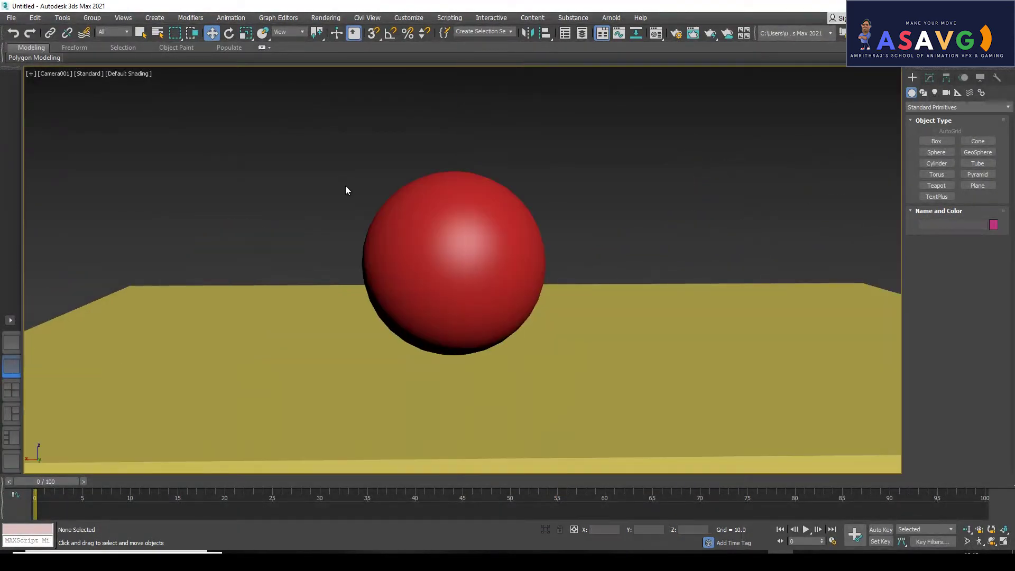
{"action": "key", "text": "alt+w"}
{"action": "mouse_move", "coordinate": [593, 226]}
{"action": "middle_mouse_down"}
{"action": "mouse_move", "coordinate": [683, 248]}
{"action": "mouse_move", "coordinate": [616, 287]}
{"action": "mouse_move", "coordinate": [668, 260]}
{"action": "middle_mouse_up"}
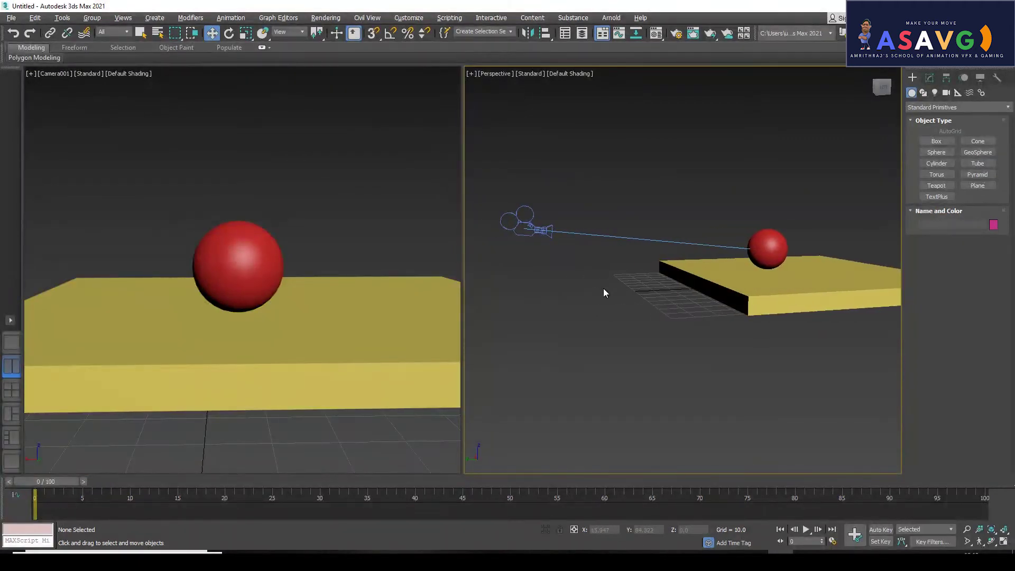
- Browse the Create panel to Lights, trying Standard before choosing Photometric light types
{"action": "left_click", "coordinate": [949, 109]}
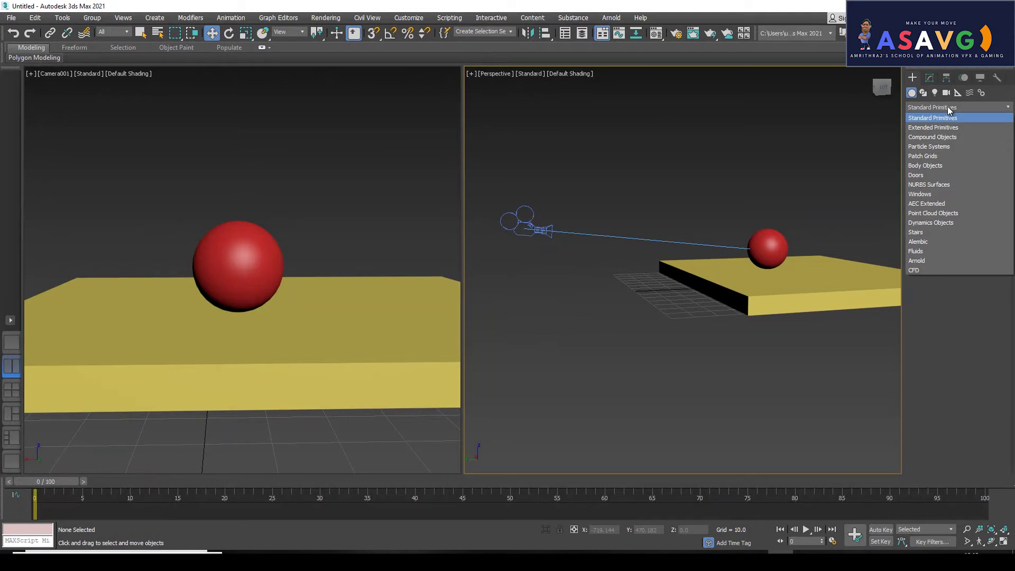
{"action": "left_click", "coordinate": [947, 107]}
{"action": "left_click", "coordinate": [936, 107]}
{"action": "left_click", "coordinate": [924, 93]}
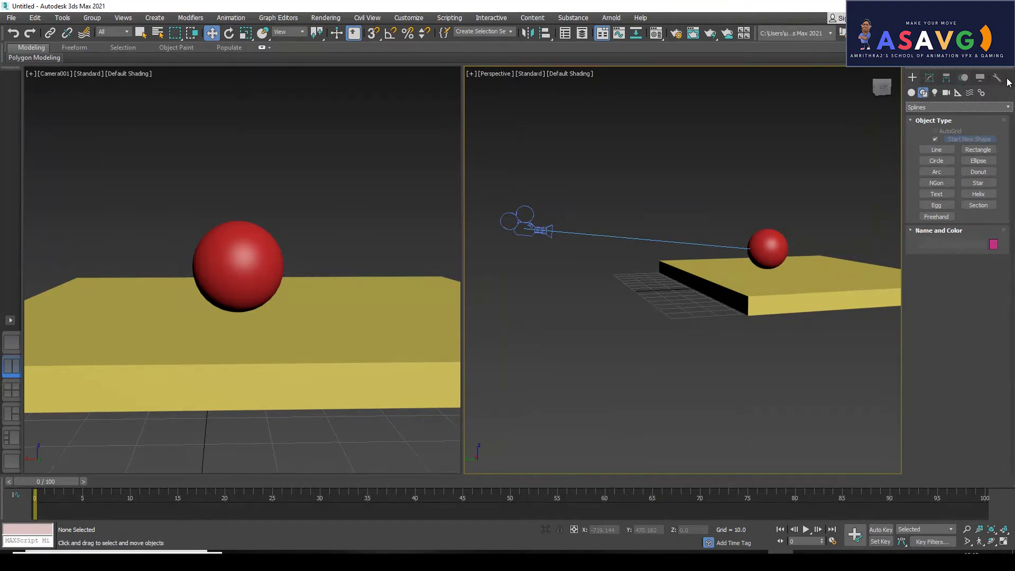
{"action": "left_click", "coordinate": [937, 93]}
{"action": "left_click", "coordinate": [936, 103]}
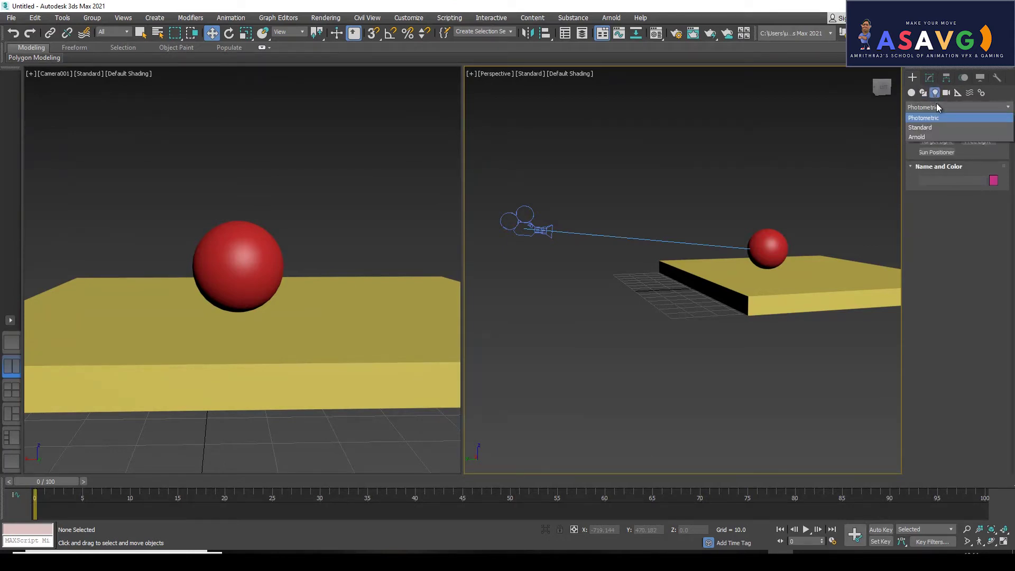
{"action": "left_click", "coordinate": [929, 127]}
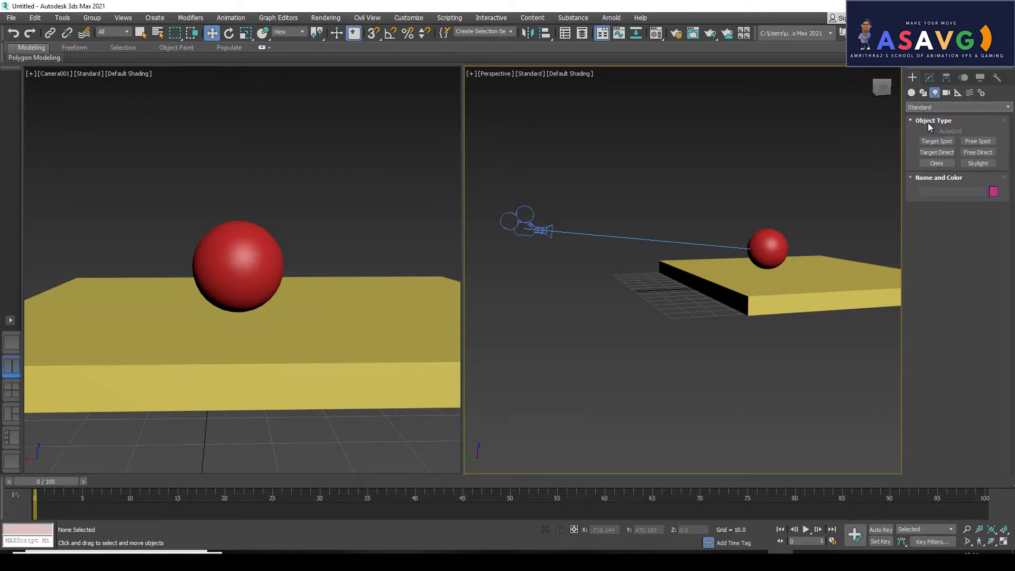
{"action": "left_click", "coordinate": [928, 107]}
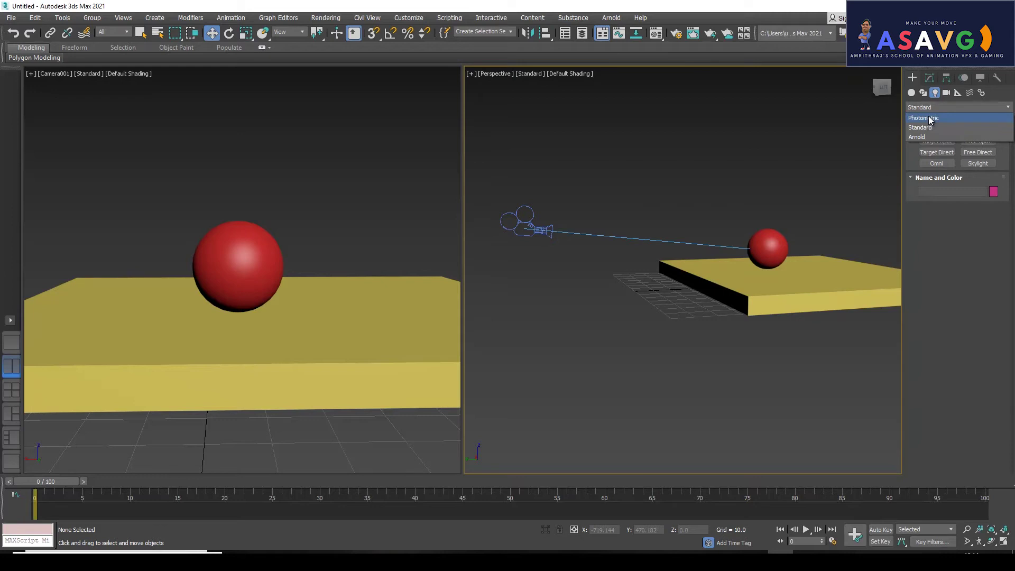
{"action": "left_click", "coordinate": [929, 118]}
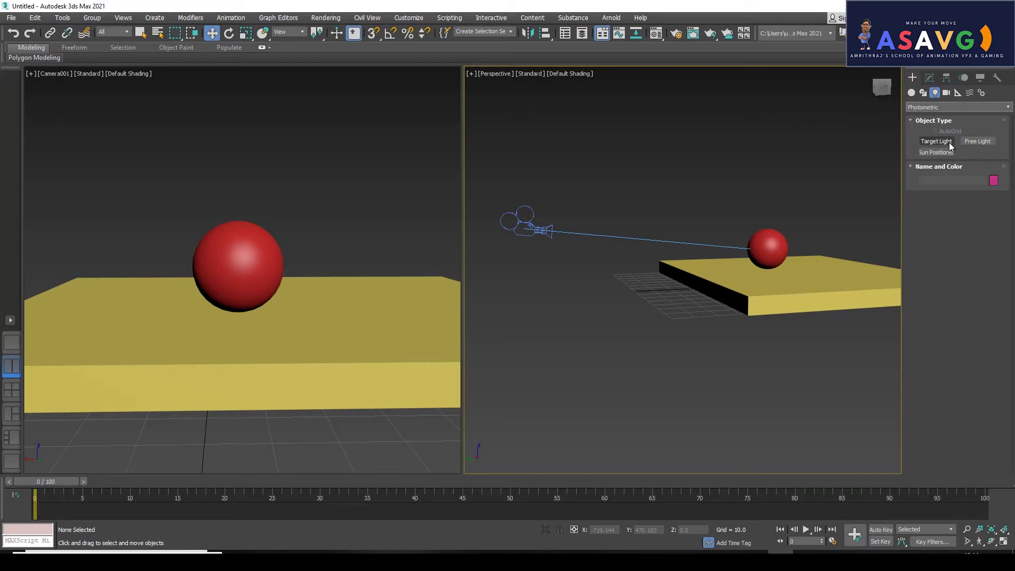
- Maximize the Perspective view and pan and orbit it around the slab
{"action": "middle_click_drag", "start_coordinate": [583, 303], "coordinate": [652, 294]}
{"action": "left_click", "coordinate": [766, 285]}
{"action": "middle_click_drag", "start_coordinate": [766, 285], "coordinate": [716, 288]}
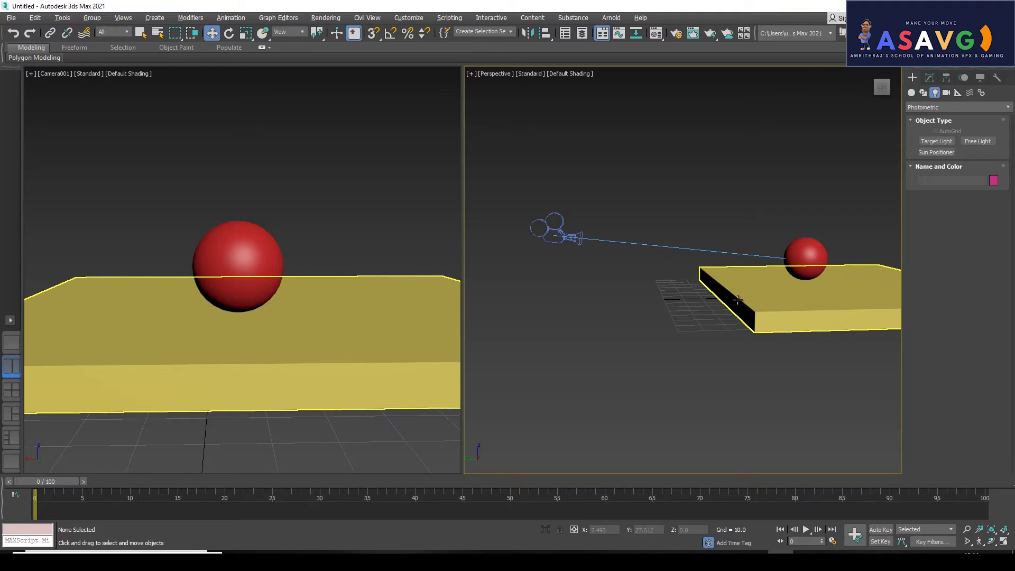
{"action": "mouse_move", "coordinate": [725, 316]}
{"action": "middle_mouse_down"}
{"action": "mouse_move", "coordinate": [646, 314]}
{"action": "mouse_move", "coordinate": [666, 317]}
{"action": "middle_mouse_up"}
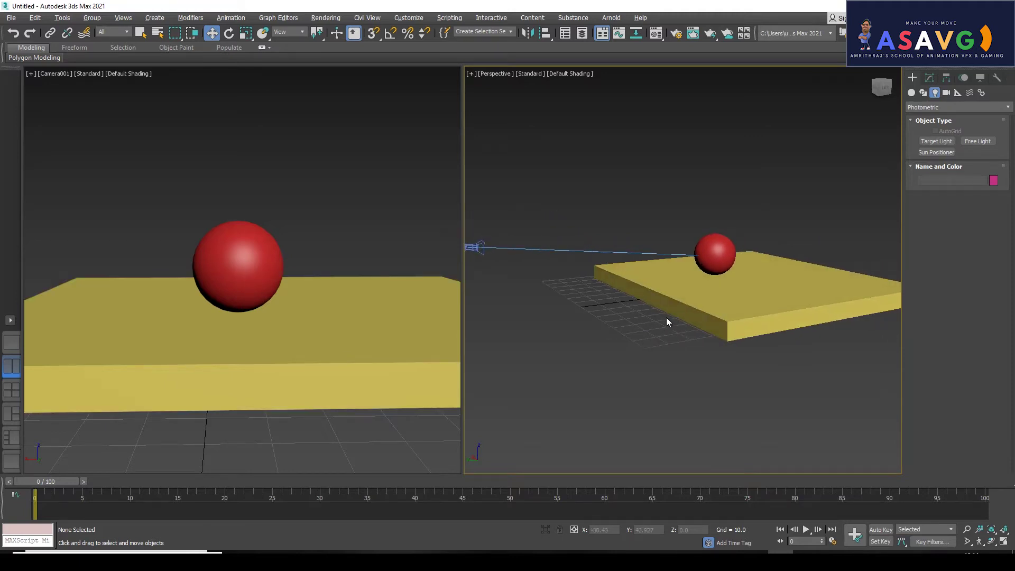
{"action": "key", "text": "alt+w"}
{"action": "middle_click_drag", "start_coordinate": [484, 263], "coordinate": [570, 283], "text": "alt"}
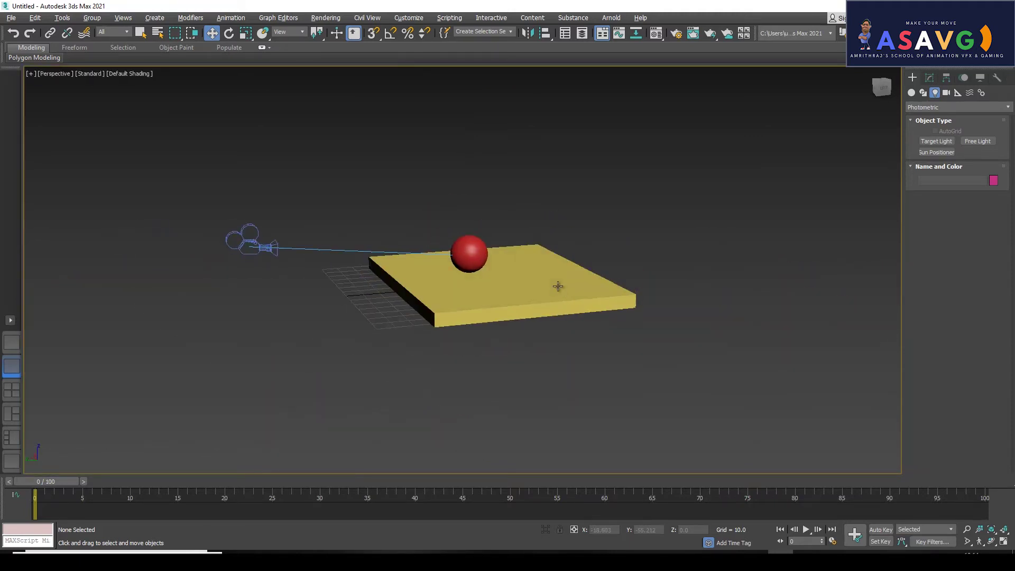
- Confirm Photometric as the light type and pan the scene to the right
{"action": "left_click", "coordinate": [922, 108]}
{"action": "left_click", "coordinate": [927, 125]}
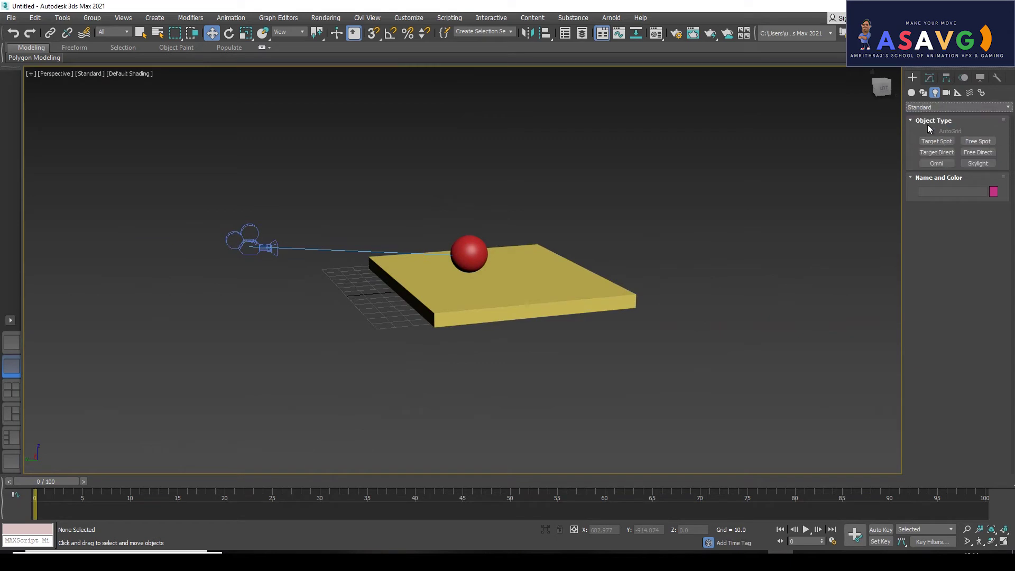
{"action": "left_click", "coordinate": [925, 121]}
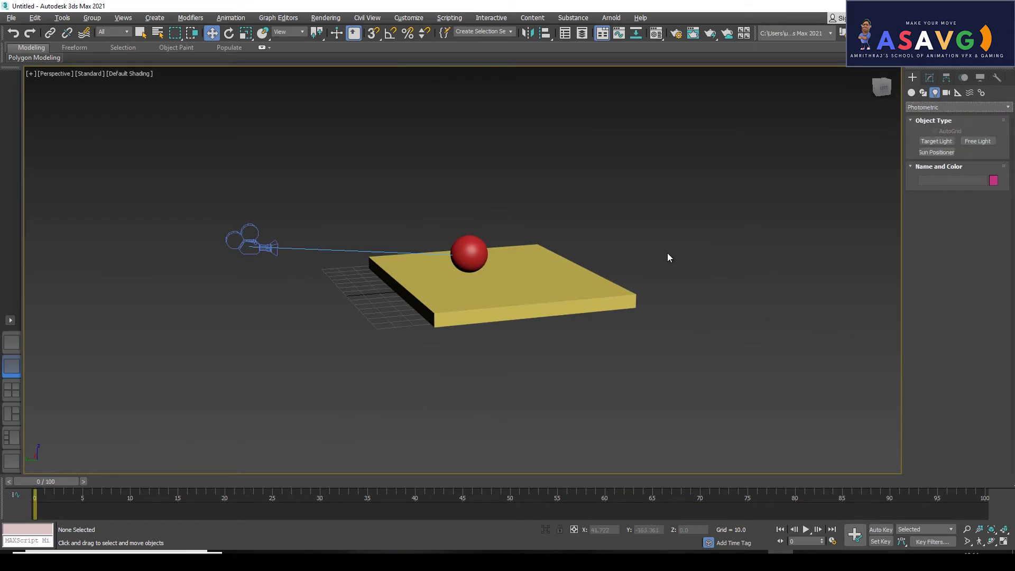
{"action": "middle_click_drag", "start_coordinate": [667, 252], "coordinate": [702, 261]}
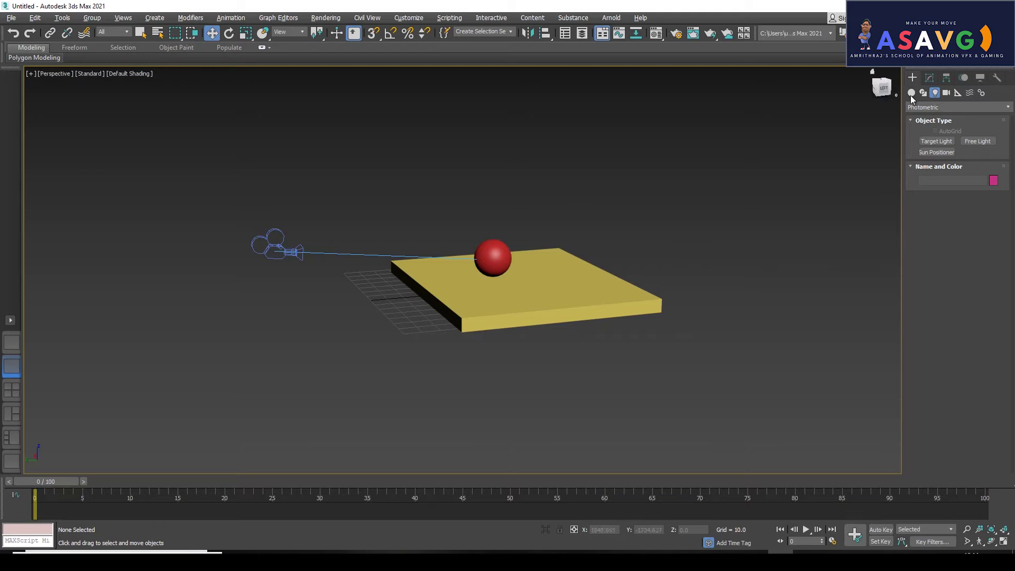
- Start a photometric Target Light and accept the Physical Camera Exposure Control recommendation
{"action": "left_click", "coordinate": [930, 142]}
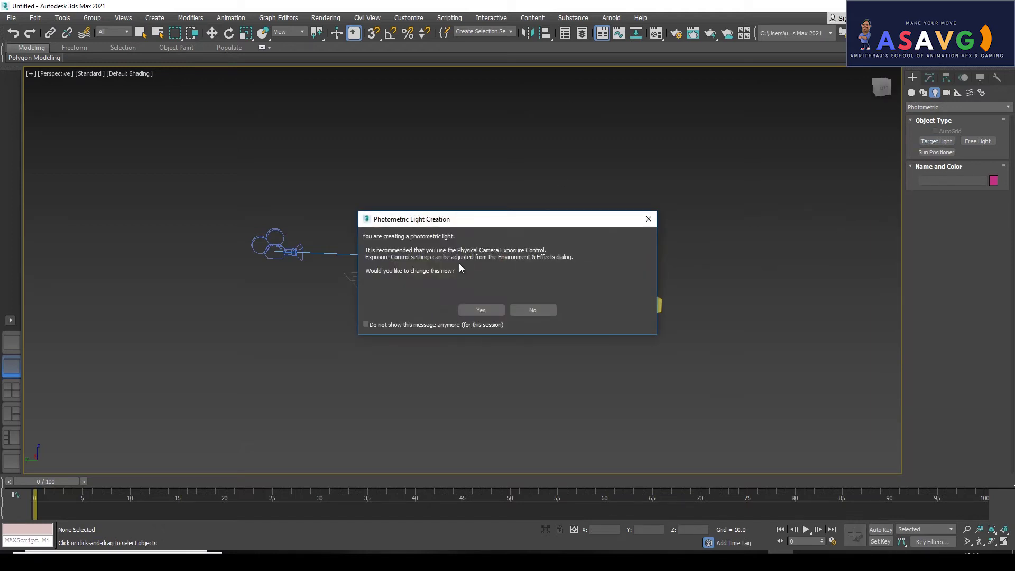
{"action": "left_click_drag", "start_coordinate": [431, 219], "coordinate": [457, 169]}
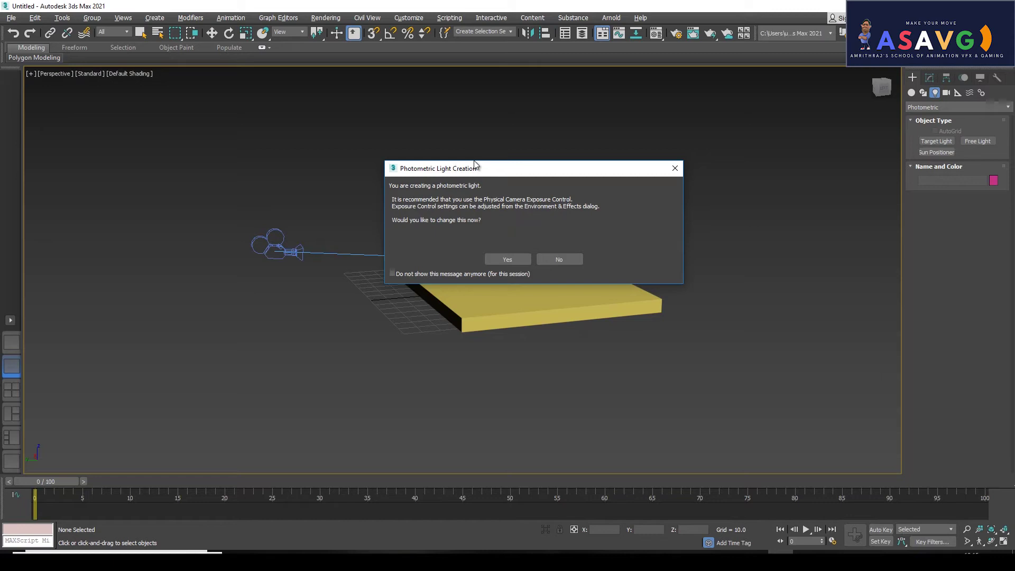
{"action": "left_click", "coordinate": [507, 259]}
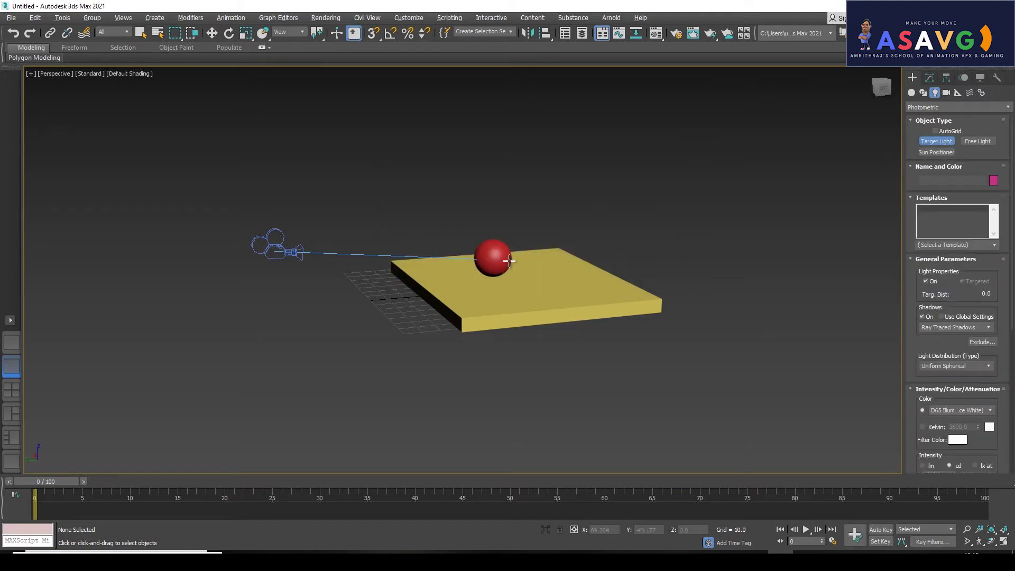
- Switch the maximized viewport to a Front view and pan to the sphere
{"action": "middle_click_drag", "start_coordinate": [451, 186], "coordinate": [519, 199], "text": "alt"}
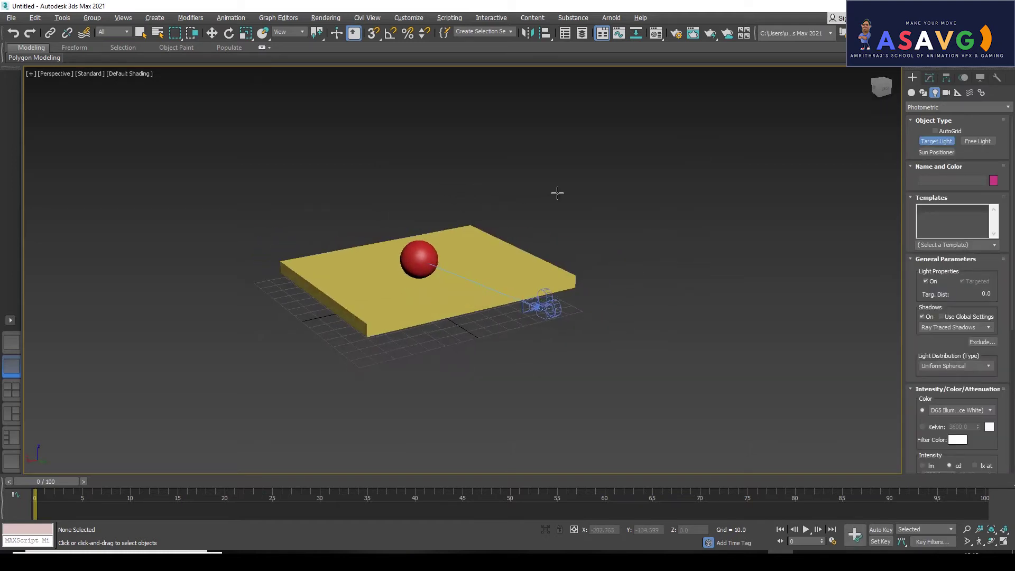
{"action": "key", "text": "alt+w"}
{"action": "mouse_move", "coordinate": [650, 331]}
{"action": "middle_mouse_down", "text": "alt"}
{"action": "mouse_move", "coordinate": [663, 295]}
{"action": "mouse_move", "coordinate": [649, 286]}
{"action": "middle_mouse_up", "text": "alt"}
{"action": "key", "text": "alt+w"}
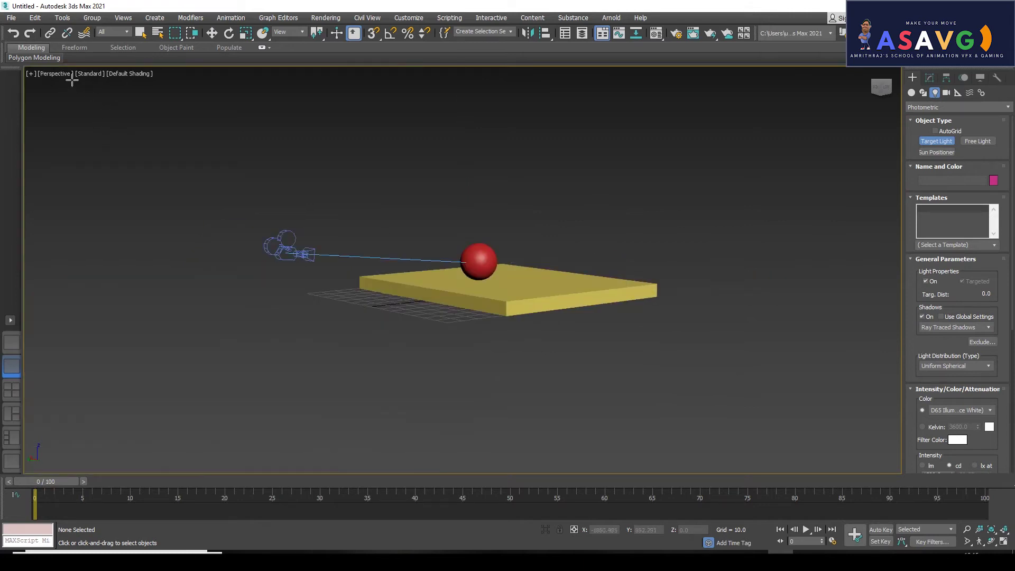
{"action": "left_click", "coordinate": [61, 74]}
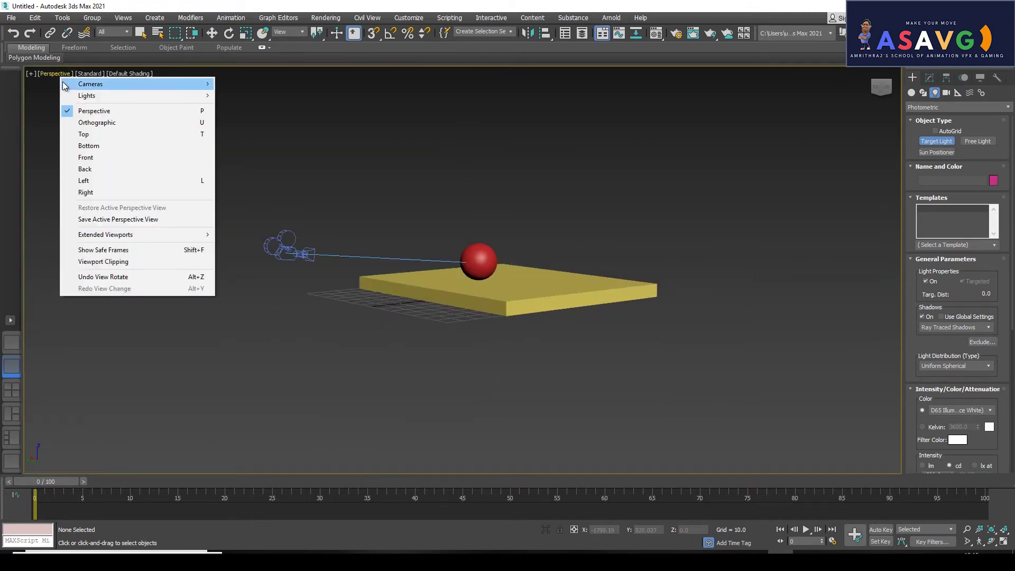
{"action": "left_click", "coordinate": [93, 158]}
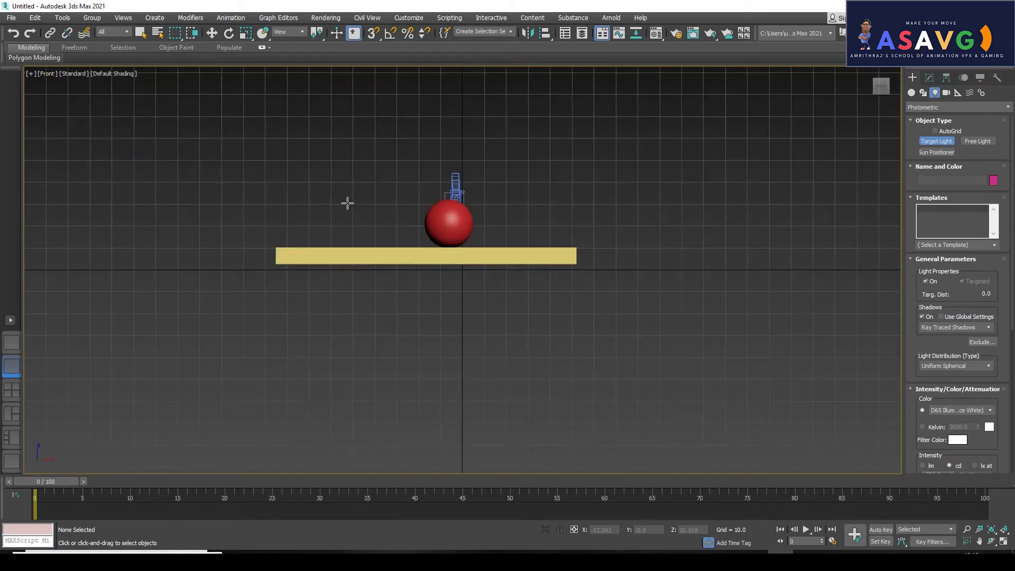
{"action": "middle_click_drag", "start_coordinate": [281, 219], "coordinate": [303, 283]}
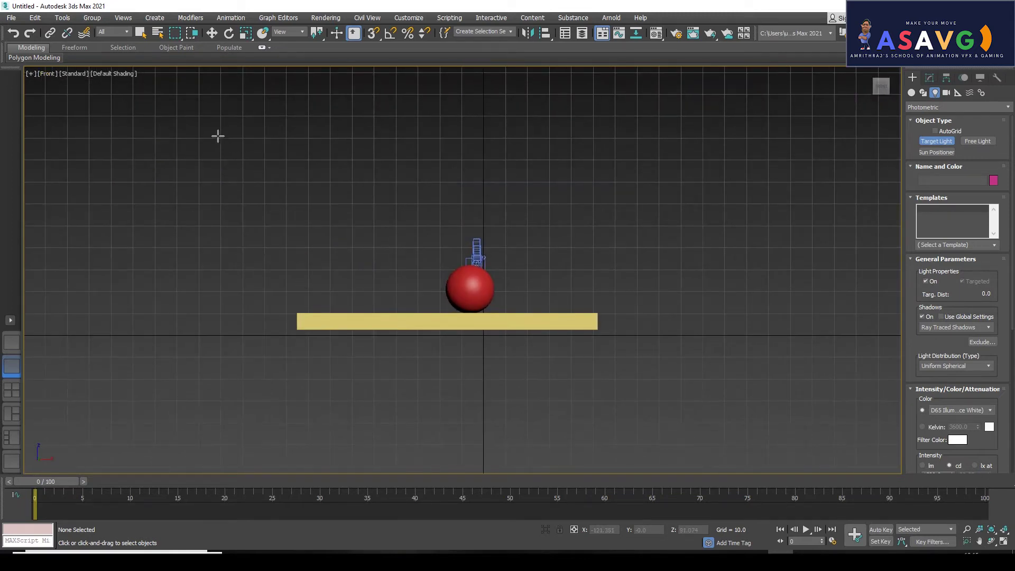
- Drag out a target light above the sphere aimed at it, redoing a misplaced one
{"action": "left_click", "coordinate": [458, 256]}
{"action": "left_click_drag", "start_coordinate": [458, 256], "coordinate": [603, 316]}
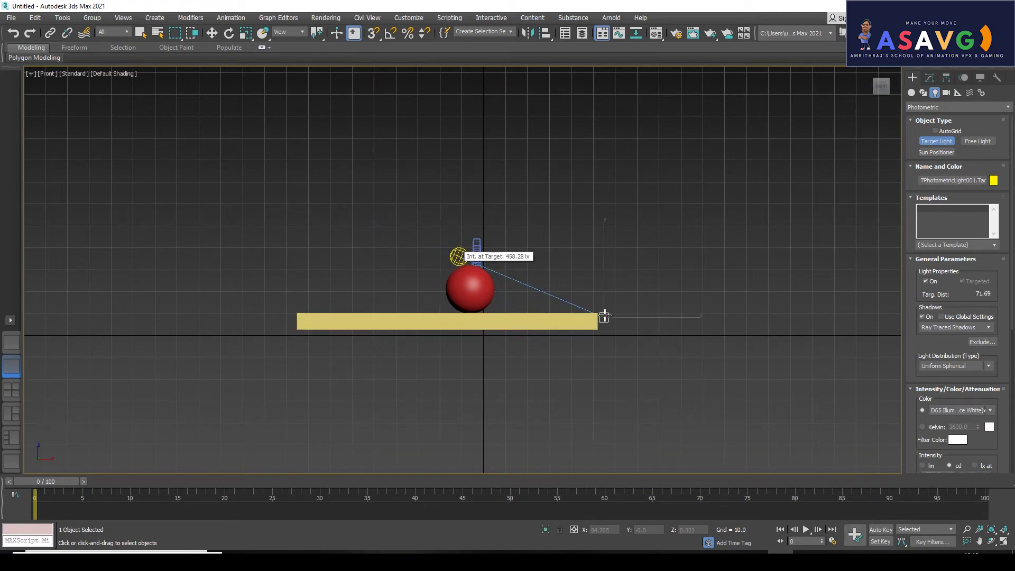
{"action": "left_click_drag", "start_coordinate": [603, 316], "coordinate": [498, 313]}
{"action": "left_click", "coordinate": [448, 271]}
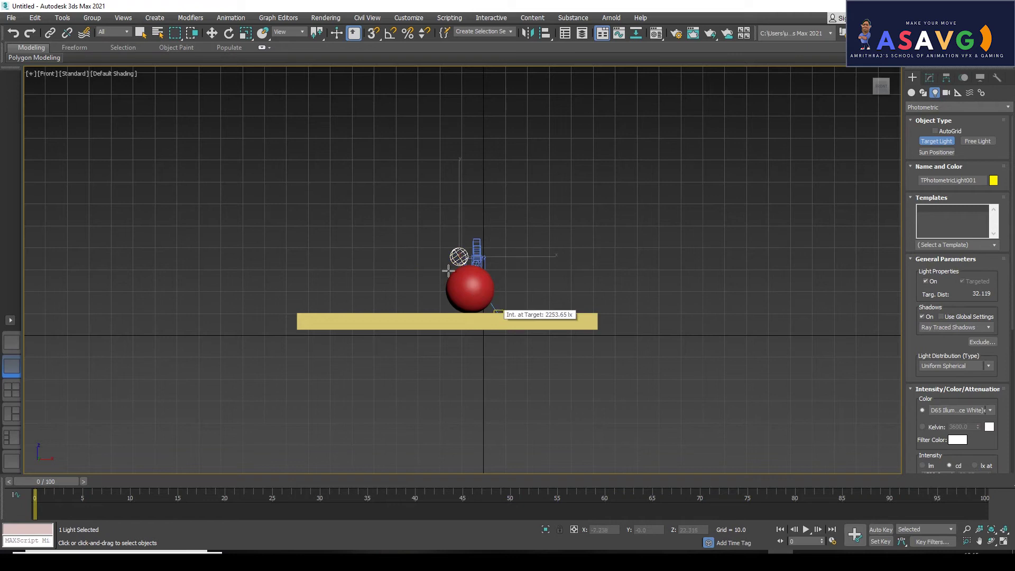
{"action": "mouse_move", "coordinate": [285, 132]}
{"action": "left_mouse_down"}
{"action": "mouse_move", "coordinate": [468, 242]}
{"action": "mouse_move", "coordinate": [472, 304]}
{"action": "left_mouse_up"}
{"action": "key", "text": "ctrl+z"}
{"action": "mouse_move", "coordinate": [252, 111]}
{"action": "left_mouse_down"}
{"action": "mouse_move", "coordinate": [422, 170]}
{"action": "mouse_move", "coordinate": [470, 305]}
{"action": "left_mouse_up"}
{"action": "key", "text": "alt+w"}
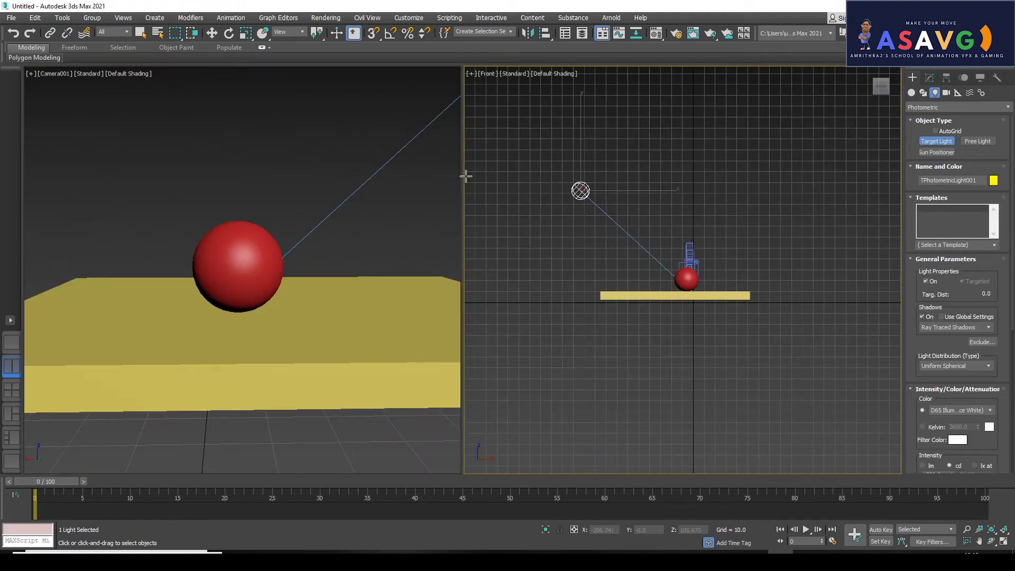
- Set the right view back to Perspective and orbit in on the photometric light
{"action": "left_click", "coordinate": [487, 74]}
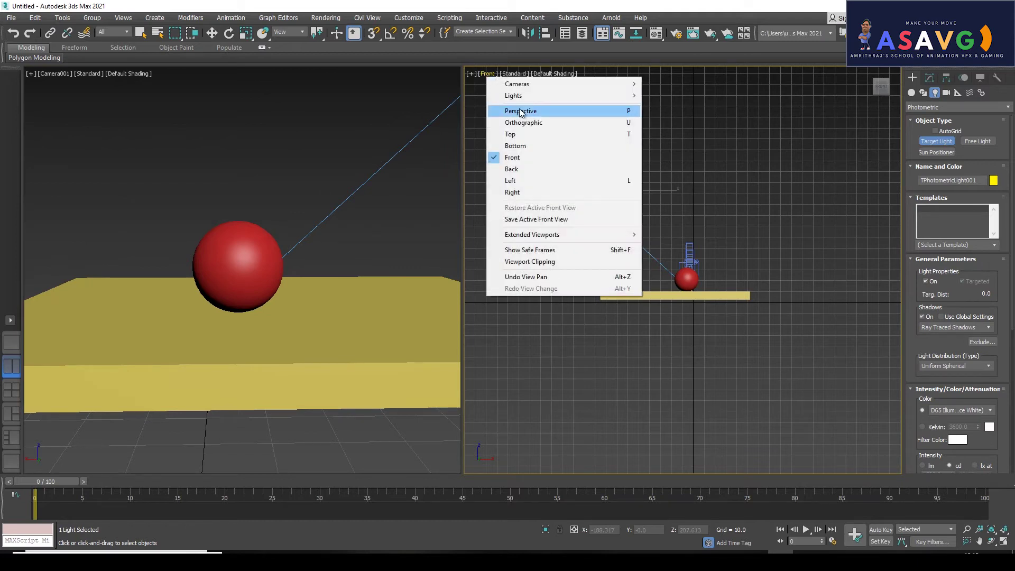
{"action": "left_click", "coordinate": [521, 110]}
{"action": "middle_click_drag", "start_coordinate": [594, 261], "coordinate": [571, 200], "text": "alt"}
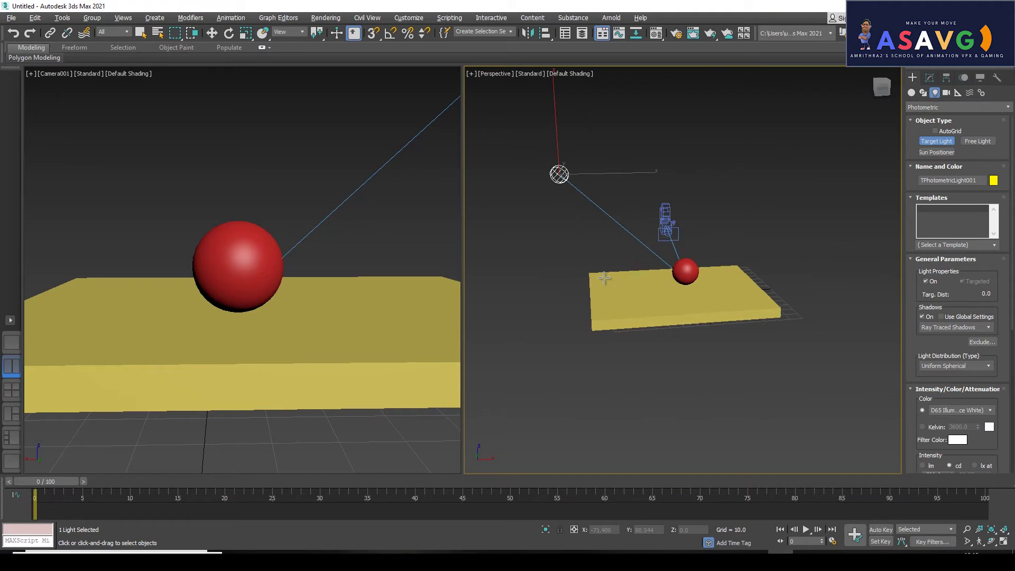
{"action": "key", "text": "w"}
{"action": "mouse_move", "coordinate": [718, 201]}
{"action": "middle_mouse_down", "text": "alt"}
{"action": "mouse_move", "coordinate": [626, 210]}
{"action": "mouse_move", "coordinate": [601, 231]}
{"action": "mouse_move", "coordinate": [639, 236]}
{"action": "mouse_move", "coordinate": [596, 220]}
{"action": "middle_mouse_up", "text": "alt"}
{"action": "left_click", "coordinate": [643, 151]}
- Move TPhotometricLight001 to X -7.187 over the sphere and maximize the Camera001 view
{"action": "left_click", "coordinate": [571, 149]}
{"action": "left_click_drag", "start_coordinate": [649, 149], "coordinate": [842, 149]}
{"action": "mouse_move", "coordinate": [729, 190]}
{"action": "middle_mouse_down", "text": "alt"}
{"action": "mouse_move", "coordinate": [490, 195]}
{"action": "mouse_move", "coordinate": [521, 188]}
{"action": "middle_mouse_up", "text": "alt"}
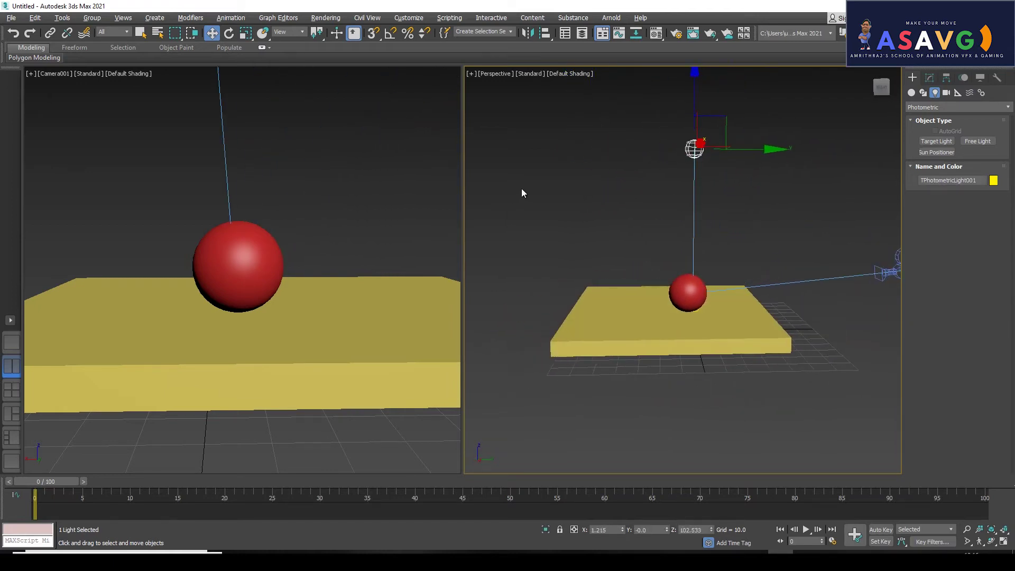
{"action": "left_click_drag", "start_coordinate": [772, 153], "coordinate": [770, 146]}
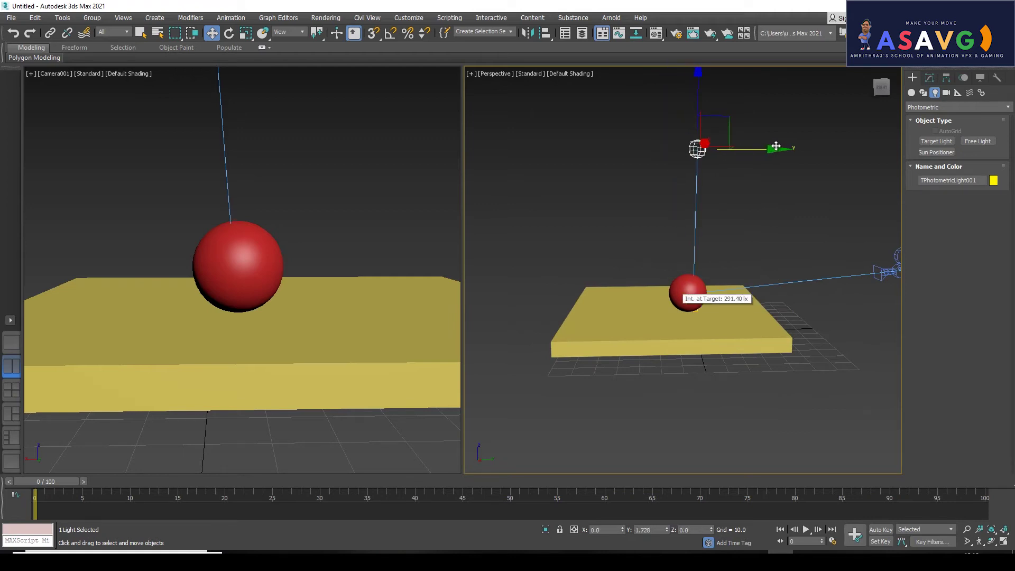
{"action": "mouse_move", "coordinate": [641, 214]}
{"action": "middle_mouse_down", "text": "alt"}
{"action": "mouse_move", "coordinate": [736, 204]}
{"action": "mouse_move", "coordinate": [766, 164]}
{"action": "middle_mouse_up", "text": "alt"}
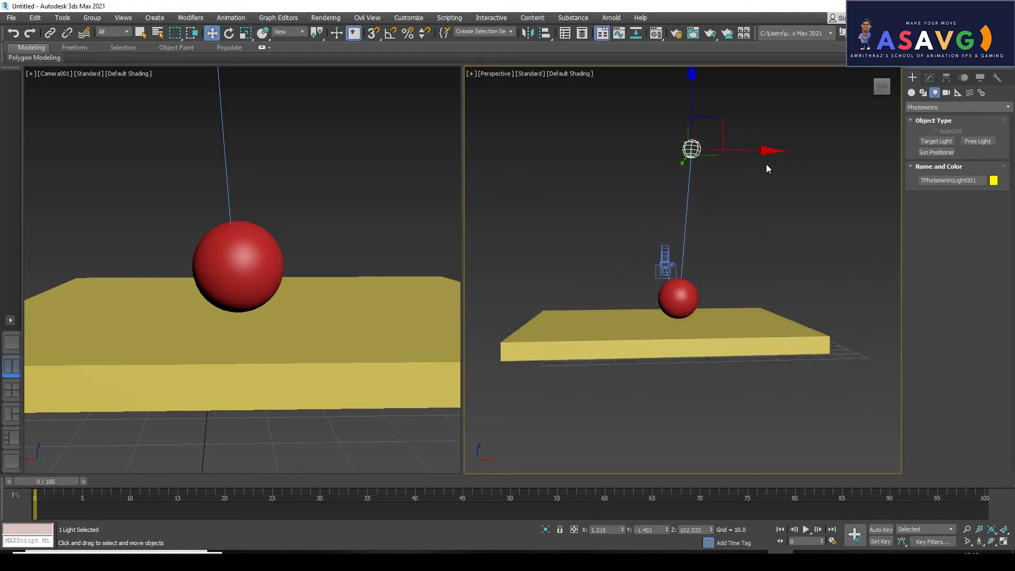
{"action": "left_click_drag", "start_coordinate": [769, 149], "coordinate": [755, 149]}
{"action": "middle_click_drag", "start_coordinate": [755, 150], "coordinate": [722, 213], "text": "alt"}
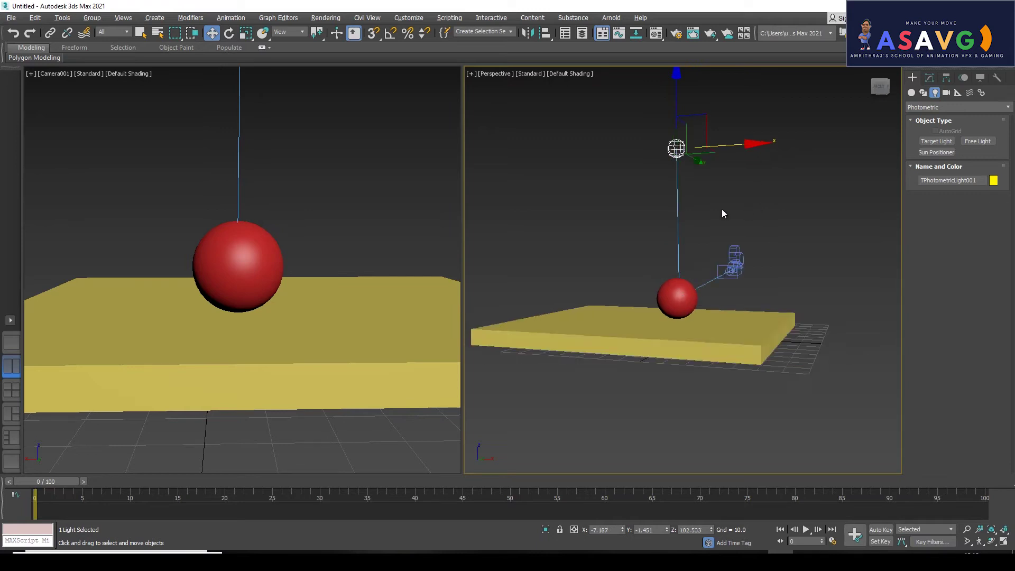
{"action": "key", "text": "alt+w"}
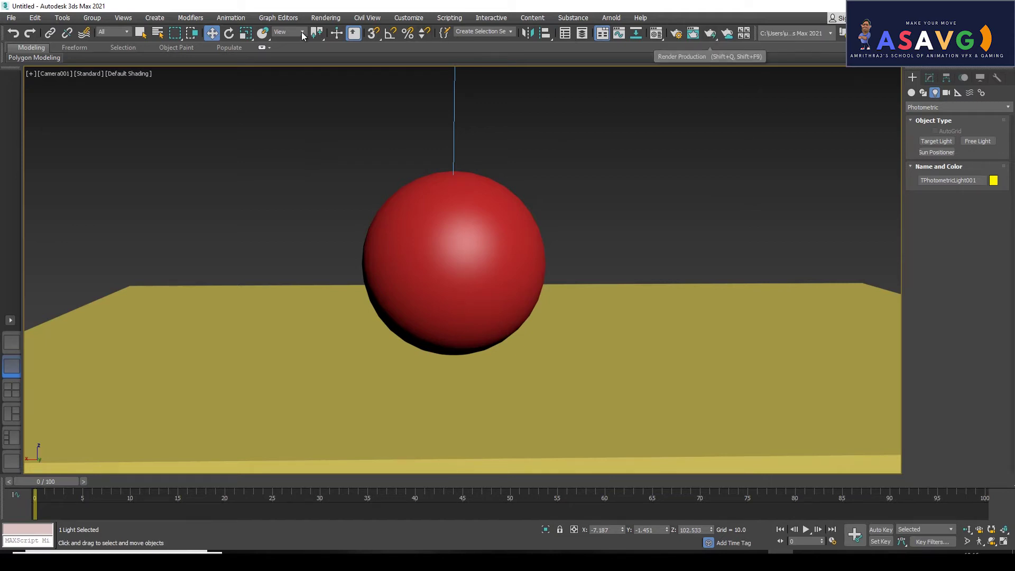
- Render Camera001 with the Arnold renderer in Production Rendering Mode from Render Setup
{"action": "left_click", "coordinate": [325, 18]}
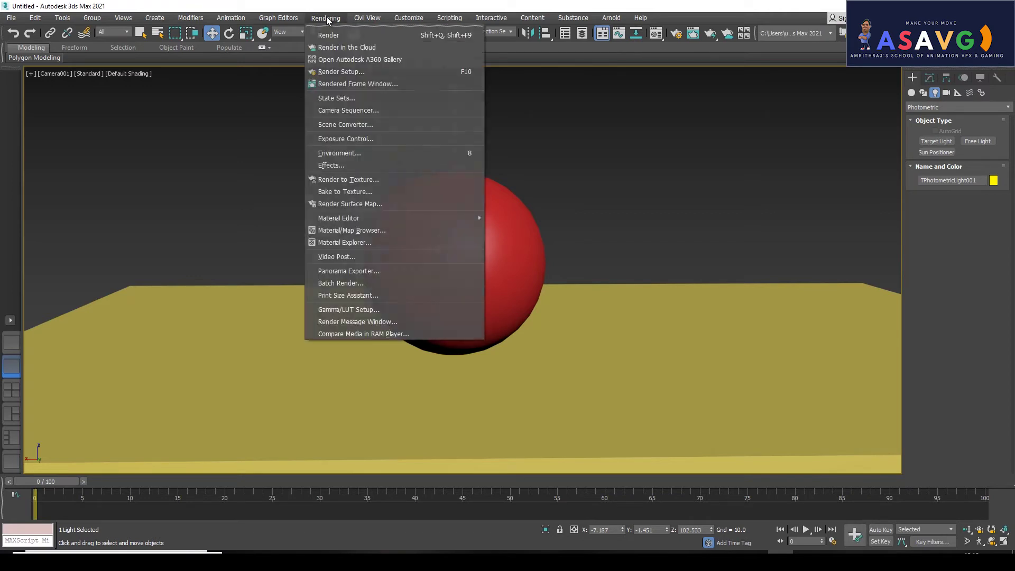
{"action": "left_click", "coordinate": [328, 73]}
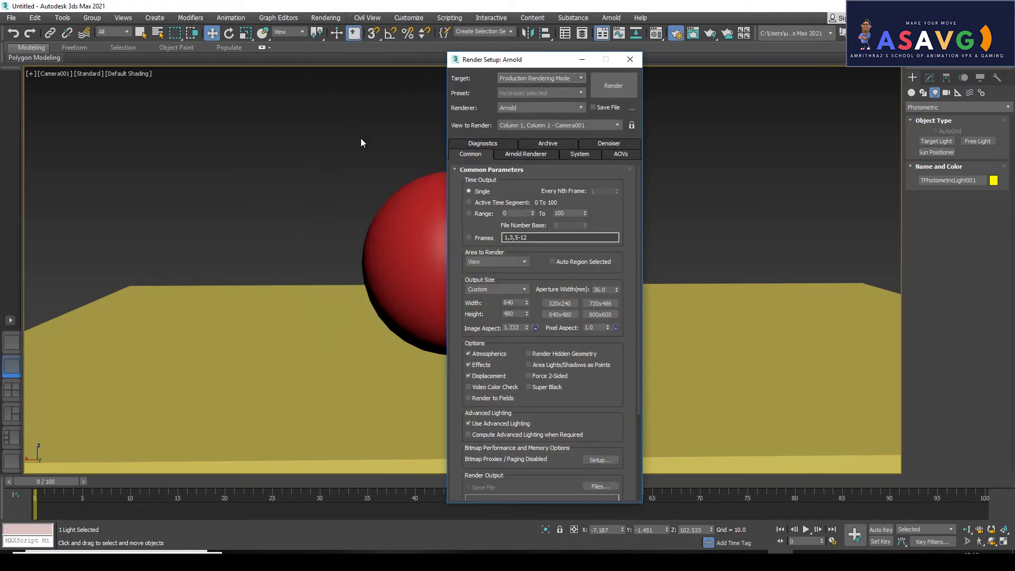
{"action": "left_click_drag", "start_coordinate": [499, 62], "coordinate": [437, 54]}
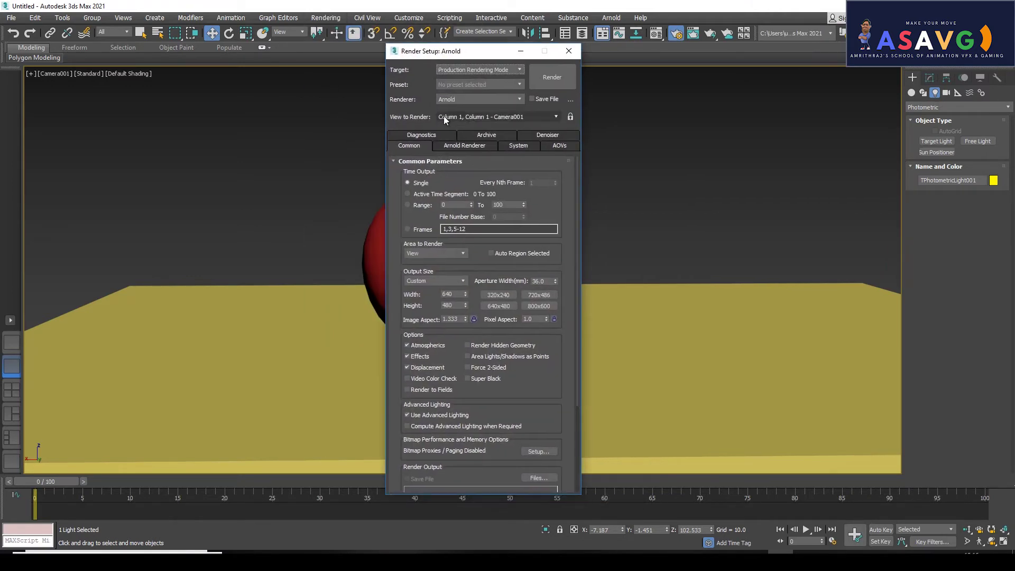
{"action": "left_click", "coordinate": [458, 99]}
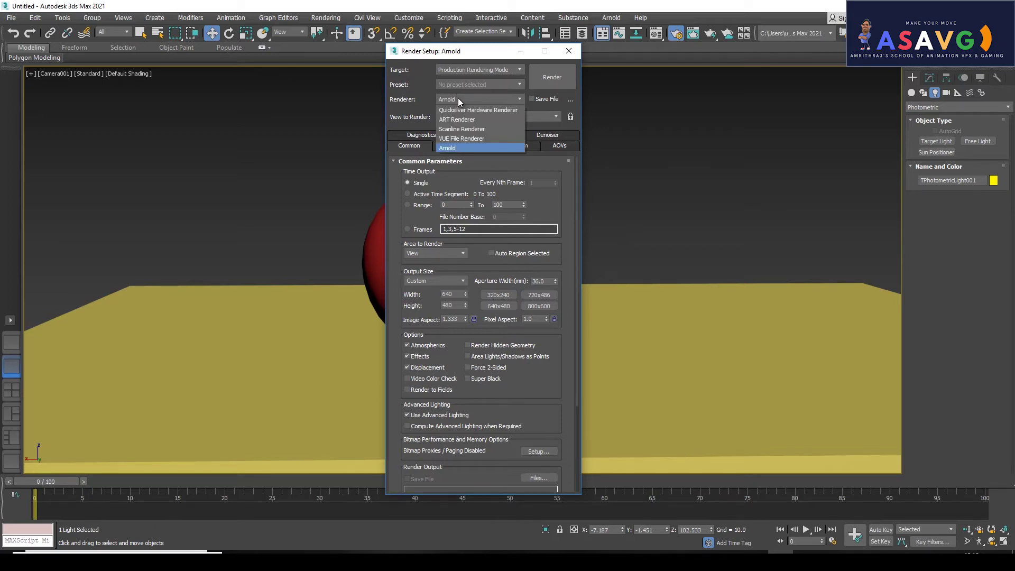
{"action": "left_click", "coordinate": [458, 99]}
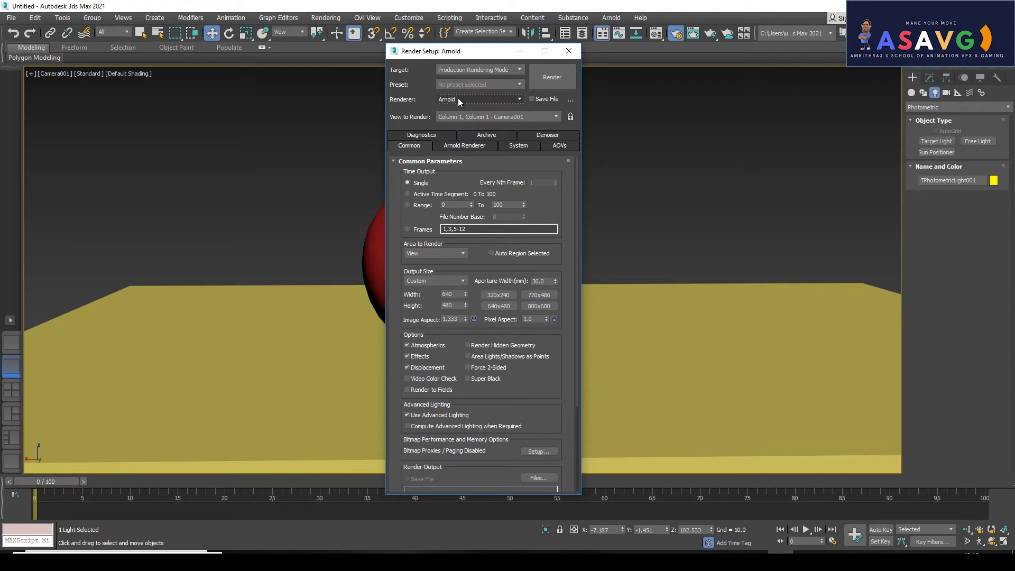
{"action": "left_click", "coordinate": [462, 71]}
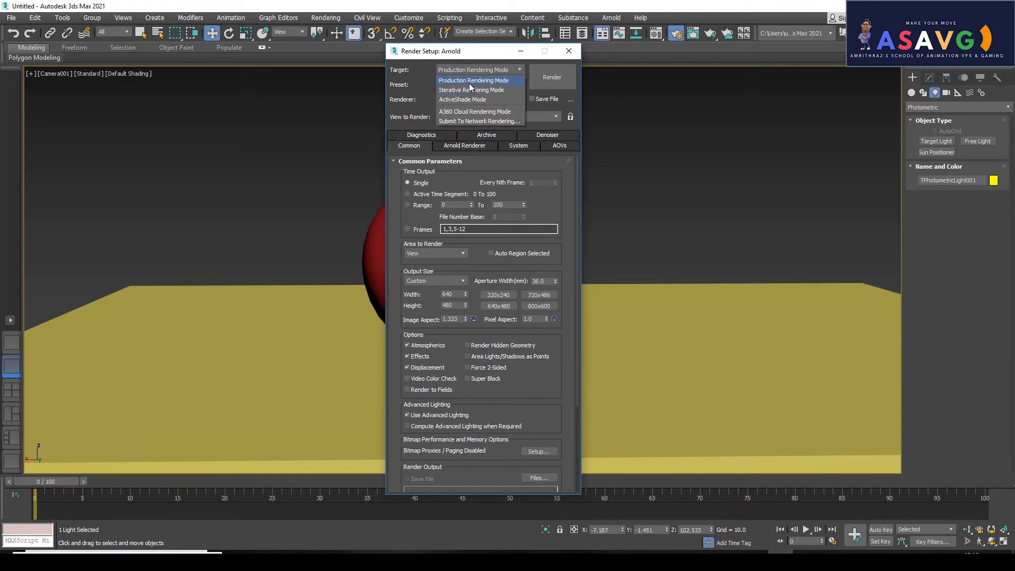
{"action": "left_click", "coordinate": [468, 82]}
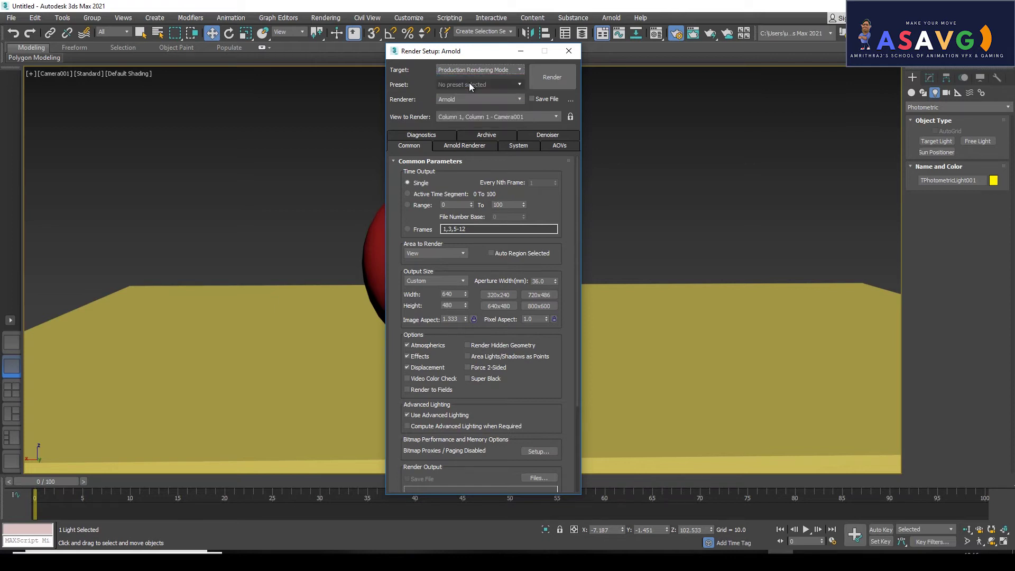
{"action": "left_click", "coordinate": [544, 74]}
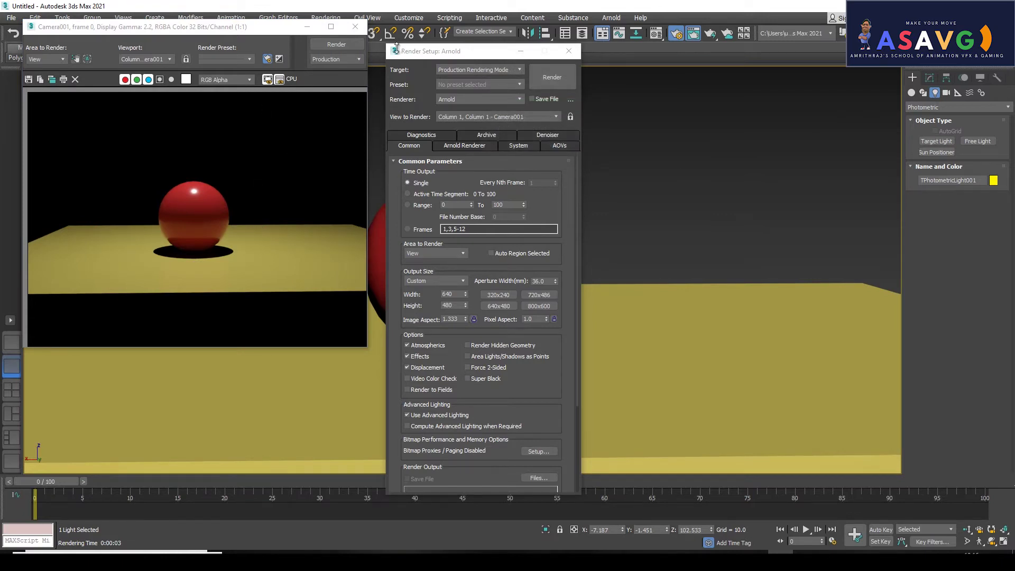
- Switch the renderer to Scanline Renderer, render the camera view and inspect it enlarged
{"action": "left_click", "coordinate": [355, 27]}
{"action": "left_click", "coordinate": [502, 100]}
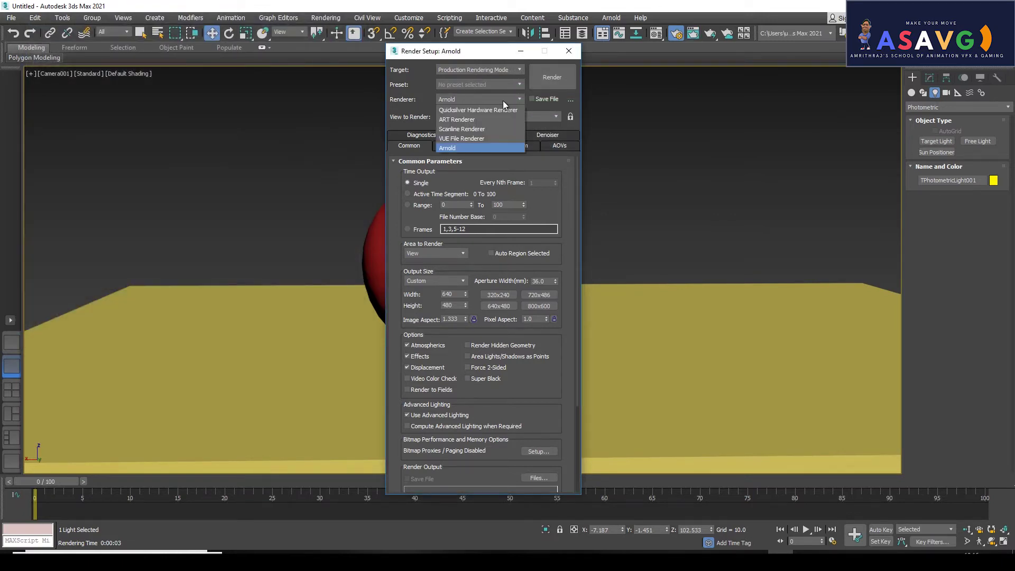
{"action": "left_click", "coordinate": [462, 129]}
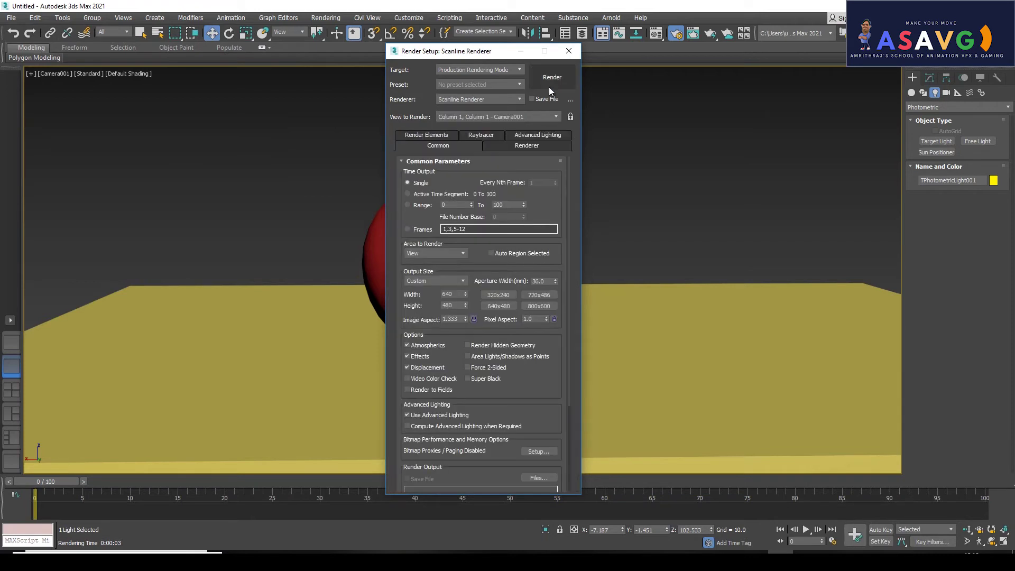
{"action": "left_click", "coordinate": [550, 84]}
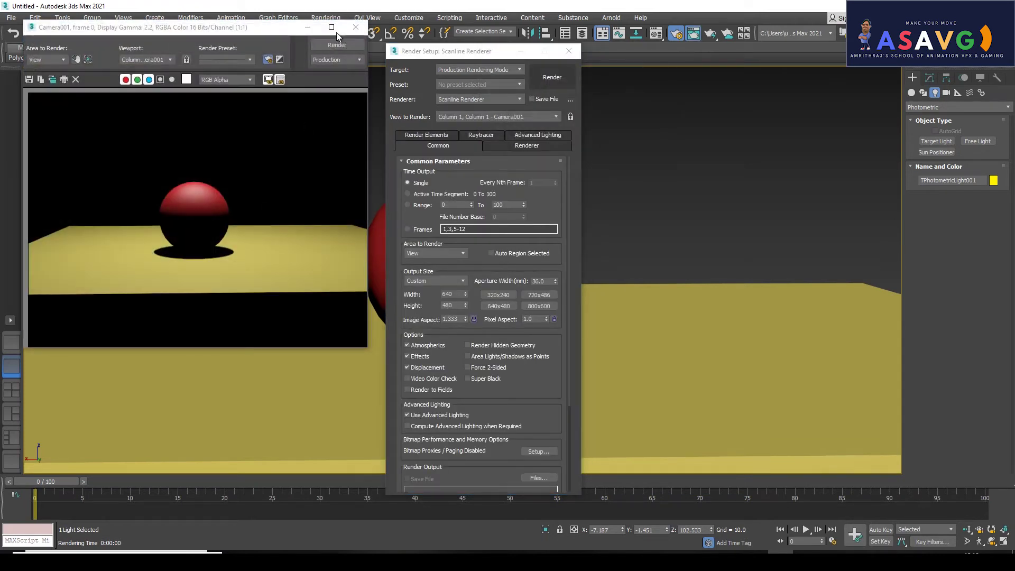
{"action": "left_click", "coordinate": [332, 28]}
{"action": "scroll", "coordinate": [508, 333], "scroll_direction": "up", "scroll_amount": 1}
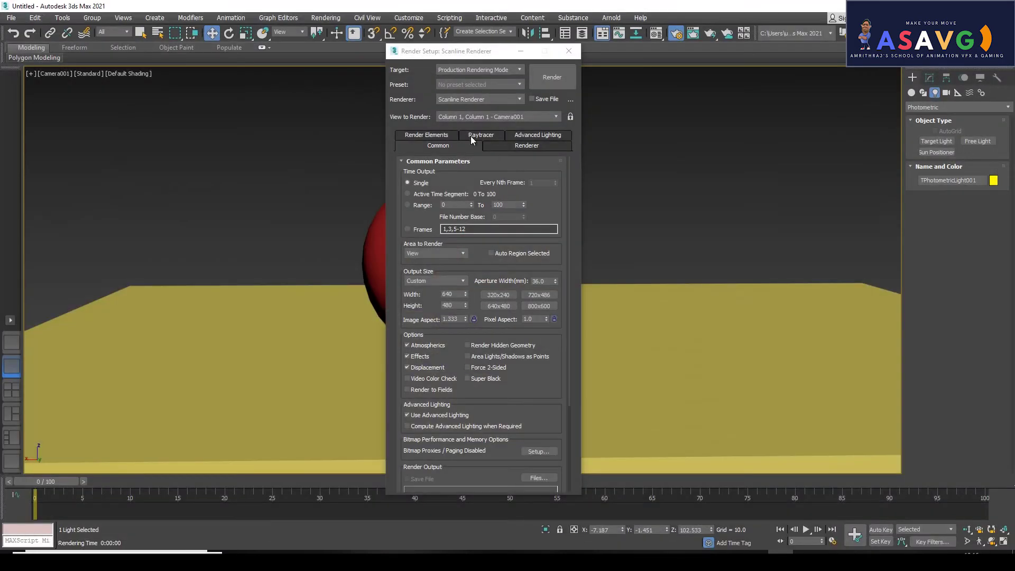
- Switch back to Arnold, render the camera view again and inspect the enlarged frame
{"action": "left_click", "coordinate": [461, 98]}
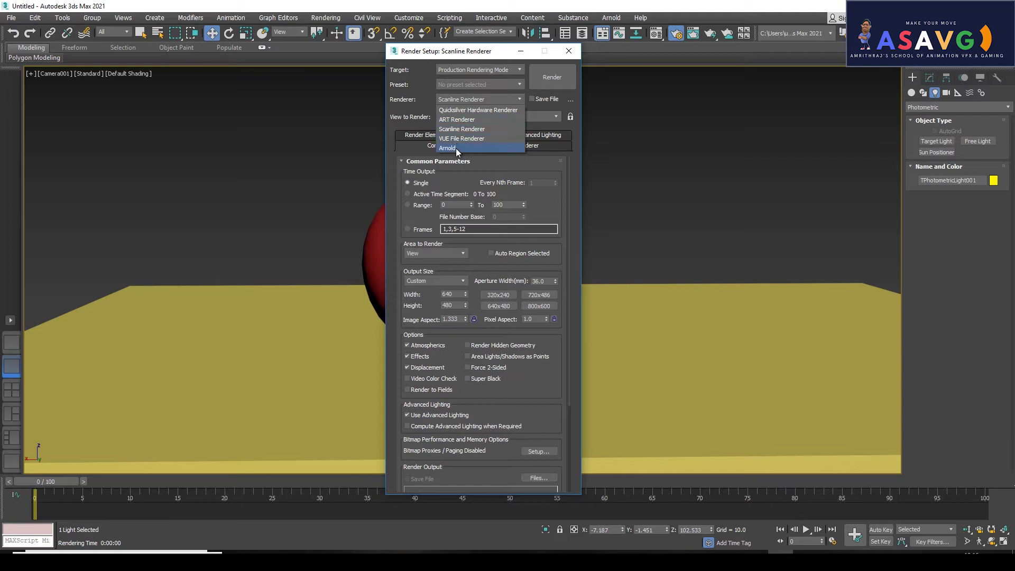
{"action": "left_click", "coordinate": [455, 148]}
{"action": "left_click", "coordinate": [548, 78]}
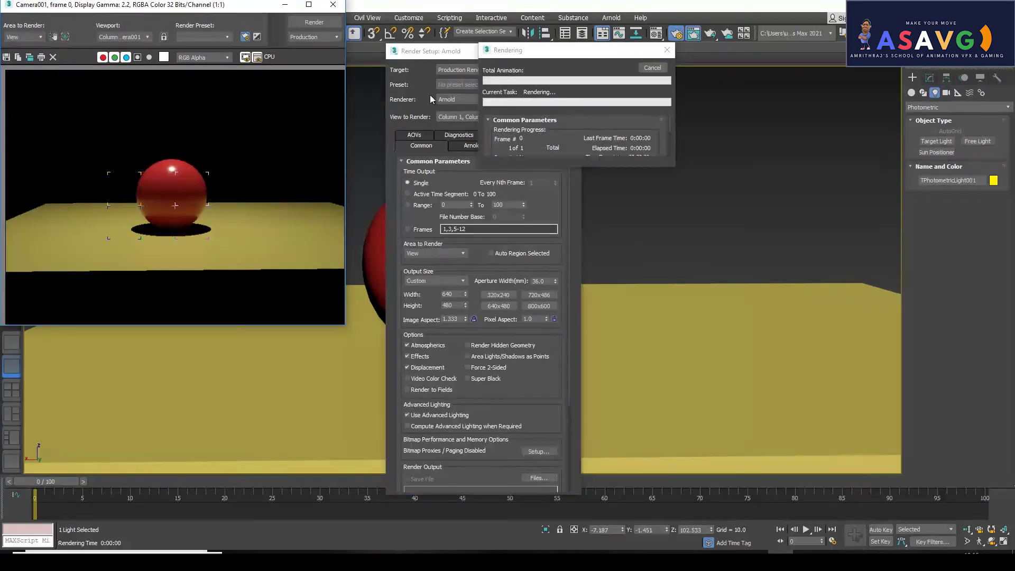
{"action": "left_click", "coordinate": [308, 6]}
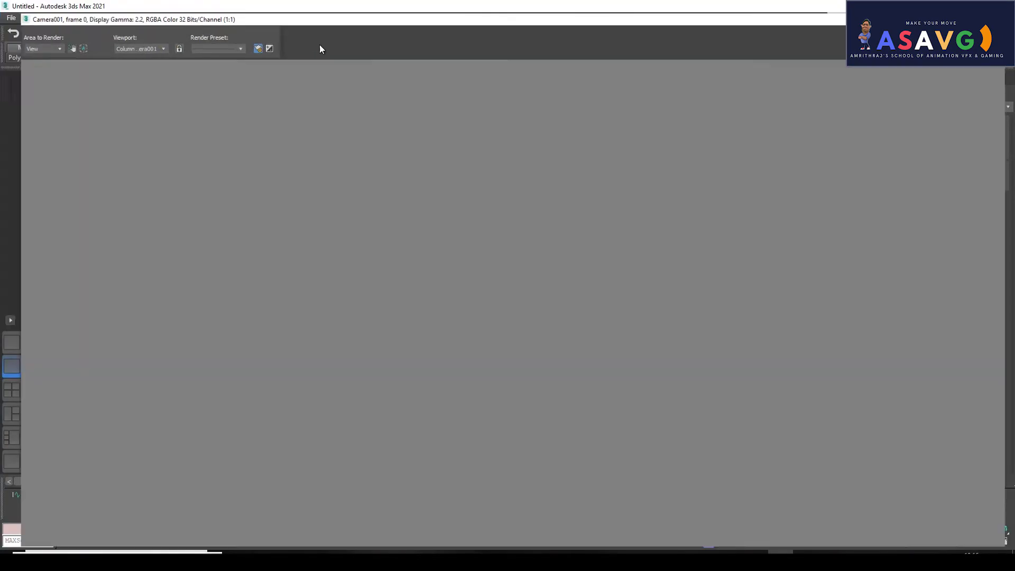
{"action": "scroll", "coordinate": [519, 285], "scroll_direction": "up", "scroll_amount": 2}
{"action": "scroll", "coordinate": [477, 291], "scroll_direction": "down", "scroll_amount": 1}
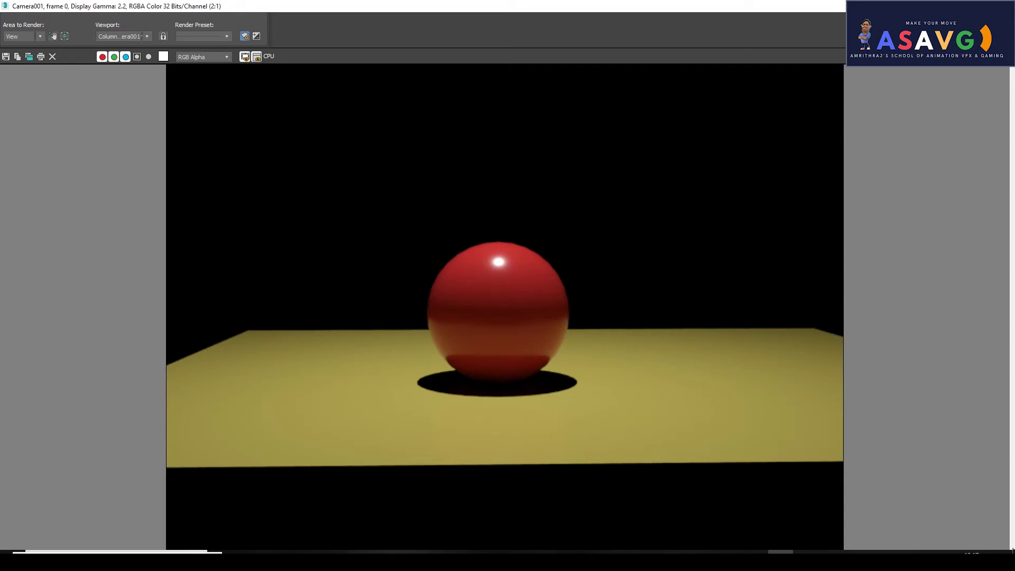
{"action": "key", "text": "alt+F4"}
{"action": "left_click", "coordinate": [478, 99]}
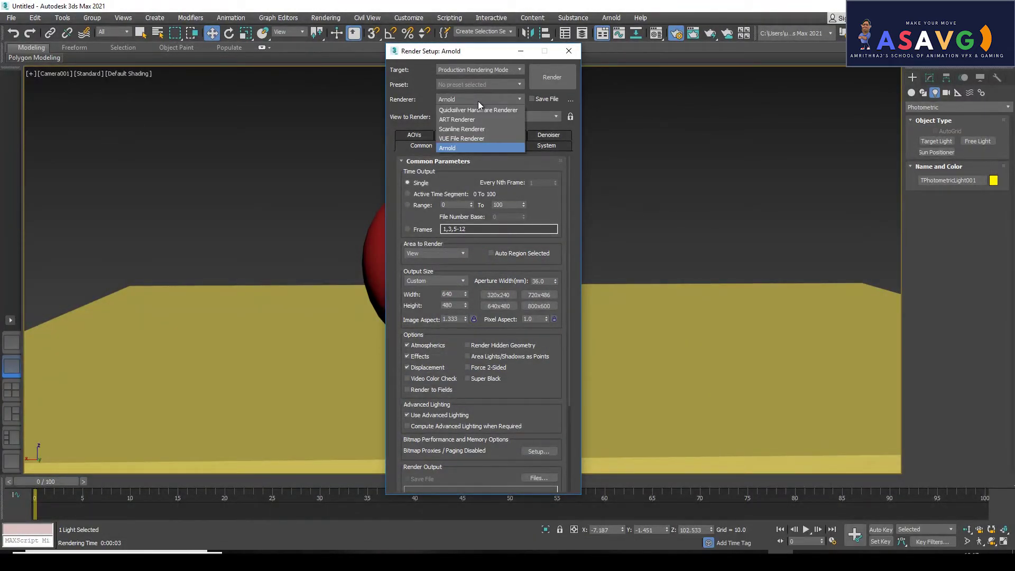
- Render the camera view with the Scanline Renderer and view it enlarged
{"action": "left_click", "coordinate": [464, 128]}
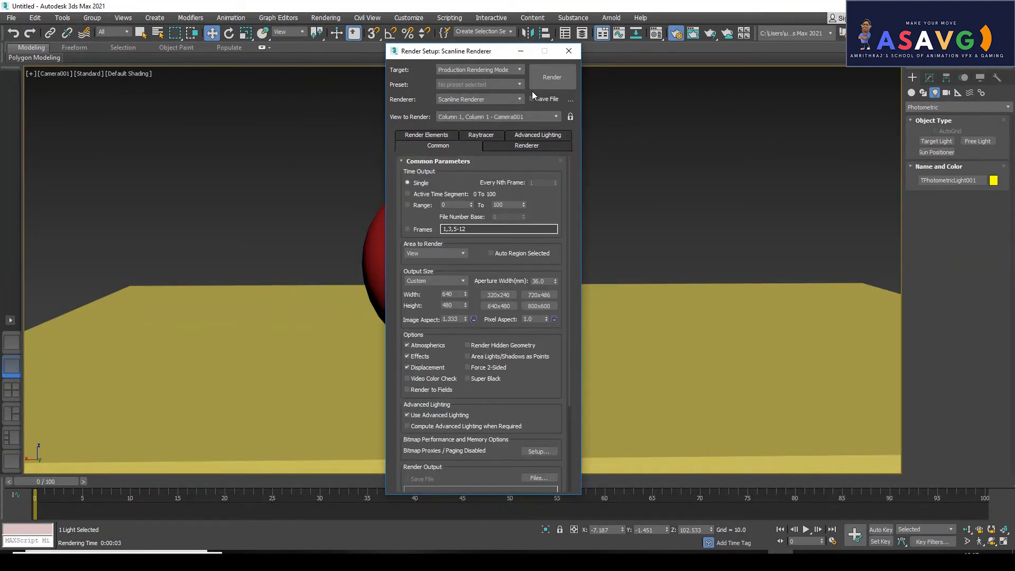
{"action": "left_click", "coordinate": [550, 80]}
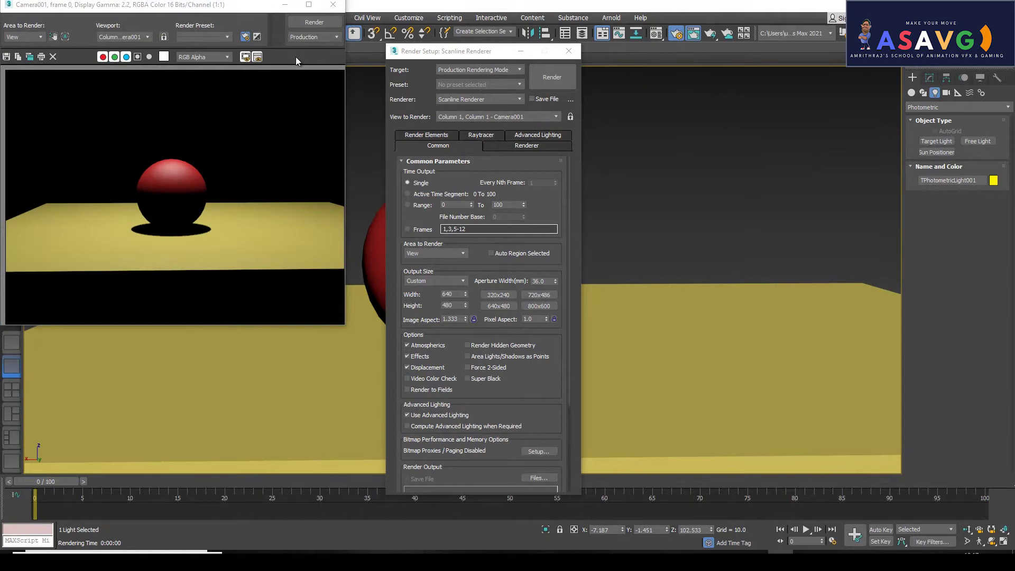
{"action": "left_click", "coordinate": [309, 11]}
{"action": "scroll", "coordinate": [620, 277], "scroll_direction": "up", "scroll_amount": 1}
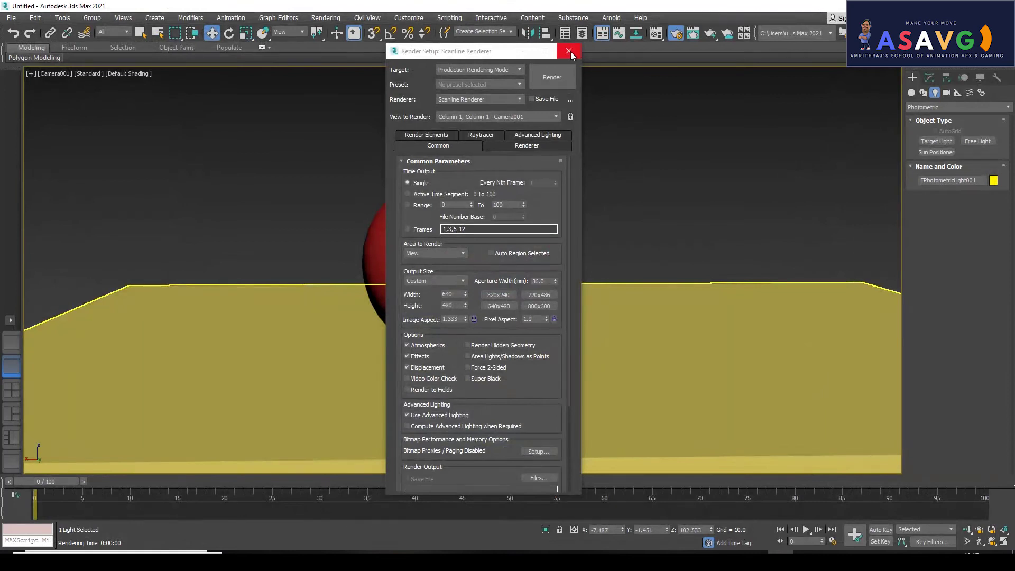
- Restore the two-viewport layout, orbit the Perspective view and render it
{"action": "left_click", "coordinate": [569, 50]}
{"action": "key", "text": "alt+w"}
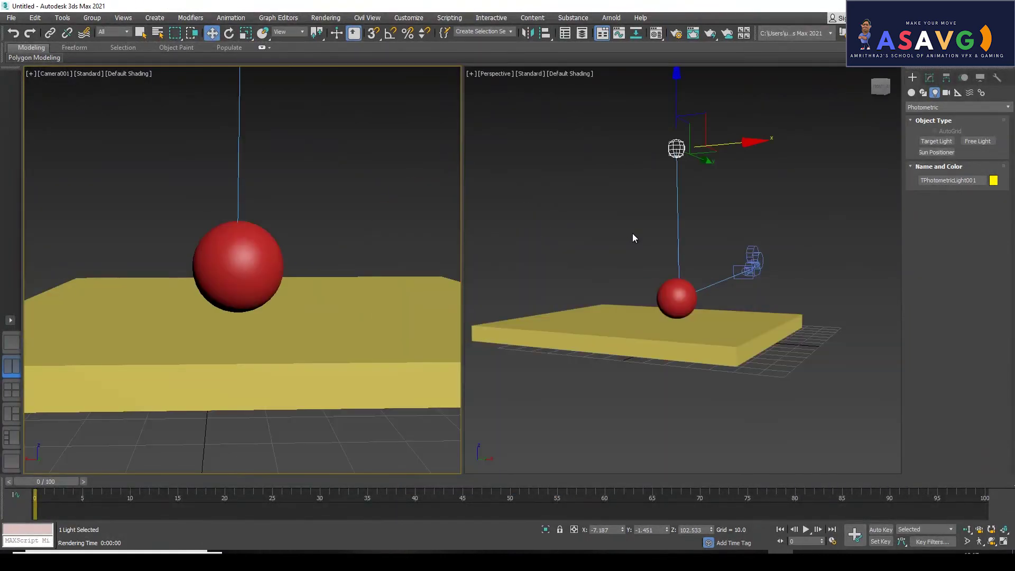
{"action": "middle_click_drag", "start_coordinate": [645, 241], "coordinate": [667, 210], "text": "alt"}
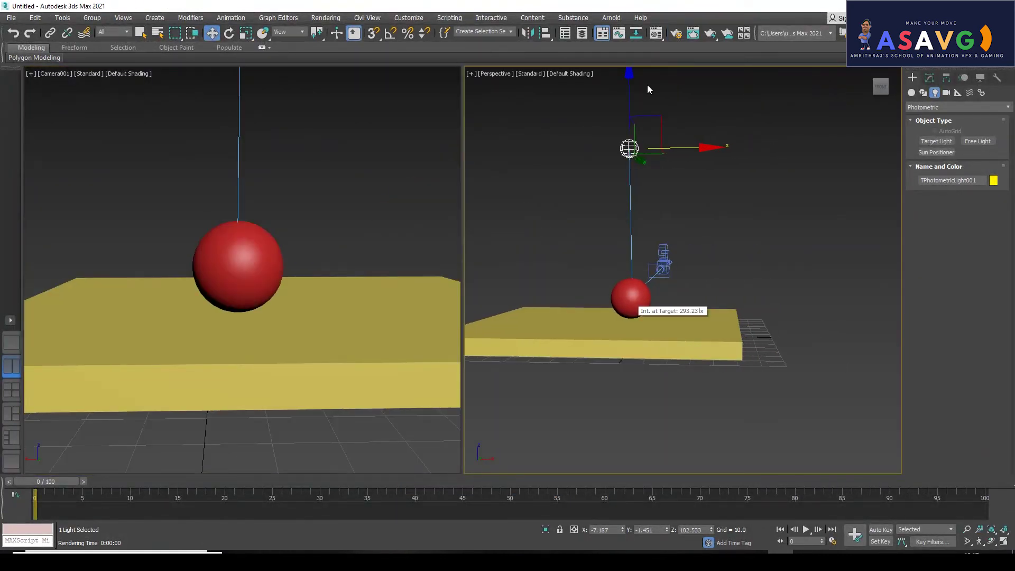
{"action": "left_click", "coordinate": [711, 40]}
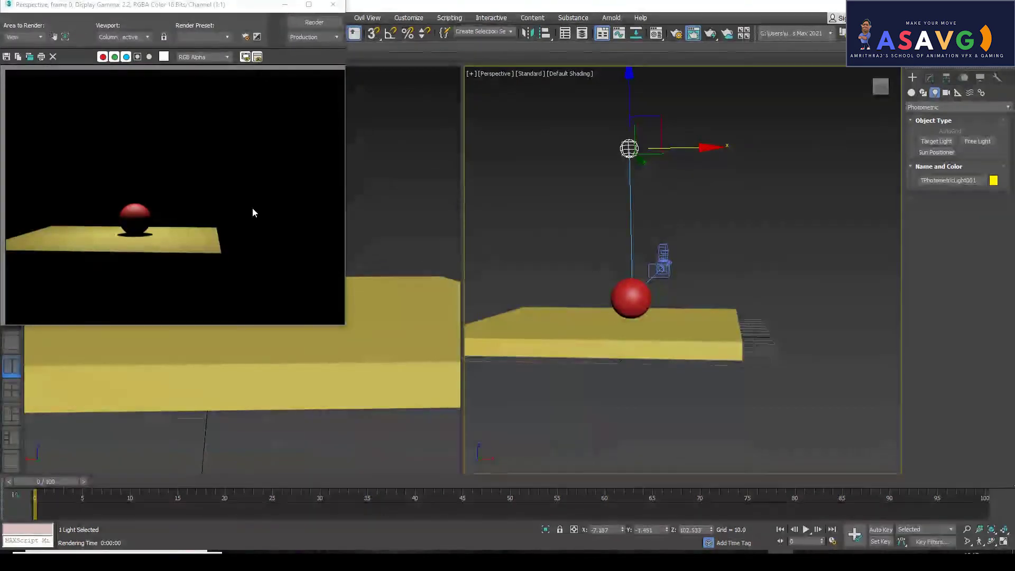
- Render Camera001, then lower the photometric light toward the sphere and re-render
{"action": "left_click", "coordinate": [333, 4]}
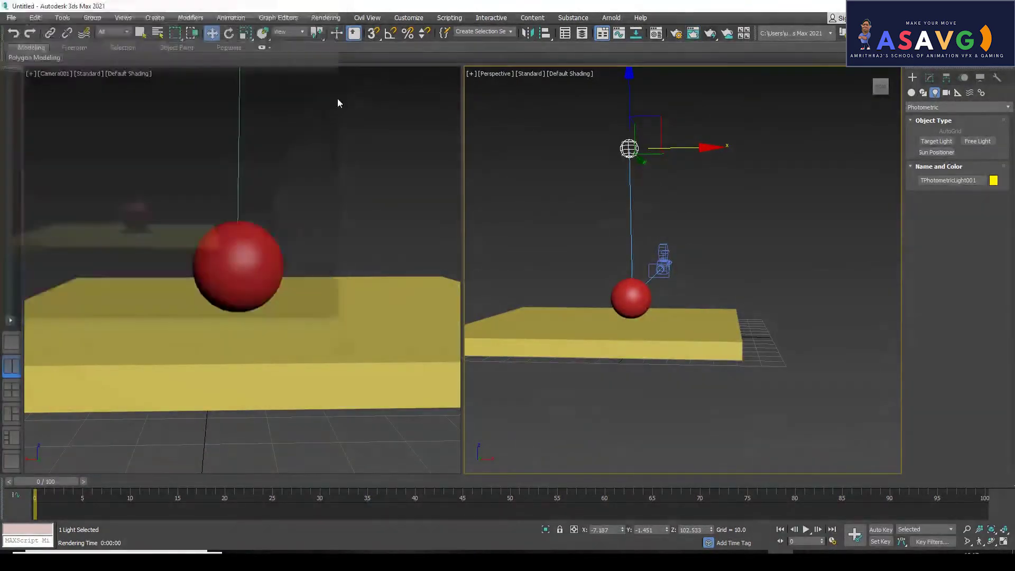
{"action": "left_click", "coordinate": [287, 192]}
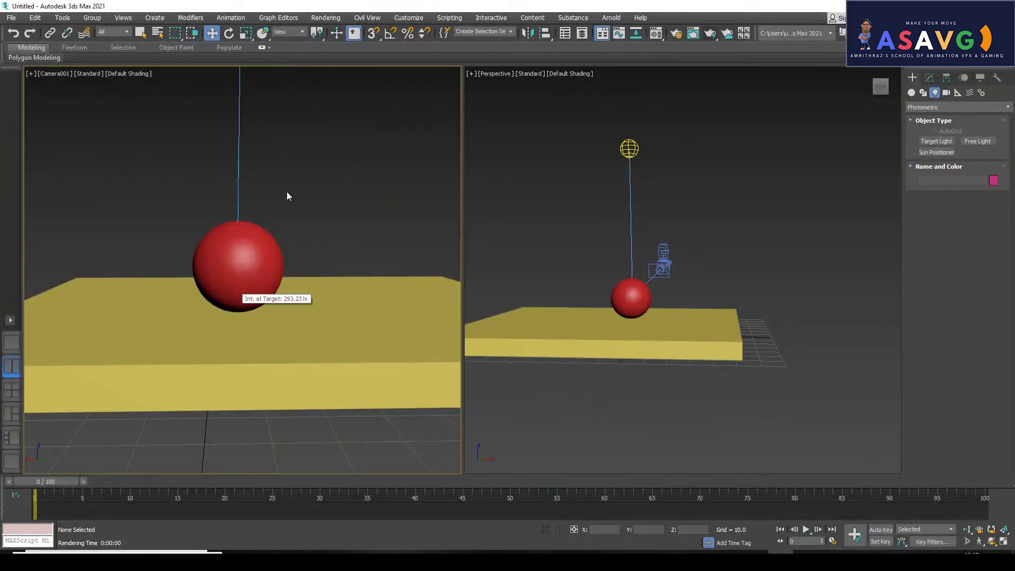
{"action": "left_click", "coordinate": [711, 34]}
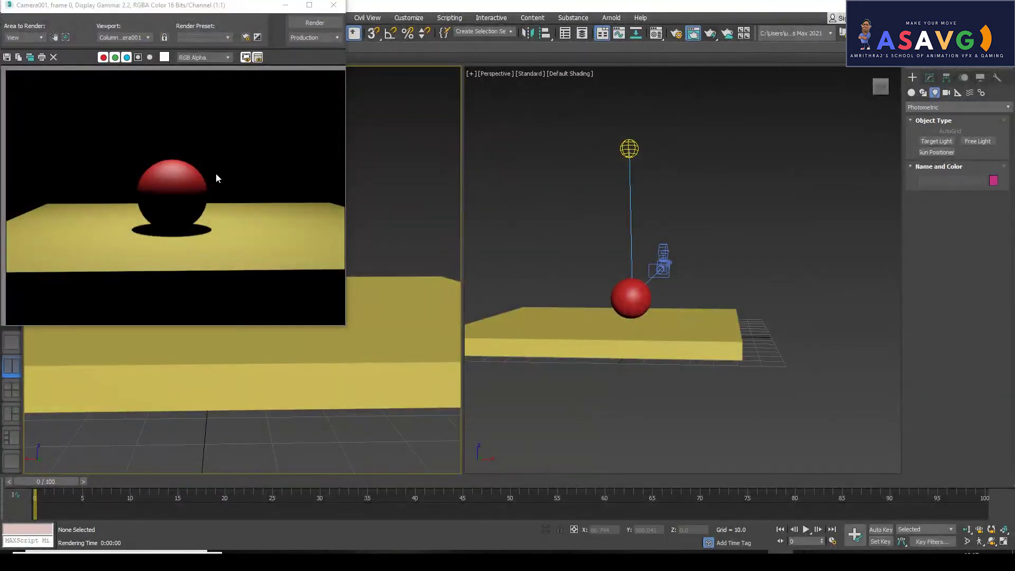
{"action": "mouse_move", "coordinate": [631, 189]}
{"action": "middle_mouse_down", "text": "alt"}
{"action": "mouse_move", "coordinate": [652, 199]}
{"action": "mouse_move", "coordinate": [639, 203]}
{"action": "mouse_move", "coordinate": [655, 192]}
{"action": "mouse_move", "coordinate": [643, 182]}
{"action": "mouse_move", "coordinate": [650, 190]}
{"action": "middle_mouse_up", "text": "alt"}
{"action": "left_click", "coordinate": [641, 177]}
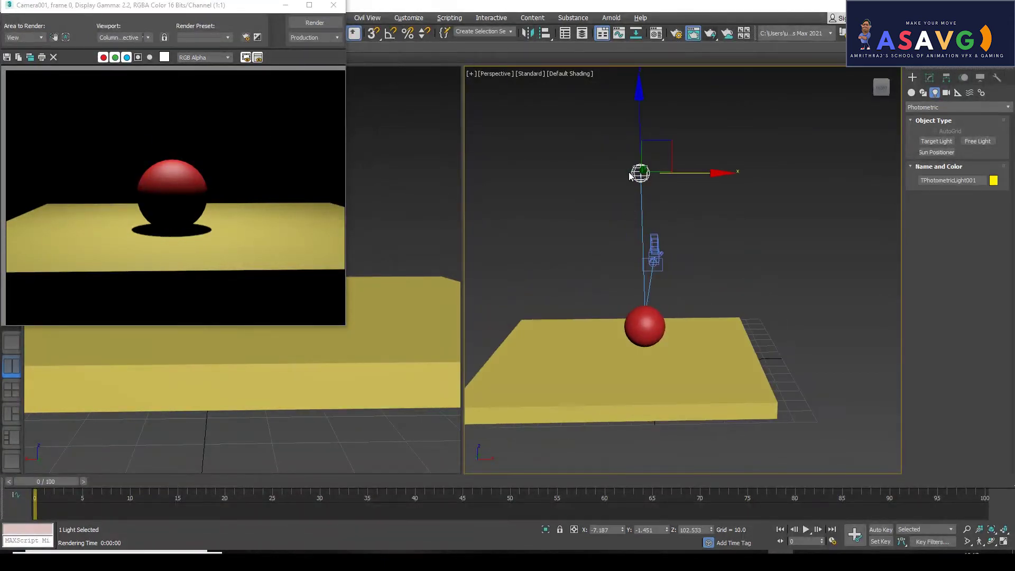
{"action": "left_click_drag", "start_coordinate": [639, 94], "coordinate": [641, 201]}
{"action": "left_click", "coordinate": [383, 239]}
{"action": "left_click", "coordinate": [315, 22]}
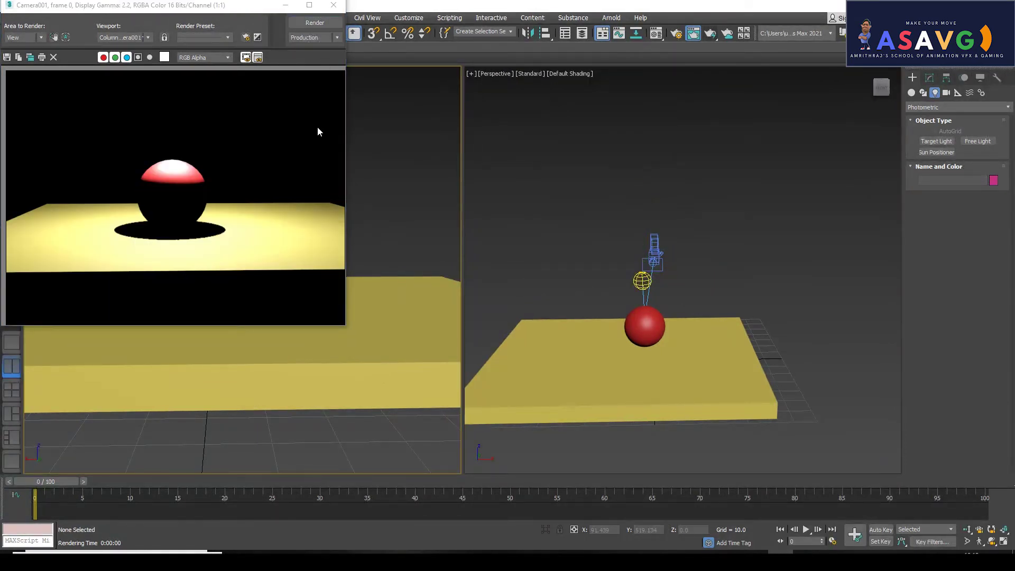
- Raise the photometric light straight up above the sphere and re-render Camera001
{"action": "middle_click_drag", "start_coordinate": [592, 274], "coordinate": [663, 268], "text": "alt"}
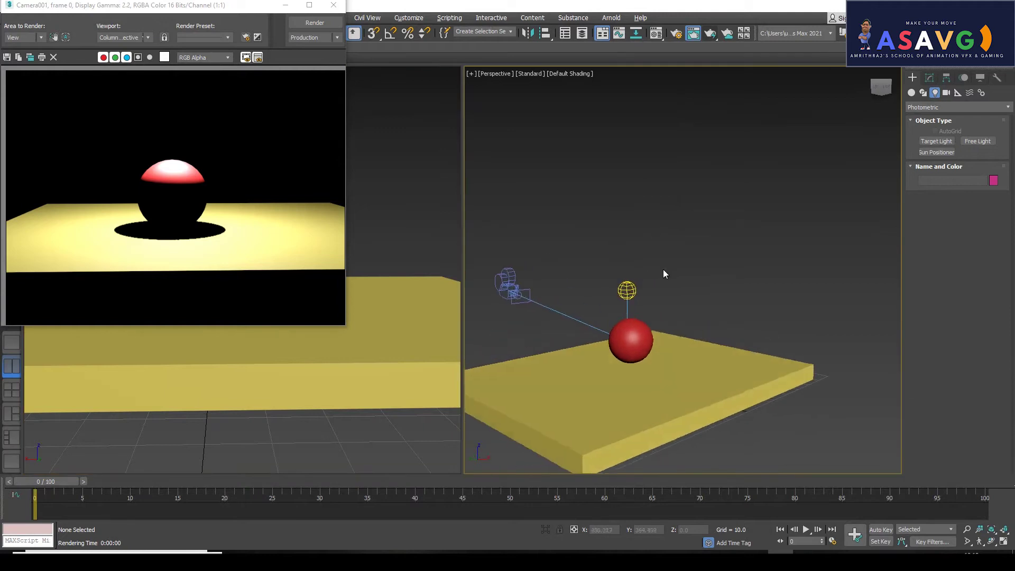
{"action": "left_click", "coordinate": [627, 291]}
{"action": "mouse_move", "coordinate": [632, 236]}
{"action": "middle_mouse_down", "text": "alt"}
{"action": "mouse_move", "coordinate": [648, 261]}
{"action": "mouse_move", "coordinate": [628, 248]}
{"action": "middle_mouse_up", "text": "alt"}
{"action": "left_click_drag", "start_coordinate": [629, 248], "coordinate": [655, 105]}
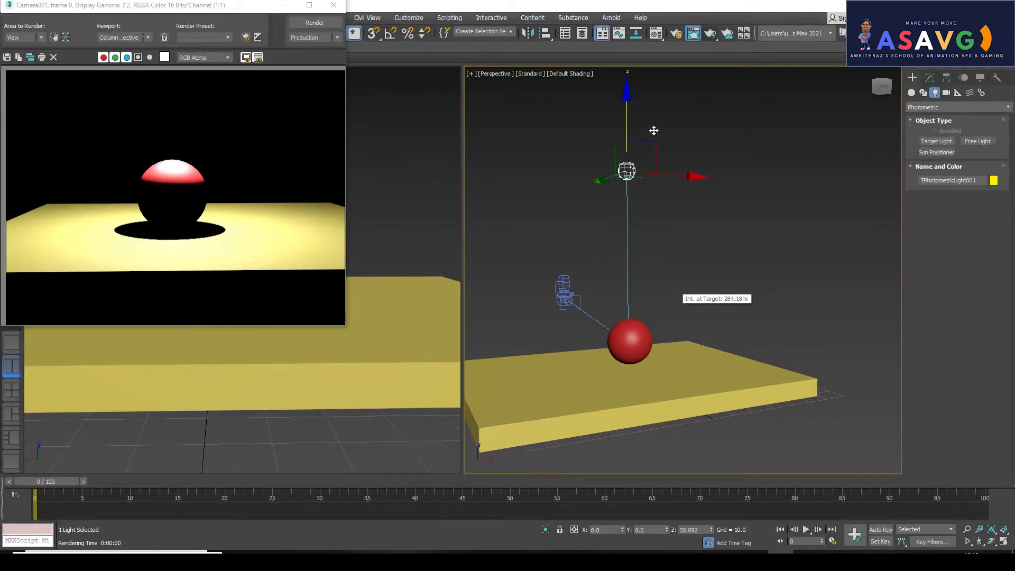
{"action": "left_click", "coordinate": [401, 213]}
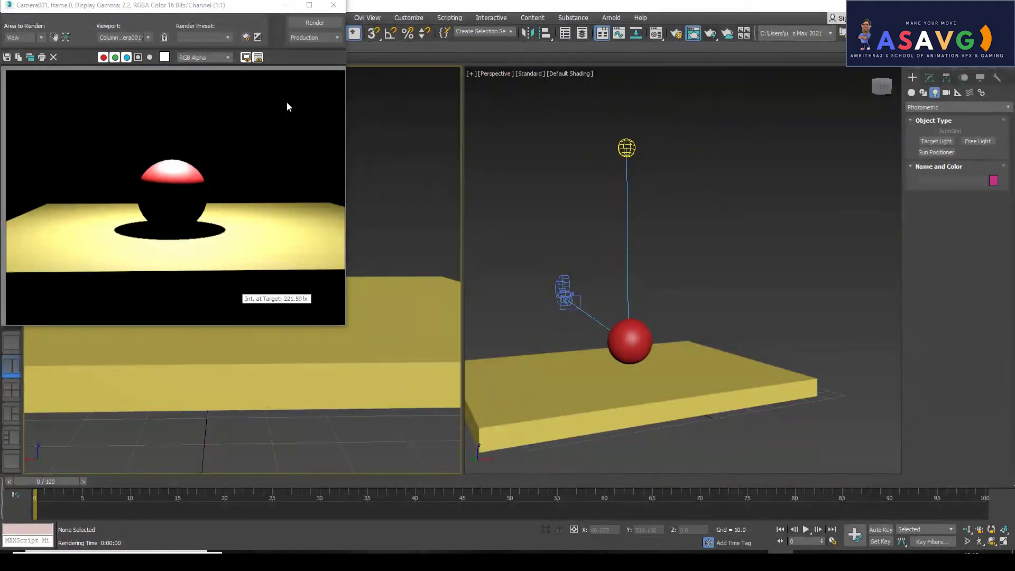
{"action": "left_click", "coordinate": [313, 23]}
- Raise the photometric light to about 197 high and render Camera001
{"action": "left_click", "coordinate": [654, 249]}
{"action": "middle_click_drag", "start_coordinate": [653, 247], "coordinate": [601, 242], "text": "alt"}
{"action": "left_click", "coordinate": [655, 156]}
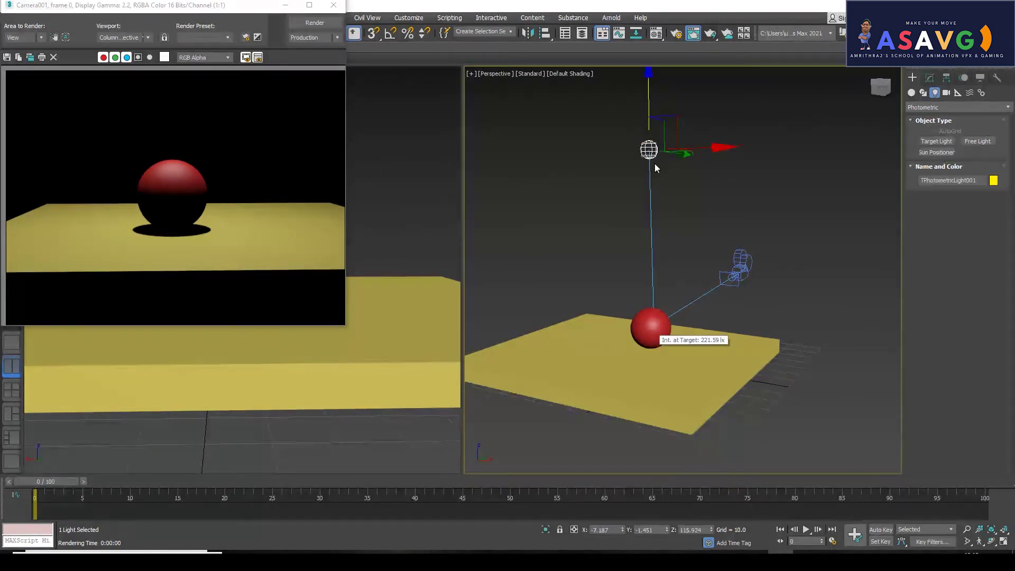
{"action": "middle_click_drag", "start_coordinate": [653, 333], "coordinate": [646, 198], "text": "alt"}
{"action": "left_click_drag", "start_coordinate": [648, 183], "coordinate": [661, 43]}
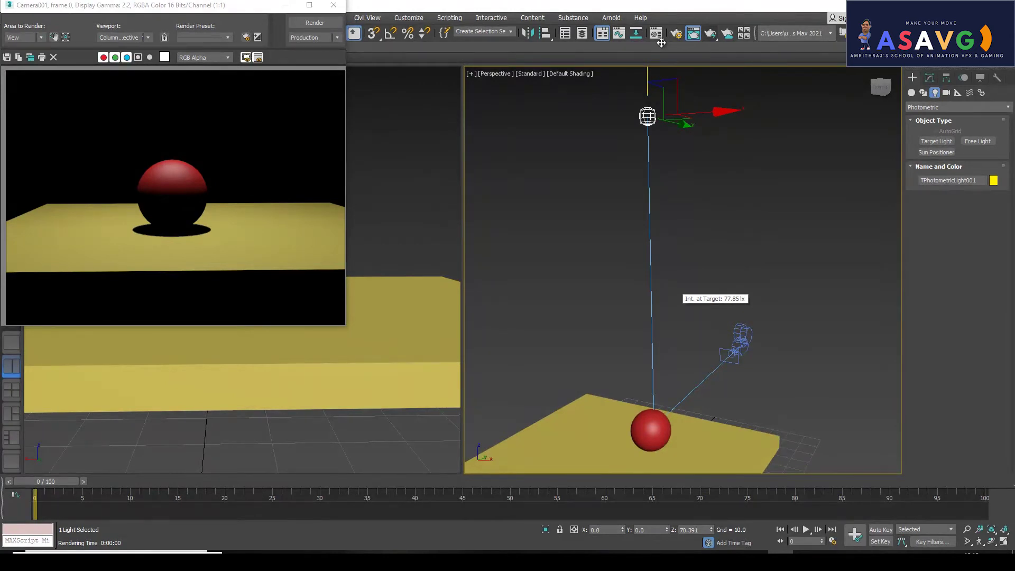
{"action": "left_click_drag", "start_coordinate": [661, 43], "coordinate": [660, 22]}
{"action": "left_click", "coordinate": [313, 23]}
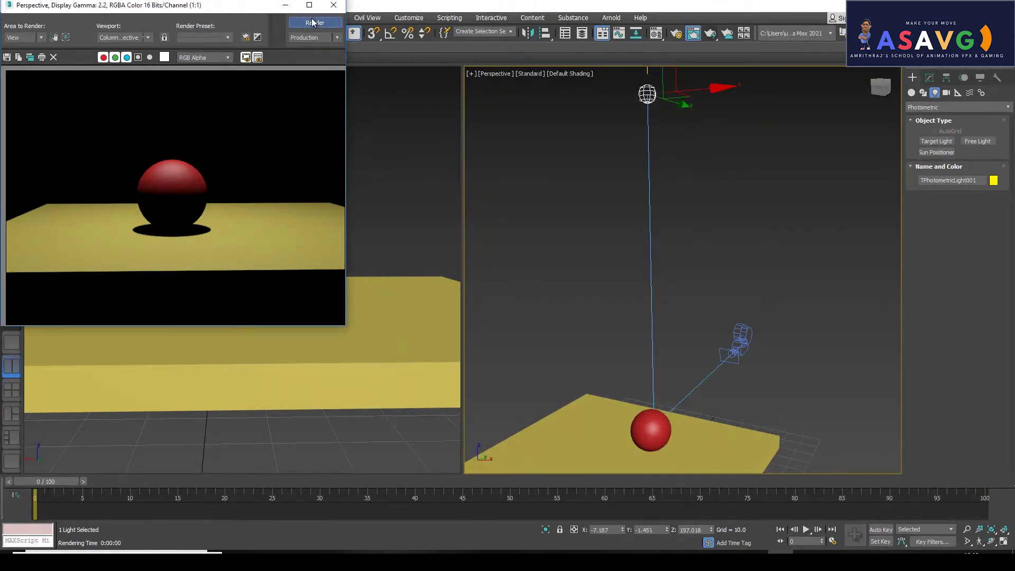
{"action": "left_click", "coordinate": [369, 159]}
{"action": "left_click", "coordinate": [314, 22]}
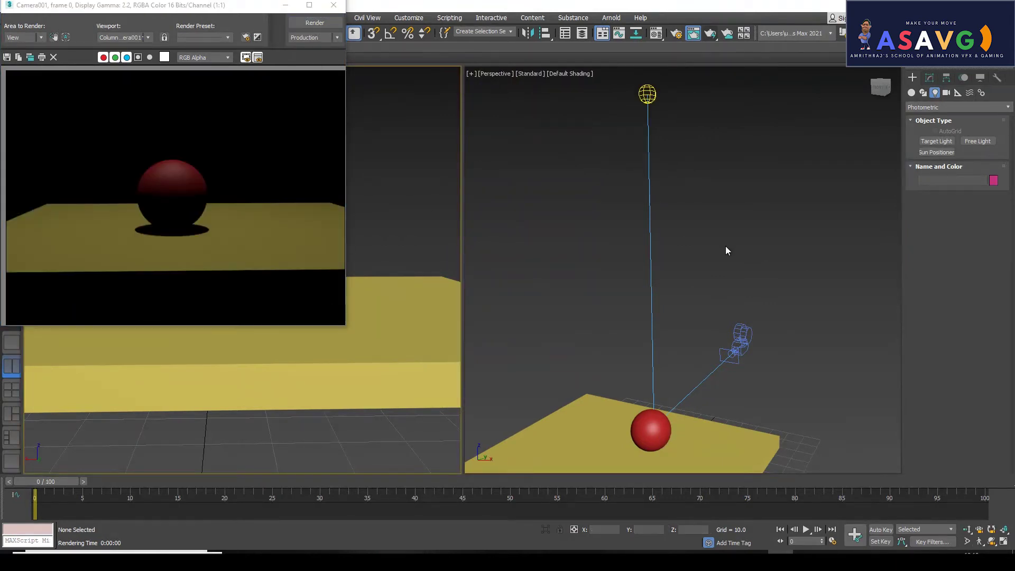
- Raise the light further to about 271 high and re-render Camera001
{"action": "scroll", "coordinate": [687, 253], "scroll_direction": "down", "scroll_amount": 5}
{"action": "left_click", "coordinate": [662, 227]}
{"action": "left_click", "coordinate": [661, 173]}
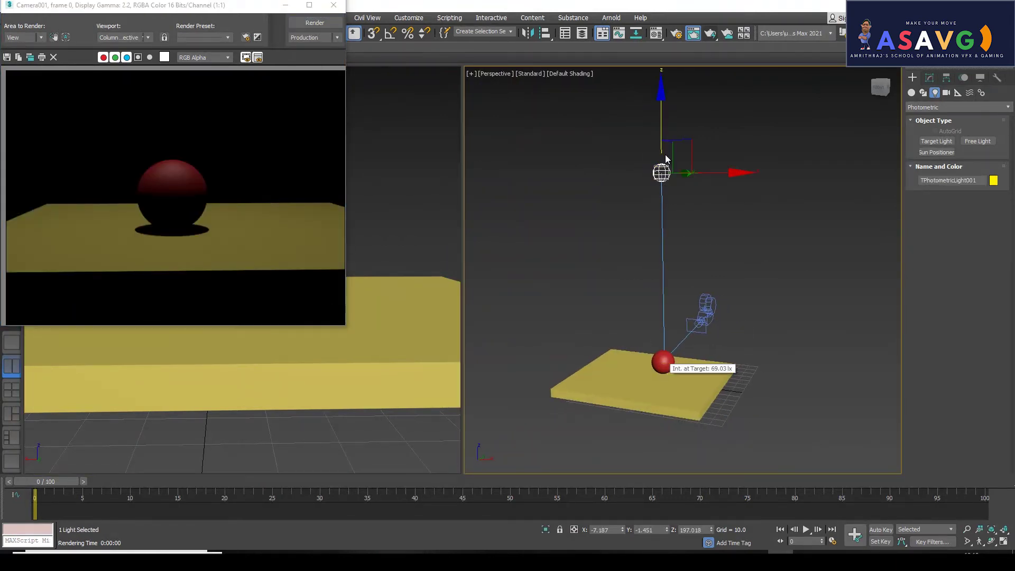
{"action": "left_click_drag", "start_coordinate": [661, 155], "coordinate": [661, 66]}
{"action": "left_click", "coordinate": [382, 170]}
{"action": "left_click", "coordinate": [314, 23]}
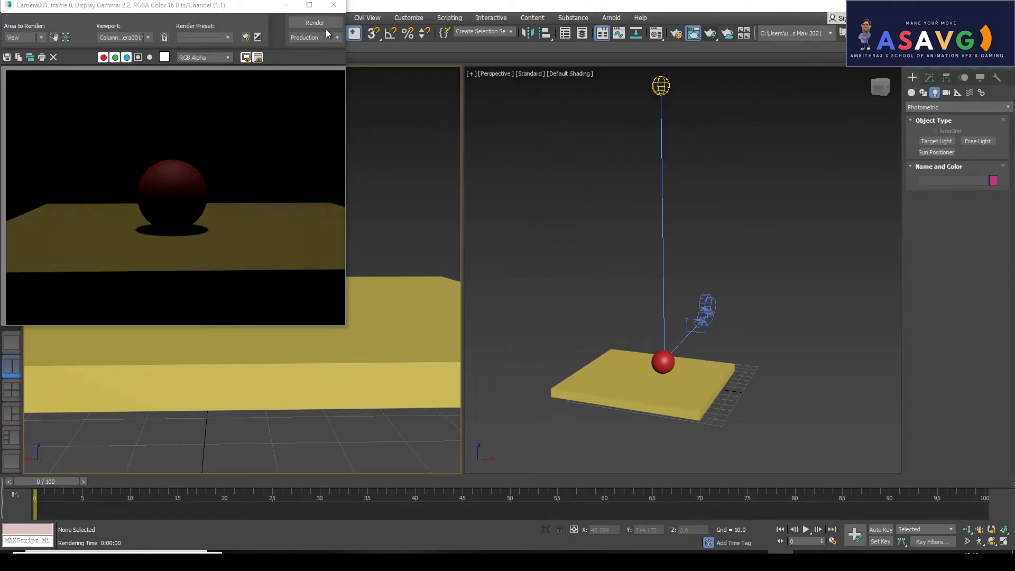
- Lower the photometric light down close to the sphere and re-render Camera001
{"action": "left_click", "coordinate": [334, 5]}
{"action": "left_click", "coordinate": [661, 85]}
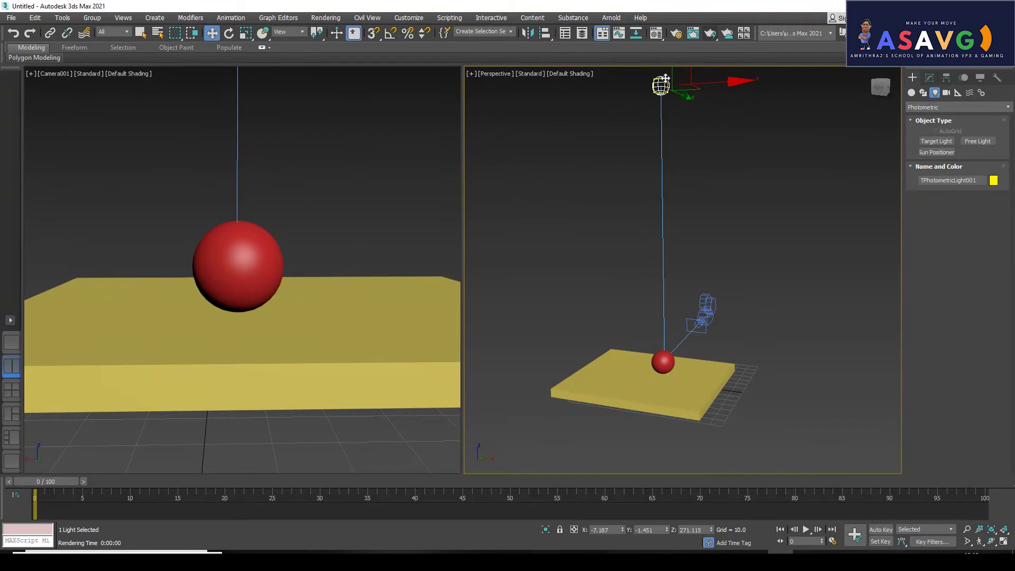
{"action": "left_click_drag", "start_coordinate": [664, 78], "coordinate": [669, 200]}
{"action": "right_click", "coordinate": [666, 152]}
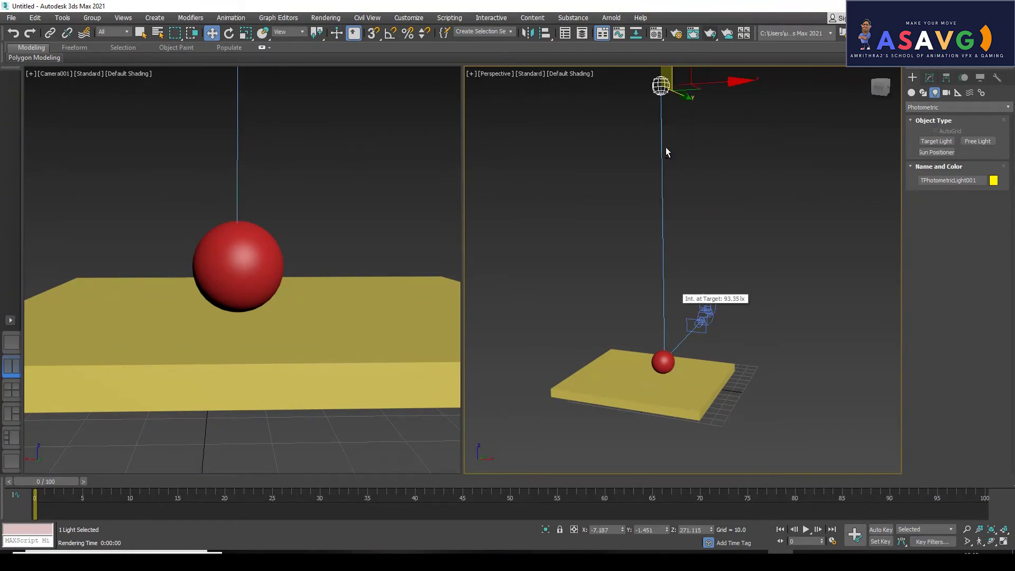
{"action": "middle_click_drag", "start_coordinate": [663, 93], "coordinate": [661, 133]}
{"action": "left_click_drag", "start_coordinate": [657, 90], "coordinate": [688, 353]}
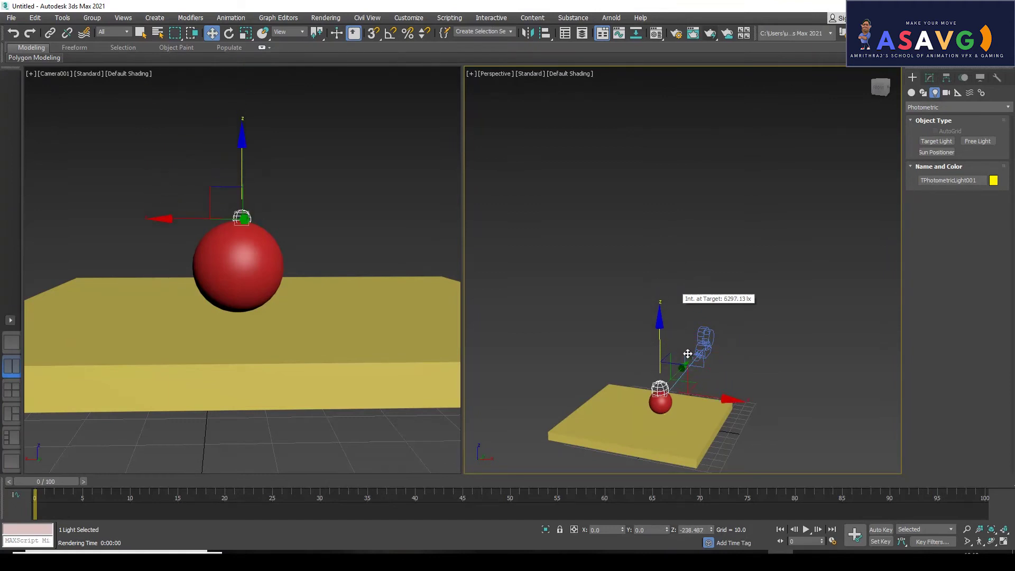
{"action": "left_click", "coordinate": [324, 195]}
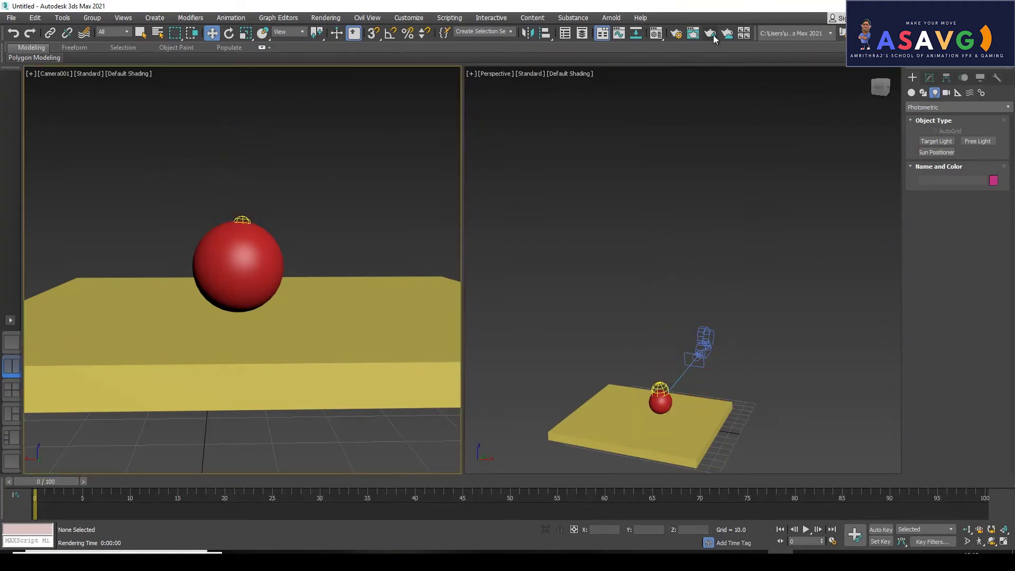
{"action": "left_click", "coordinate": [713, 37]}
- Raise the light back to about 172, re-render Camera001 and maximize the render
{"action": "left_click", "coordinate": [344, 6]}
{"action": "middle_click_drag", "start_coordinate": [647, 382], "coordinate": [656, 386], "text": "alt"}
{"action": "left_click", "coordinate": [658, 394]}
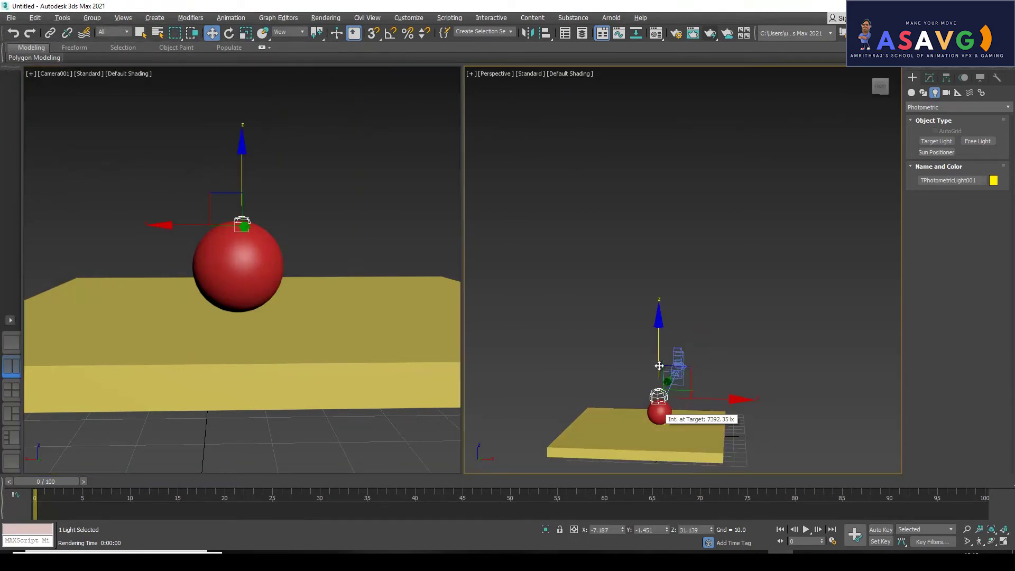
{"action": "left_click_drag", "start_coordinate": [659, 366], "coordinate": [664, 212]}
{"action": "mouse_move", "coordinate": [716, 333]}
{"action": "middle_mouse_down", "text": "alt"}
{"action": "mouse_move", "coordinate": [613, 332]}
{"action": "mouse_move", "coordinate": [629, 333]}
{"action": "middle_mouse_up", "text": "alt"}
{"action": "left_click", "coordinate": [353, 224]}
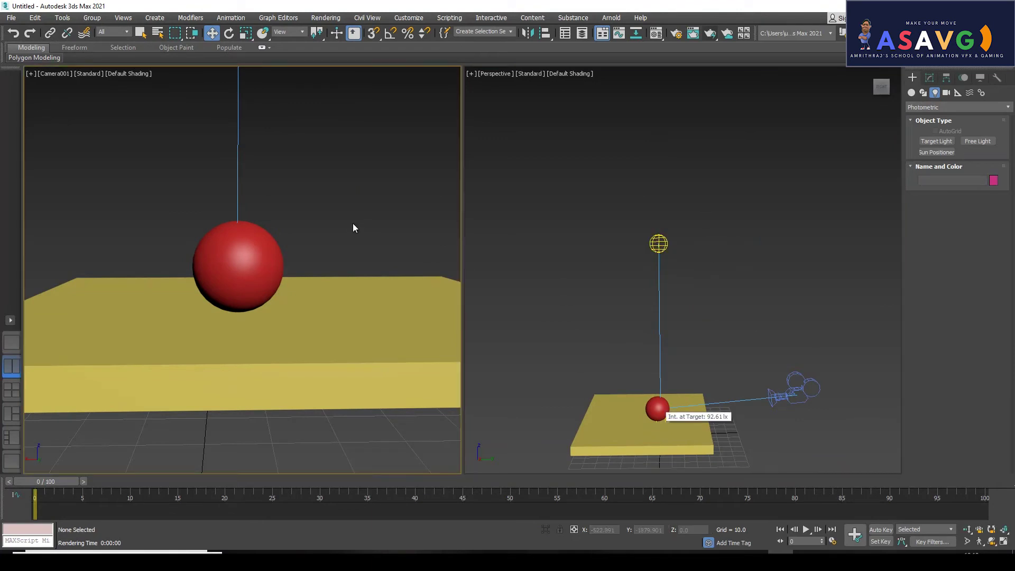
{"action": "left_click", "coordinate": [696, 37]}
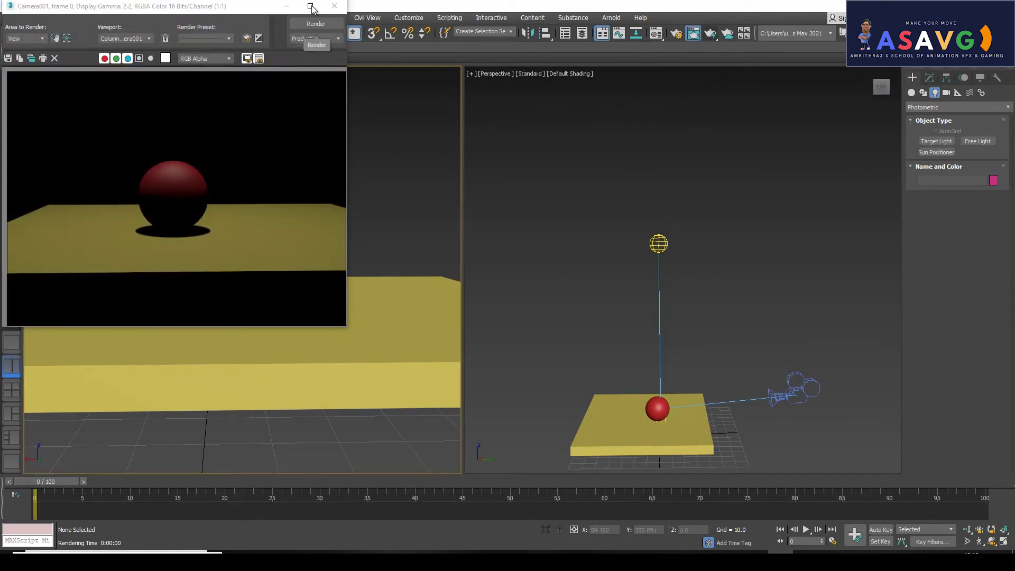
{"action": "left_click", "coordinate": [310, 6]}
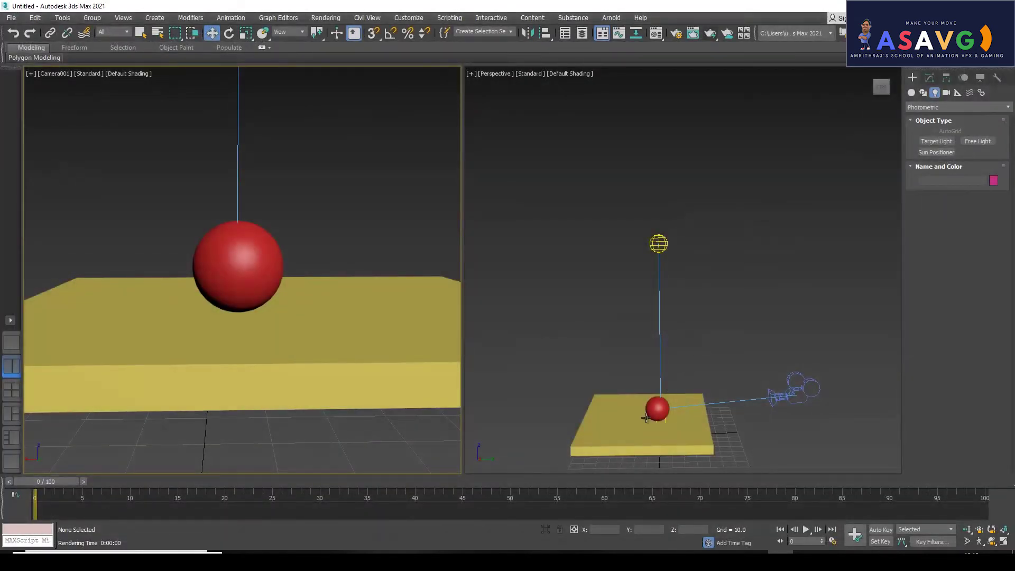
- Try scaling the yellow slab uniformly, then undo the scaling
{"action": "mouse_move", "coordinate": [645, 418]}
{"action": "middle_mouse_down", "text": "alt"}
{"action": "mouse_move", "coordinate": [638, 349]}
{"action": "mouse_move", "coordinate": [653, 345]}
{"action": "middle_mouse_up", "text": "alt"}
{"action": "left_click", "coordinate": [638, 349]}
{"action": "key", "text": "r"}
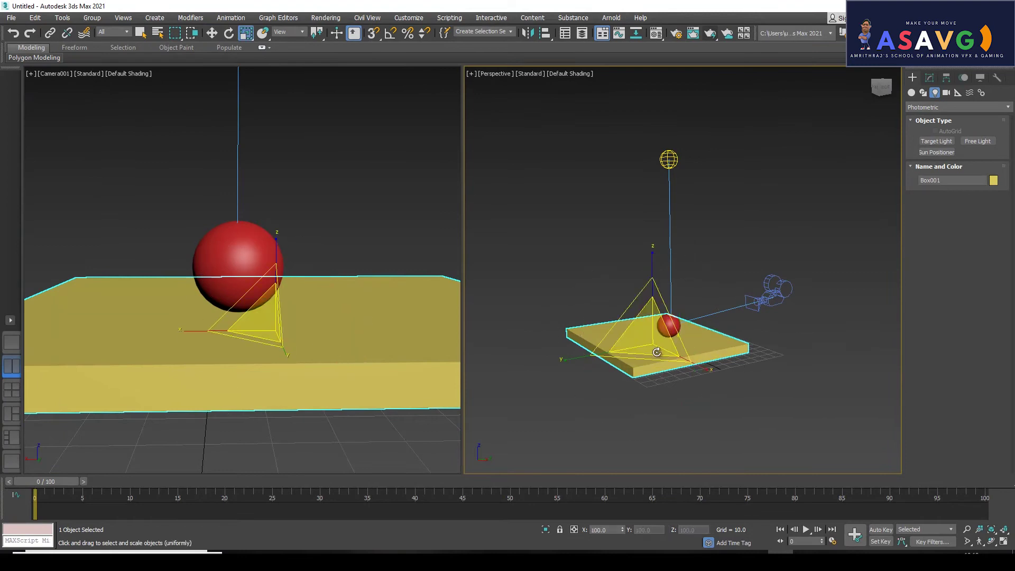
{"action": "left_click_drag", "start_coordinate": [654, 345], "coordinate": [487, 296]}
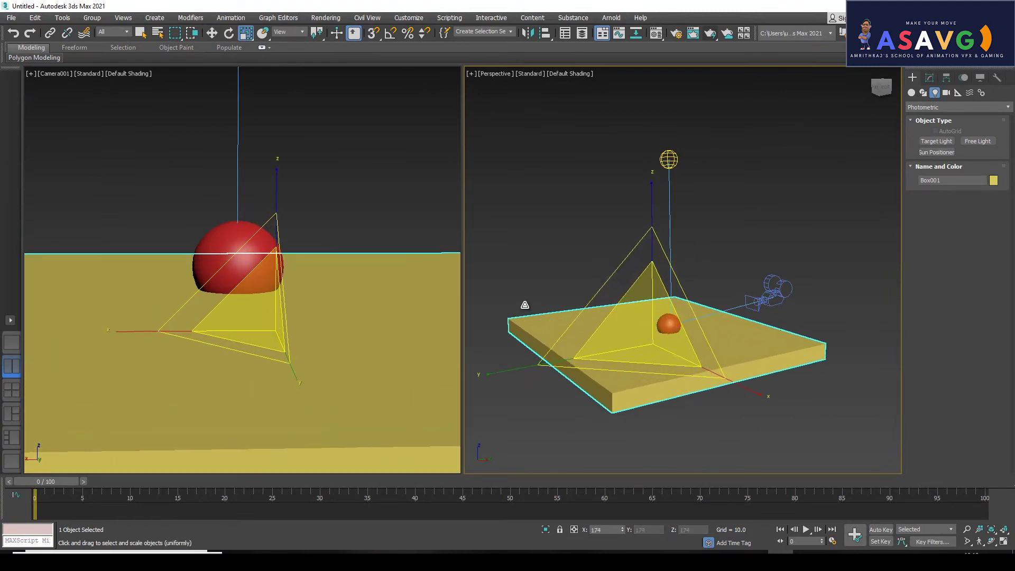
{"action": "key", "text": "ctrl+z"}
- Lift the red sphere on Z so it sits fully above the slab
{"action": "left_click", "coordinate": [668, 324]}
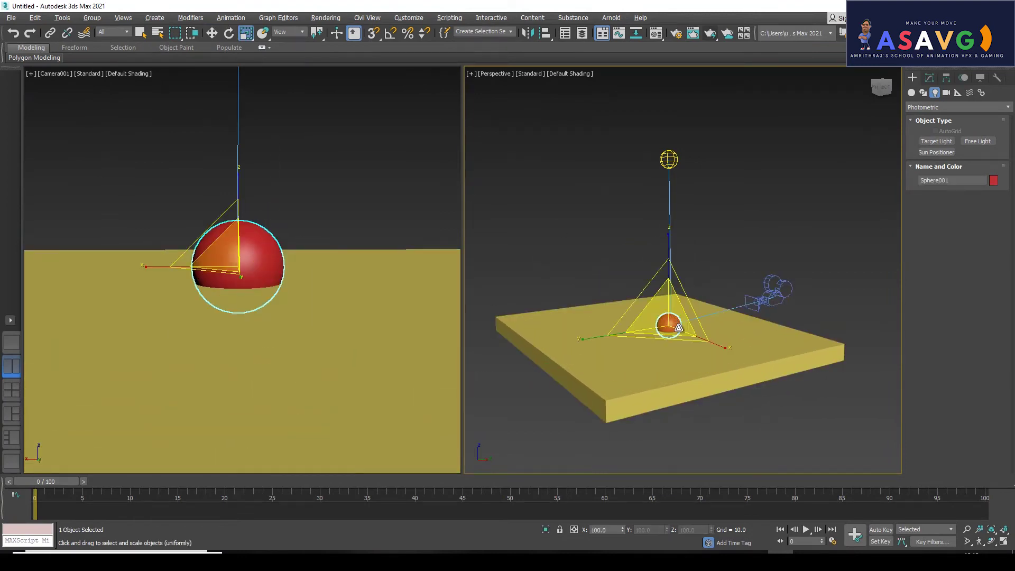
{"action": "key", "text": "w"}
{"action": "middle_click_drag", "start_coordinate": [669, 324], "coordinate": [666, 307], "text": "alt"}
{"action": "left_click_drag", "start_coordinate": [666, 307], "coordinate": [650, 280]}
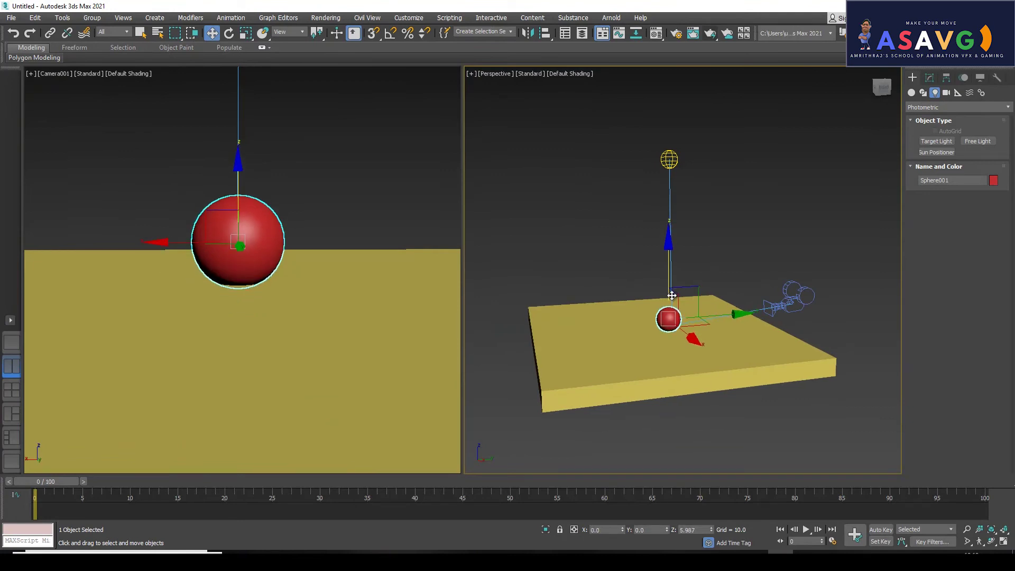
{"action": "left_click", "coordinate": [280, 214]}
- Render the maximized Camera001 view, check it full-screen, then restore the layout
{"action": "key", "text": "alt+w"}
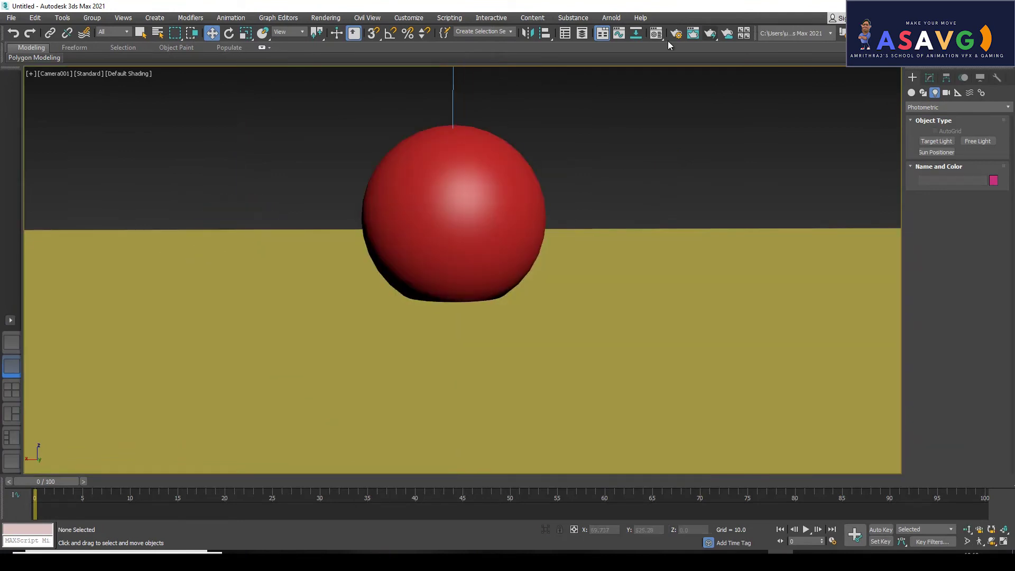
{"action": "left_click", "coordinate": [716, 37]}
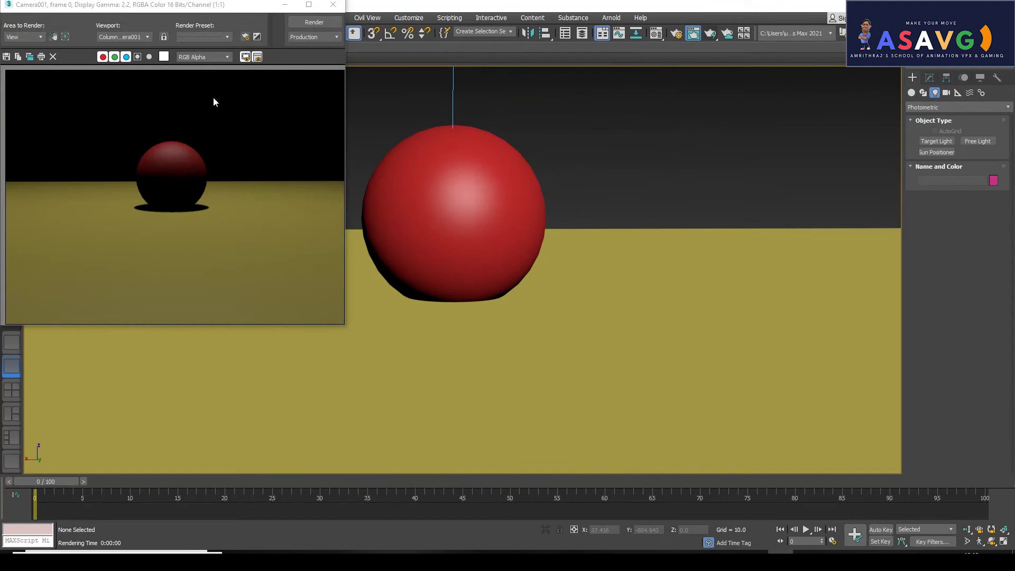
{"action": "left_click", "coordinate": [309, 5]}
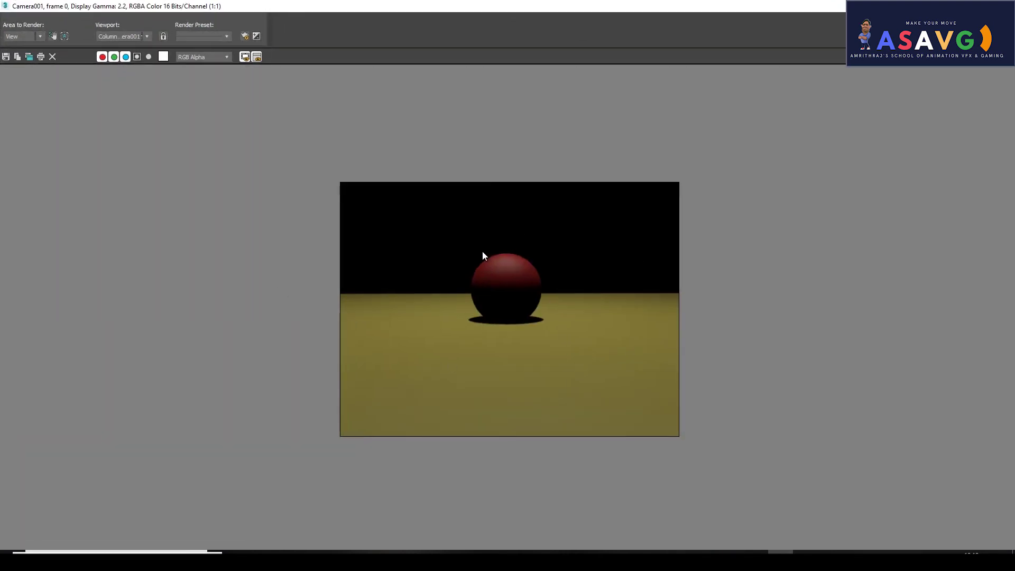
{"action": "key", "text": "alt+w"}
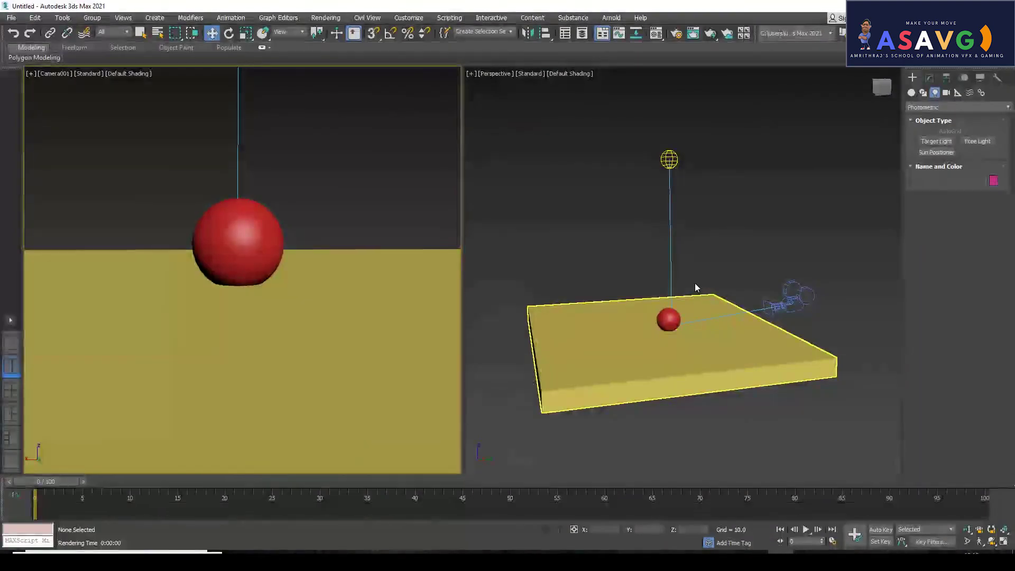
{"action": "key", "text": "ctrl+z"}
{"action": "key", "text": "ctrl+z"}
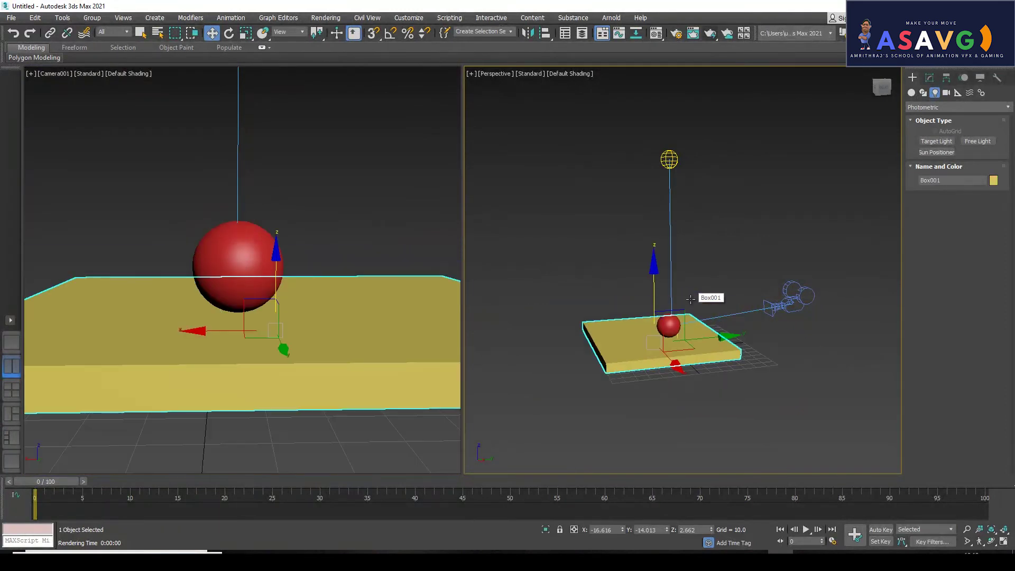
{"action": "left_click", "coordinate": [339, 264]}
{"action": "key", "text": "alt+w"}
{"action": "key", "text": "alt+w"}
- Slide the photometric light sideways along Y to about 86.9
{"action": "middle_click_drag", "start_coordinate": [597, 259], "coordinate": [540, 265]}
{"action": "left_click", "coordinate": [591, 159]}
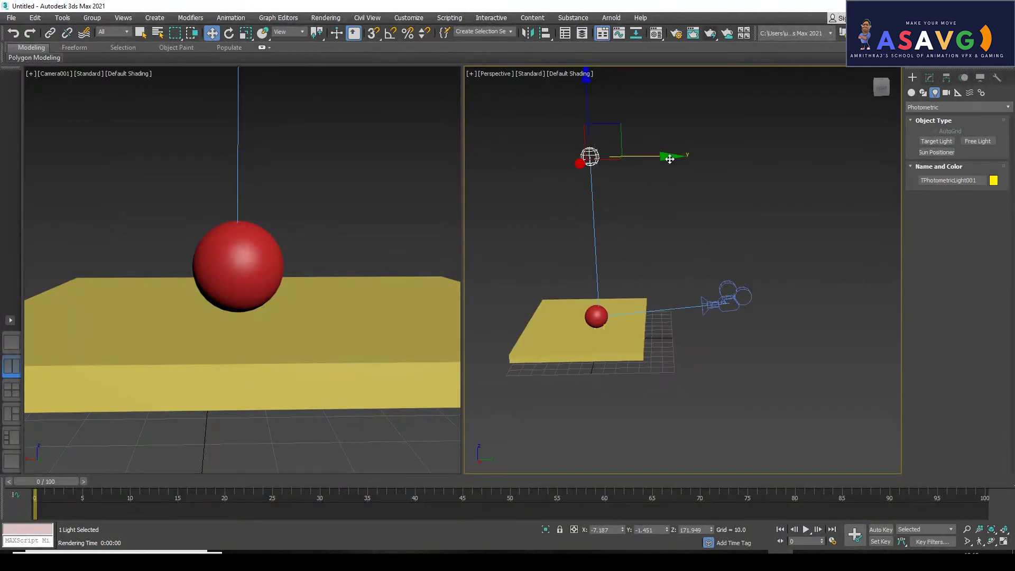
{"action": "left_click_drag", "start_coordinate": [665, 164], "coordinate": [763, 173]}
{"action": "middle_click_drag", "start_coordinate": [768, 174], "coordinate": [621, 211]}
{"action": "left_click_drag", "start_coordinate": [675, 149], "coordinate": [719, 150]}
{"action": "left_click", "coordinate": [408, 165]}
- Render the maximized Camera001 view to see the angled lighting
{"action": "key", "text": "alt+w"}
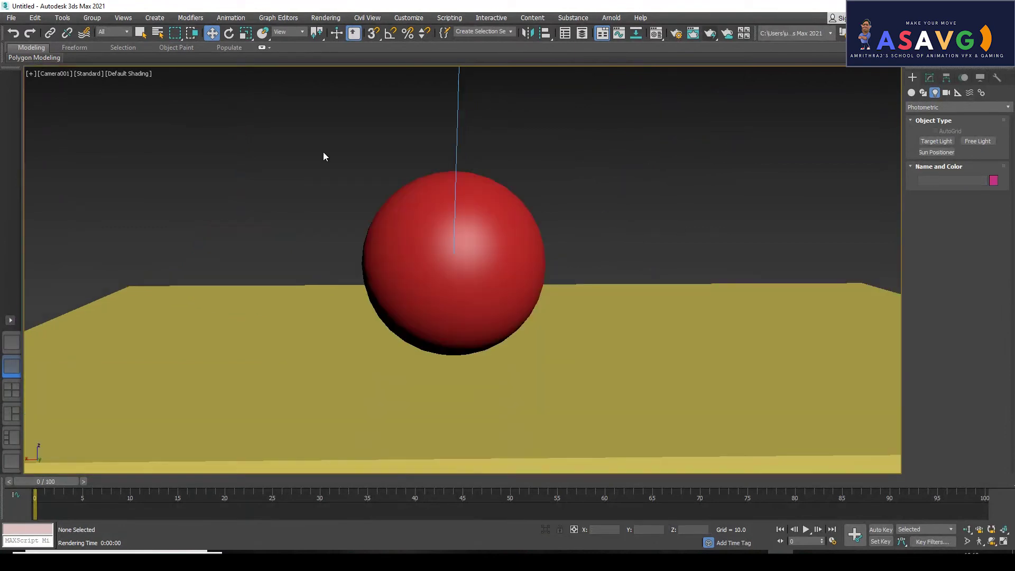
{"action": "left_click", "coordinate": [709, 35]}
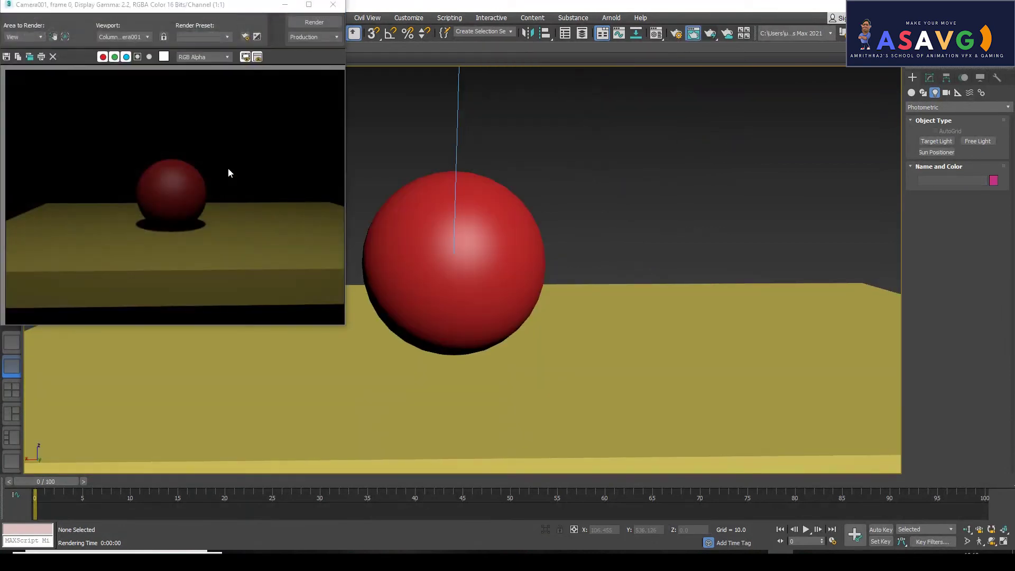
{"action": "left_click", "coordinate": [366, 18]}
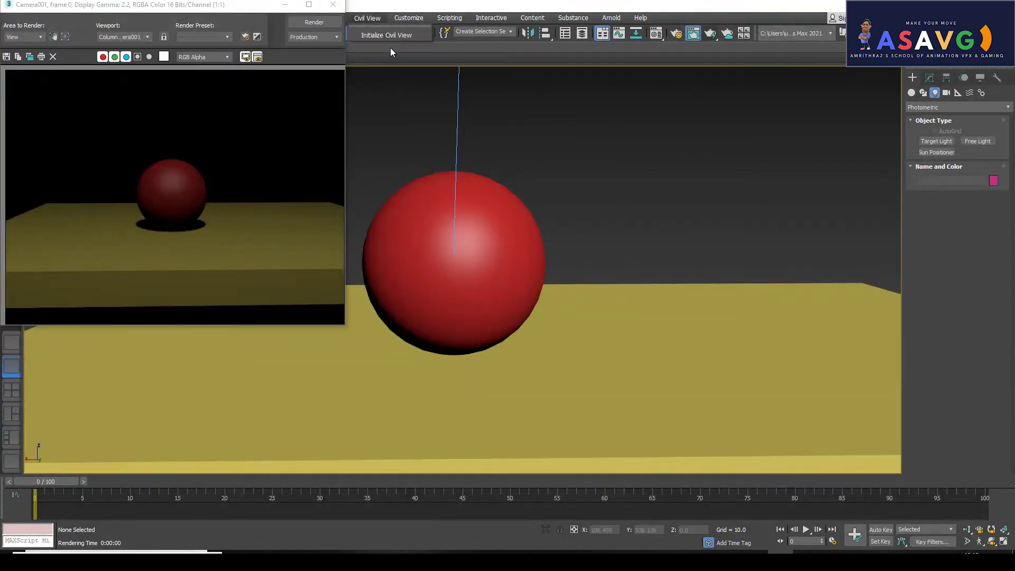
{"action": "left_click", "coordinate": [598, 151]}
{"action": "key", "text": "alt+w"}
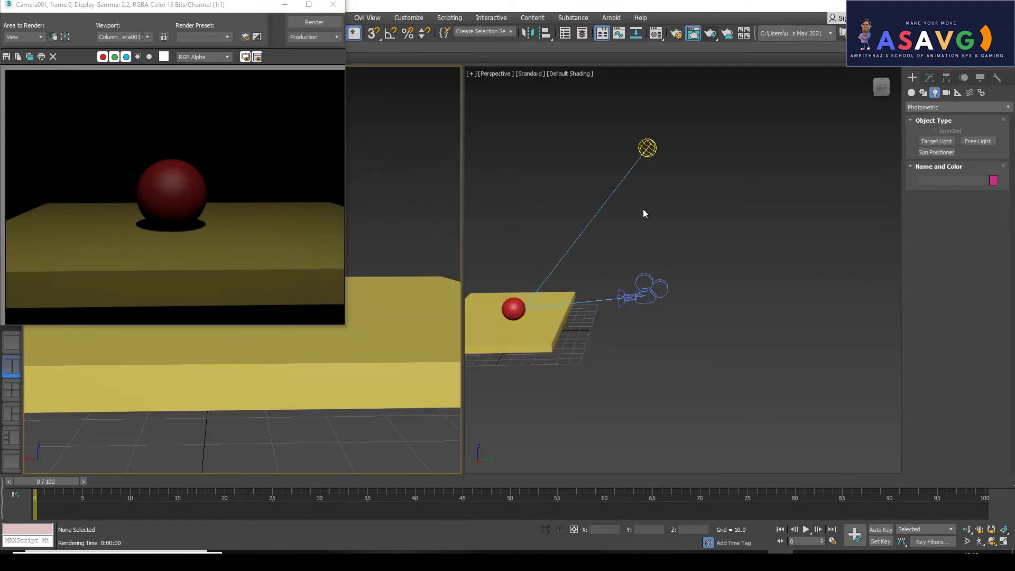
- Move the photometric light down and sideways along Y, then render Camera001
{"action": "left_click", "coordinate": [647, 148]}
{"action": "left_click_drag", "start_coordinate": [661, 123], "coordinate": [662, 198]}
{"action": "left_click_drag", "start_coordinate": [722, 224], "coordinate": [840, 223]}
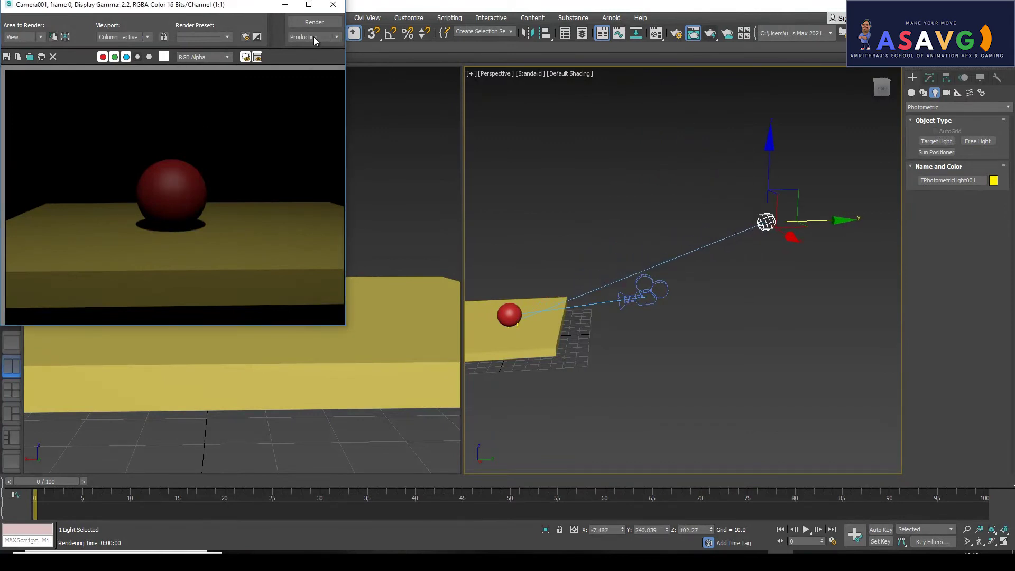
{"action": "left_click", "coordinate": [314, 22]}
{"action": "left_click", "coordinate": [360, 166]}
{"action": "left_click", "coordinate": [328, 19]}
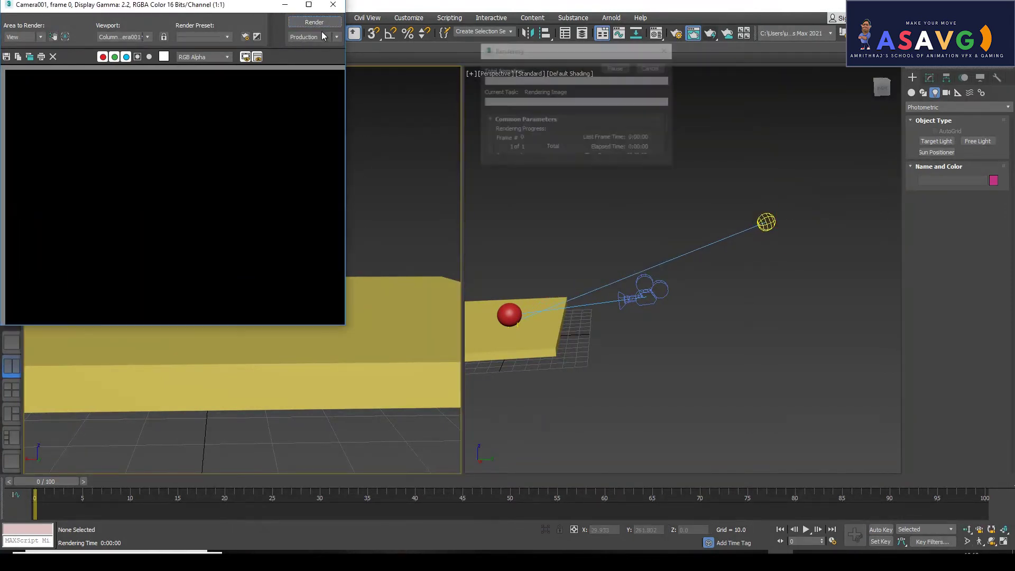
{"action": "left_click", "coordinate": [332, 4]}
- Move the light directly over the sphere and re-render Camera001
{"action": "left_click", "coordinate": [765, 222]}
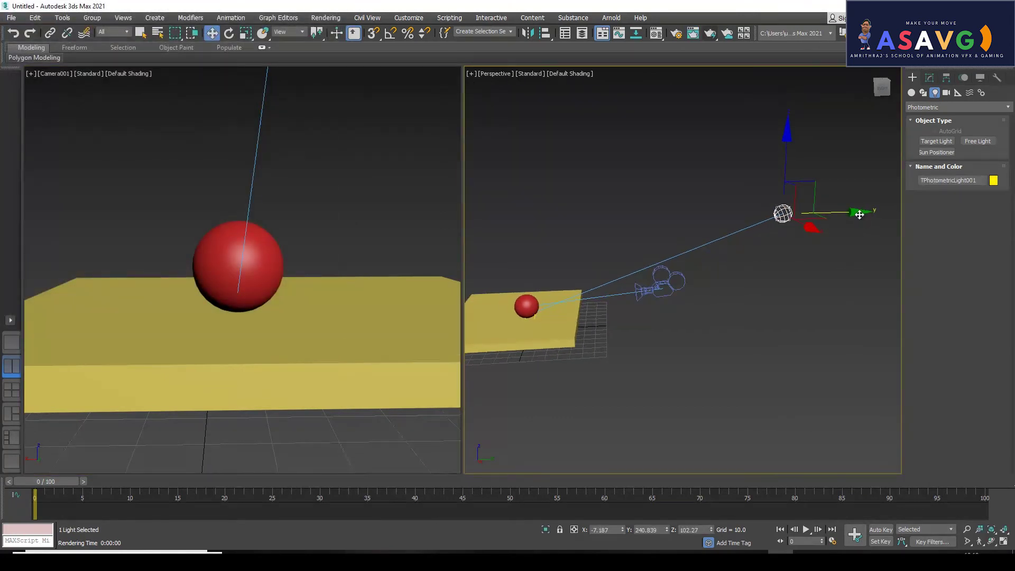
{"action": "left_click_drag", "start_coordinate": [858, 214], "coordinate": [548, 247]}
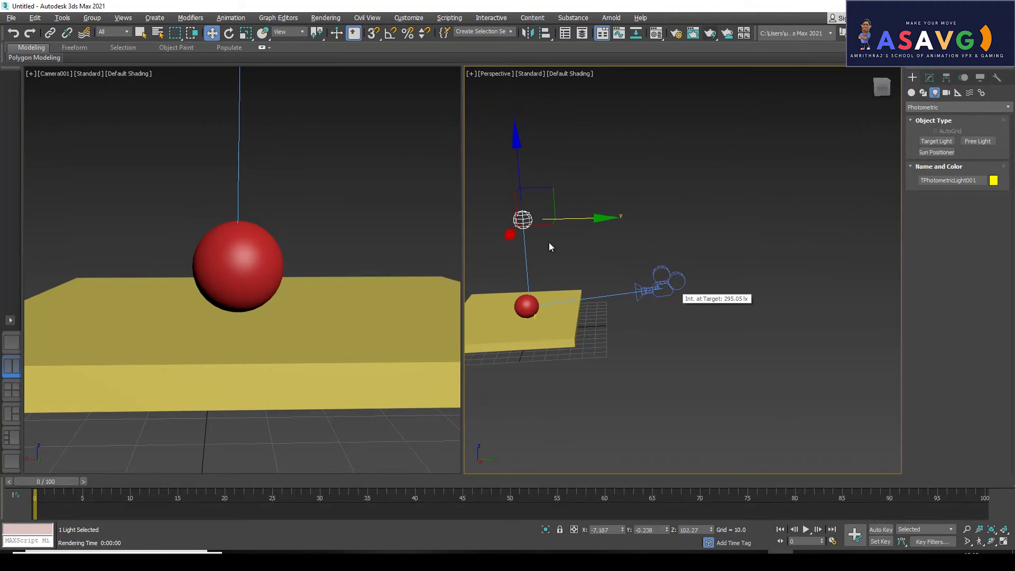
{"action": "middle_click_drag", "start_coordinate": [548, 247], "coordinate": [678, 252]}
{"action": "left_click", "coordinate": [399, 217]}
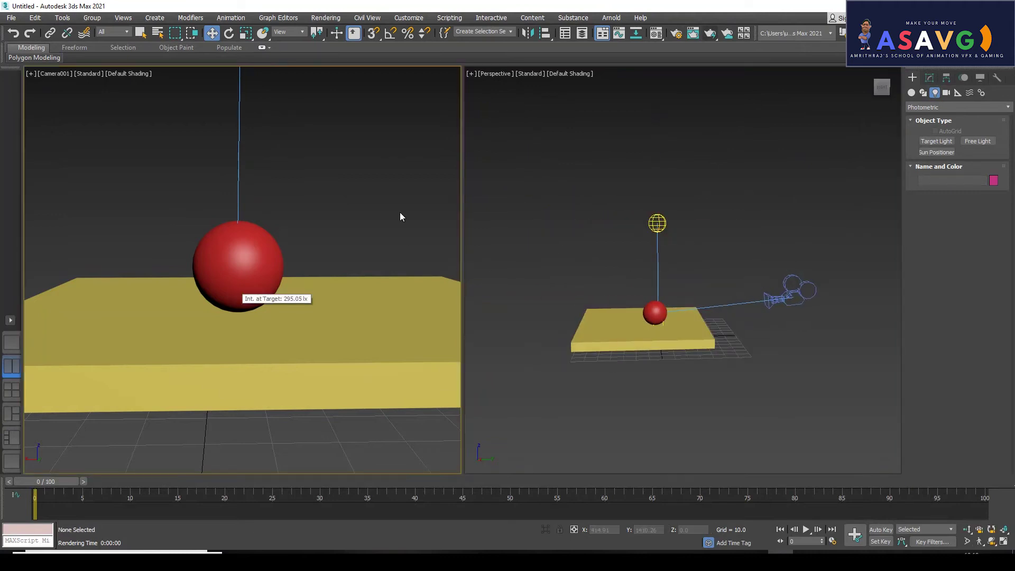
{"action": "left_click", "coordinate": [710, 33]}
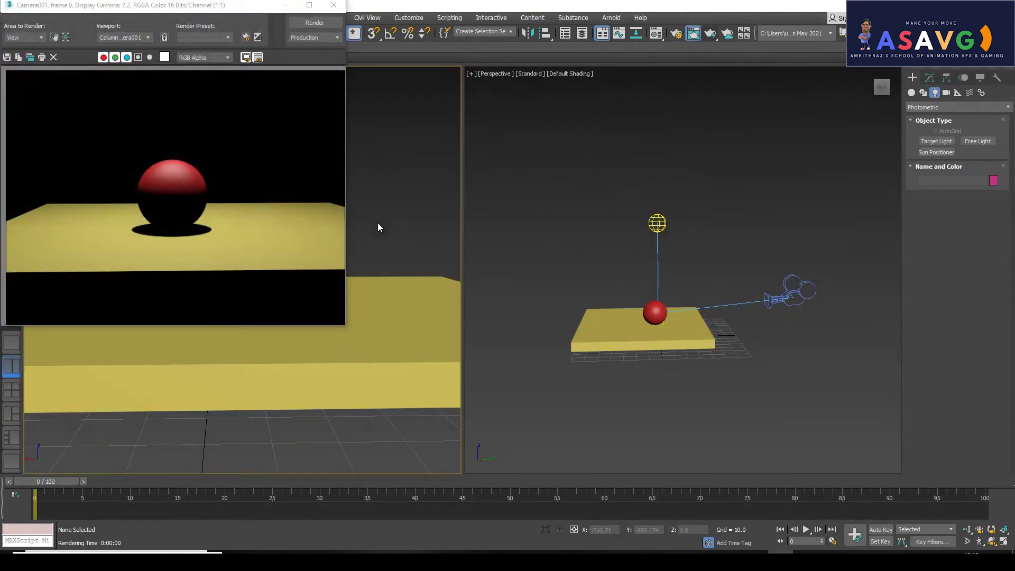
{"action": "left_click", "coordinate": [333, 4]}
- Raise the light to about Z 134.9 and view the enlarged Camera001 render
{"action": "left_click", "coordinate": [657, 223]}
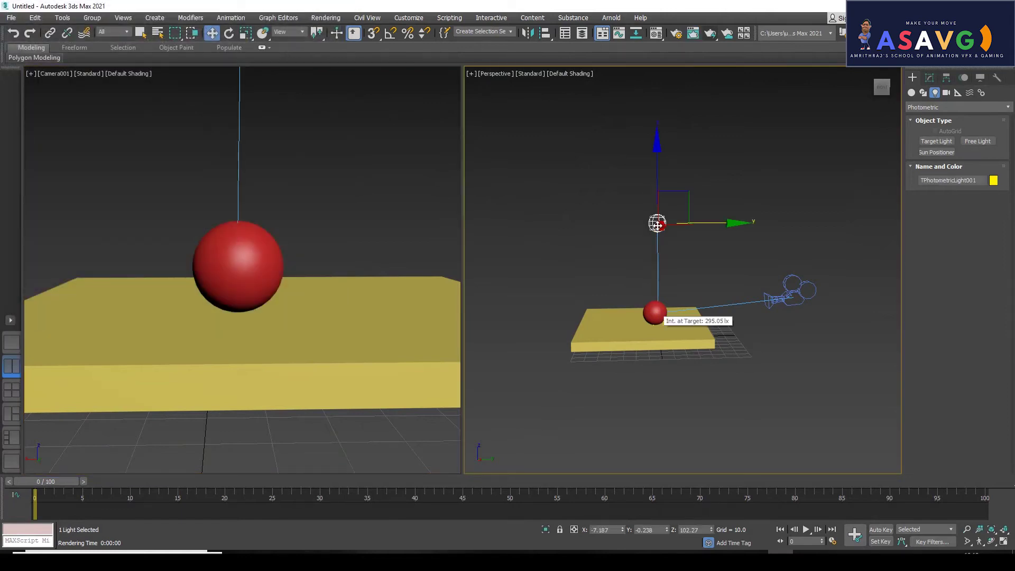
{"action": "left_click_drag", "start_coordinate": [657, 223], "coordinate": [657, 186]}
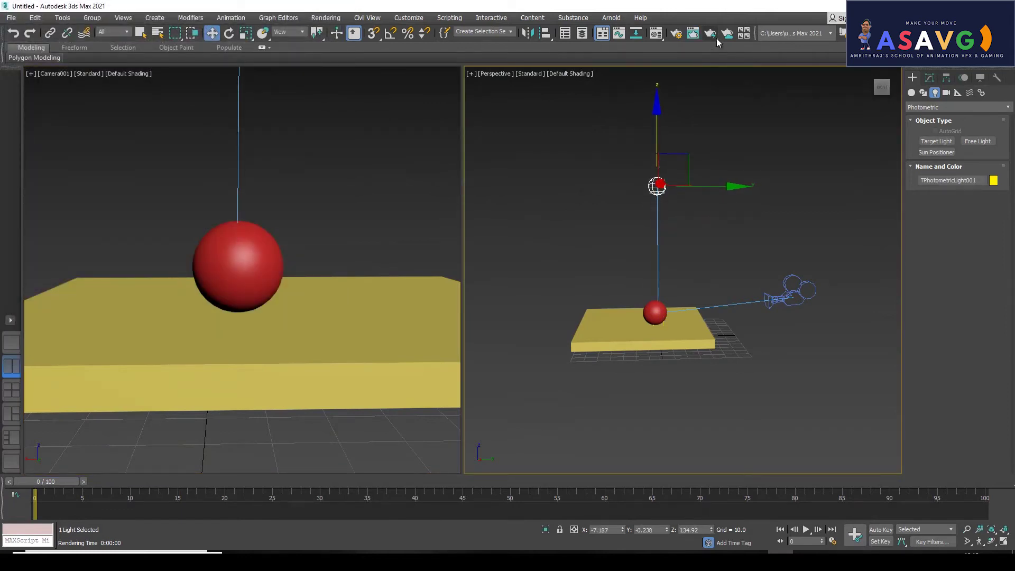
{"action": "left_click", "coordinate": [710, 33]}
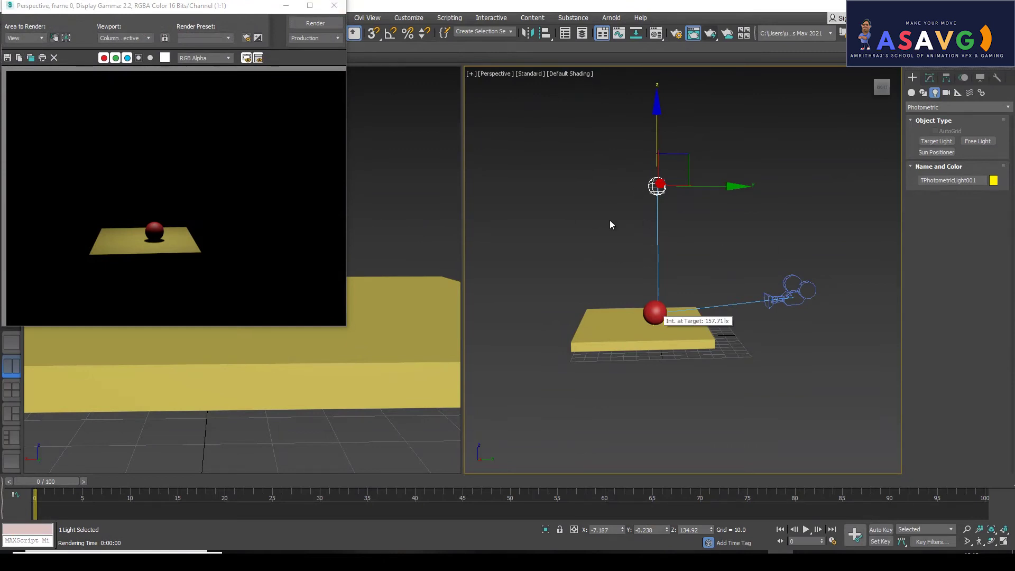
{"action": "left_click", "coordinate": [384, 205]}
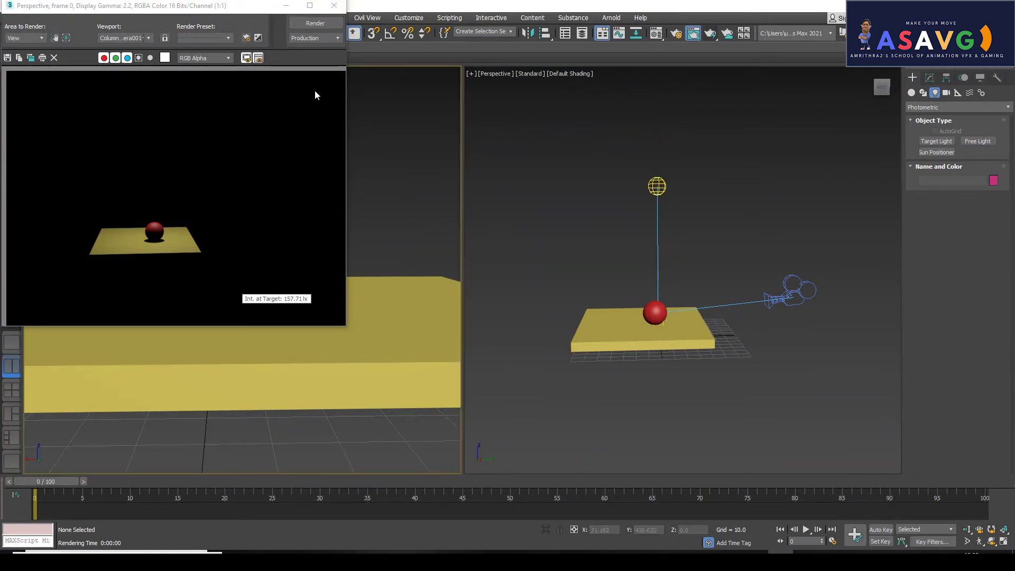
{"action": "left_click", "coordinate": [308, 30]}
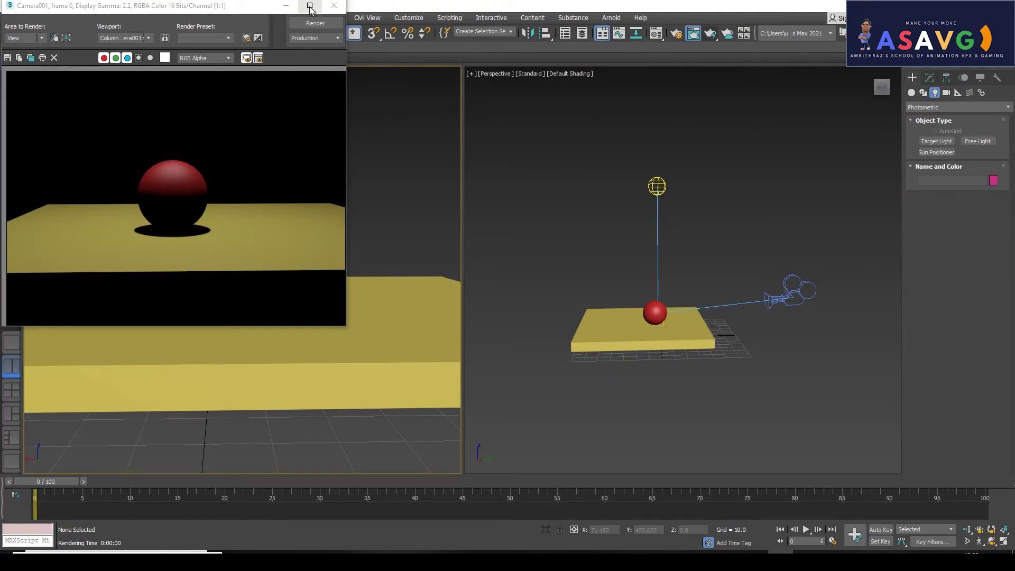
{"action": "left_click", "coordinate": [310, 6]}
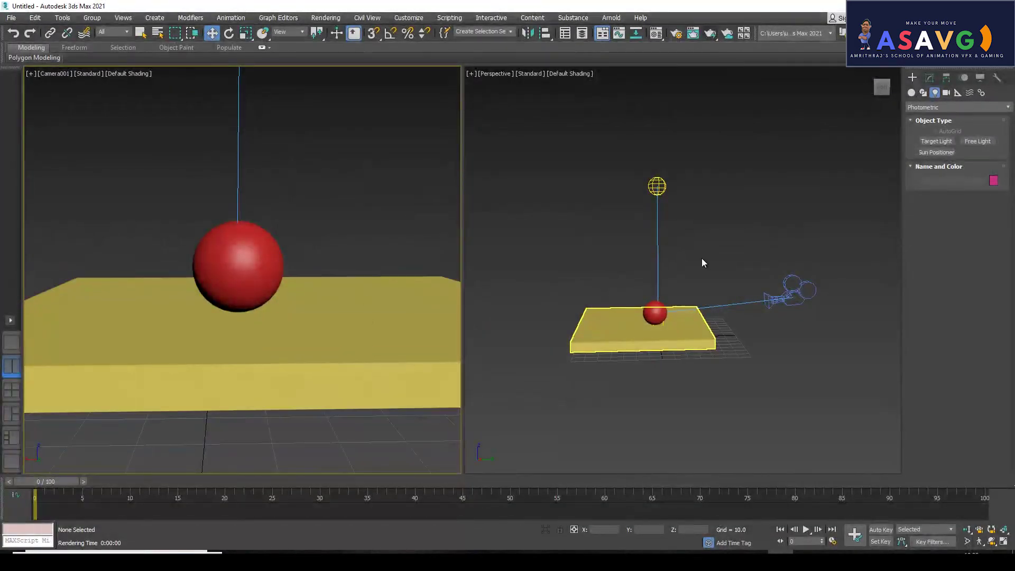
{"action": "left_click", "coordinate": [657, 185]}
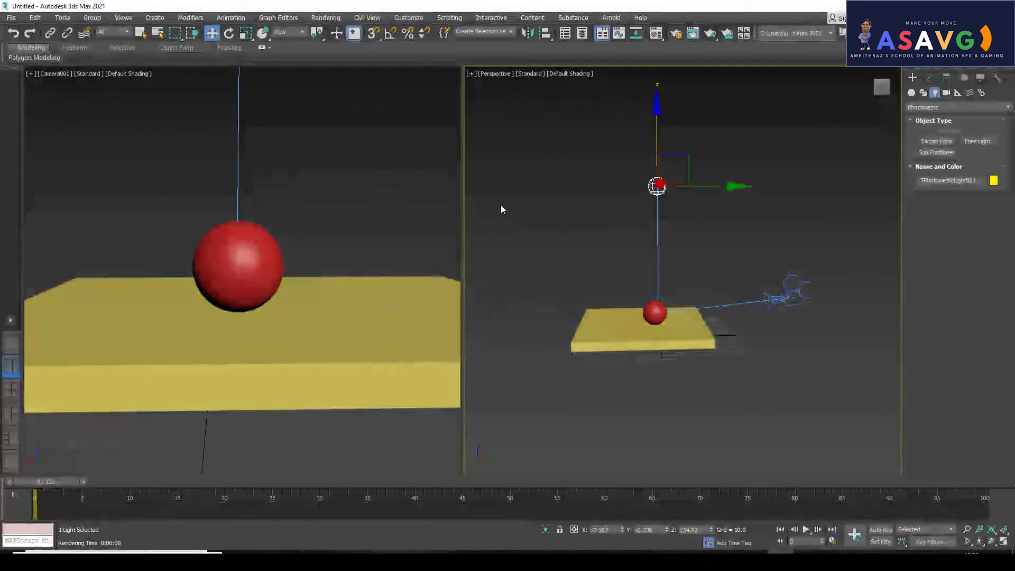
- Open Environment and Effects from Rendering > Exposure Control and enlarge the dialog
{"action": "left_click", "coordinate": [326, 18]}
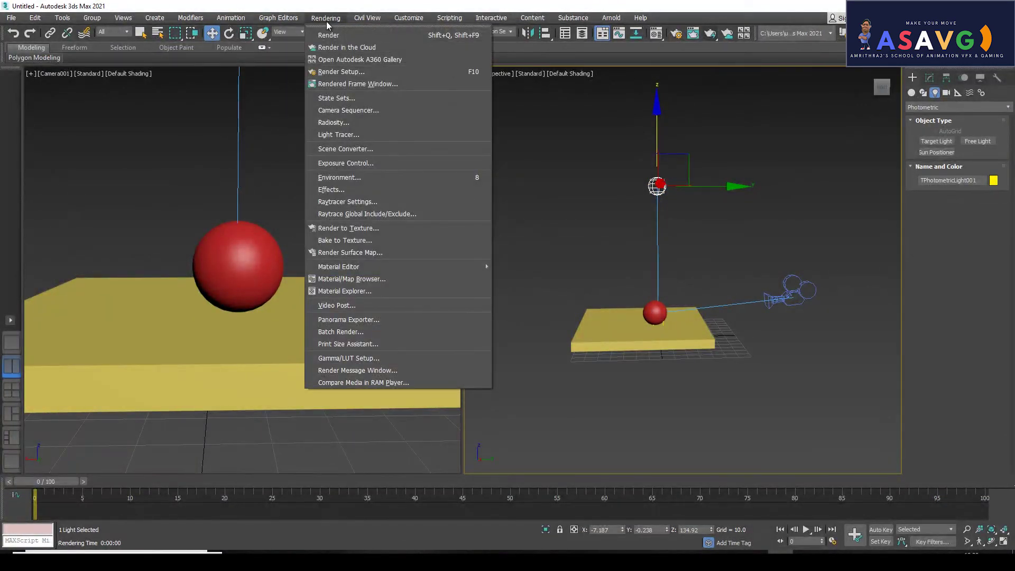
{"action": "mouse_move", "coordinate": [346, 162]}
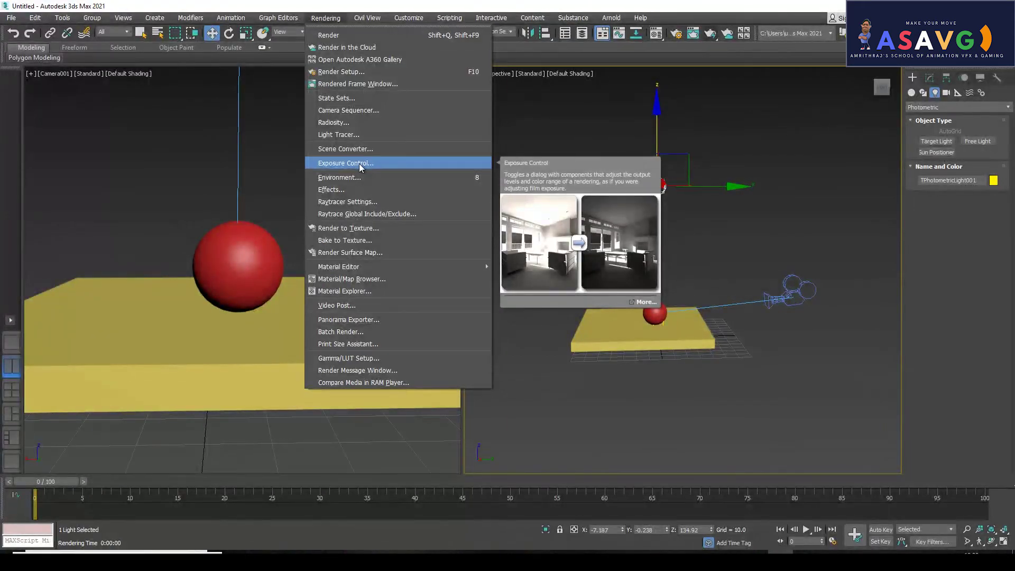
{"action": "left_click", "coordinate": [360, 163]}
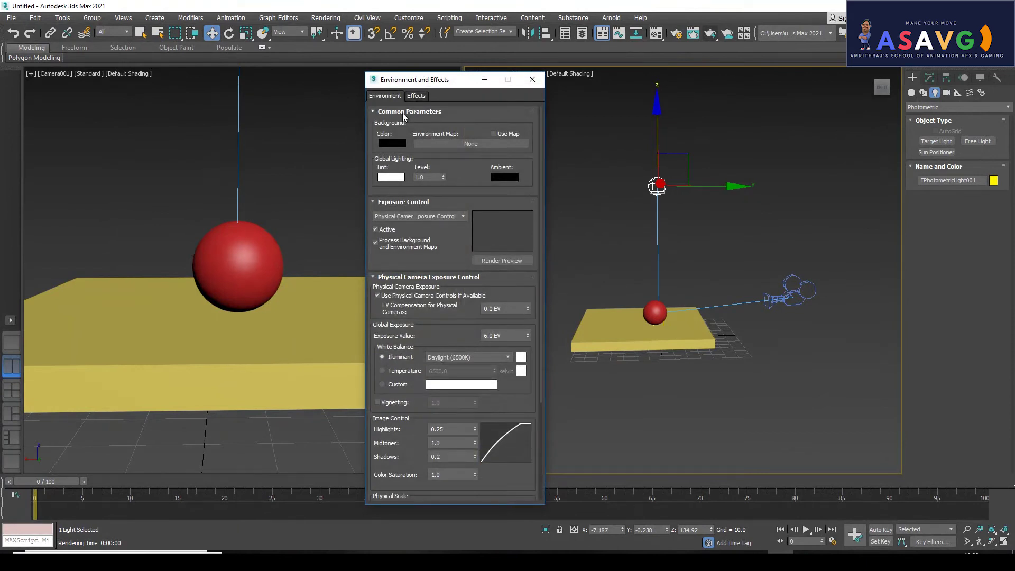
{"action": "mouse_move", "coordinate": [417, 87]}
{"action": "left_mouse_down"}
{"action": "mouse_move", "coordinate": [334, 78]}
{"action": "mouse_move", "coordinate": [414, 55]}
{"action": "left_mouse_up"}
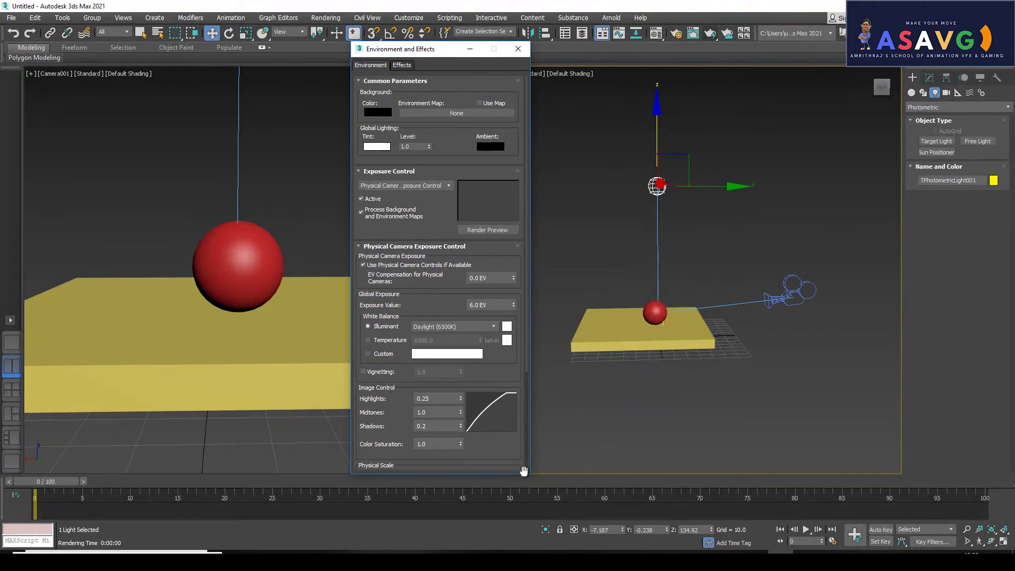
{"action": "left_click_drag", "start_coordinate": [527, 477], "coordinate": [528, 545]}
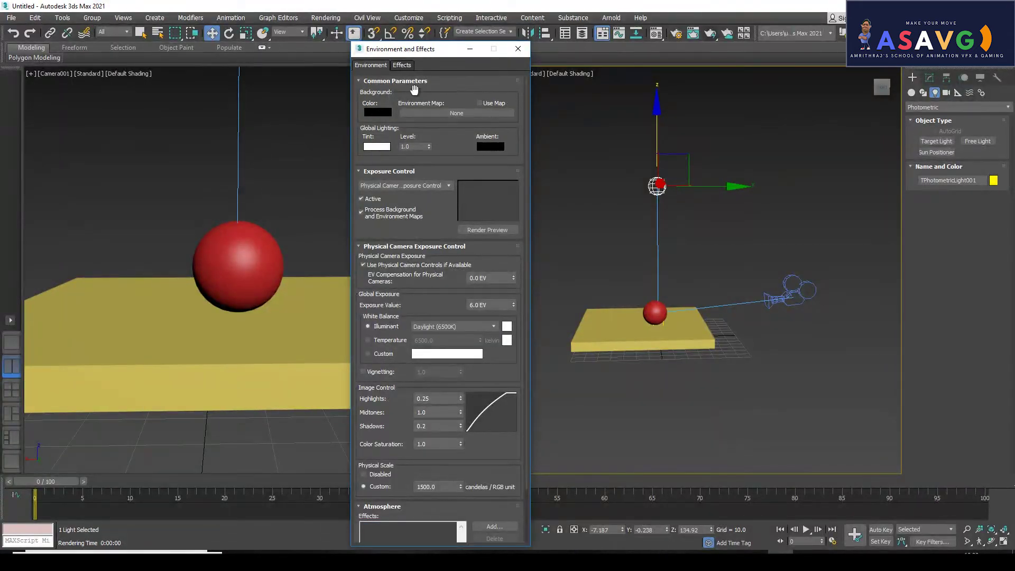
{"action": "left_click_drag", "start_coordinate": [409, 54], "coordinate": [406, 30]}
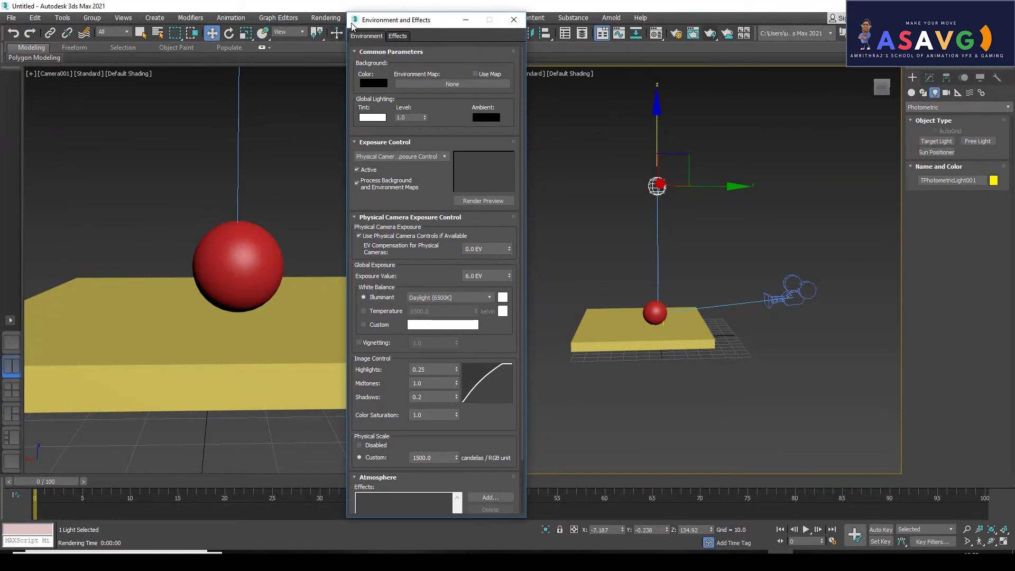
- Browse the Effects and Environment tabs and reposition the dialog to the left
{"action": "left_click", "coordinate": [396, 37]}
{"action": "left_click", "coordinate": [370, 37]}
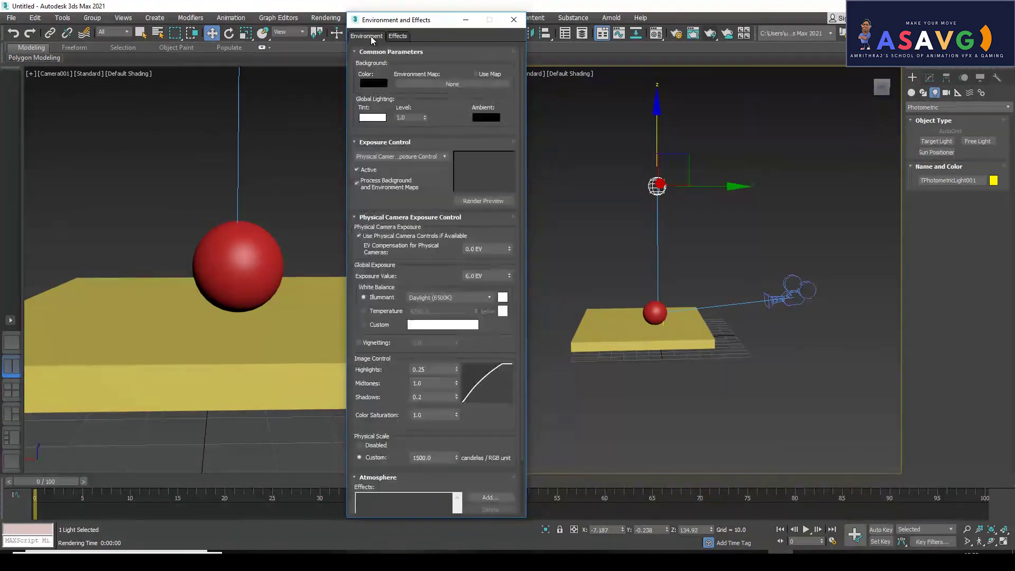
{"action": "left_click_drag", "start_coordinate": [418, 206], "coordinate": [421, 169]}
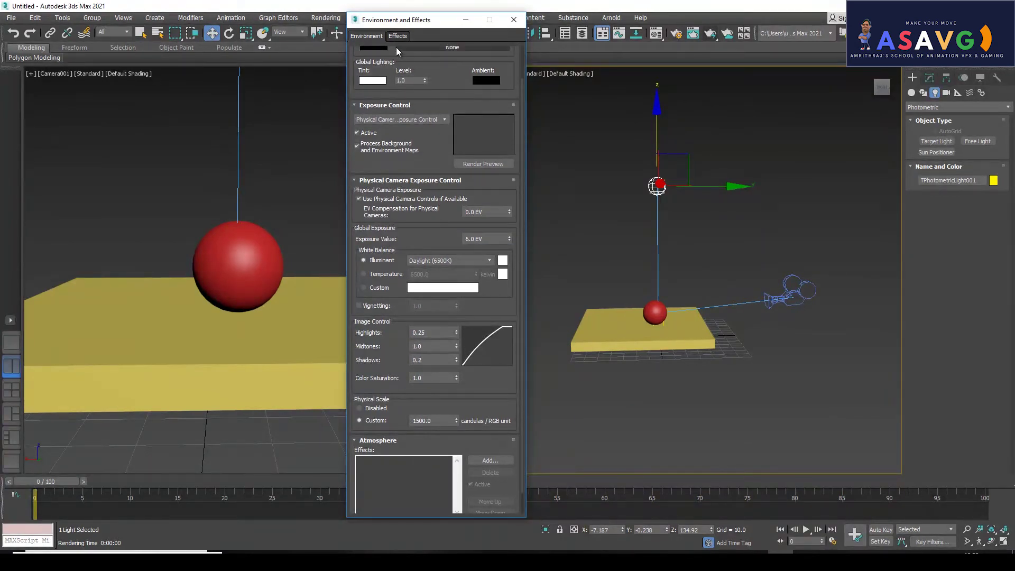
{"action": "left_click_drag", "start_coordinate": [430, 105], "coordinate": [432, 141]}
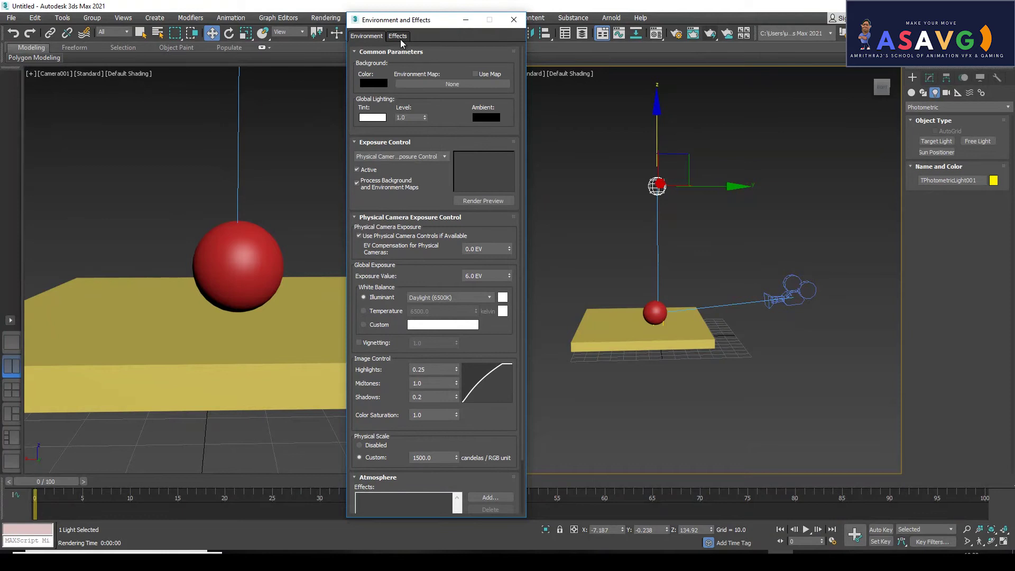
{"action": "left_click", "coordinate": [398, 37]}
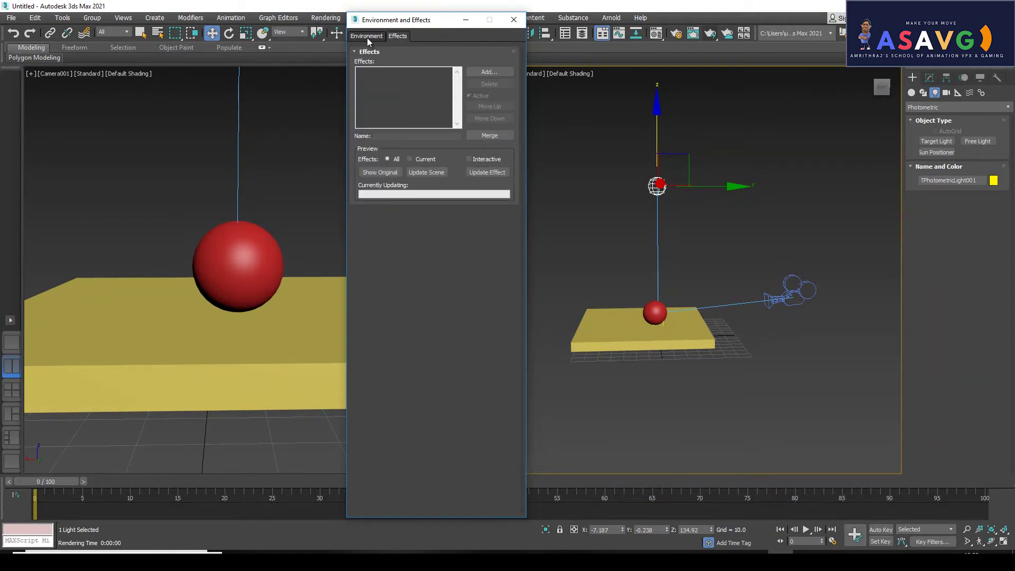
{"action": "left_click", "coordinate": [367, 37]}
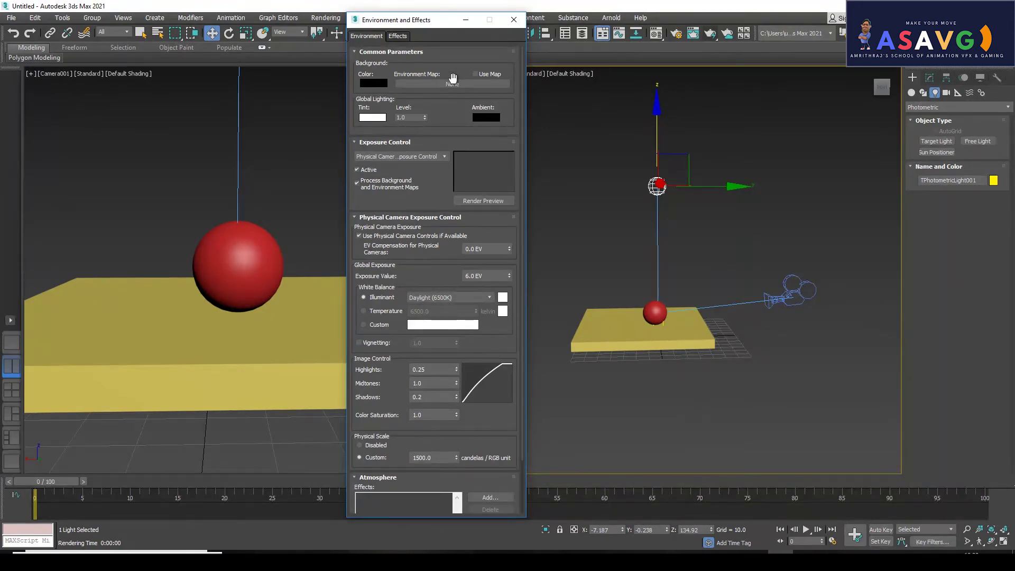
{"action": "left_click_drag", "start_coordinate": [424, 27], "coordinate": [381, 28]}
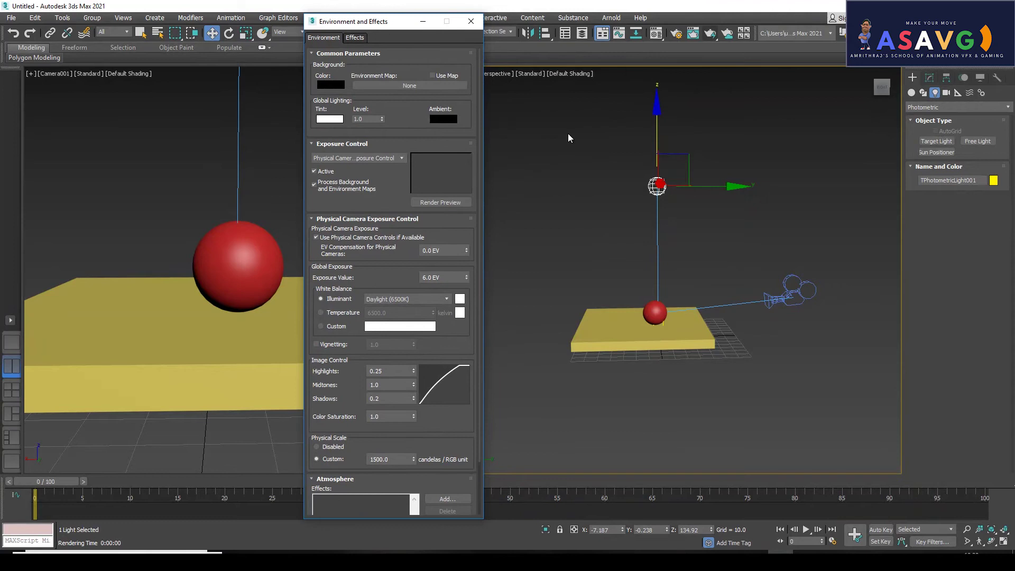
- Refresh the exposure preview from Camera001 and drag Exposure Value down to -11.6 EV
{"action": "left_click", "coordinate": [444, 205]}
{"action": "left_click", "coordinate": [267, 185]}
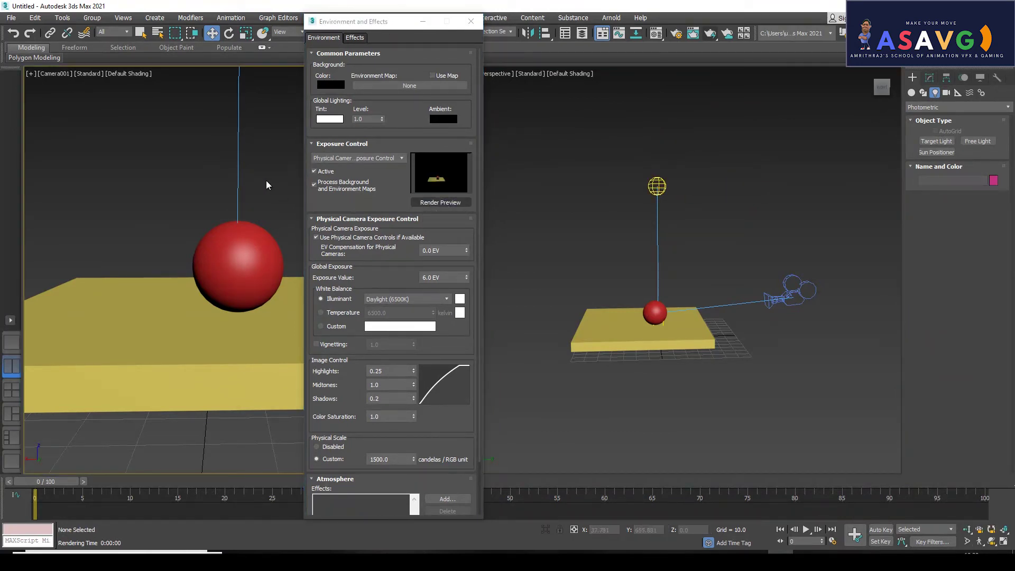
{"action": "left_click", "coordinate": [431, 206]}
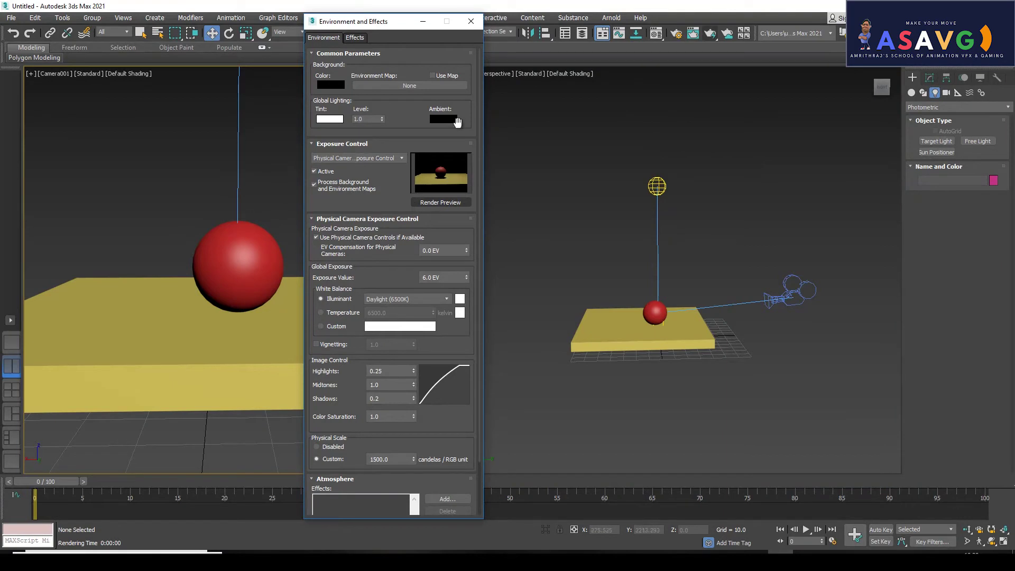
{"action": "left_click_drag", "start_coordinate": [382, 22], "coordinate": [395, 23]}
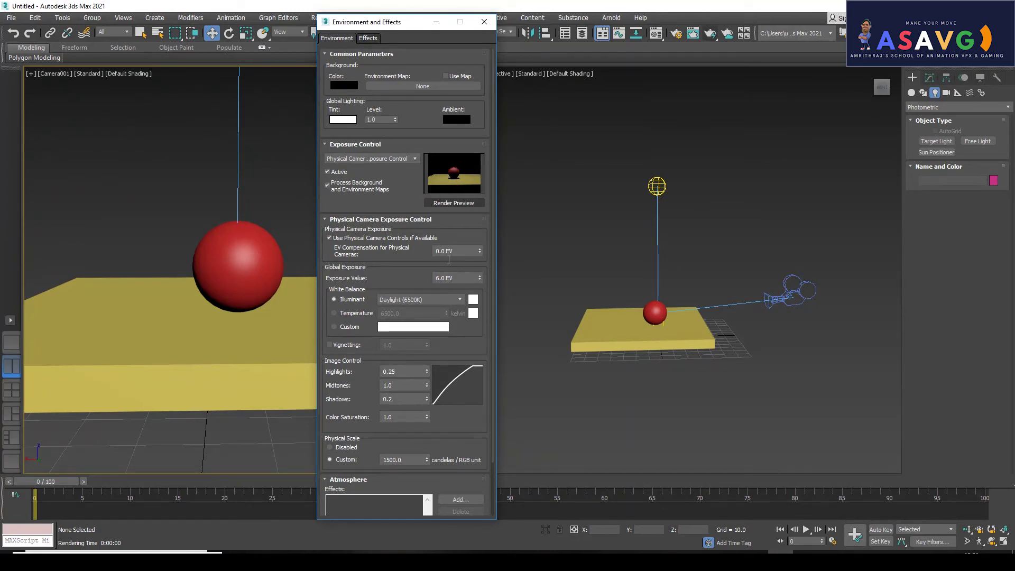
{"action": "left_click_drag", "start_coordinate": [404, 23], "coordinate": [439, 25]}
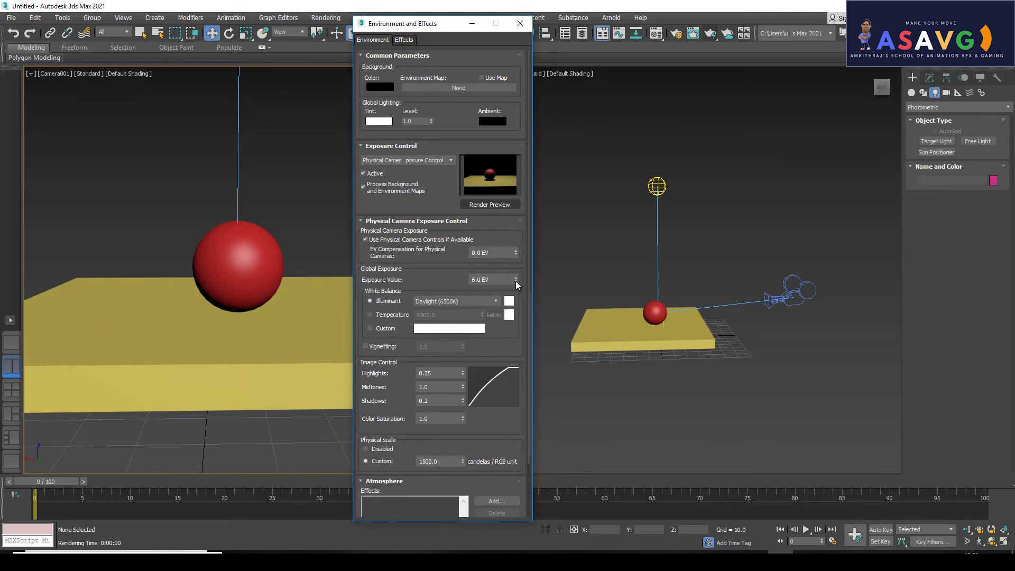
{"action": "left_click_drag", "start_coordinate": [516, 283], "coordinate": [516, 249]}
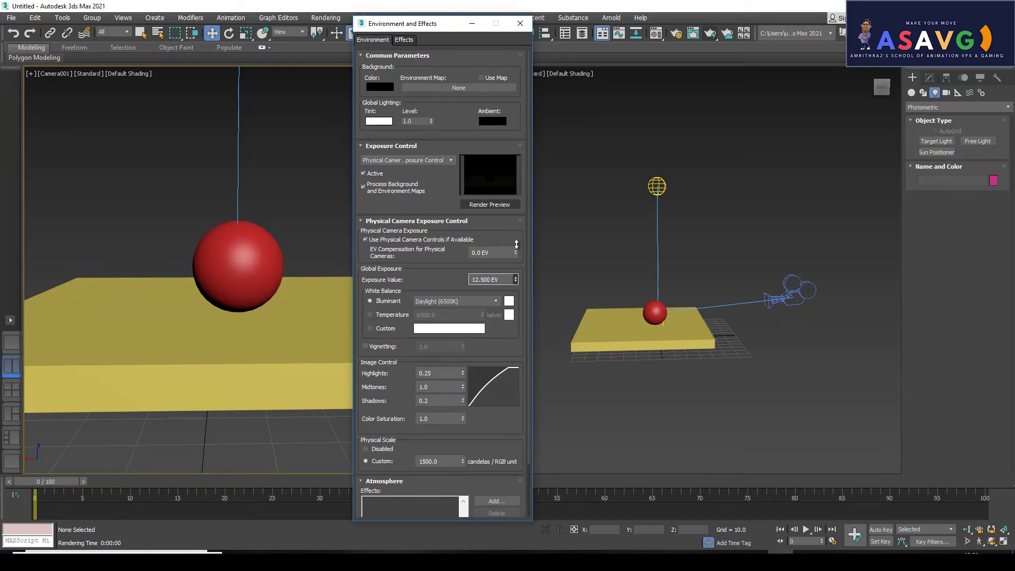
{"action": "left_click_drag", "start_coordinate": [516, 236], "coordinate": [511, 371]}
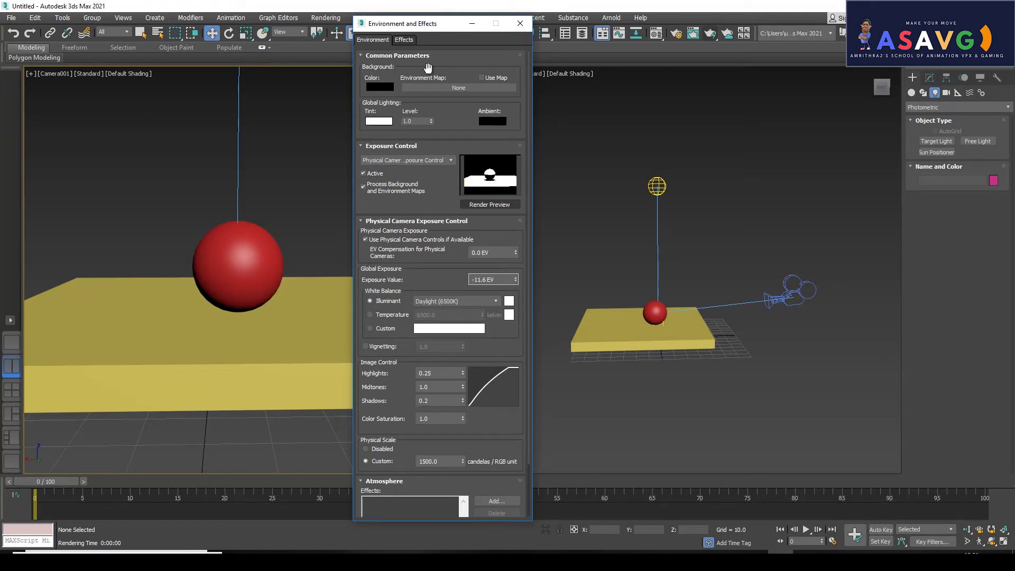
{"action": "left_click_drag", "start_coordinate": [447, 31], "coordinate": [455, 85]}
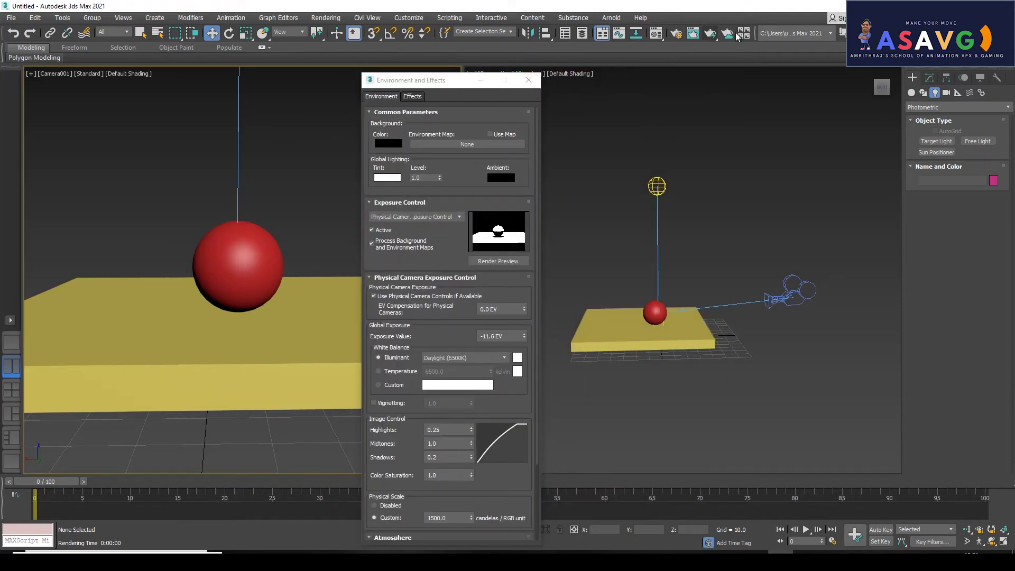
- Set Exposure Value to -1.0 EV and render Camera001 to check
{"action": "left_click", "coordinate": [710, 32]}
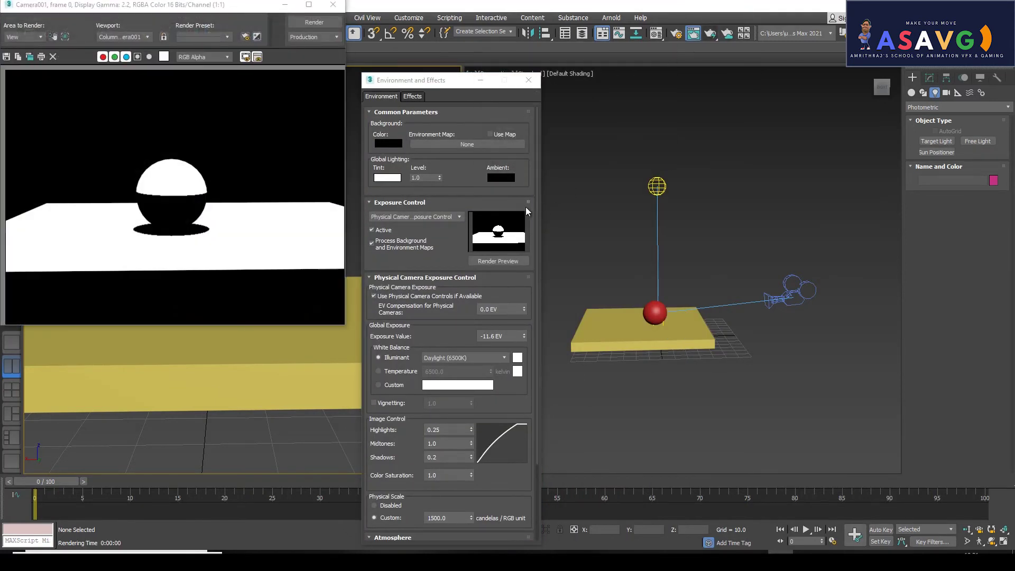
{"action": "left_click", "coordinate": [333, 4]}
{"action": "left_click_drag", "start_coordinate": [524, 335], "coordinate": [529, 311]}
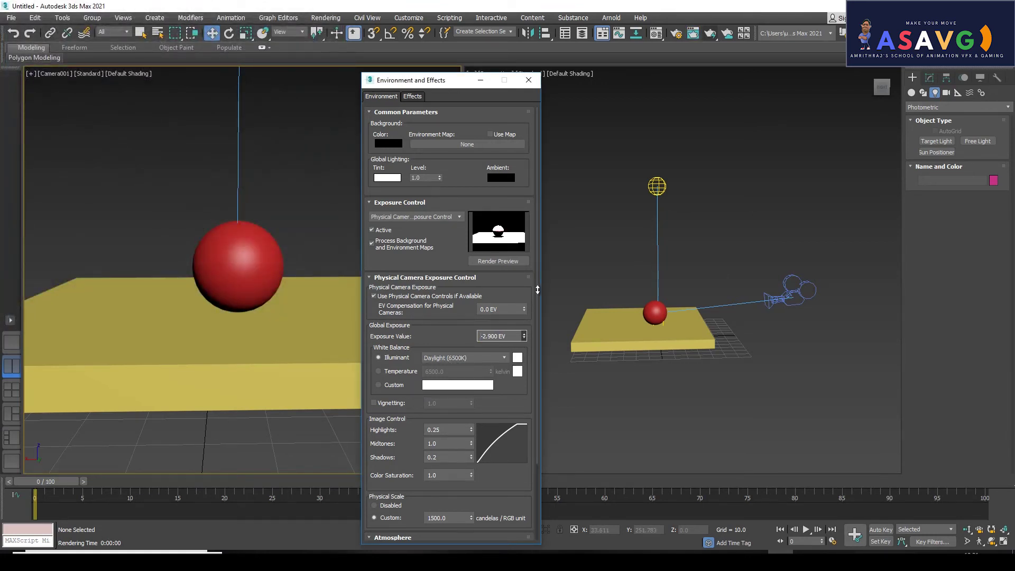
{"action": "key", "text": "Return"}
{"action": "left_click", "coordinate": [693, 35]}
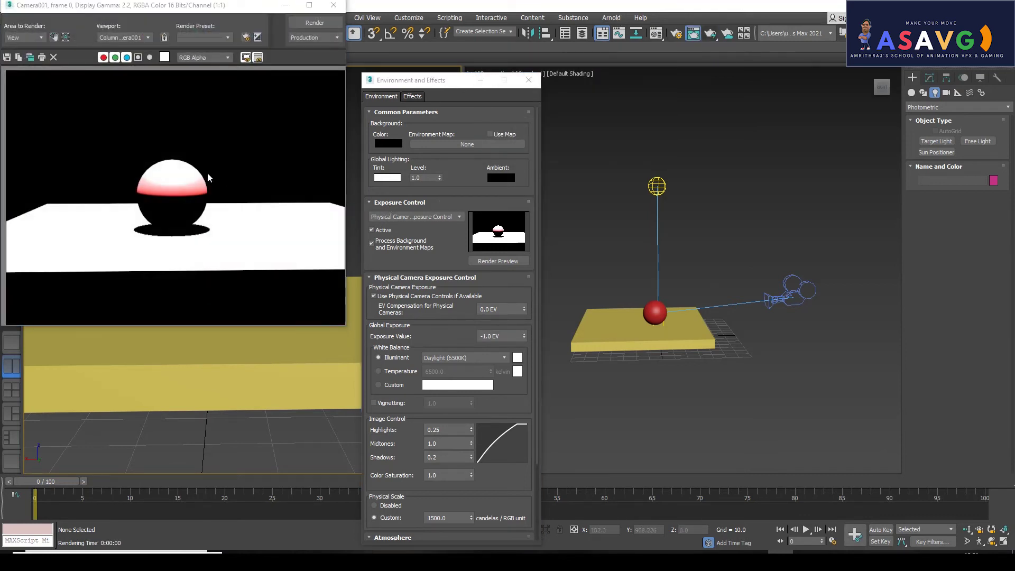
{"action": "left_click", "coordinate": [333, 5]}
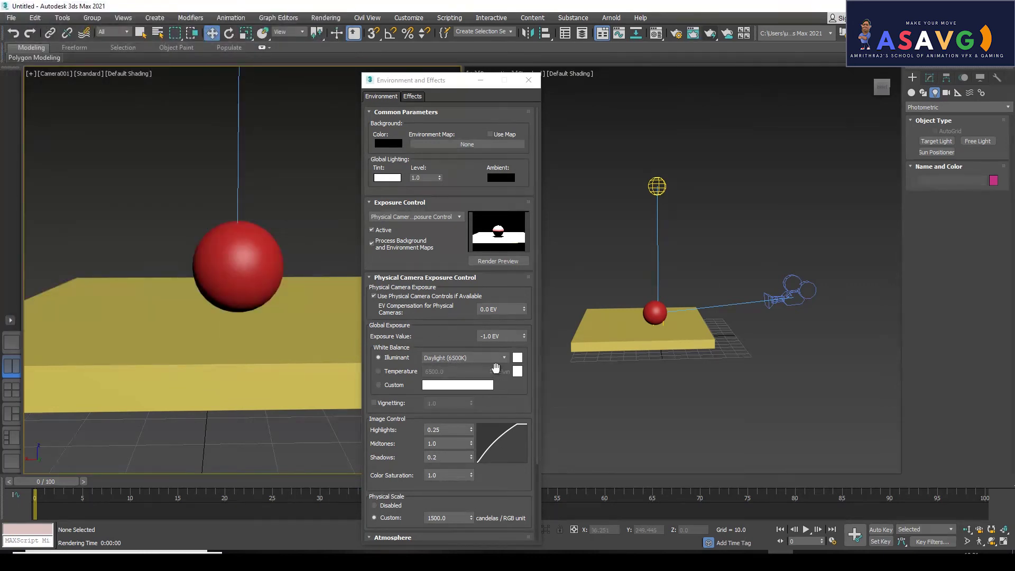
- Raise Exposure Value to 6.4 EV and check the Camera001 render
{"action": "left_click_drag", "start_coordinate": [524, 337], "coordinate": [535, 296]}
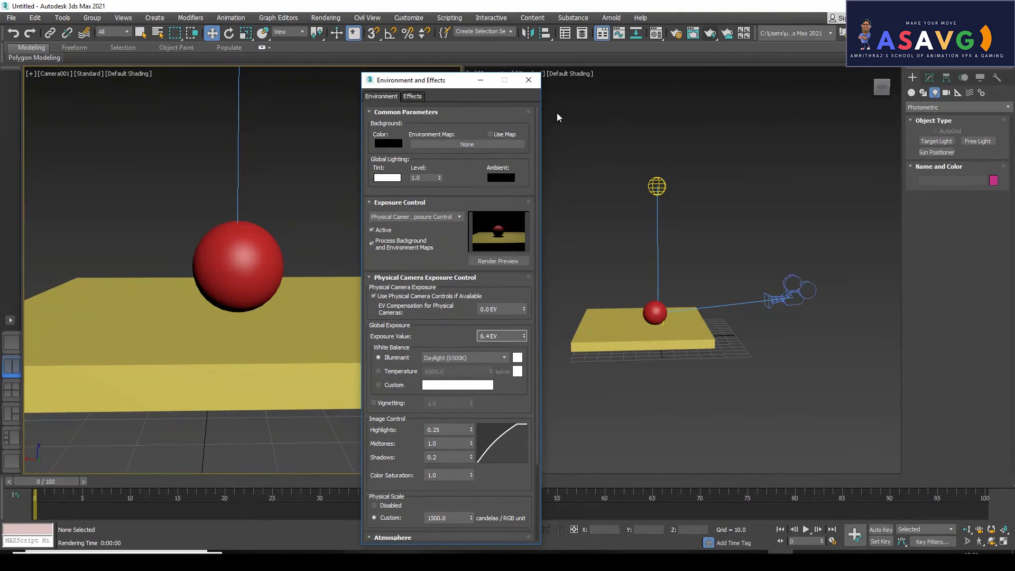
{"action": "left_click", "coordinate": [712, 36]}
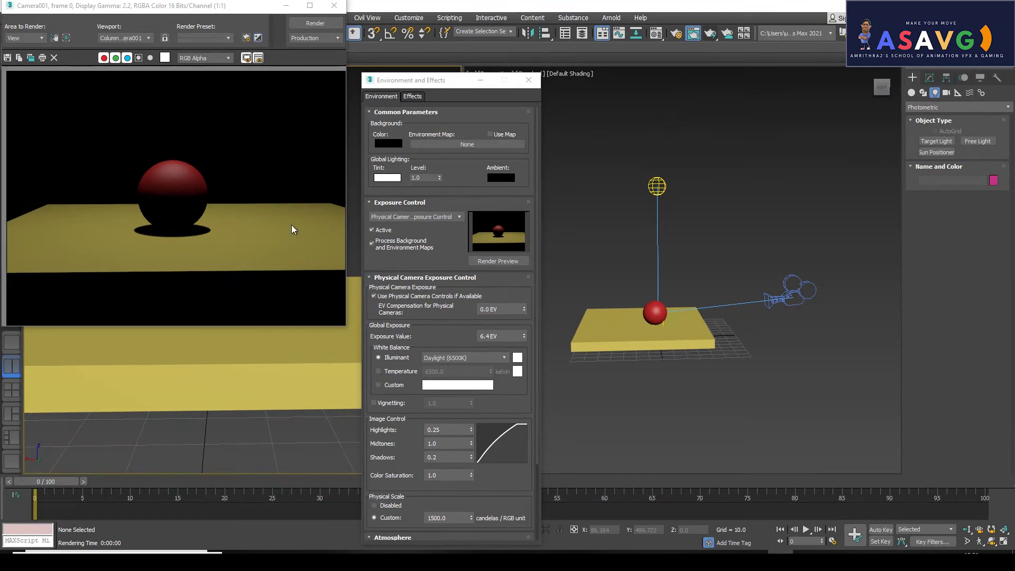
{"action": "left_click", "coordinate": [334, 6]}
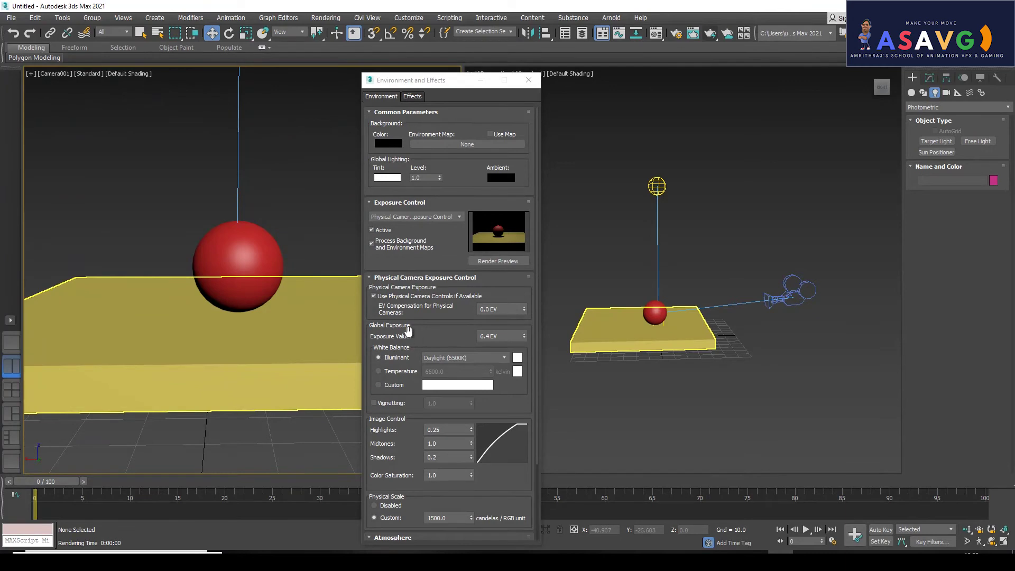
{"action": "left_click_drag", "start_coordinate": [410, 86], "coordinate": [421, 74]}
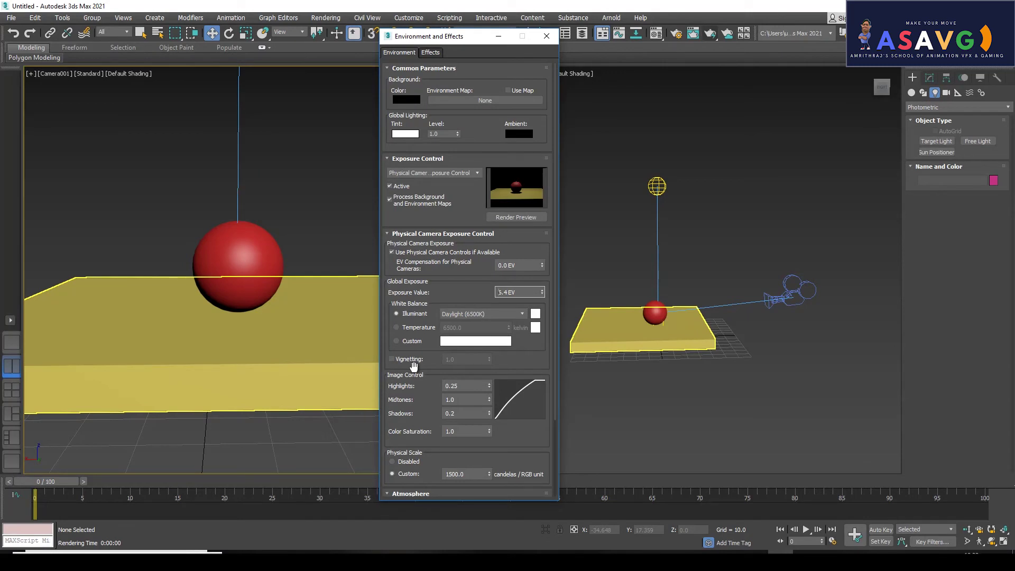
- Set Exposure Value to 5.4 EV and Shadows to 1.0, then render Camera001
{"action": "type", "text": "5.4"}
{"action": "key", "text": "Return"}
{"action": "mouse_move", "coordinate": [487, 416]}
{"action": "left_mouse_down"}
{"action": "mouse_move", "coordinate": [498, 396]}
{"action": "mouse_move", "coordinate": [497, 430]}
{"action": "mouse_move", "coordinate": [497, 397]}
{"action": "left_mouse_up"}
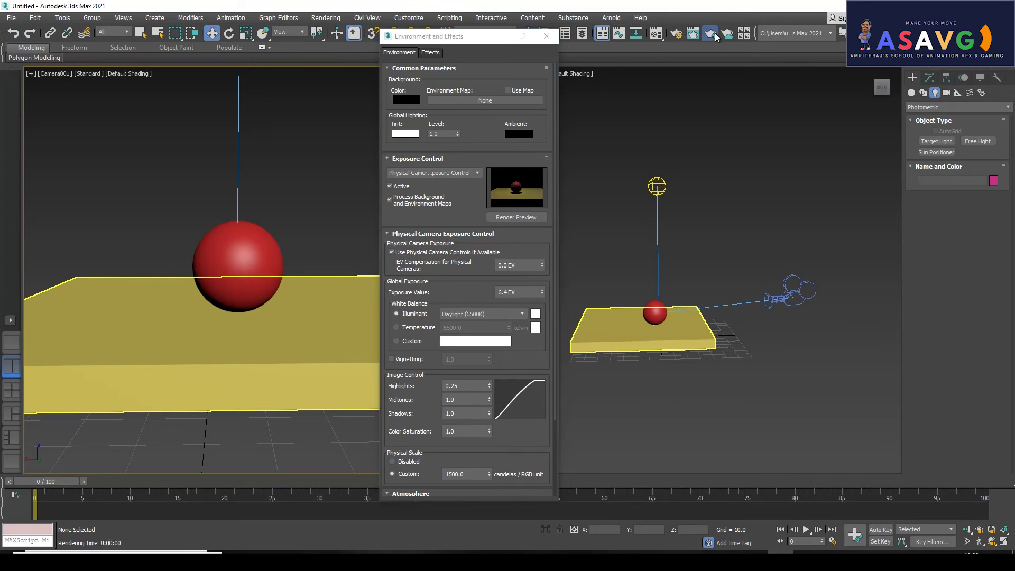
{"action": "left_click", "coordinate": [713, 33]}
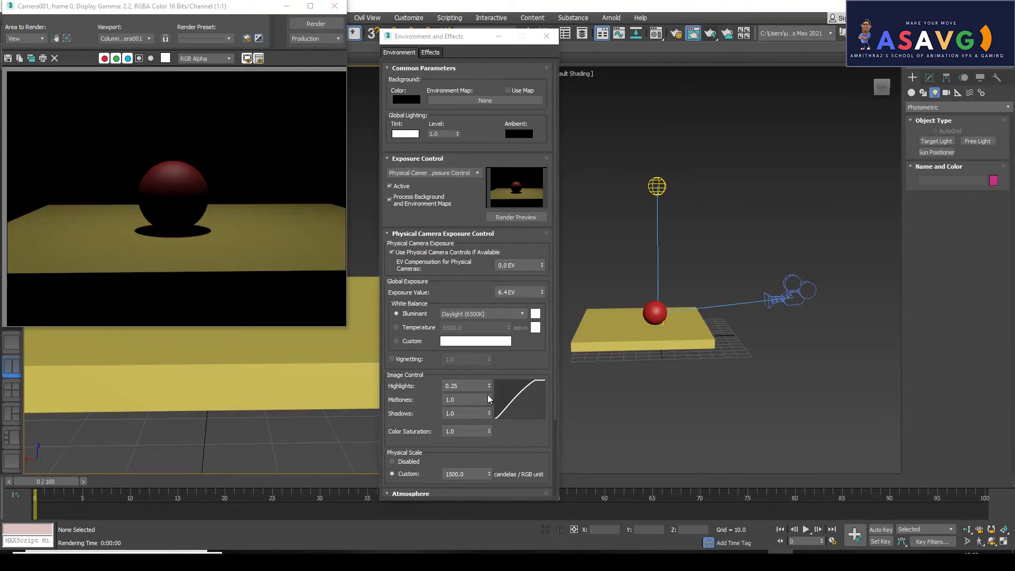
- Set Shadows to 0.0 and Midtones to 4.0, then re-render Camera001
{"action": "left_click", "coordinate": [489, 415]}
{"action": "left_click", "coordinate": [489, 415]}
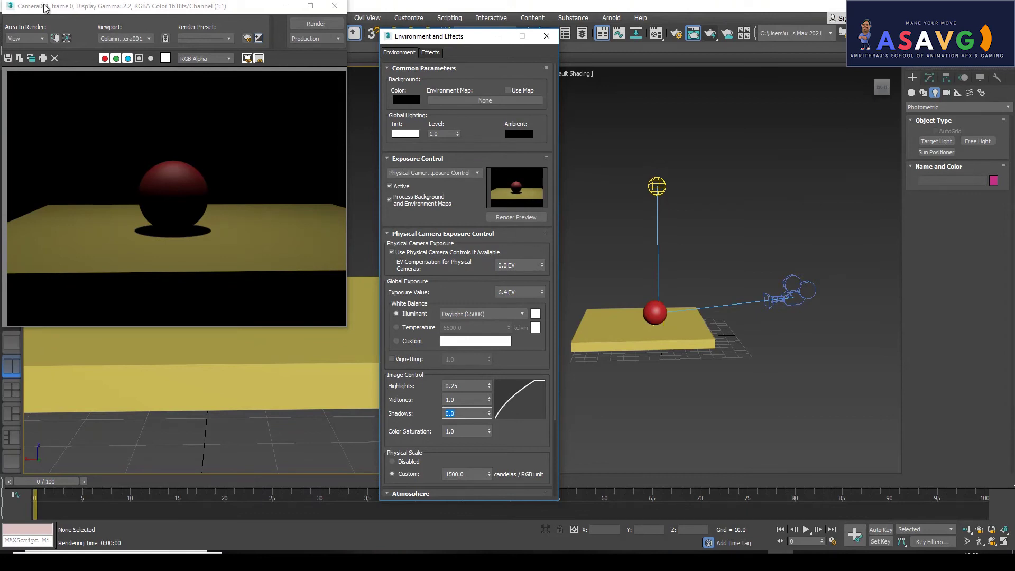
{"action": "left_click", "coordinate": [315, 24]}
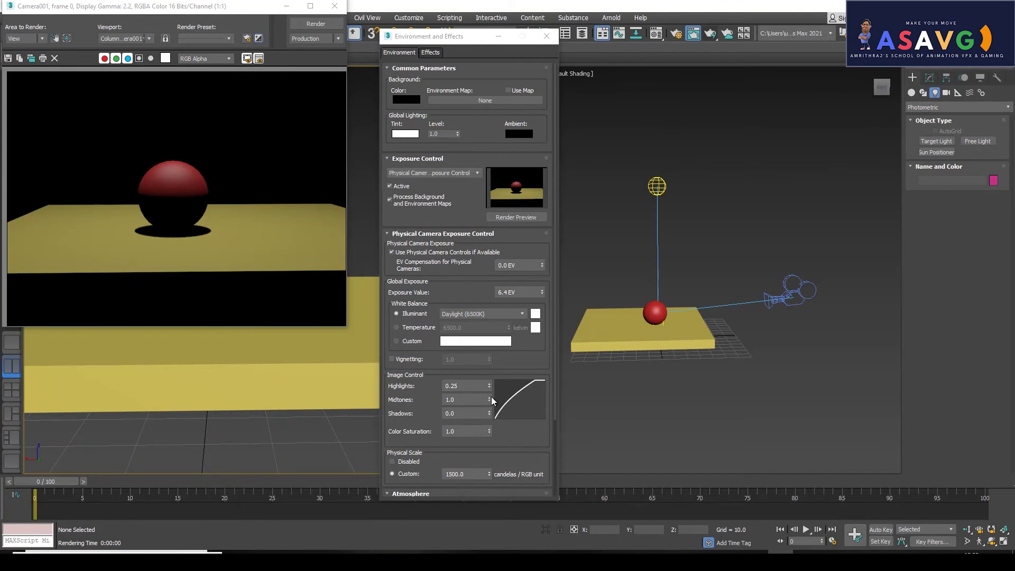
{"action": "left_click_drag", "start_coordinate": [490, 403], "coordinate": [489, 299]}
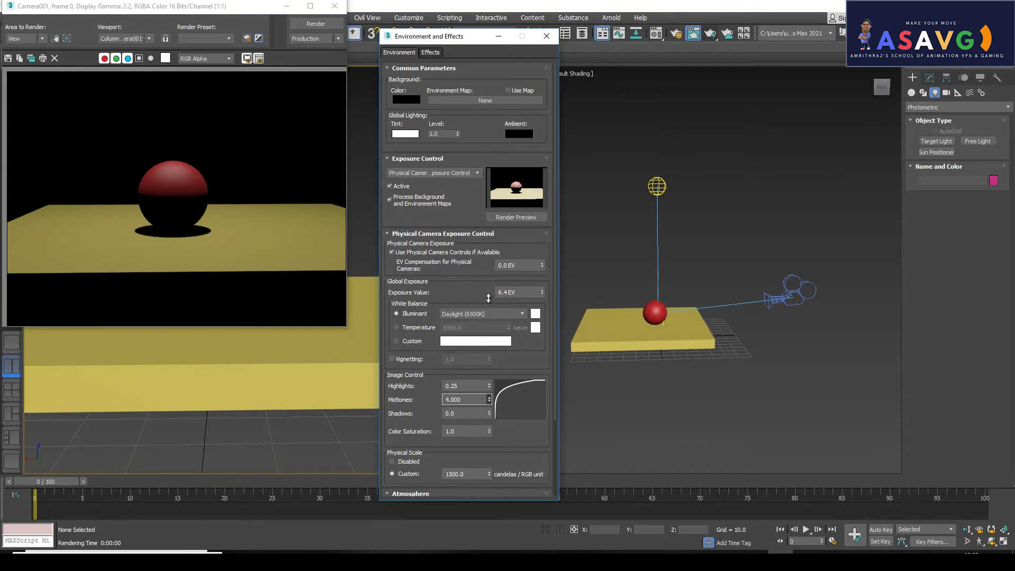
{"action": "left_click", "coordinate": [311, 26]}
{"action": "left_click", "coordinate": [334, 6]}
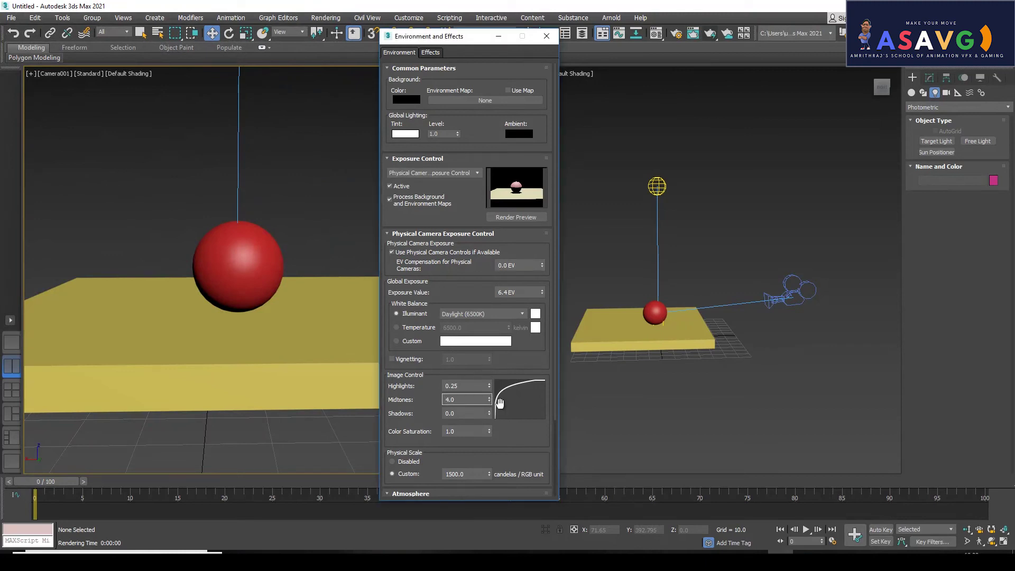
- Try Midtones 0.1, then set Highlights, Shadows and Midtones all to 1.0
{"action": "type", "text": "0.1"}
{"action": "key", "text": "Return"}
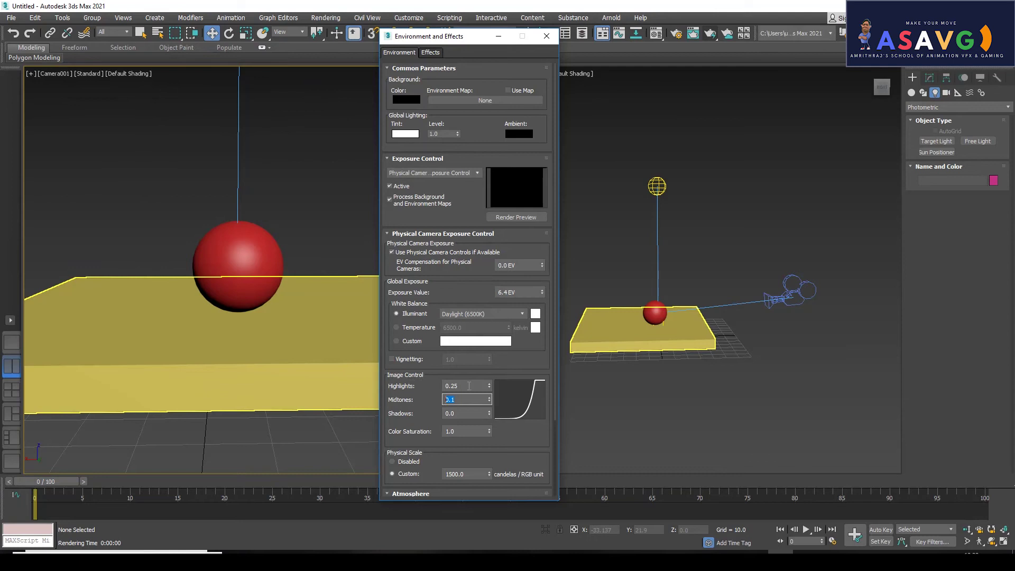
{"action": "left_click_drag", "start_coordinate": [489, 384], "coordinate": [491, 370]}
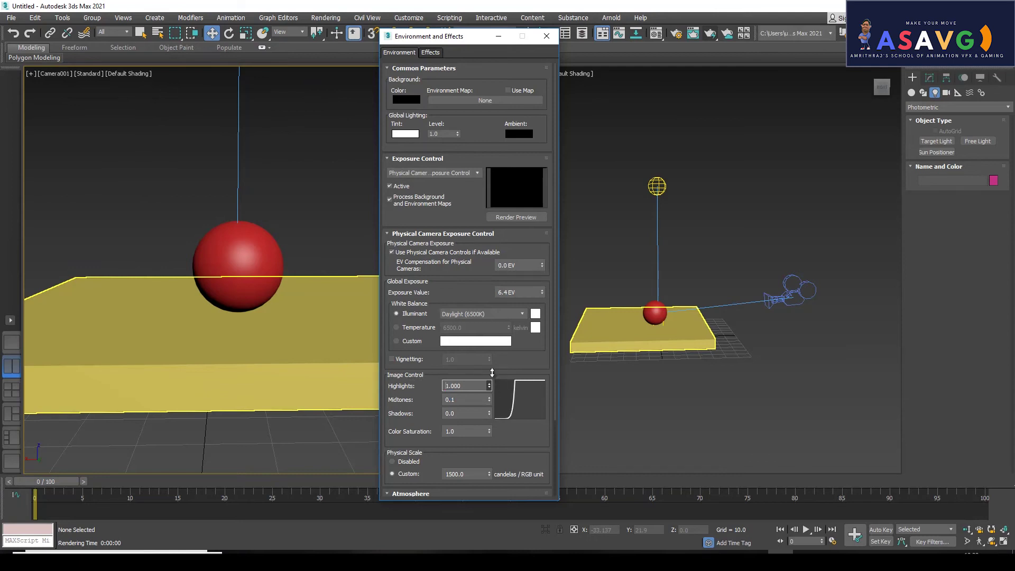
{"action": "left_click", "coordinate": [489, 414]}
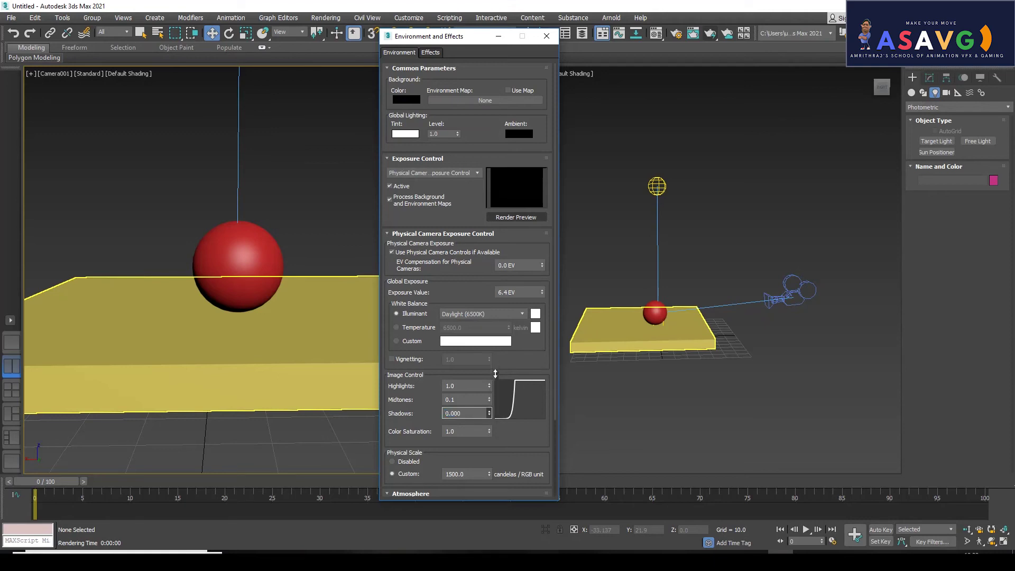
{"action": "left_click_drag", "start_coordinate": [467, 415], "coordinate": [384, 404]}
{"action": "left_click_drag", "start_coordinate": [468, 398], "coordinate": [374, 397]}
{"action": "type", "text": "1.0"}
{"action": "key", "text": "Return"}
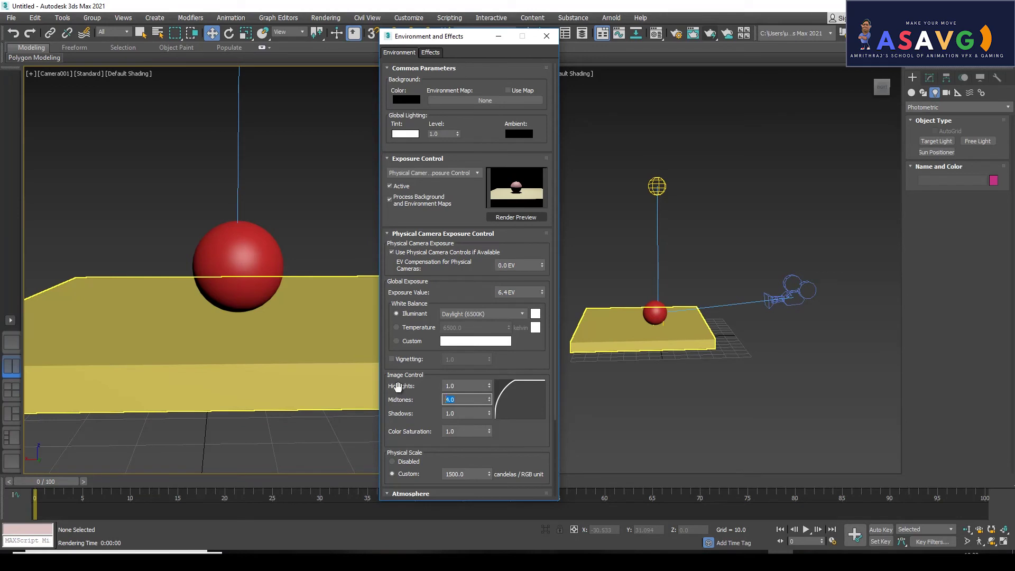
{"action": "type", "text": "1"}
{"action": "key", "text": "Return"}
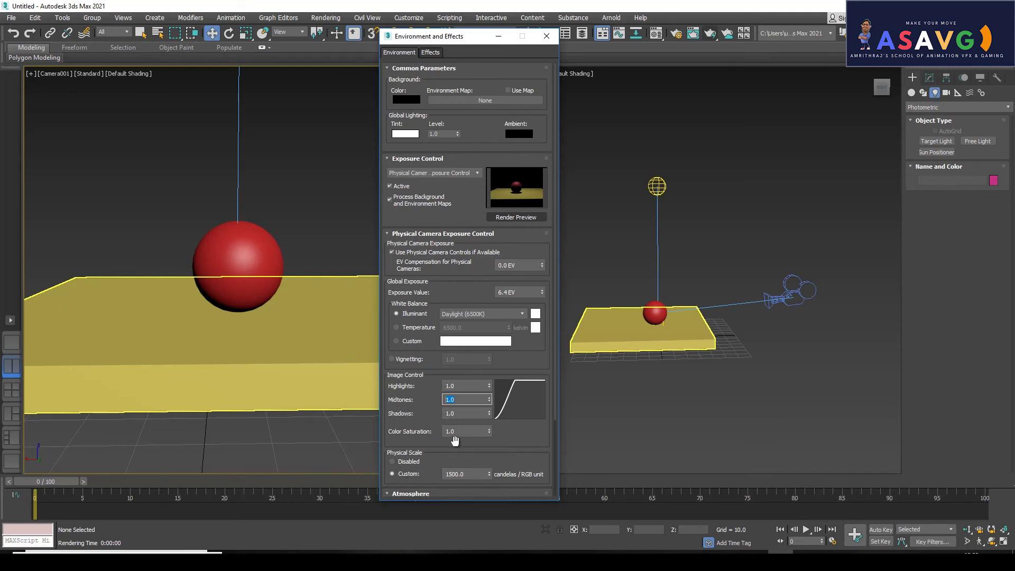
- Boost Color Saturation to 5.0 and render the camera view
{"action": "left_click_drag", "start_coordinate": [489, 430], "coordinate": [490, 407]}
{"action": "left_click", "coordinate": [704, 38]}
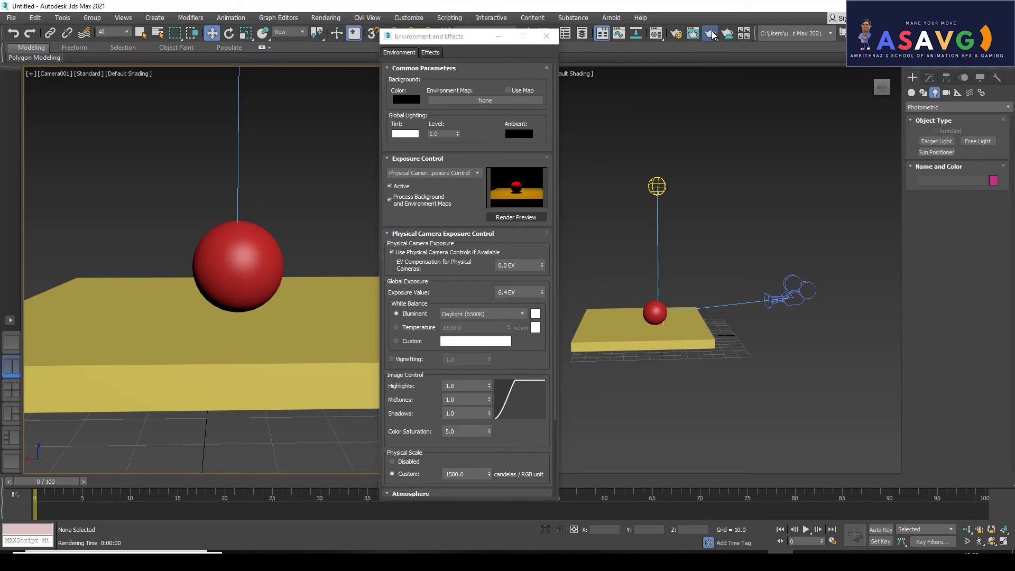
{"action": "left_click", "coordinate": [357, 18]}
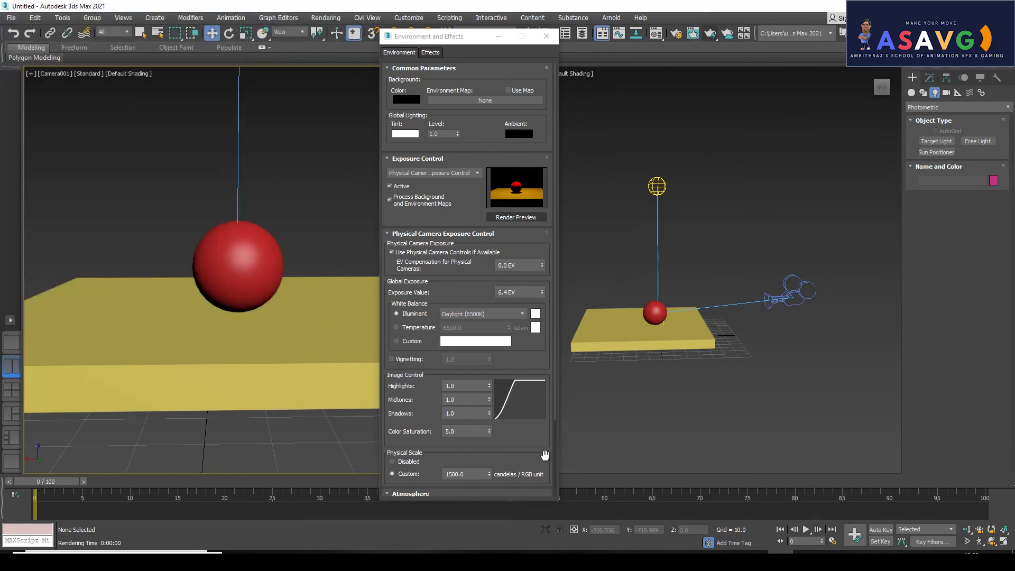
- Drop Color Saturation to 0.0 and render a greyscale camera view
{"action": "left_click", "coordinate": [489, 432]}
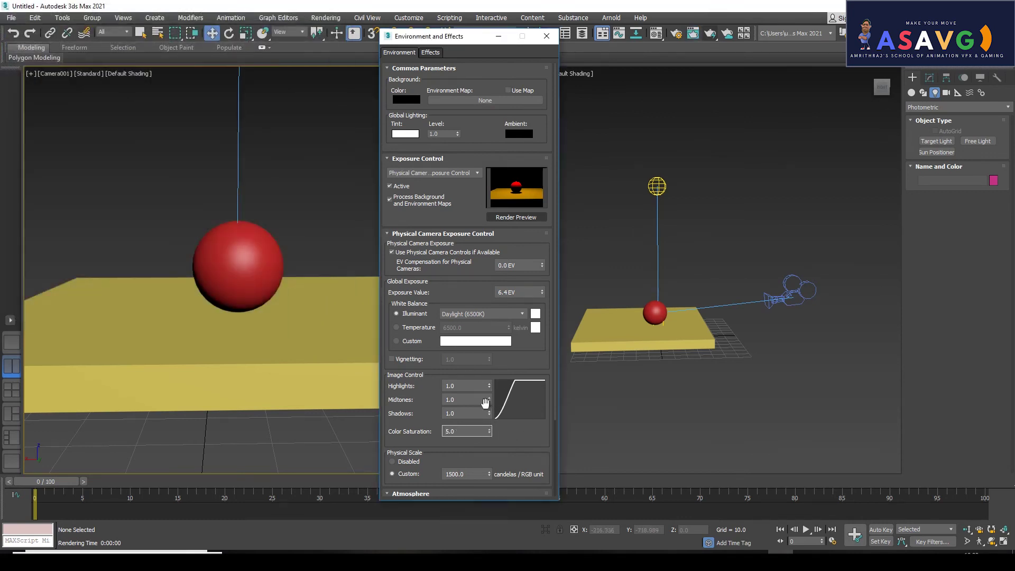
{"action": "left_click_drag", "start_coordinate": [488, 402], "coordinate": [492, 473]}
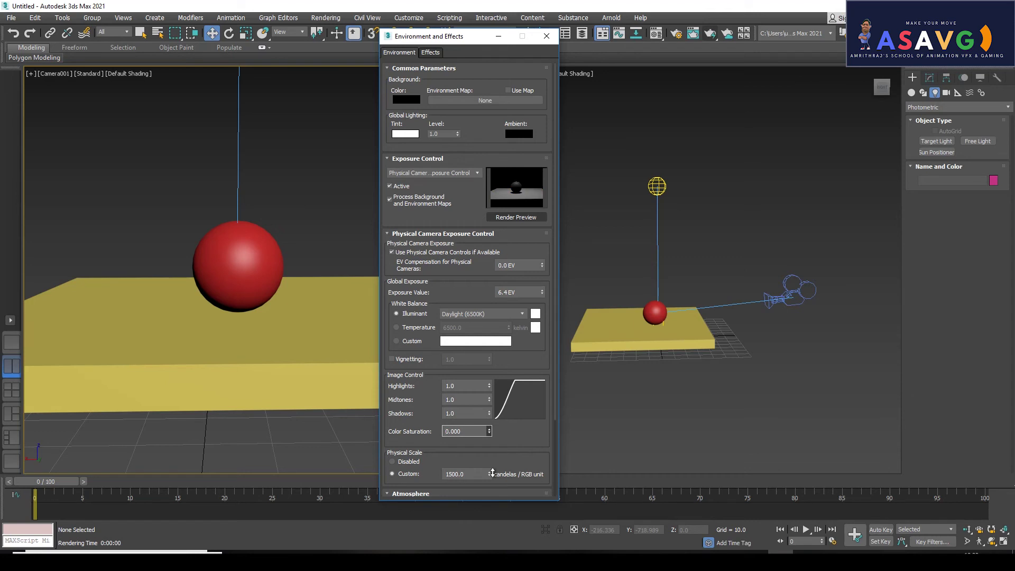
{"action": "type", "text": "0"}
{"action": "left_click", "coordinate": [710, 35]}
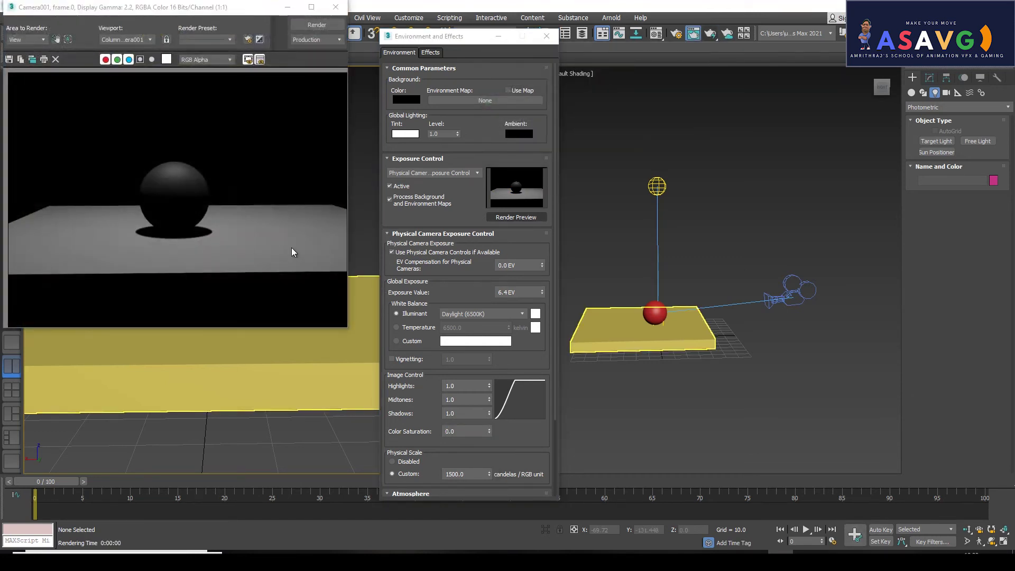
{"action": "left_click", "coordinate": [336, 8]}
{"action": "type", "text": "1"}
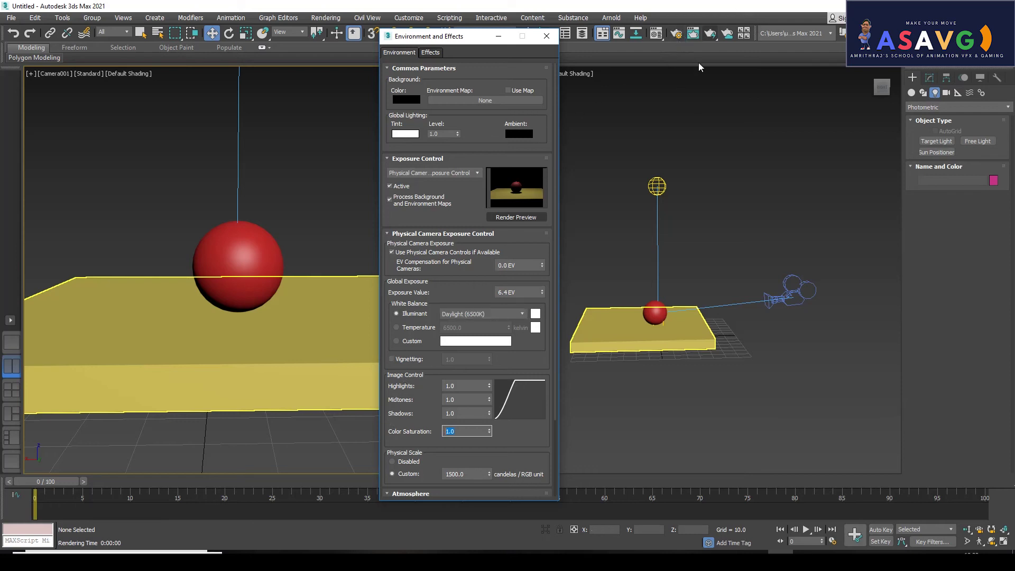
- Render at saturation 1.0, then reveal Atmosphere and move the Environment dialog right
{"action": "left_click", "coordinate": [703, 36]}
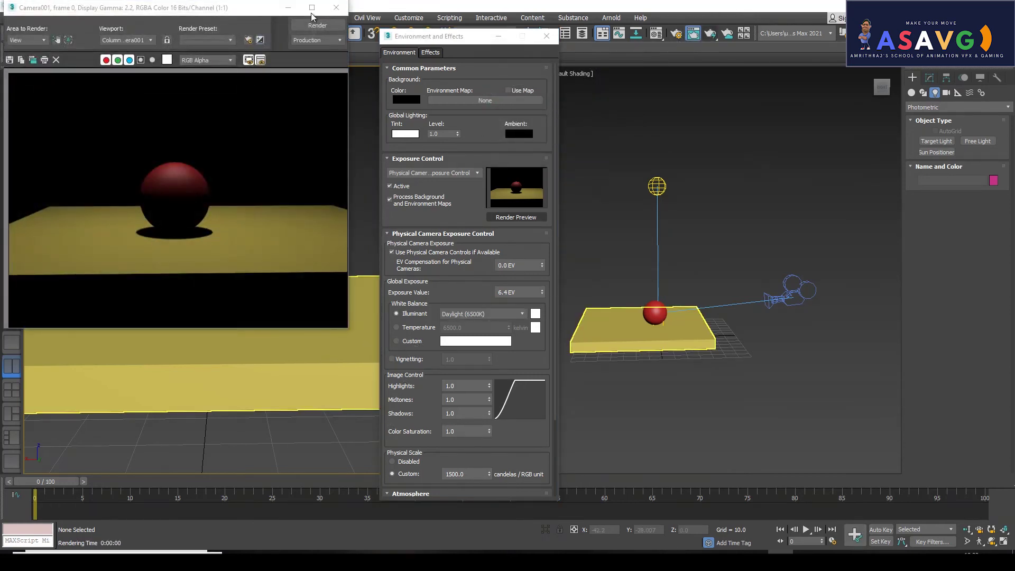
{"action": "left_click", "coordinate": [334, 7]}
{"action": "left_click_drag", "start_coordinate": [523, 361], "coordinate": [525, 266]}
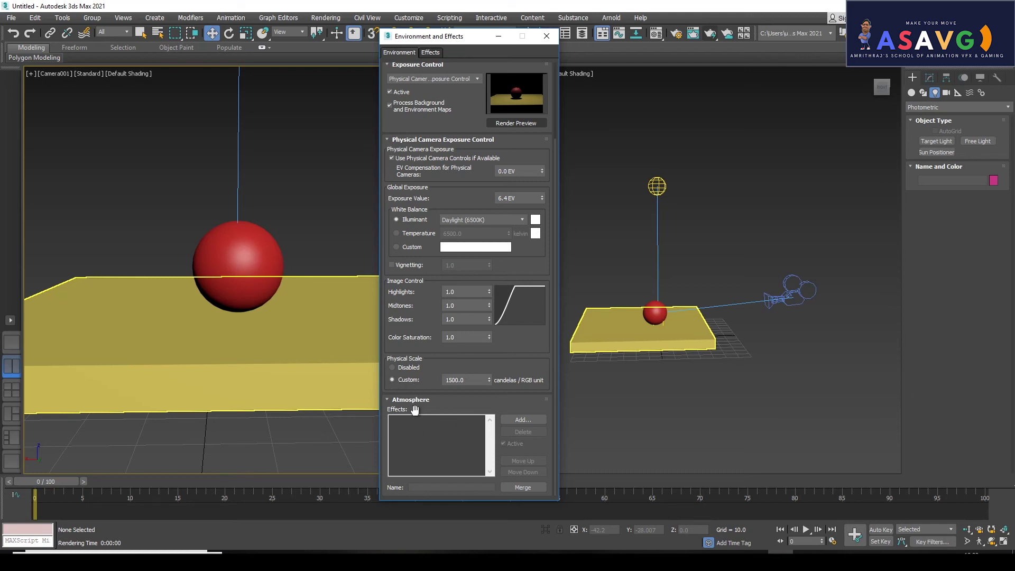
{"action": "left_click_drag", "start_coordinate": [426, 36], "coordinate": [502, 35]}
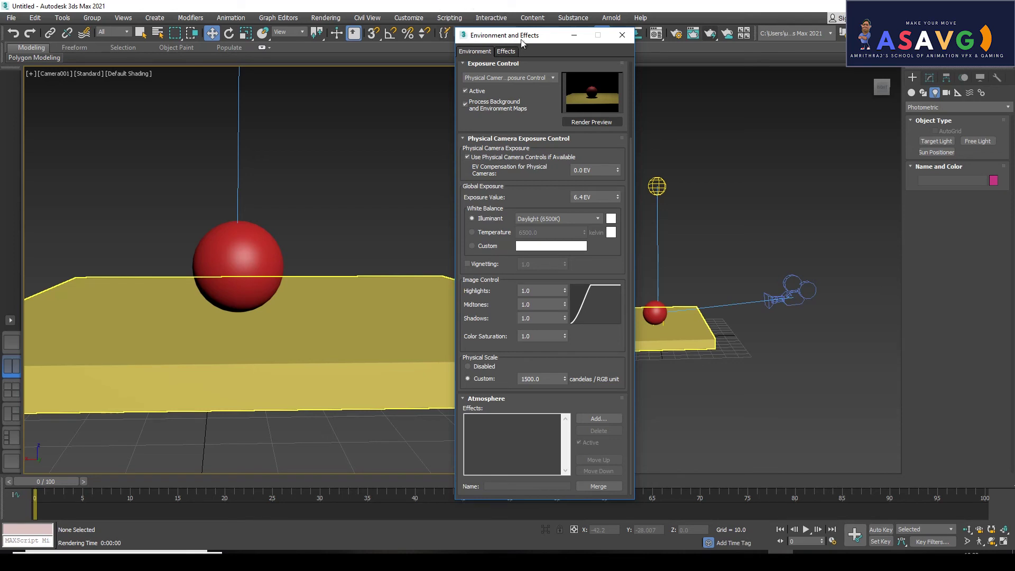
- Open the Atmosphere Add list and pick Volume Fog from the available effects
{"action": "left_click_drag", "start_coordinate": [521, 42], "coordinate": [497, 27]}
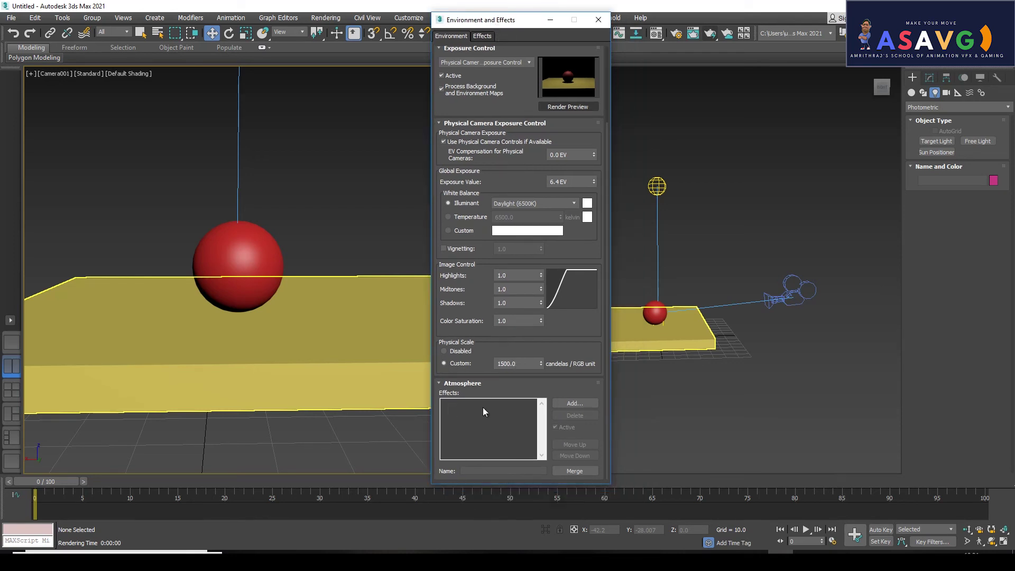
{"action": "left_click", "coordinate": [578, 402]}
{"action": "left_click", "coordinate": [579, 404]}
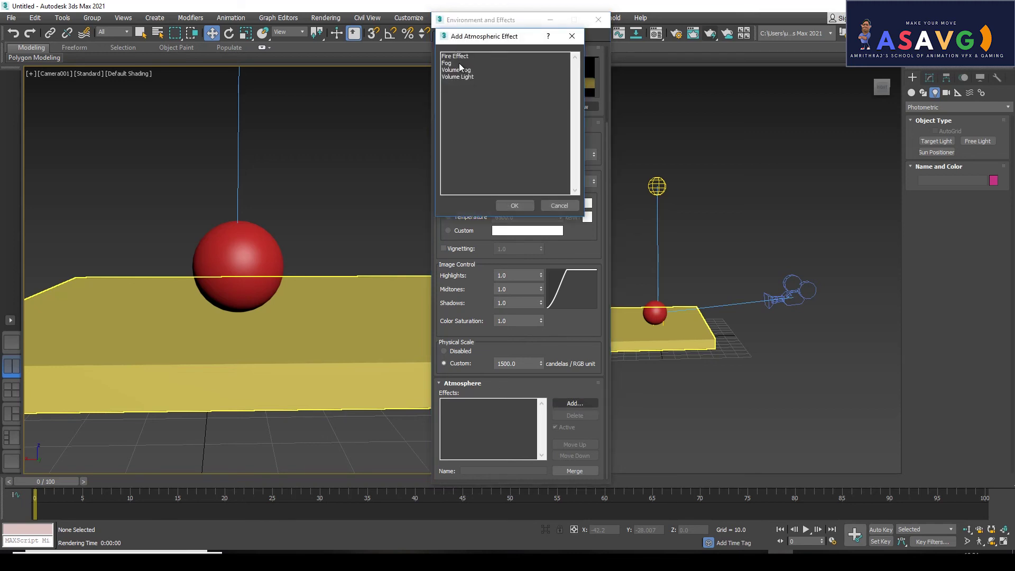
{"action": "left_click_drag", "start_coordinate": [454, 39], "coordinate": [420, 49]}
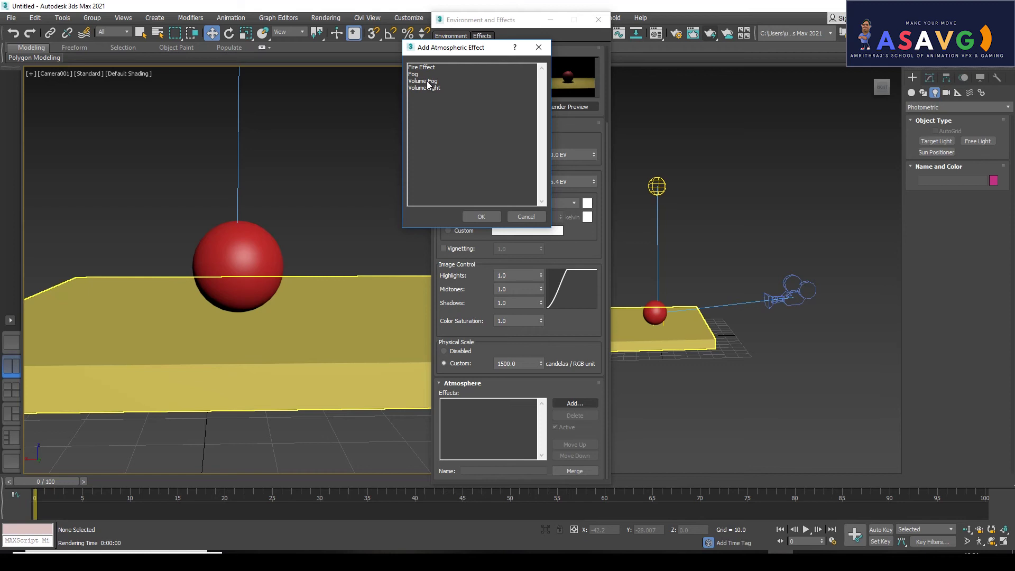
{"action": "left_click", "coordinate": [538, 47]}
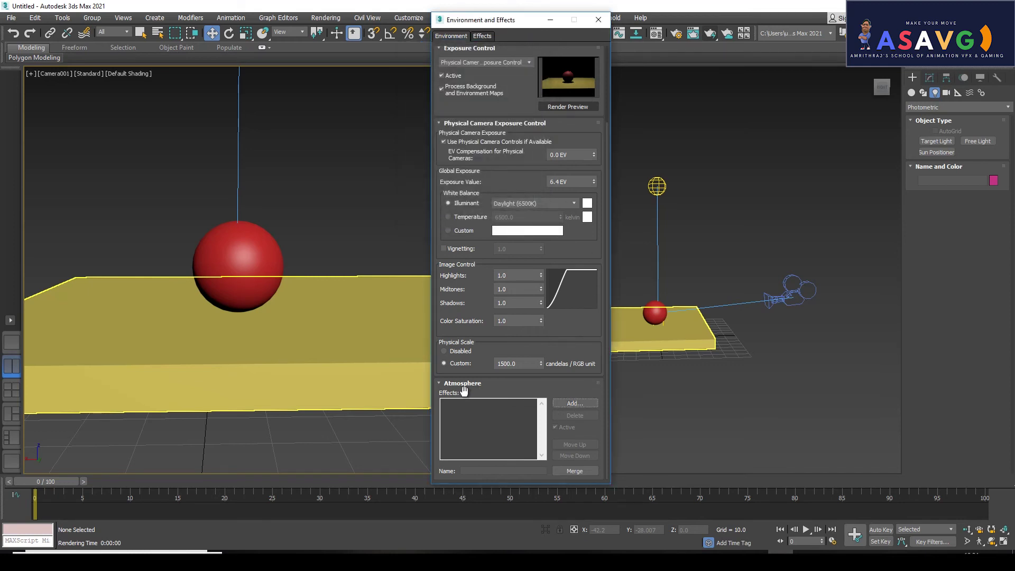
{"action": "left_click", "coordinate": [568, 404]}
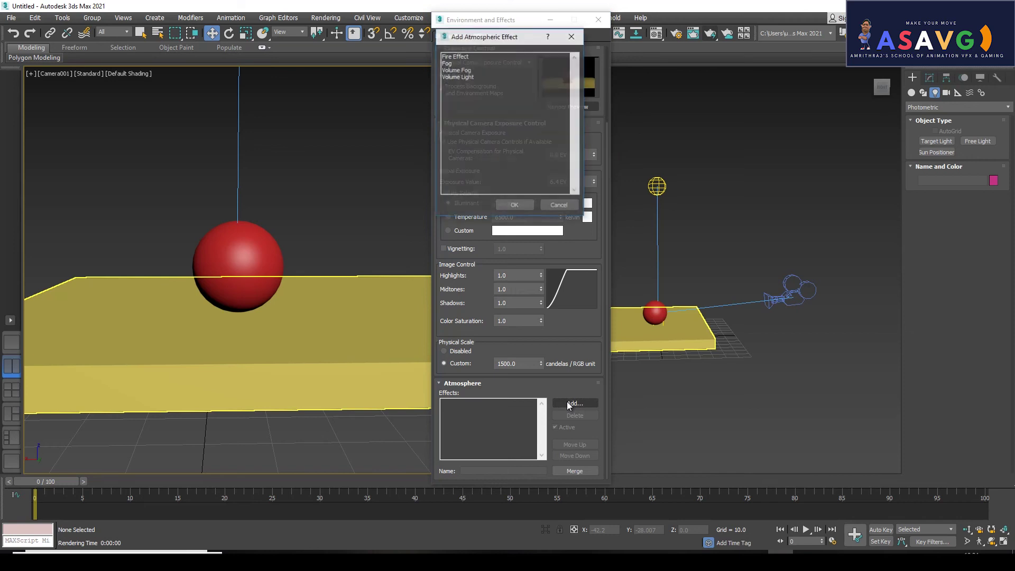
{"action": "left_click", "coordinate": [459, 70]}
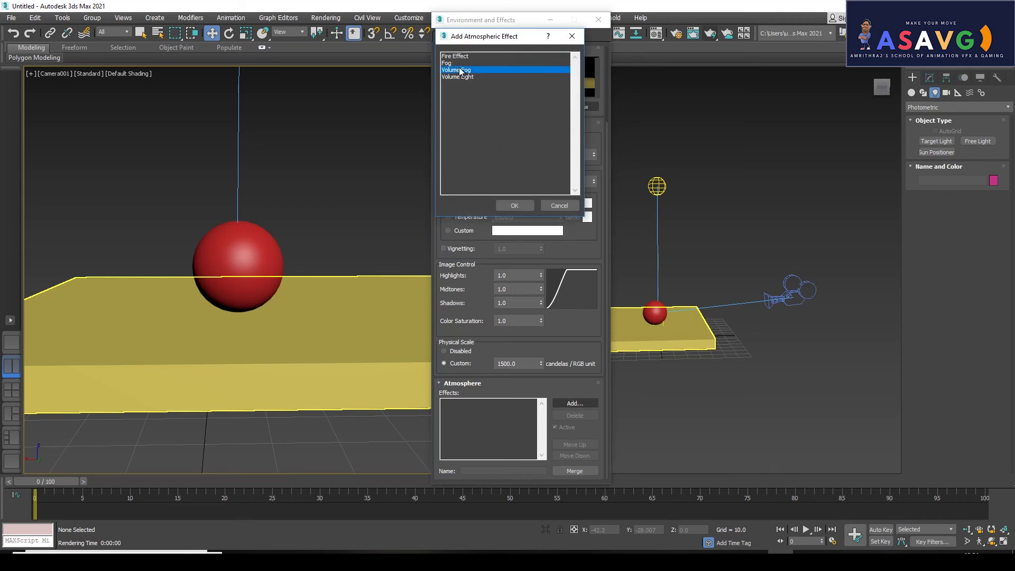
- Add Volume Fog to the atmosphere and render a test of the camera view
{"action": "left_click", "coordinate": [516, 204]}
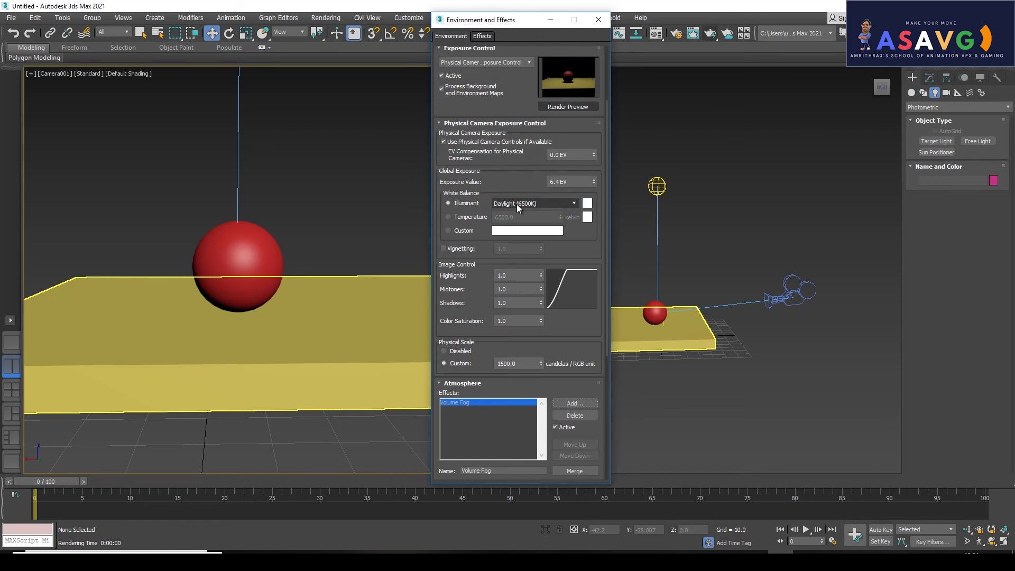
{"action": "left_click", "coordinate": [578, 107]}
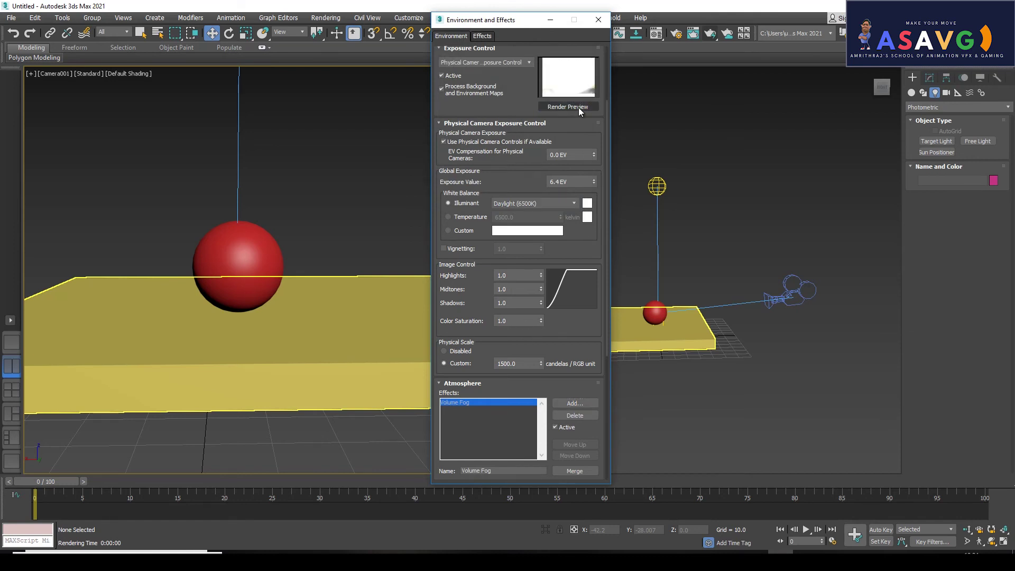
{"action": "left_click_drag", "start_coordinate": [586, 267], "coordinate": [602, 74]}
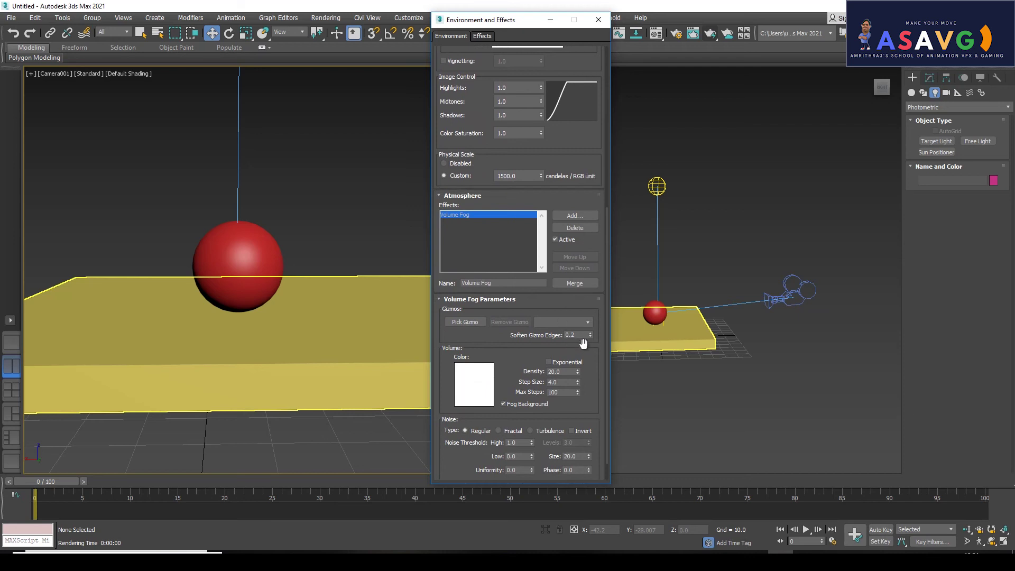
{"action": "scroll", "coordinate": [587, 351], "scroll_direction": "down", "scroll_amount": 1}
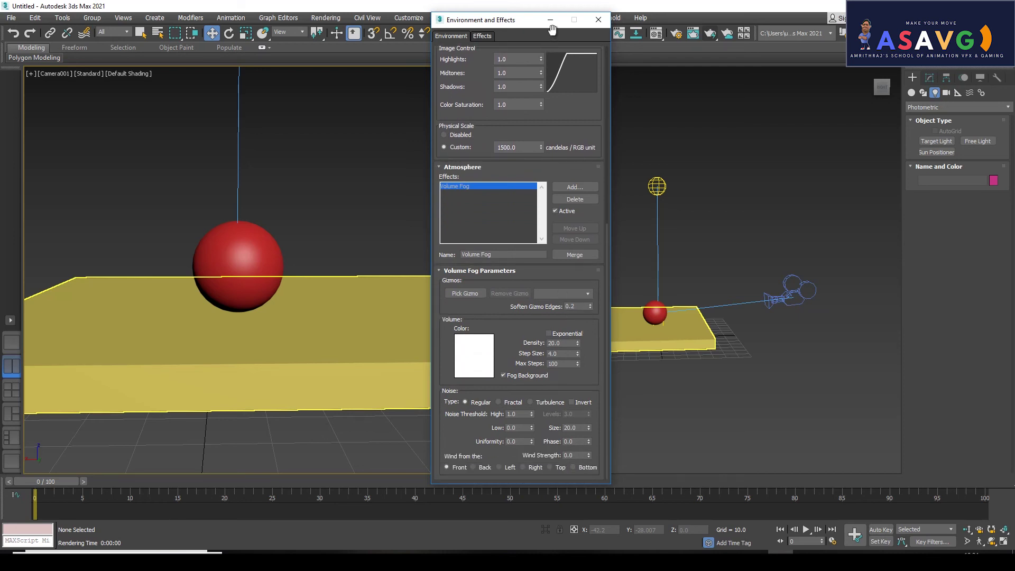
{"action": "left_click", "coordinate": [552, 22]}
{"action": "left_click", "coordinate": [708, 35]}
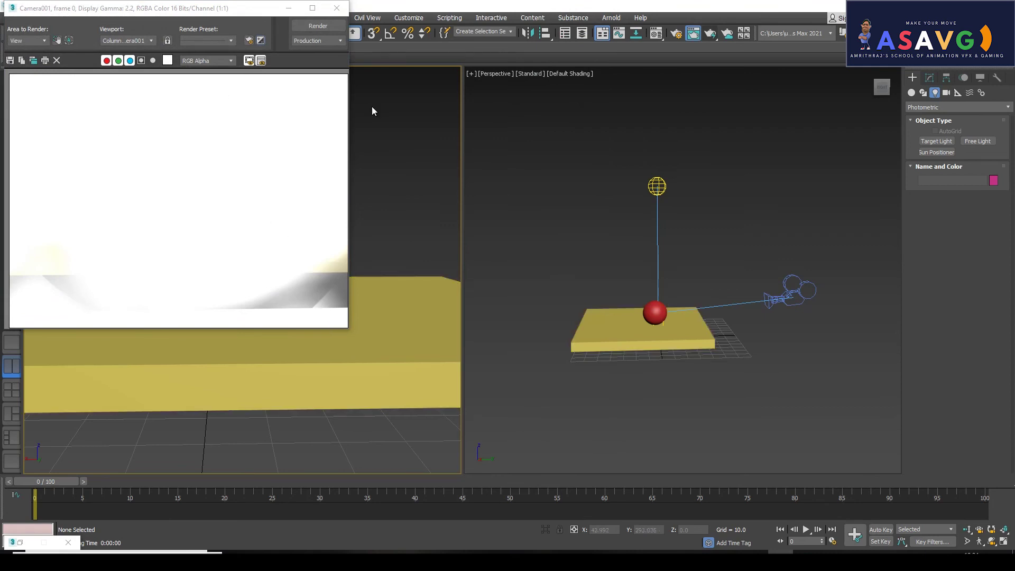
{"action": "left_click", "coordinate": [337, 7]}
{"action": "left_click", "coordinate": [48, 549]}
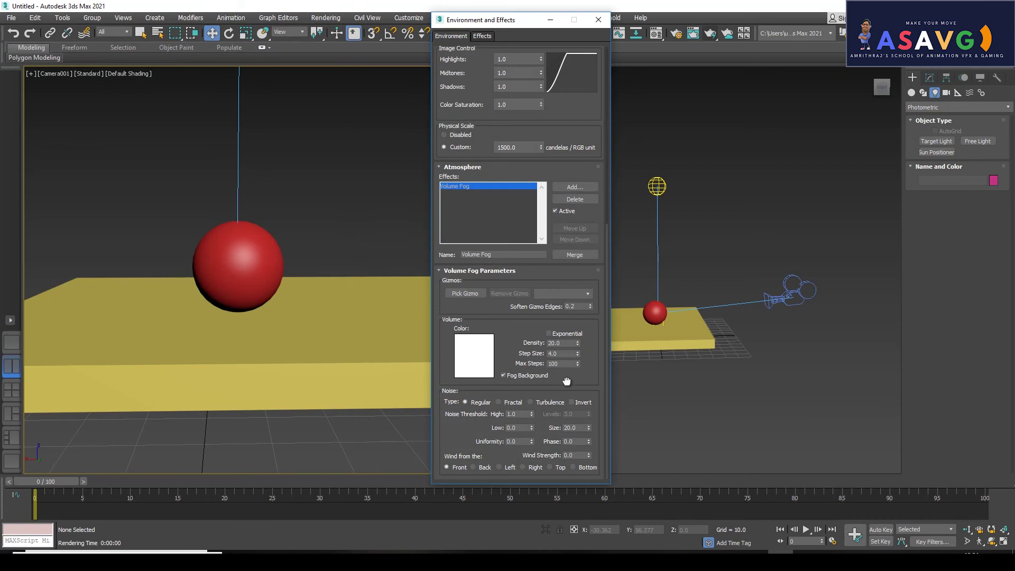
- Lower the fog Density, turn off Fog Background and set noise Size to 100
{"action": "scroll", "coordinate": [570, 360], "scroll_direction": "up", "scroll_amount": 2}
{"action": "scroll", "coordinate": [570, 360], "scroll_direction": "up", "scroll_amount": 2}
{"action": "scroll", "coordinate": [571, 359], "scroll_direction": "up", "scroll_amount": 2}
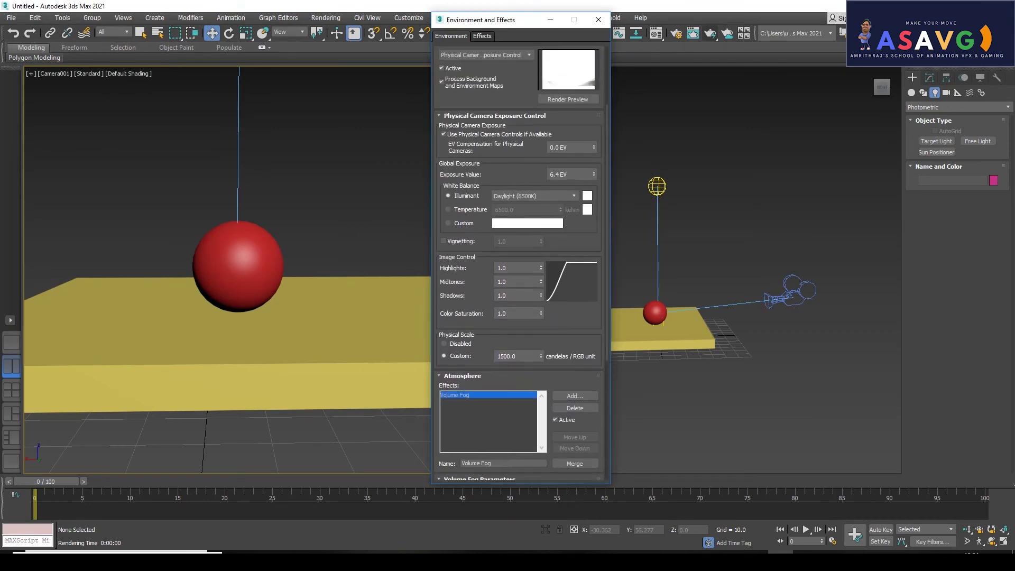
{"action": "scroll", "coordinate": [582, 333], "scroll_direction": "down", "scroll_amount": 3}
{"action": "scroll", "coordinate": [581, 333], "scroll_direction": "down", "scroll_amount": 2}
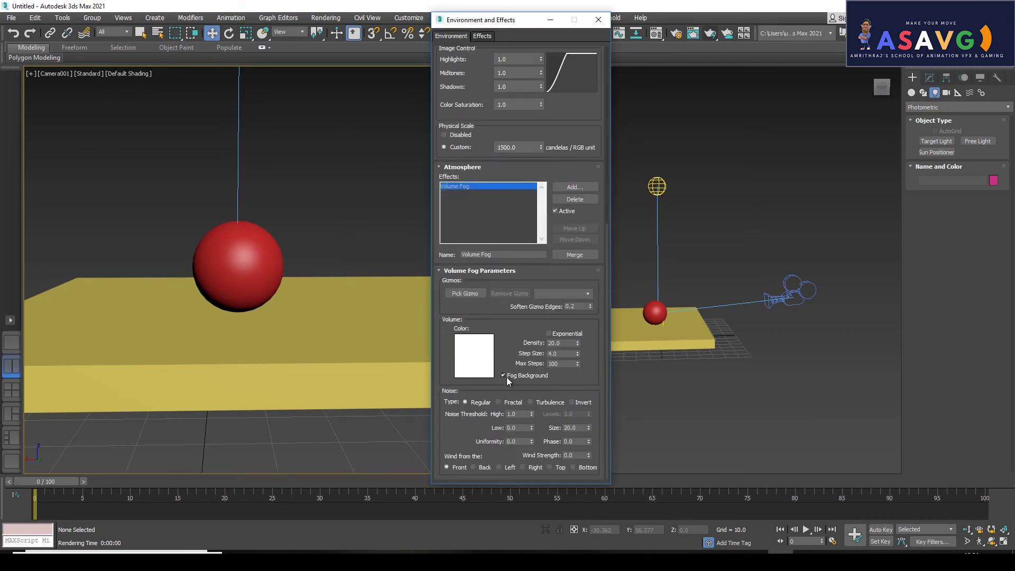
{"action": "double_click", "coordinate": [571, 343]}
{"action": "mouse_move", "coordinate": [607, 248]}
{"action": "left_mouse_down"}
{"action": "mouse_move", "coordinate": [606, 148]}
{"action": "mouse_move", "coordinate": [614, 283]}
{"action": "left_mouse_up"}
{"action": "left_click", "coordinate": [502, 376]}
{"action": "mouse_move", "coordinate": [606, 292]}
{"action": "left_mouse_down"}
{"action": "mouse_move", "coordinate": [614, 147]}
{"action": "mouse_move", "coordinate": [626, 321]}
{"action": "left_mouse_up"}
{"action": "double_click", "coordinate": [586, 427]}
{"action": "left_click", "coordinate": [535, 387]}
{"action": "scroll", "coordinate": [561, 251], "scroll_direction": "up", "scroll_amount": 10}
- Render and enlarge the camera view, then scroll back to Volume Fog Parameters (Density 5.0)
{"action": "left_click", "coordinate": [563, 201]}
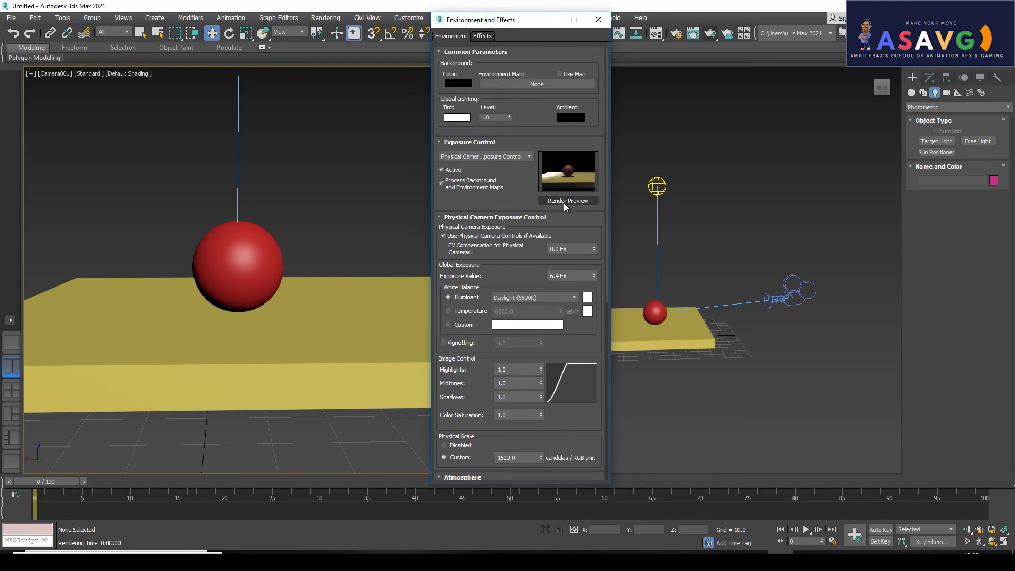
{"action": "left_click_drag", "start_coordinate": [558, 30], "coordinate": [454, 34]}
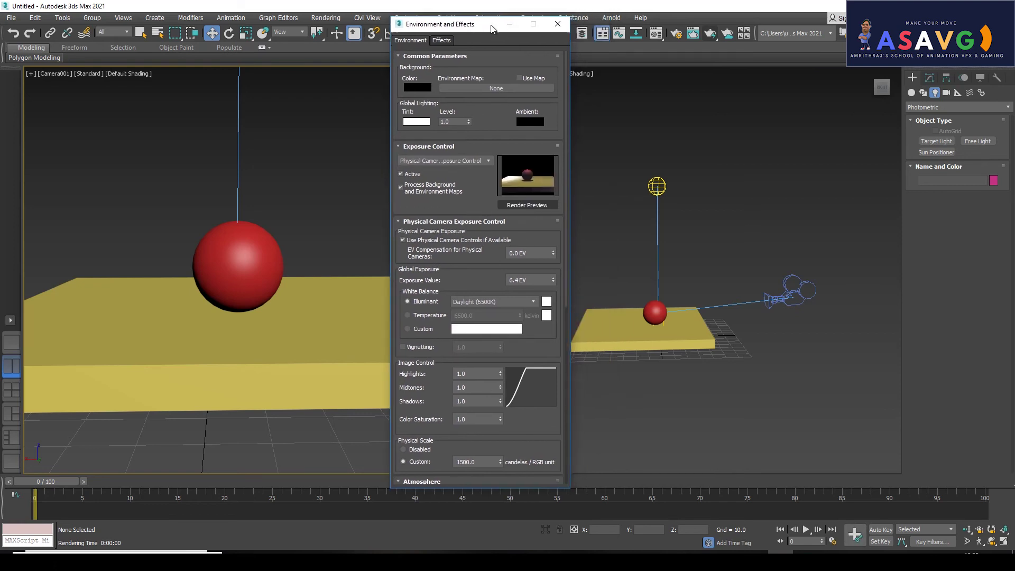
{"action": "left_click", "coordinate": [709, 34]}
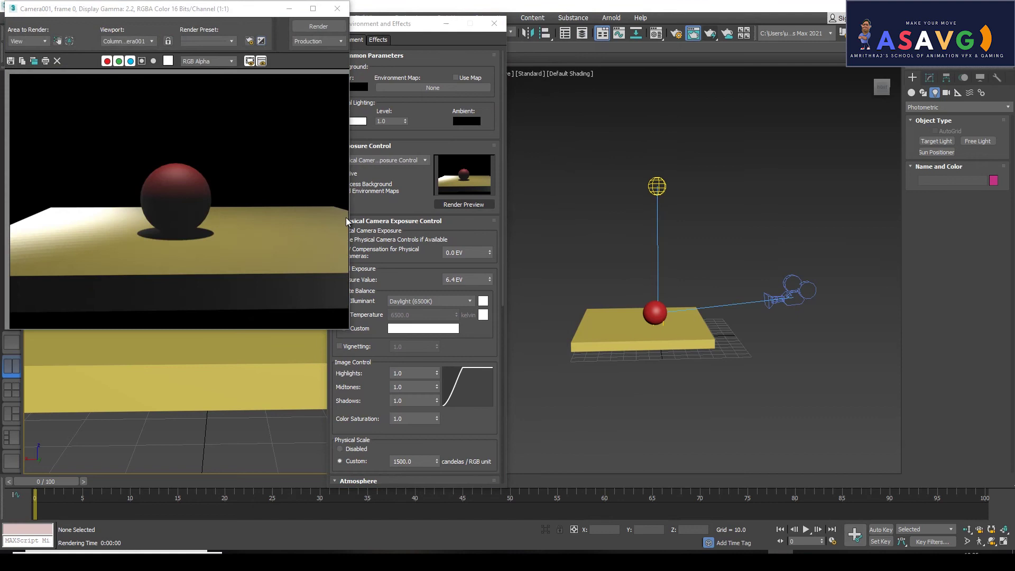
{"action": "left_click", "coordinate": [313, 9]}
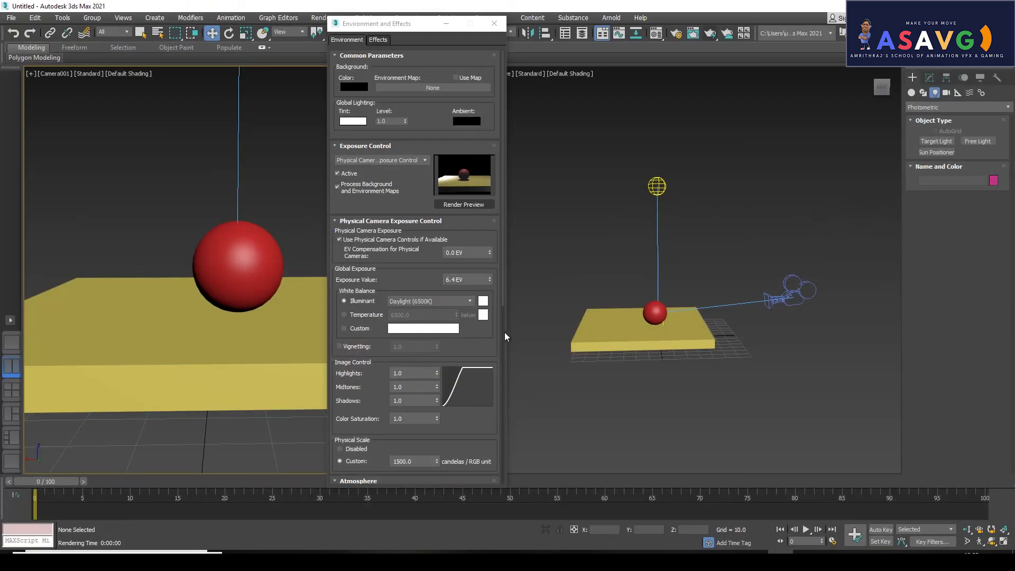
{"action": "left_click_drag", "start_coordinate": [502, 300], "coordinate": [502, 477]}
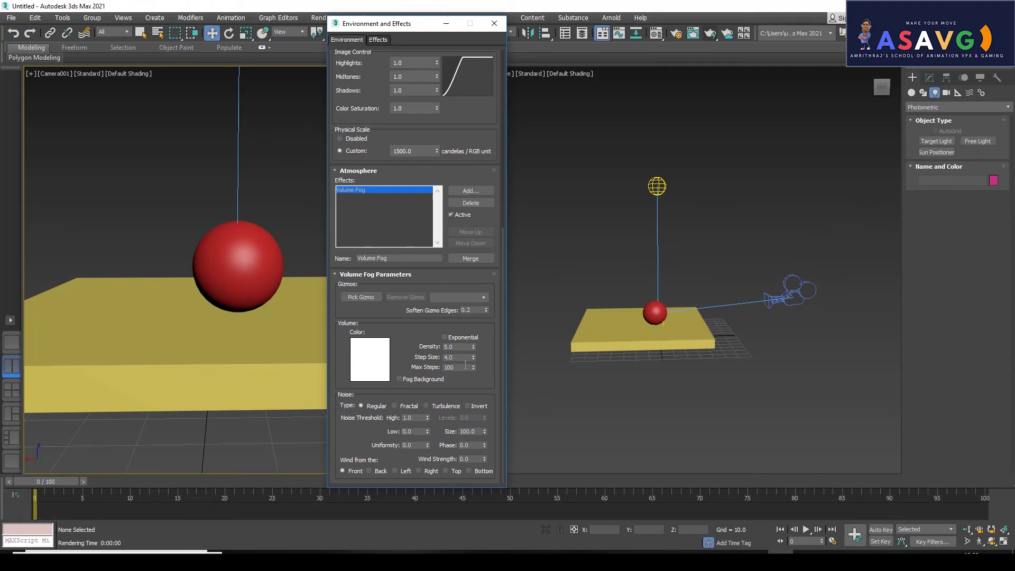
- Test-render the fog with Turbulence, Invert and then Fractal noise settings
{"action": "left_click", "coordinate": [425, 406]}
{"action": "left_click", "coordinate": [707, 36]}
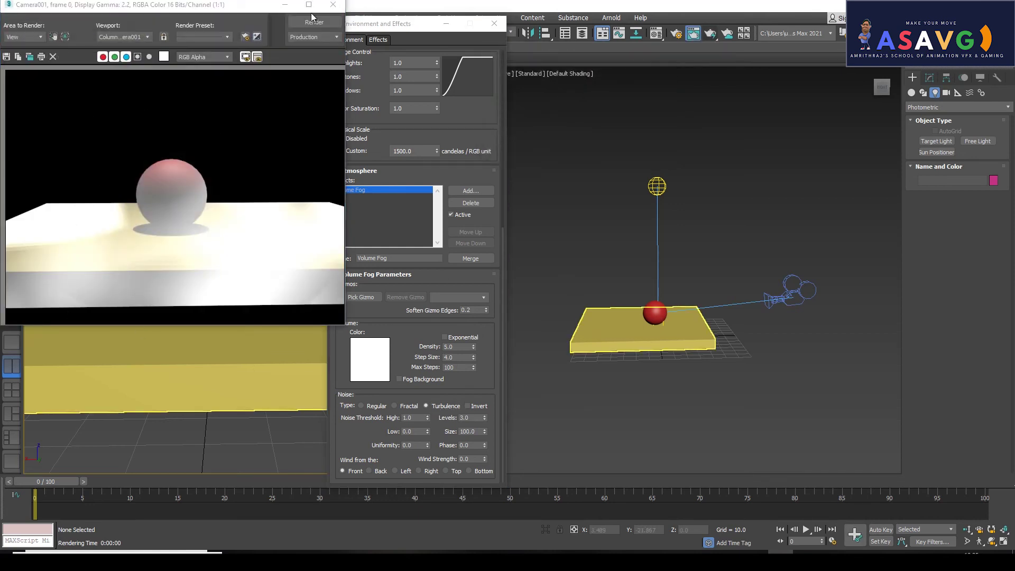
{"action": "left_click", "coordinate": [333, 4]}
{"action": "left_click", "coordinate": [467, 406]}
{"action": "left_click", "coordinate": [707, 35]}
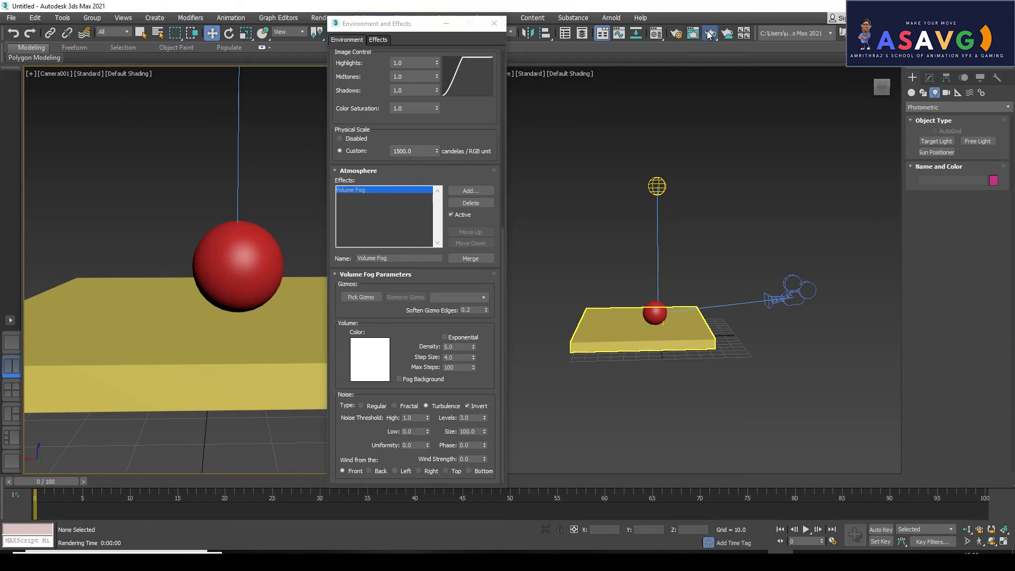
{"action": "left_click", "coordinate": [333, 4]}
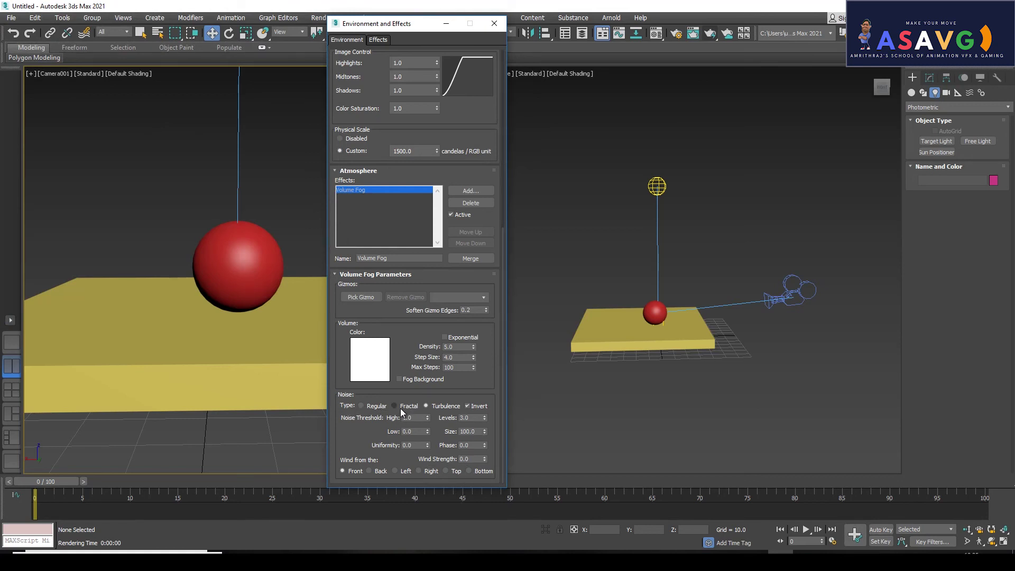
{"action": "left_click", "coordinate": [394, 405]}
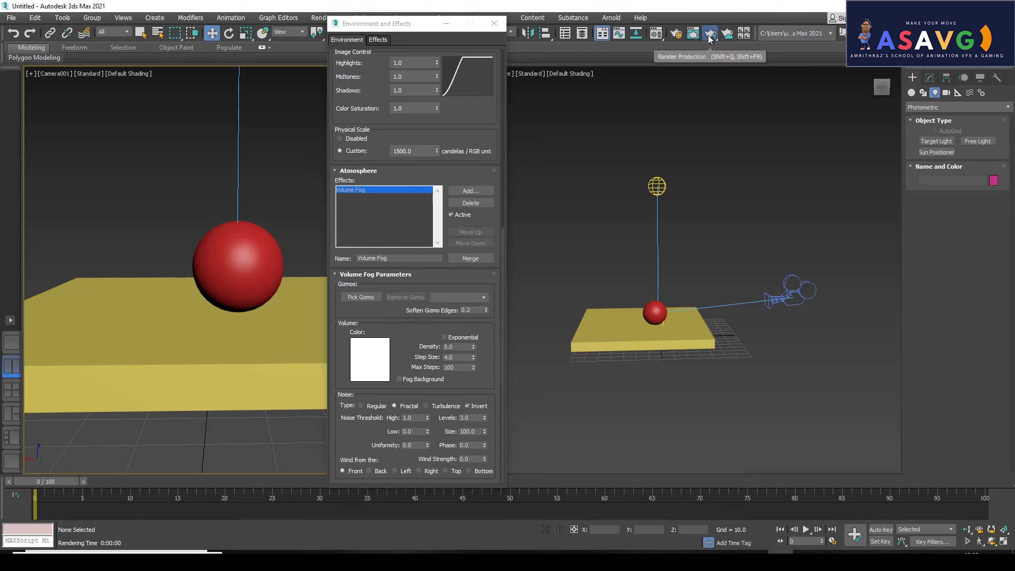
{"action": "left_click", "coordinate": [710, 33]}
{"action": "left_click", "coordinate": [334, 6]}
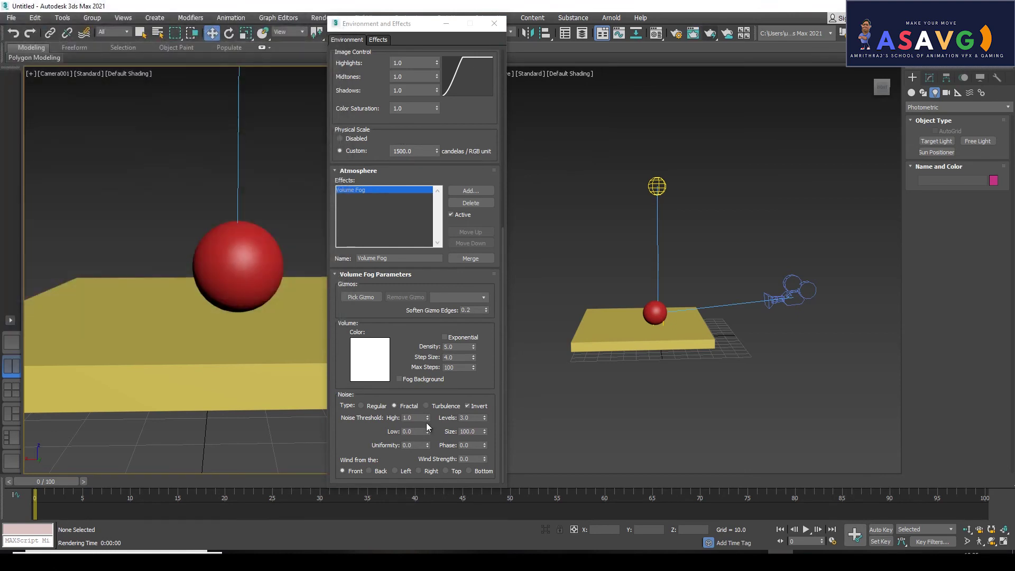
- Render with Regular noise, then delete Volume Fog from the atmosphere effects
{"action": "left_click", "coordinate": [361, 406]}
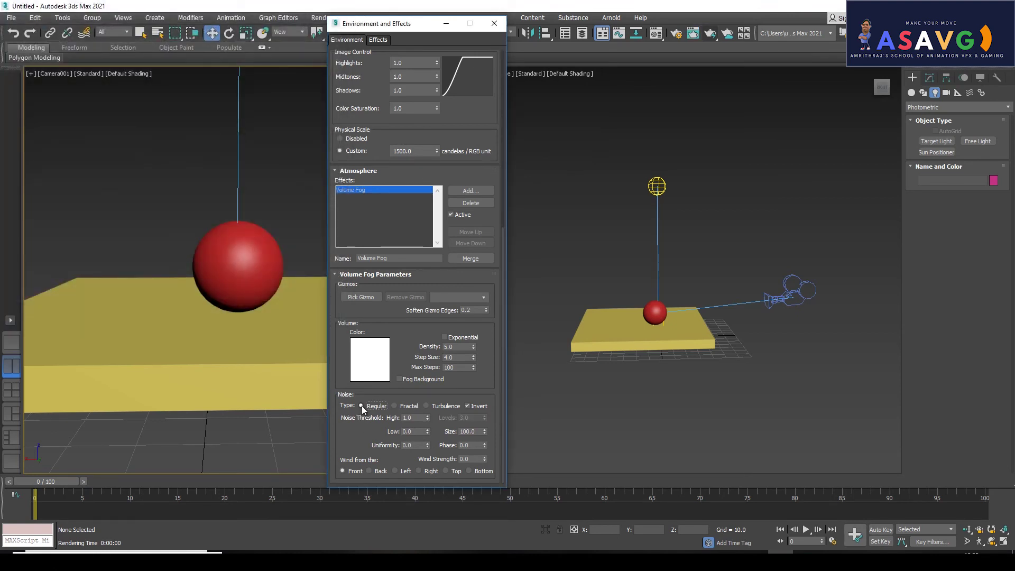
{"action": "left_click", "coordinate": [710, 33]}
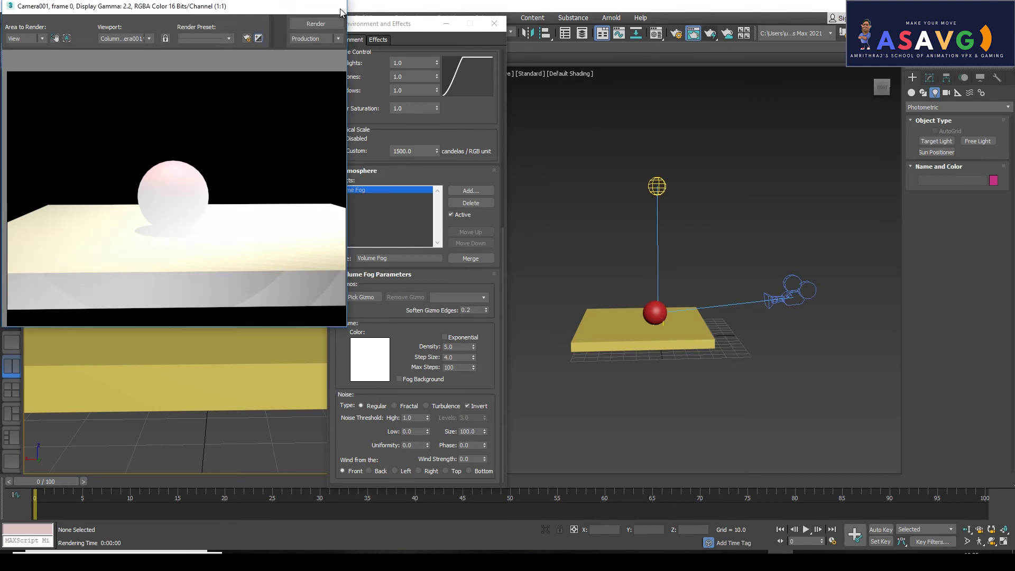
{"action": "left_click", "coordinate": [334, 6]}
{"action": "left_click", "coordinate": [362, 193]}
{"action": "left_click", "coordinate": [459, 203]}
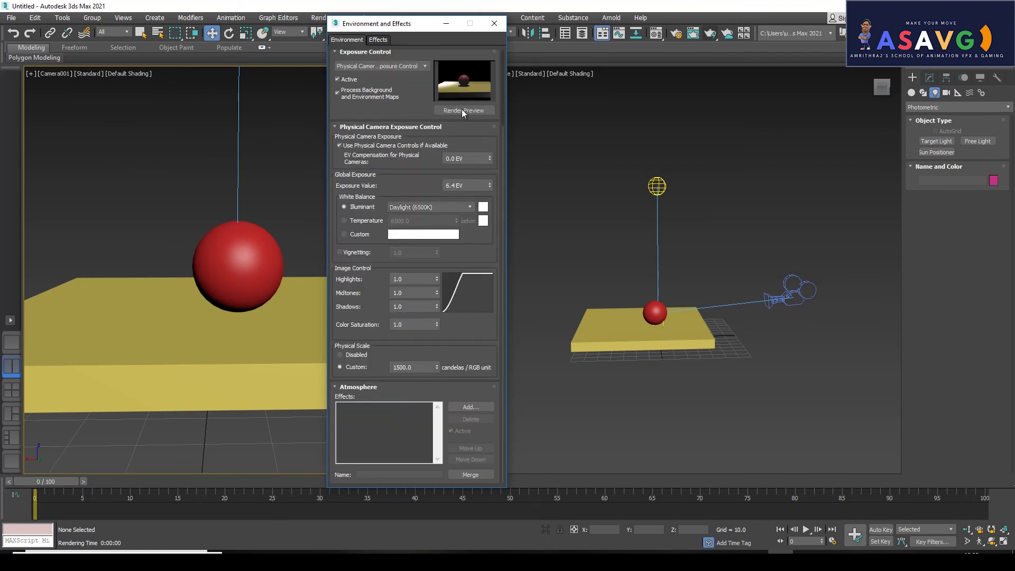
- Render the fog-free camera view showing the red sphere, then close Environment and Effects
{"action": "left_click", "coordinate": [710, 35]}
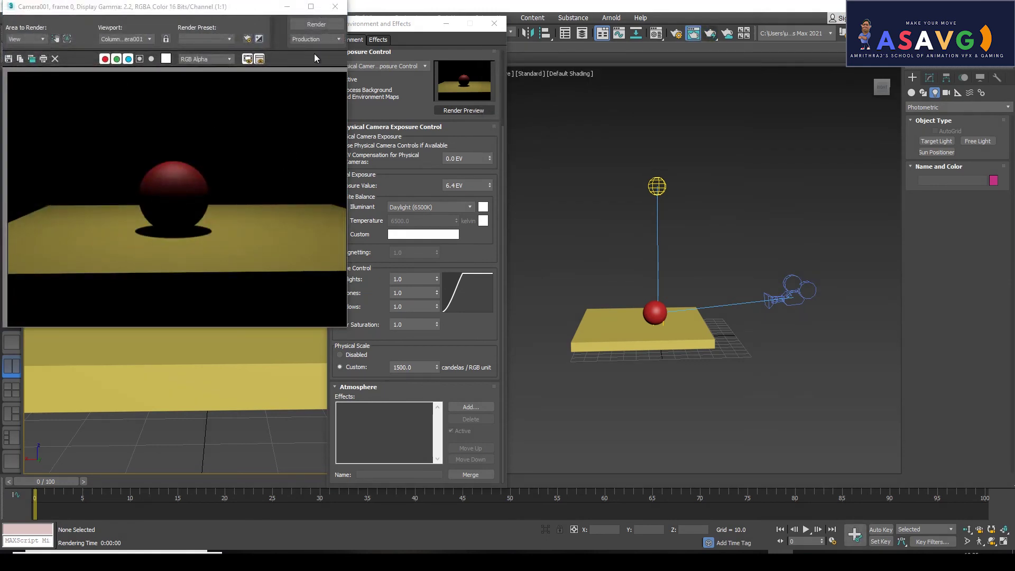
{"action": "left_click", "coordinate": [473, 72]}
{"action": "mouse_move", "coordinate": [381, 267]}
{"action": "left_mouse_down"}
{"action": "mouse_move", "coordinate": [384, 351]}
{"action": "mouse_move", "coordinate": [401, 240]}
{"action": "left_mouse_up"}
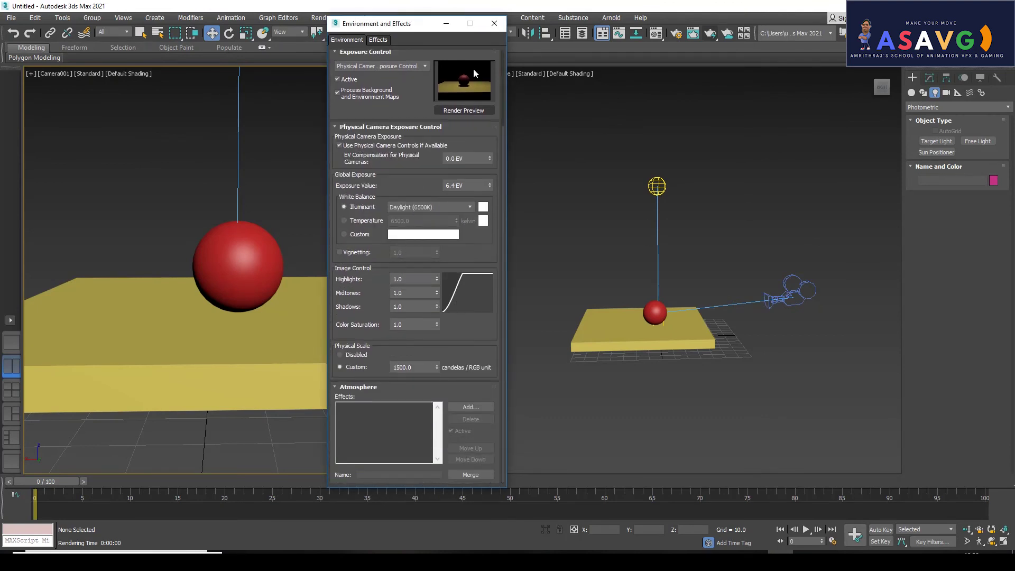
{"action": "left_click", "coordinate": [493, 23]}
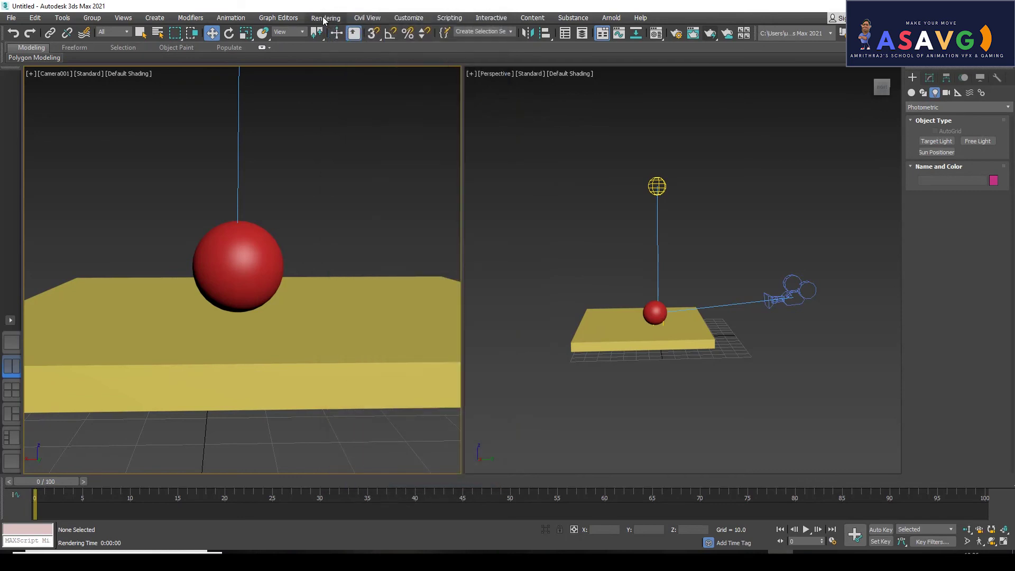
- Reopen Exposure Control, review the Effects and Environment tabs, close it, and select the target light
{"action": "left_click", "coordinate": [324, 19]}
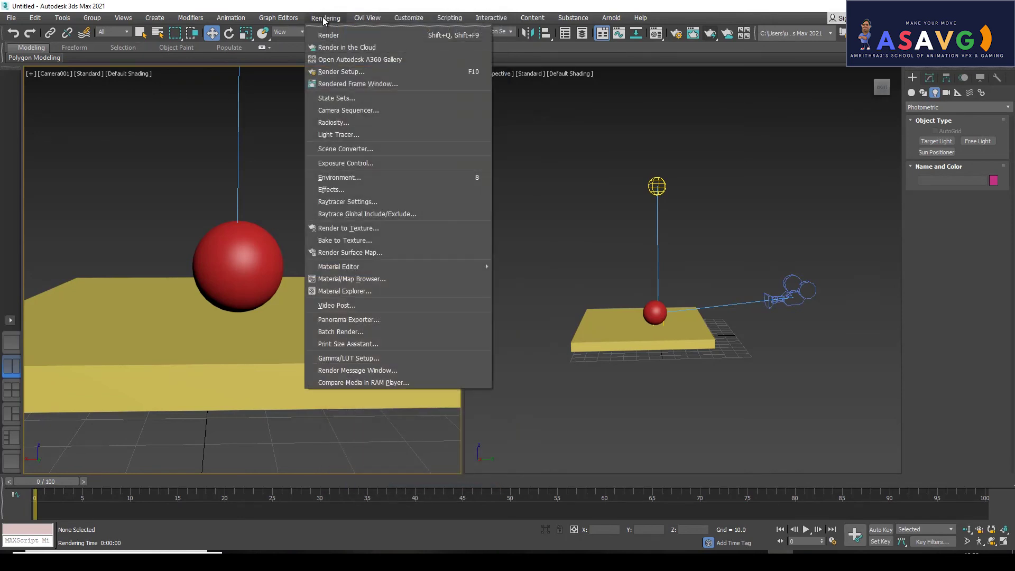
{"action": "left_click", "coordinate": [388, 166]}
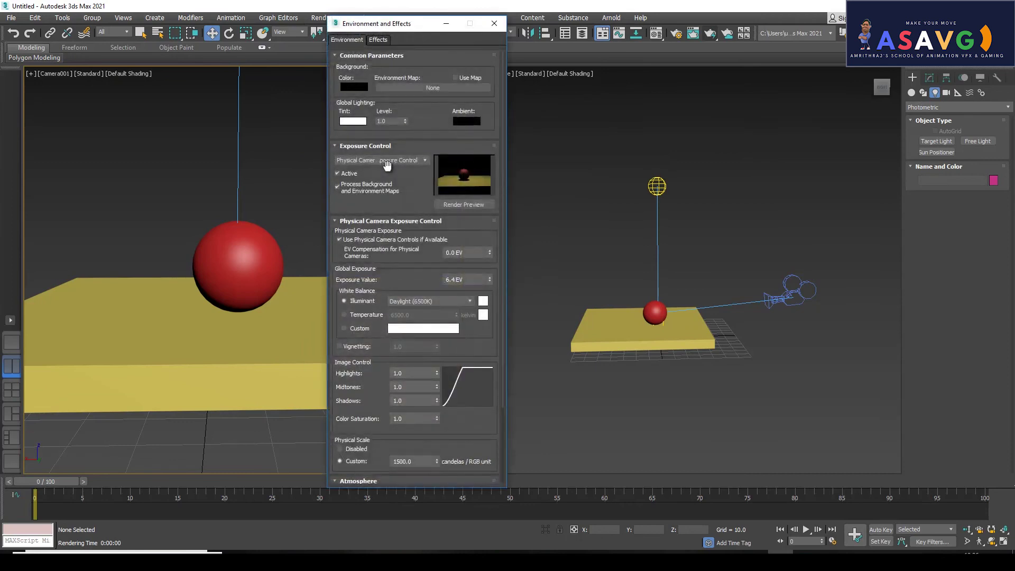
{"action": "left_click", "coordinate": [378, 40]}
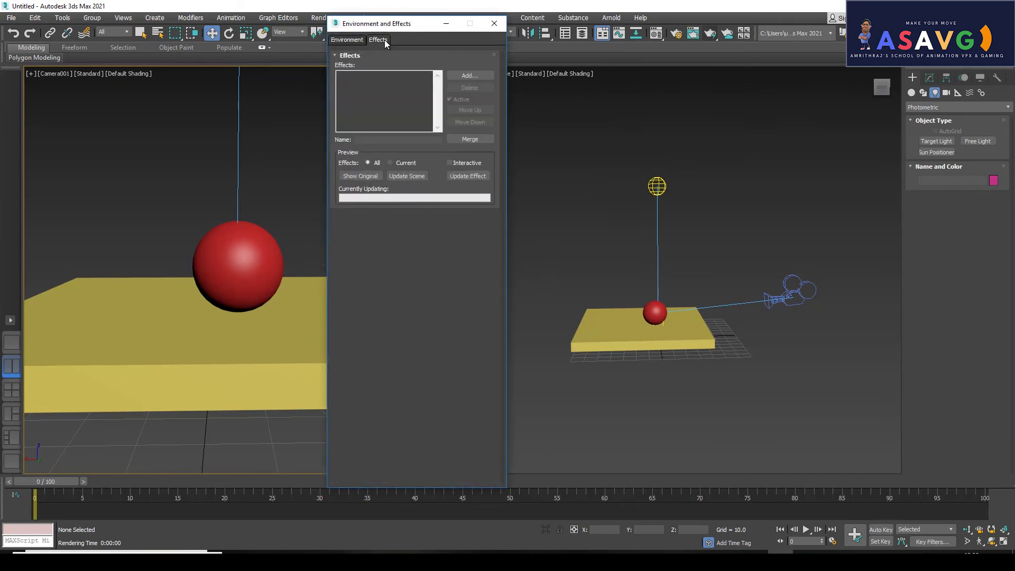
{"action": "left_click", "coordinate": [350, 40]}
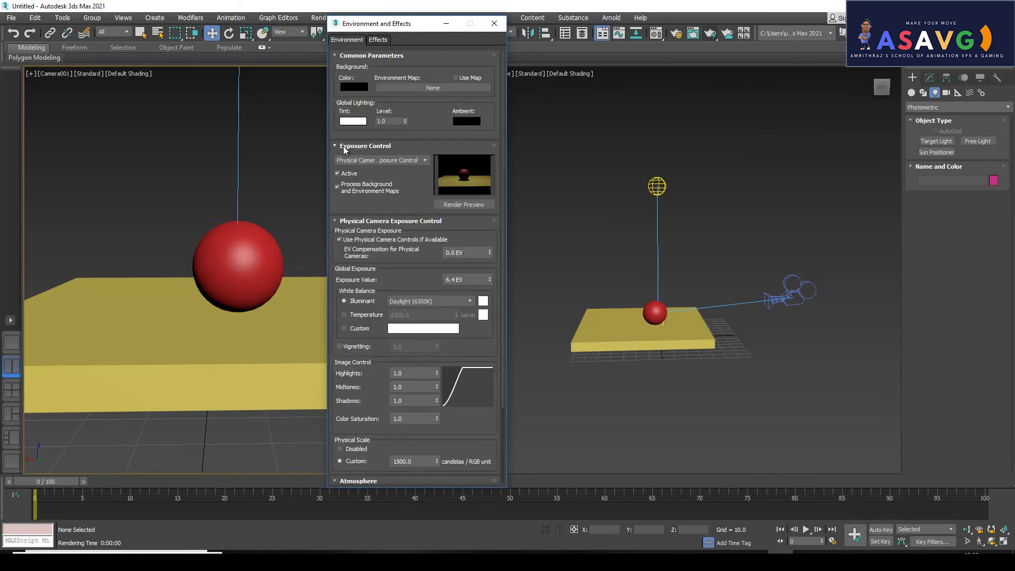
{"action": "left_click", "coordinate": [465, 206]}
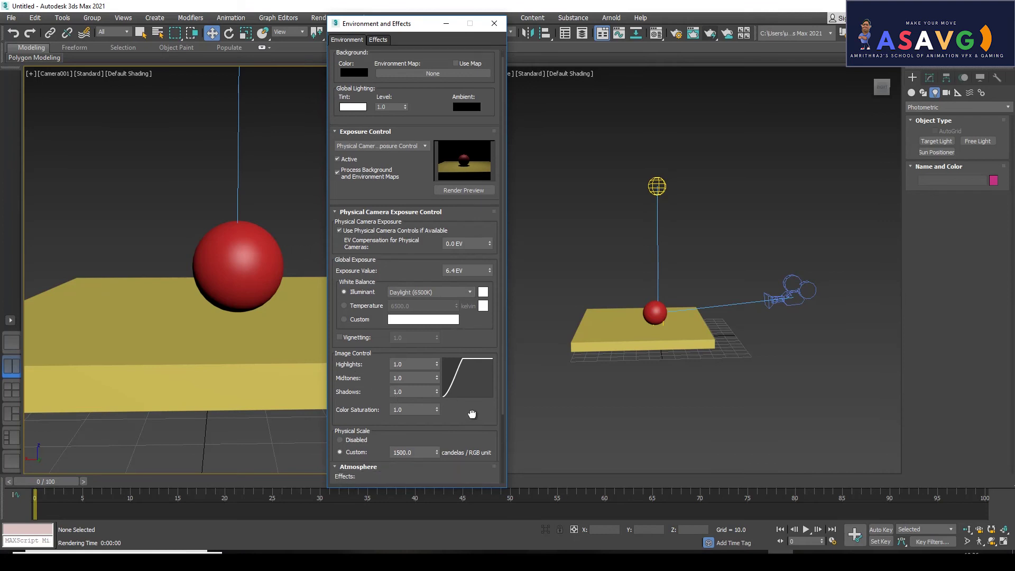
{"action": "scroll", "coordinate": [469, 414], "scroll_direction": "down", "scroll_amount": 3}
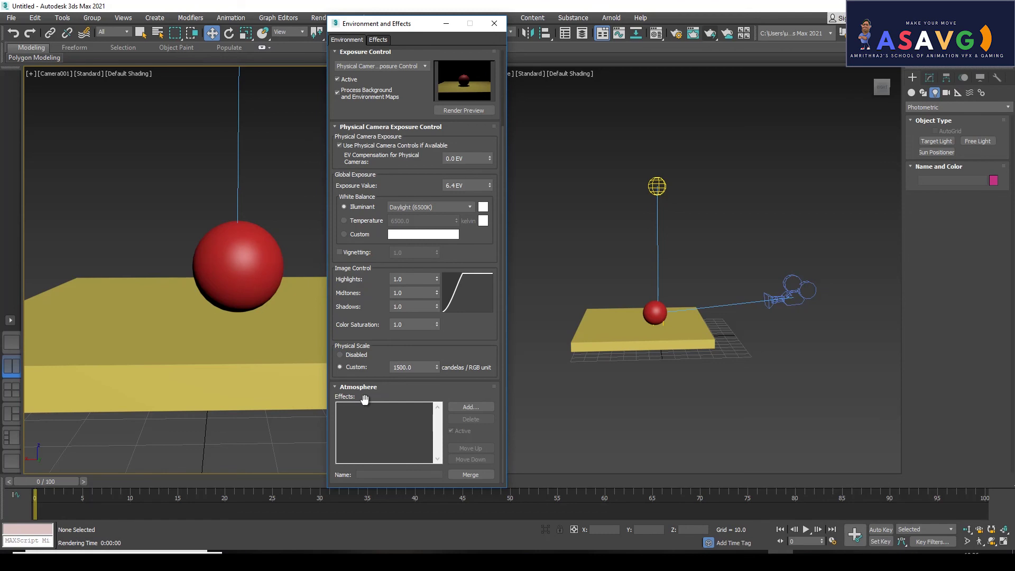
{"action": "left_click", "coordinate": [494, 23]}
{"action": "left_click", "coordinate": [657, 186]}
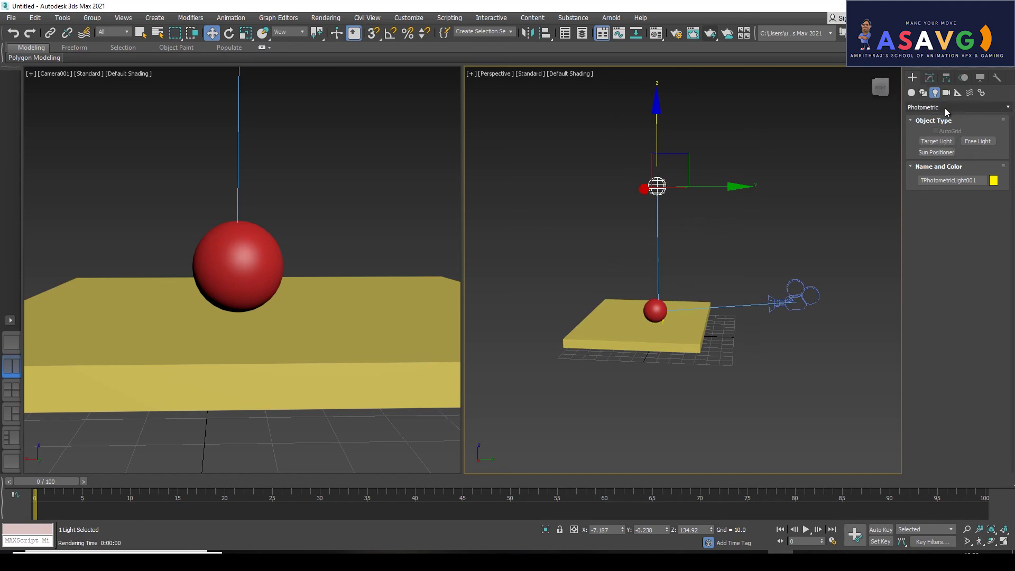
- Turn off the target light's On property in the Modify panel and render a fully black camera view
{"action": "left_click", "coordinate": [934, 80]}
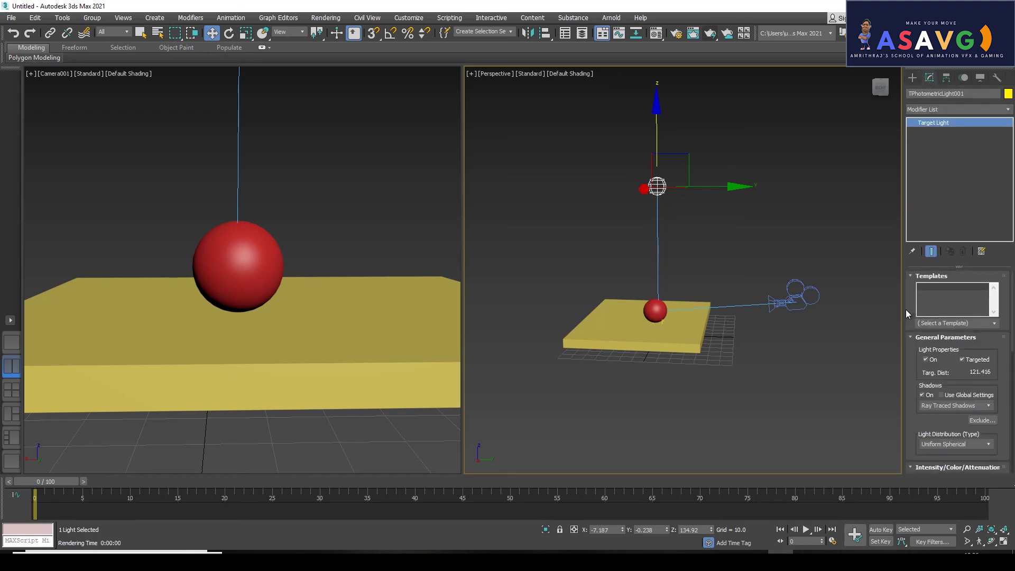
{"action": "left_click_drag", "start_coordinate": [917, 359], "coordinate": [916, 290]}
{"action": "scroll", "coordinate": [917, 289], "scroll_direction": "up", "scroll_amount": 1}
{"action": "scroll", "coordinate": [917, 289], "scroll_direction": "up", "scroll_amount": 1}
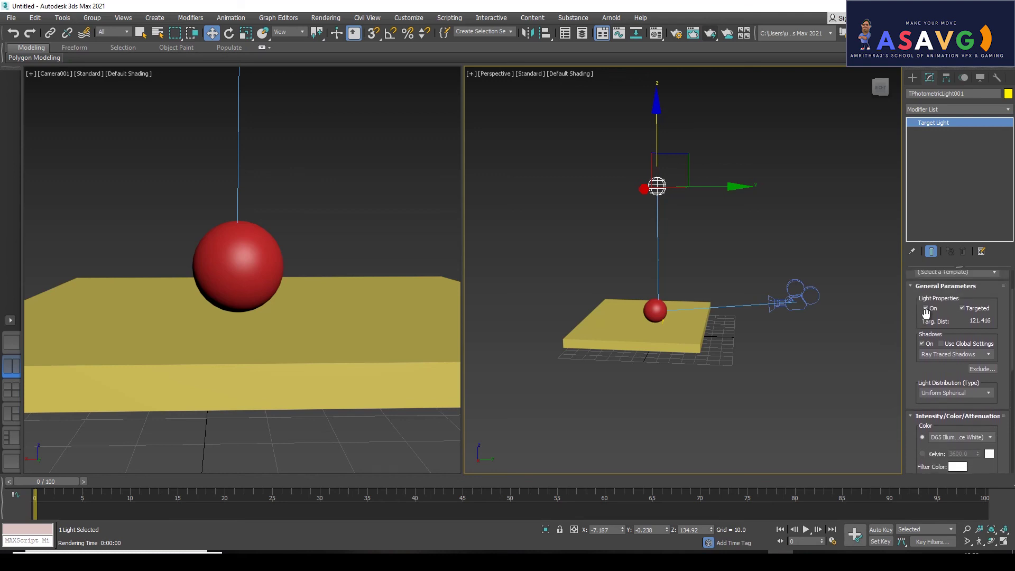
{"action": "left_click", "coordinate": [408, 240]}
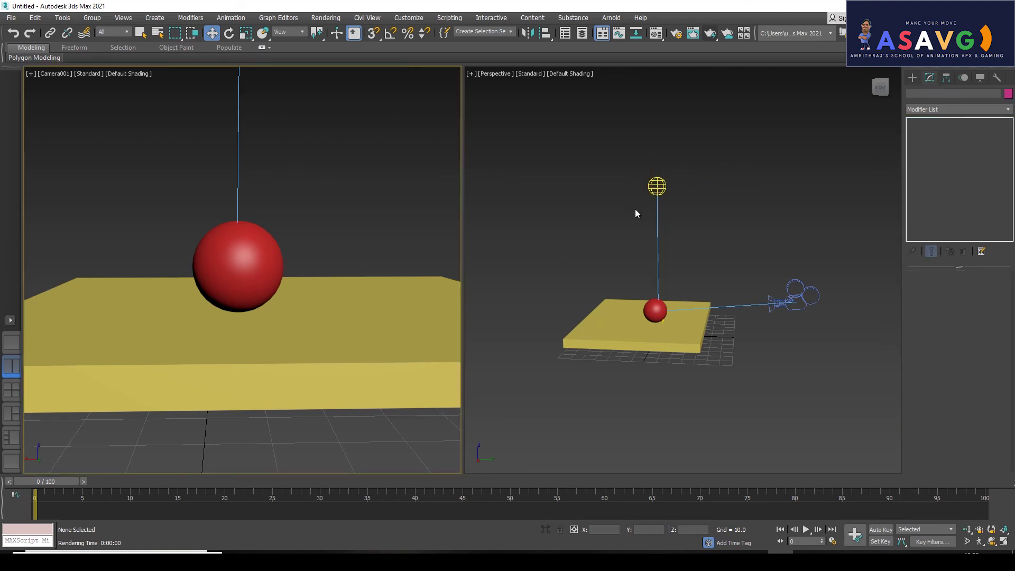
{"action": "left_click", "coordinate": [656, 186]}
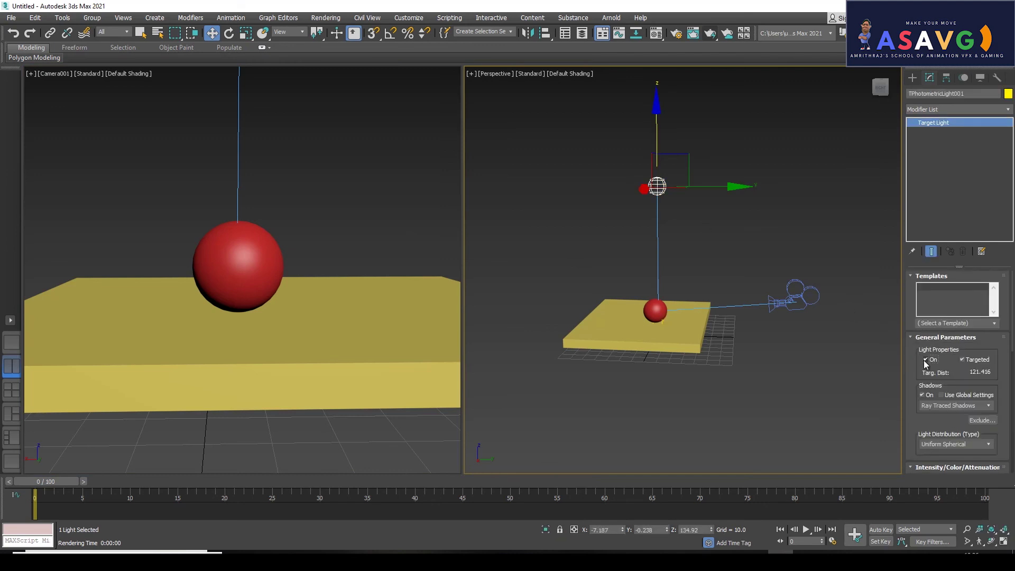
{"action": "left_click", "coordinate": [326, 176]}
{"action": "left_click", "coordinate": [710, 35]}
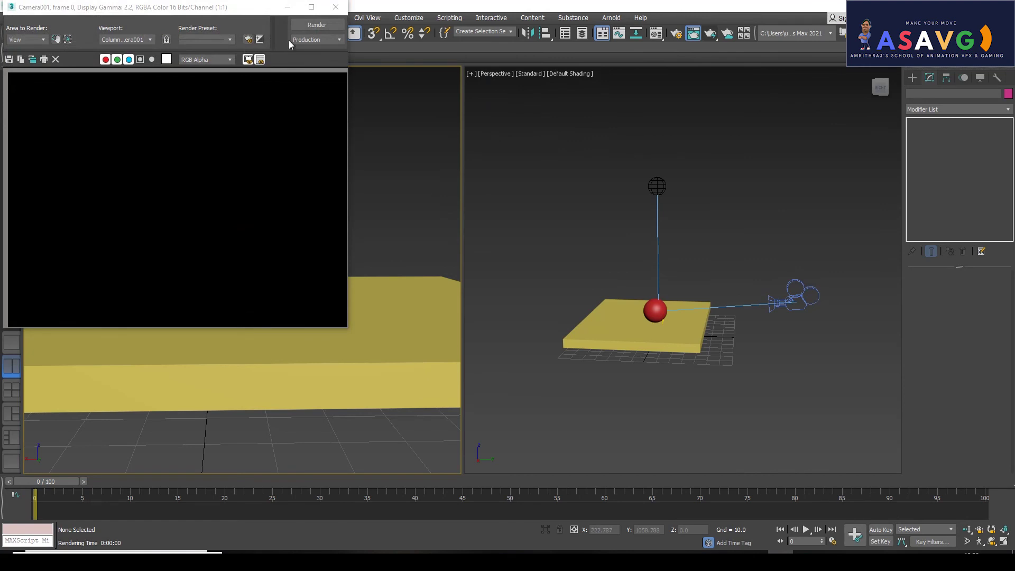
{"action": "left_click", "coordinate": [335, 6]}
{"action": "left_click", "coordinate": [663, 186]}
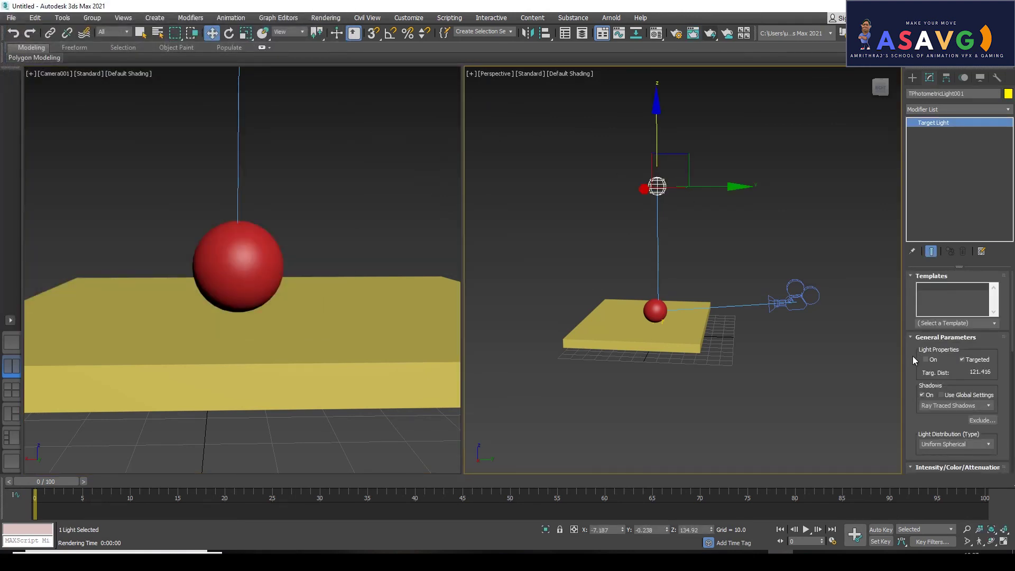
{"action": "left_click", "coordinate": [329, 211]}
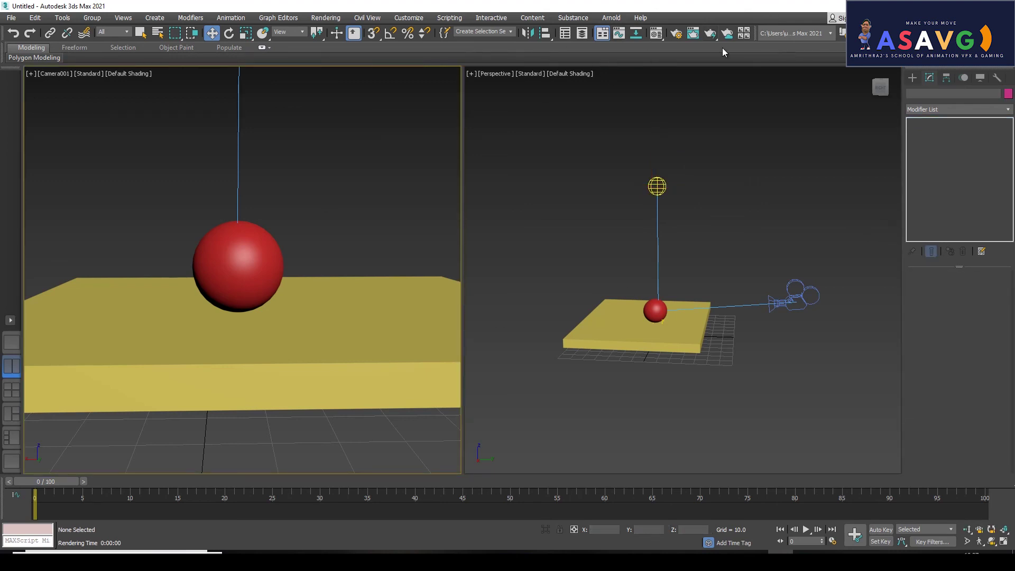
- Open Render Setup, dismiss the A360 cloud render error, and close the frame window
{"action": "left_click", "coordinate": [675, 33]}
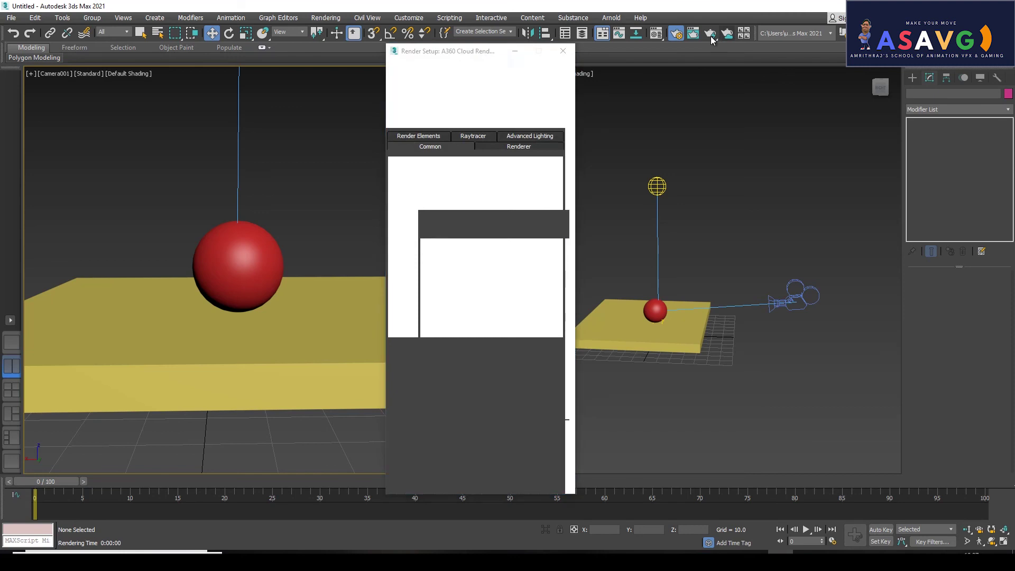
{"action": "left_click", "coordinate": [668, 202]}
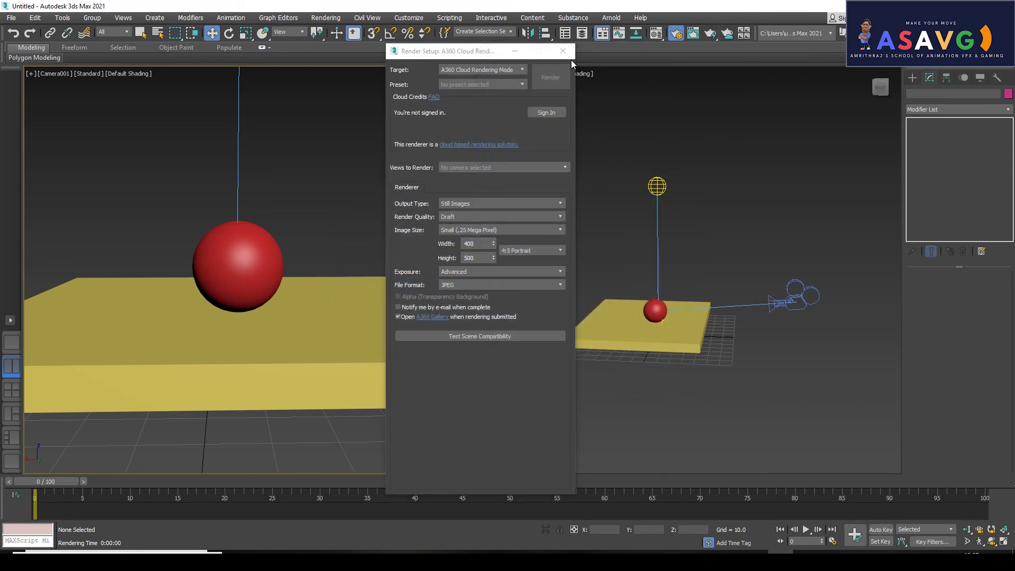
{"action": "left_click", "coordinate": [562, 51]}
{"action": "left_click", "coordinate": [692, 33]}
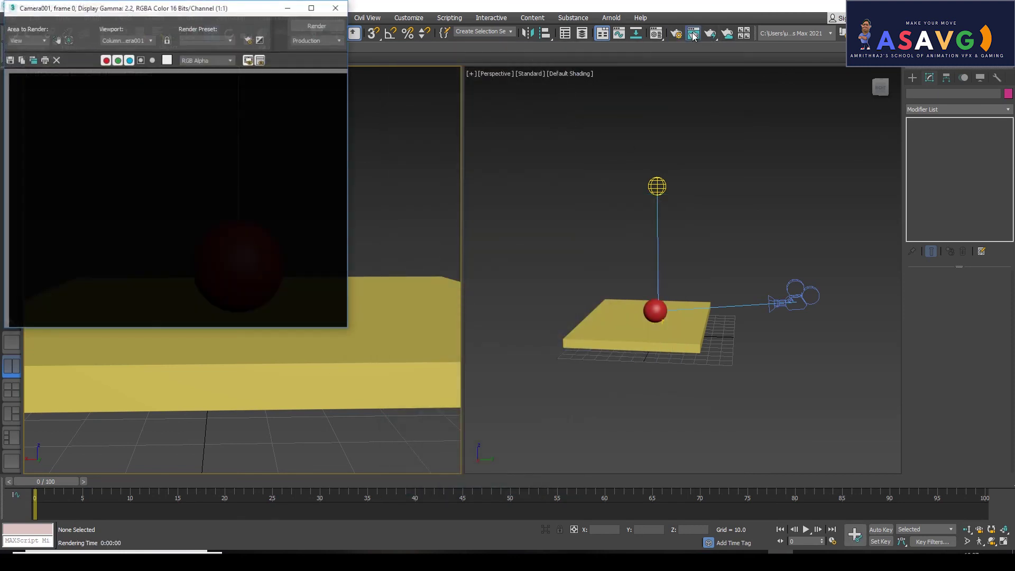
{"action": "left_click", "coordinate": [341, 8]}
- Turn on the target light's shadows and attempt a camera render, dismissing the cloud error
{"action": "left_click", "coordinate": [665, 186]}
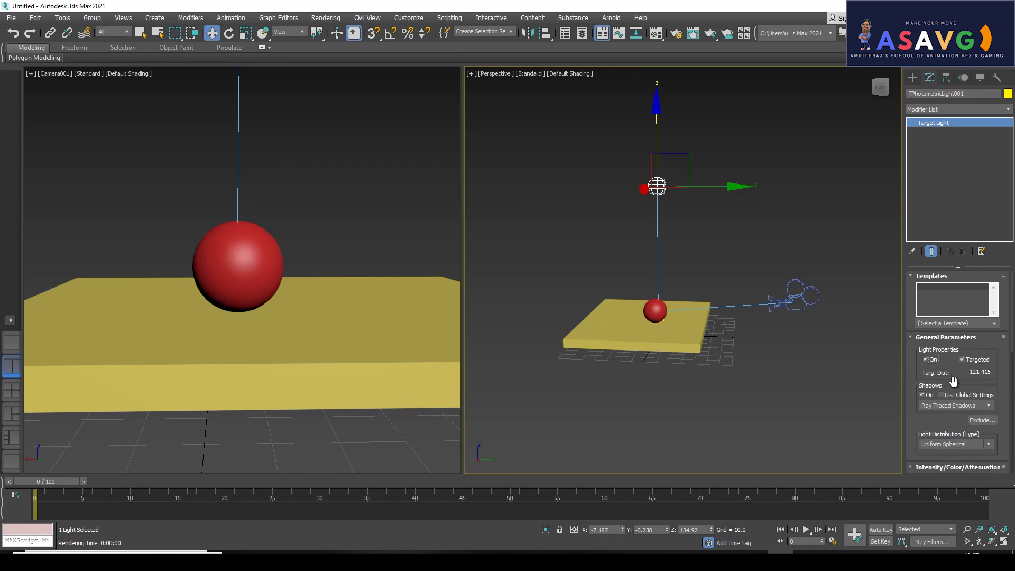
{"action": "left_click_drag", "start_coordinate": [952, 379], "coordinate": [955, 353]}
{"action": "left_click", "coordinate": [921, 366]}
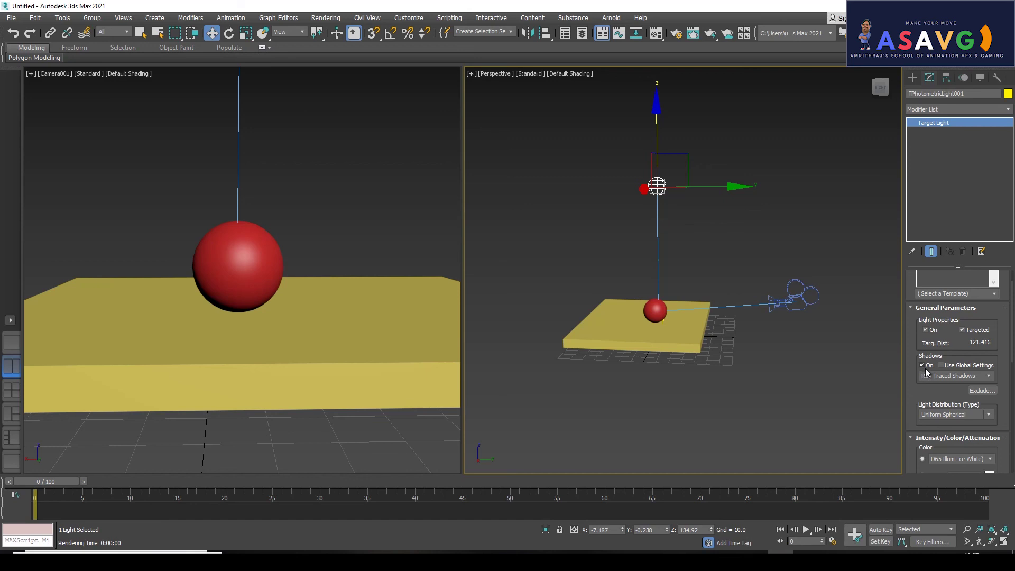
{"action": "left_click", "coordinate": [376, 238]}
{"action": "left_click", "coordinate": [710, 35]}
{"action": "left_click", "coordinate": [667, 202]}
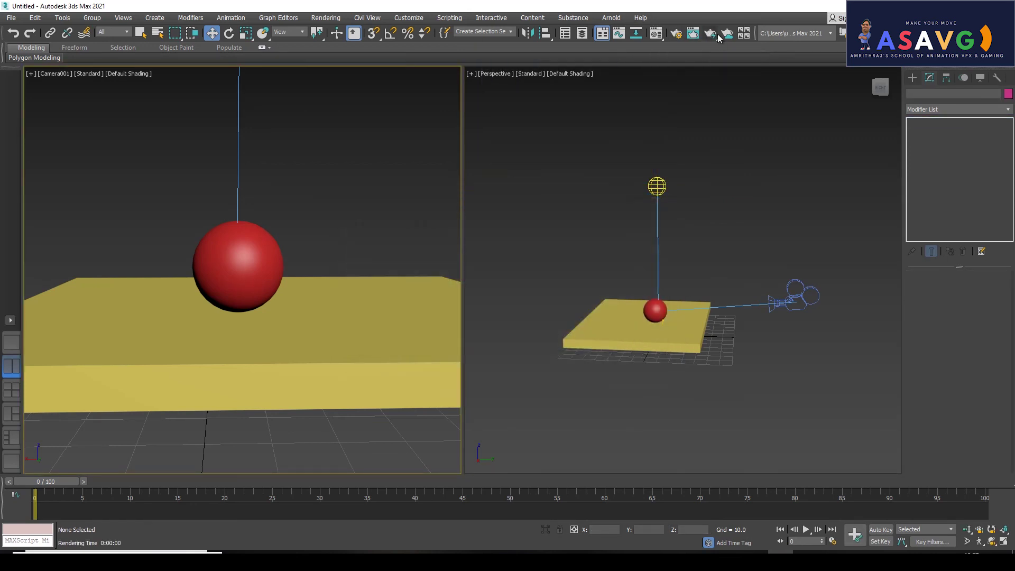
{"action": "left_click", "coordinate": [692, 34]}
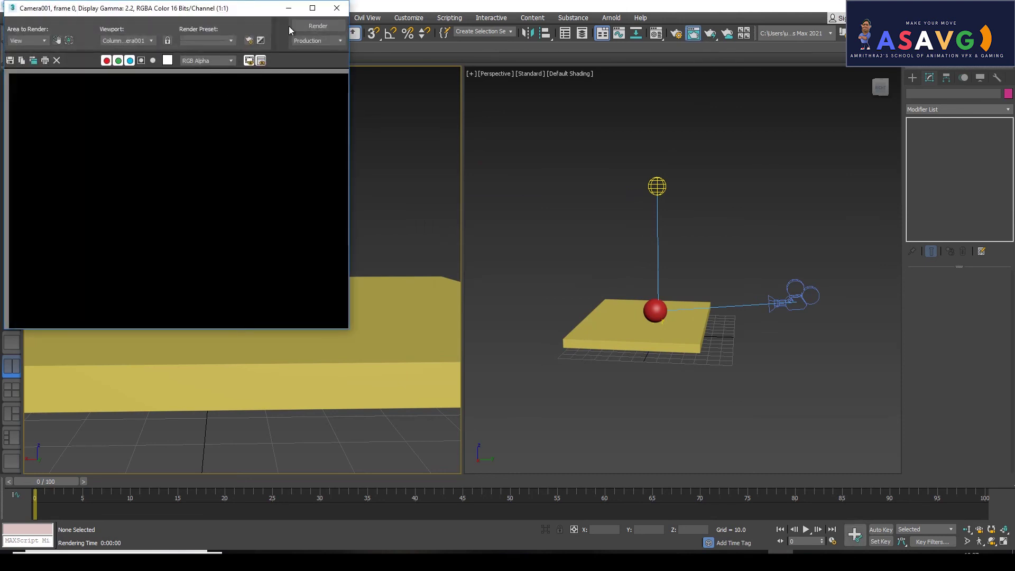
{"action": "left_click", "coordinate": [336, 8]}
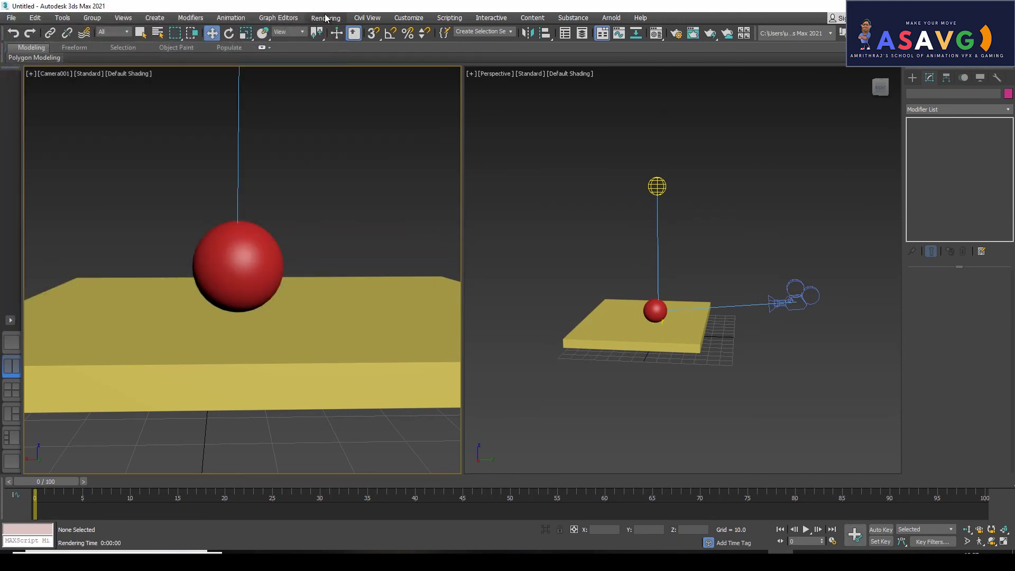
- Keep the A360 Cloud Rendering target, render, and dismiss the camera-selection errors
{"action": "left_click", "coordinate": [325, 18]}
{"action": "left_click", "coordinate": [356, 69]}
{"action": "left_click", "coordinate": [464, 73]}
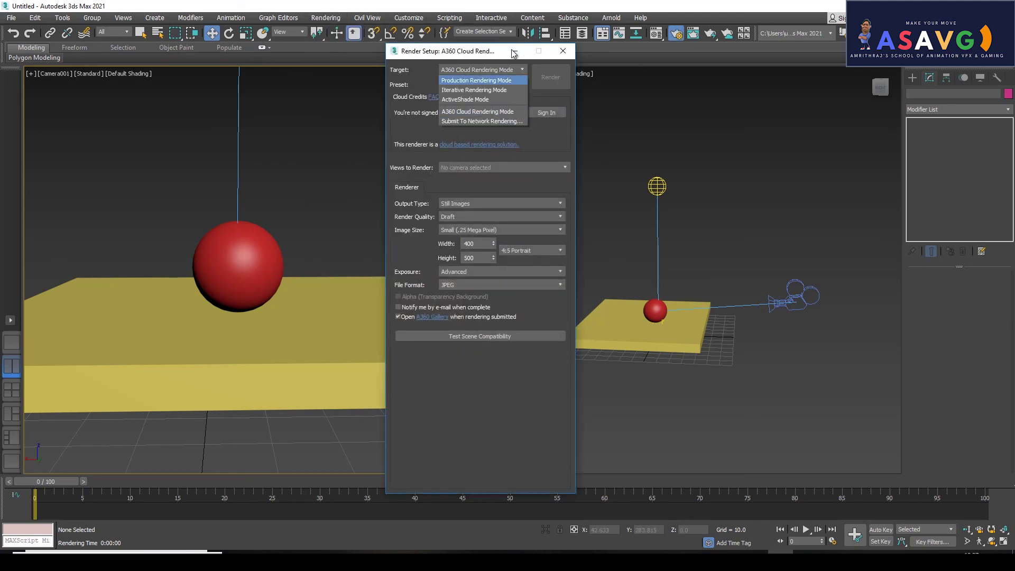
{"action": "left_click", "coordinate": [565, 51]}
{"action": "left_click", "coordinate": [710, 39]}
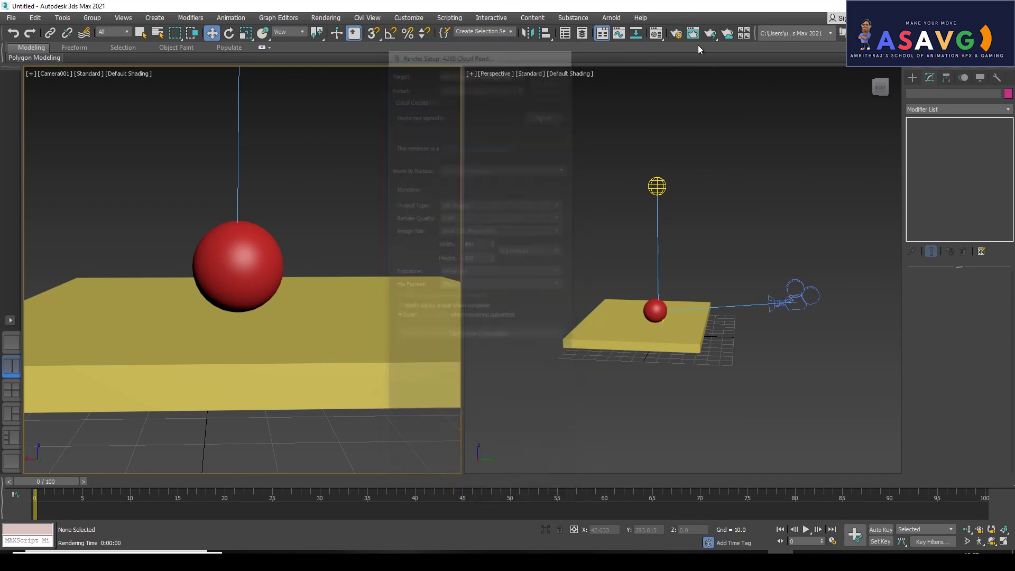
{"action": "left_click", "coordinate": [713, 34]}
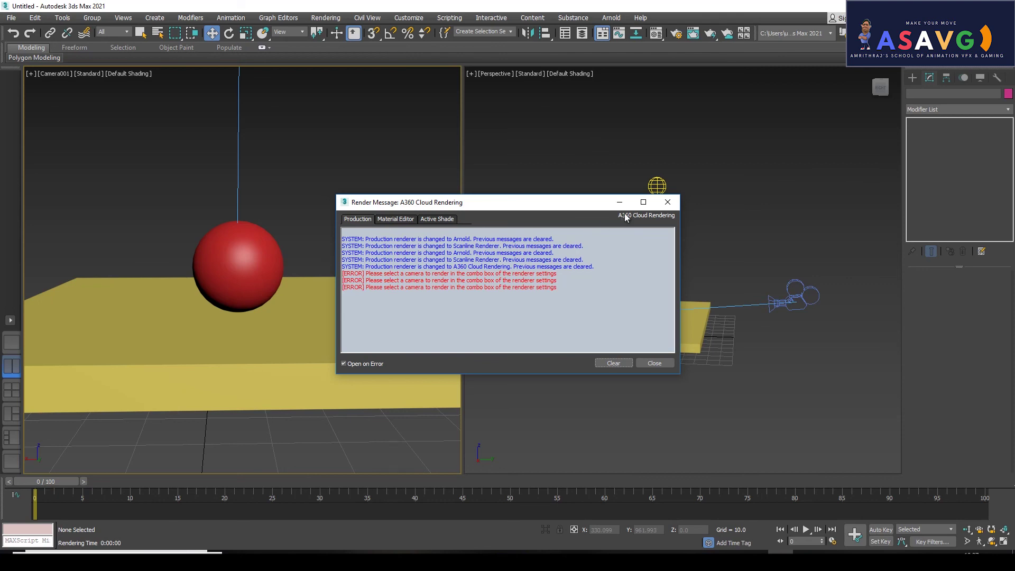
{"action": "left_click", "coordinate": [667, 202]}
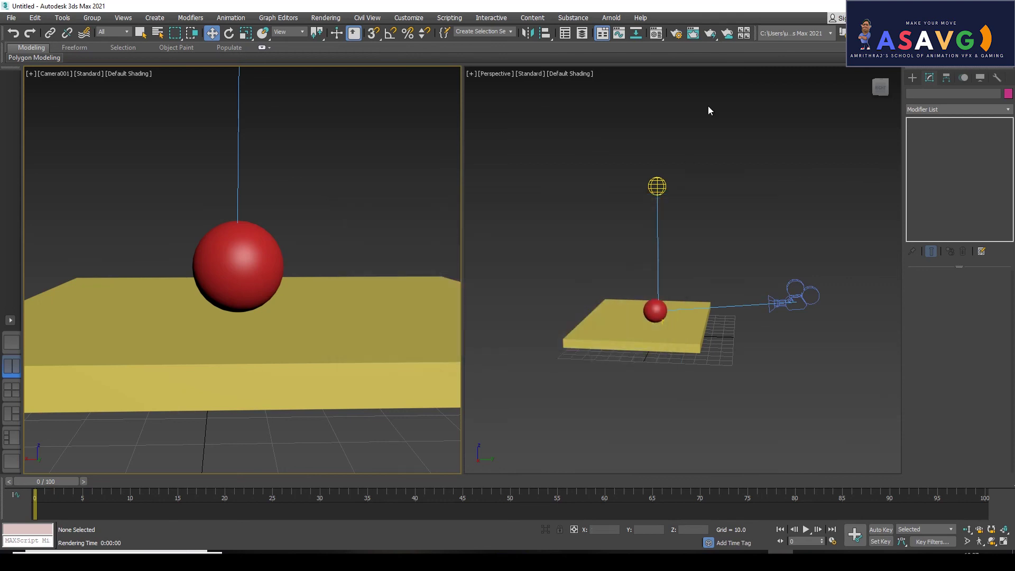
- Set the Render Setup target to Production Rendering Mode and render the camera view
{"action": "left_click", "coordinate": [326, 19]}
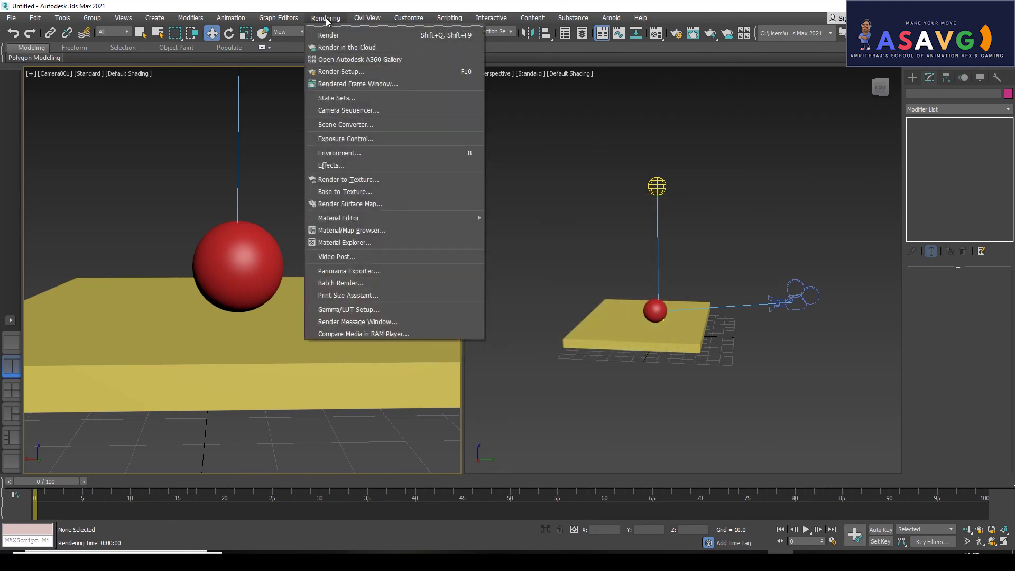
{"action": "left_click", "coordinate": [341, 71]}
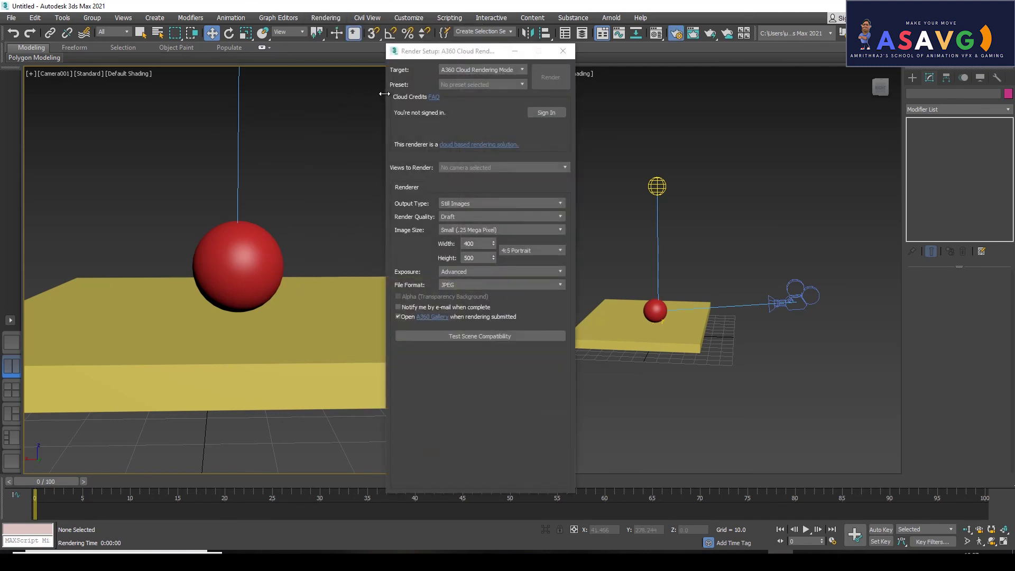
{"action": "left_click", "coordinate": [482, 72]}
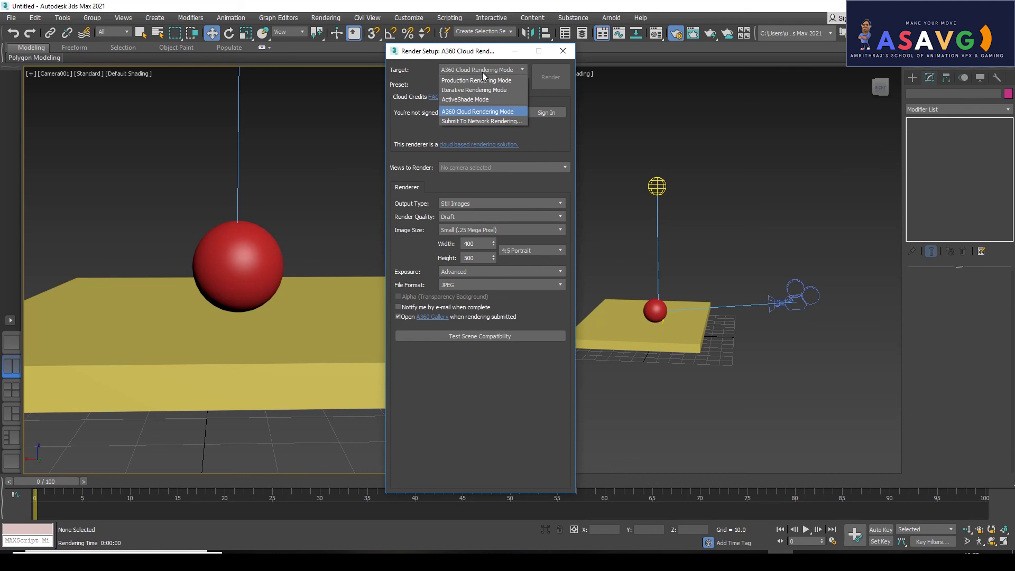
{"action": "left_click", "coordinate": [483, 80]}
{"action": "left_click", "coordinate": [531, 83]}
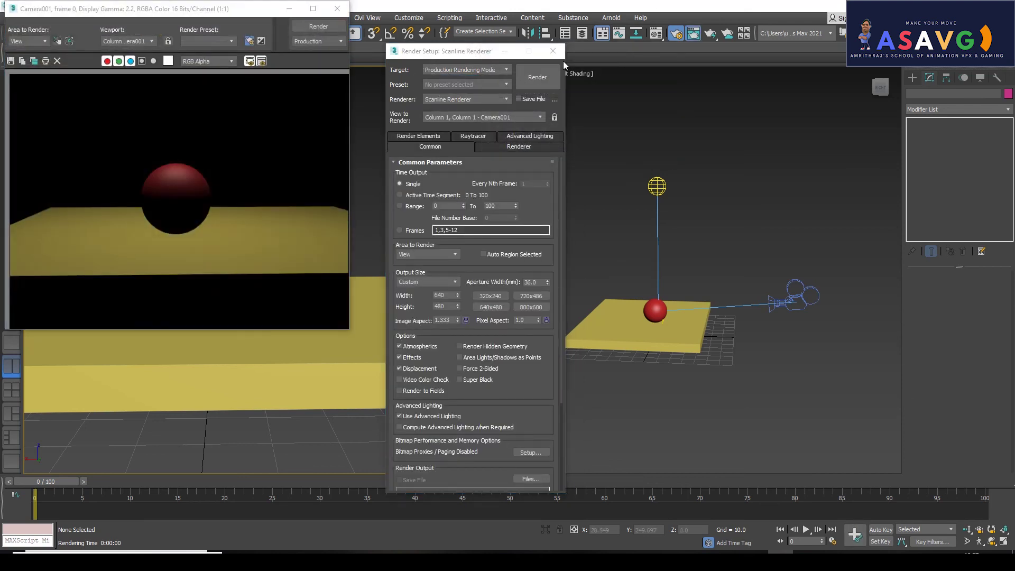
{"action": "left_click", "coordinate": [552, 51]}
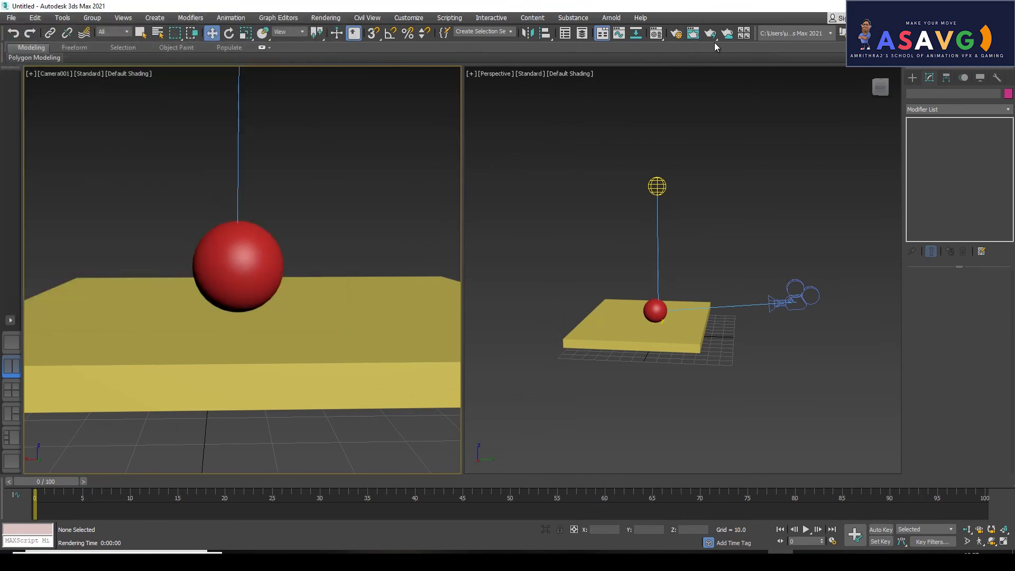
- Re-render in Production Rendering Mode with Scanline, close the windows, and select the photometric light
{"action": "left_click", "coordinate": [344, 19]}
{"action": "left_click", "coordinate": [354, 74]}
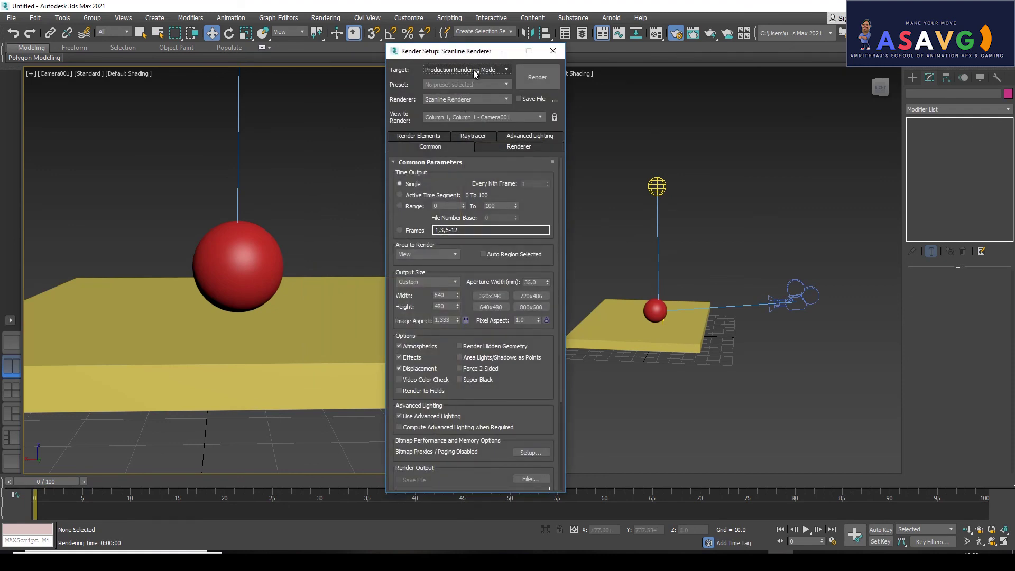
{"action": "left_click", "coordinate": [475, 72]}
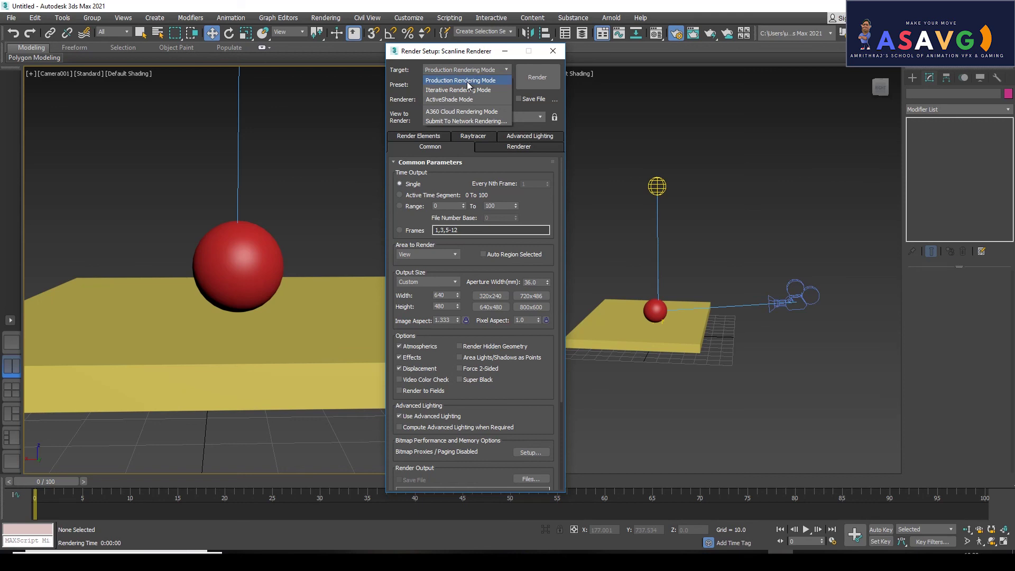
{"action": "left_click", "coordinate": [467, 81]}
{"action": "left_click", "coordinate": [537, 77]}
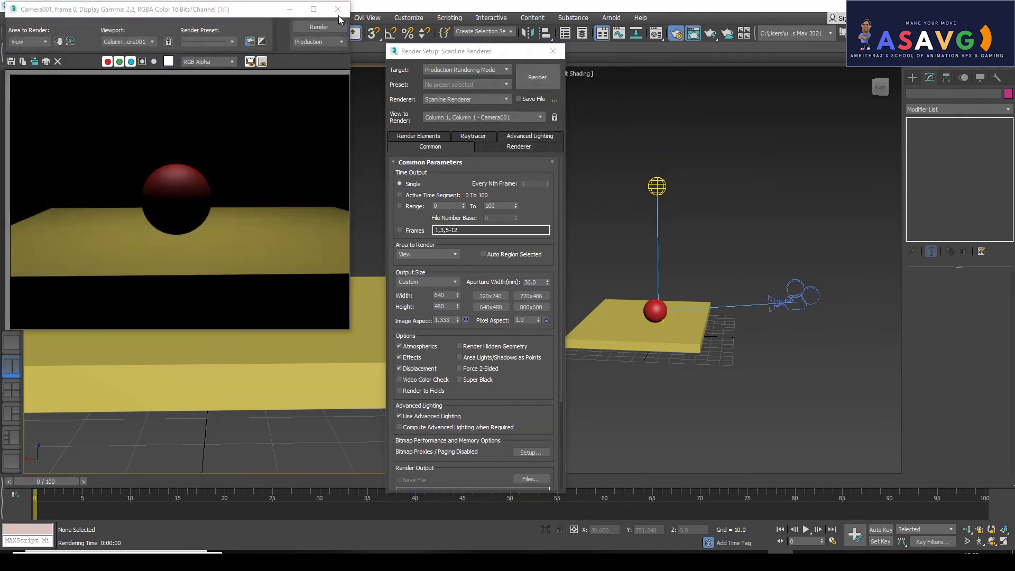
{"action": "left_click", "coordinate": [347, 10]}
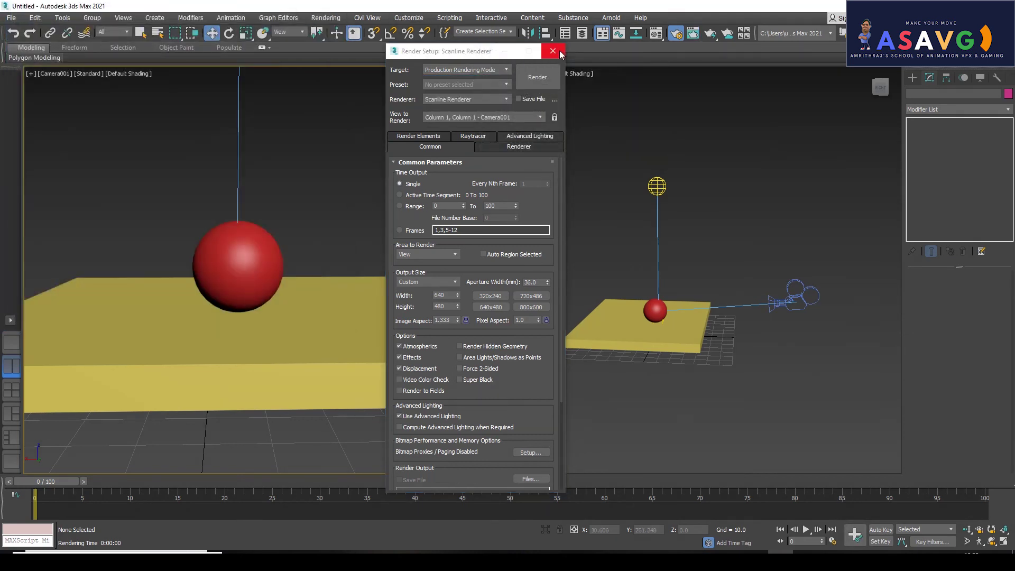
{"action": "left_click", "coordinate": [553, 51]}
{"action": "left_click", "coordinate": [657, 185]}
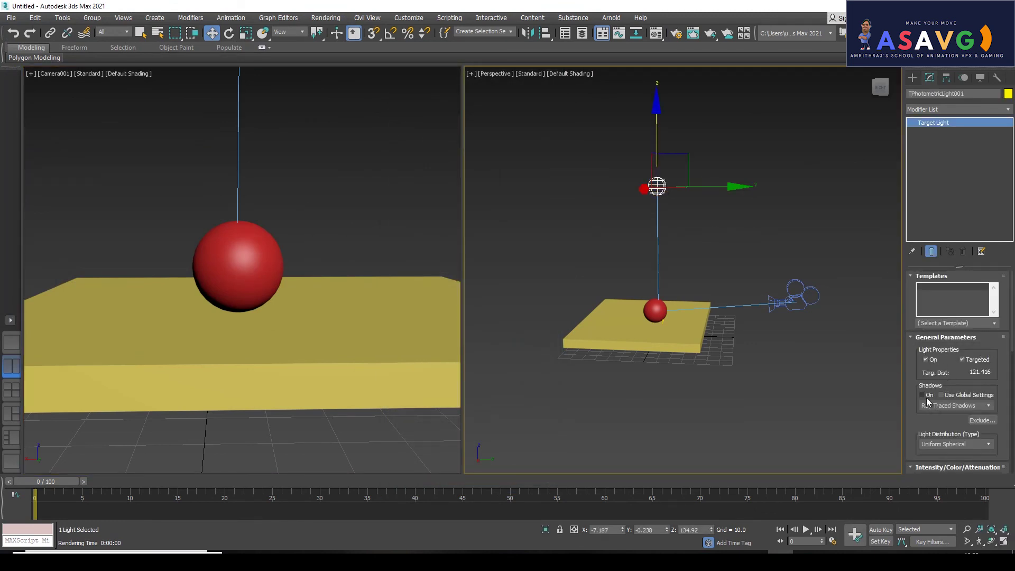
- Render the camera view and inspect the result full-screen
{"action": "left_click", "coordinate": [344, 249]}
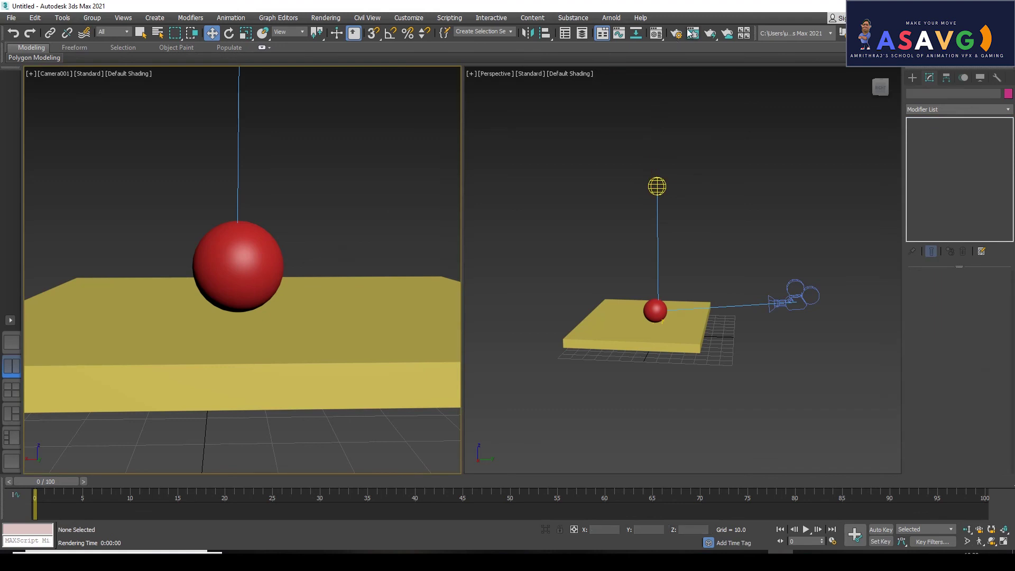
{"action": "left_click", "coordinate": [710, 34]}
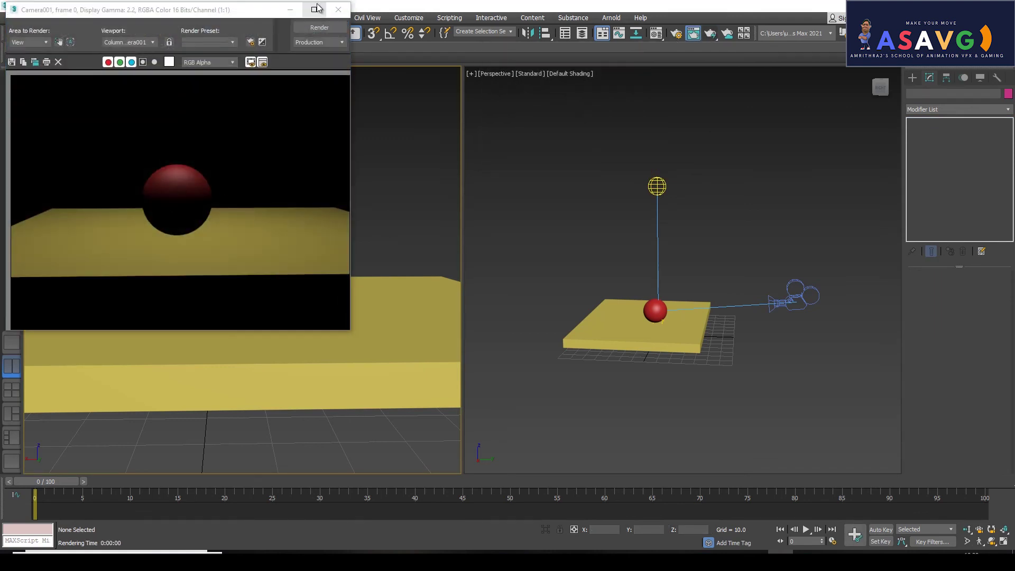
{"action": "left_click", "coordinate": [319, 9]}
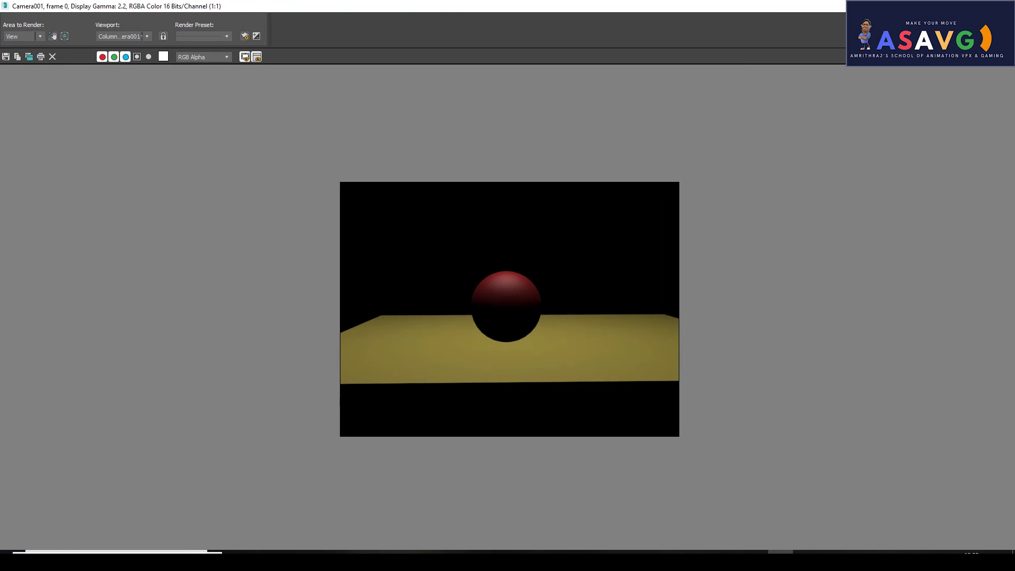
{"action": "left_click", "coordinate": [1002, 6]}
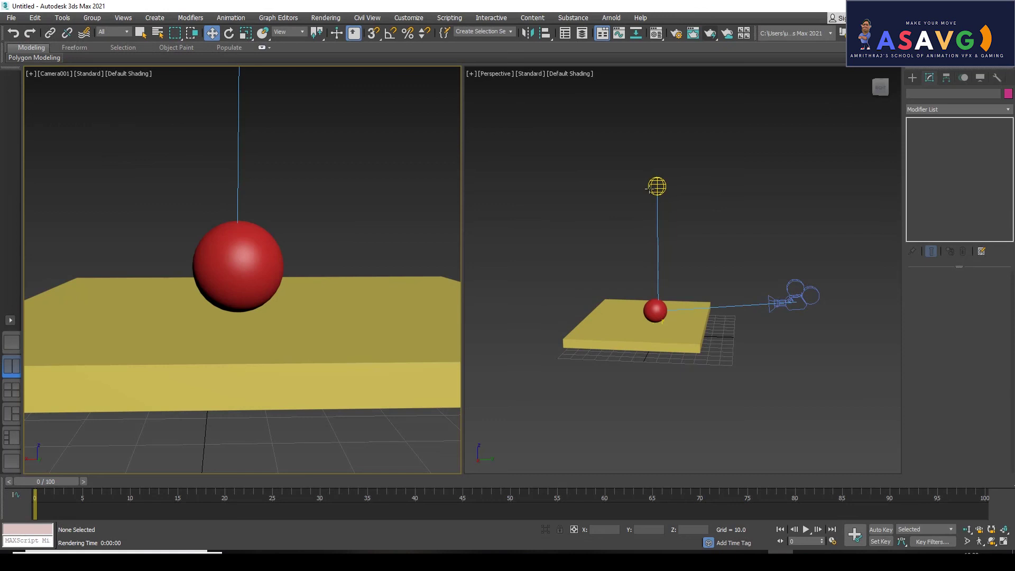
- Render with light shadows on and inspect the sphere's shadow on the yellow slab full-screen
{"action": "left_click", "coordinate": [664, 194]}
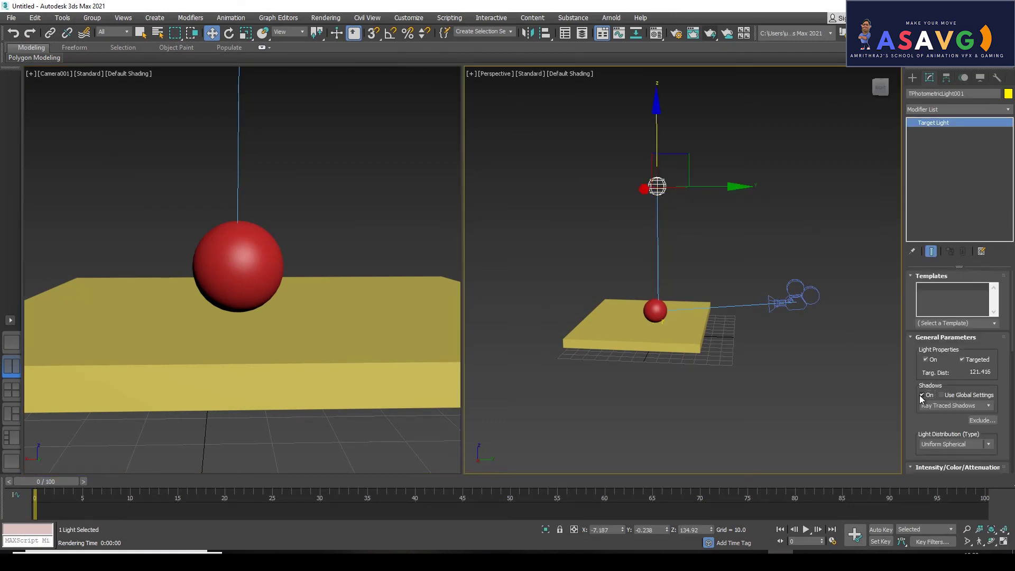
{"action": "left_click", "coordinate": [344, 225]}
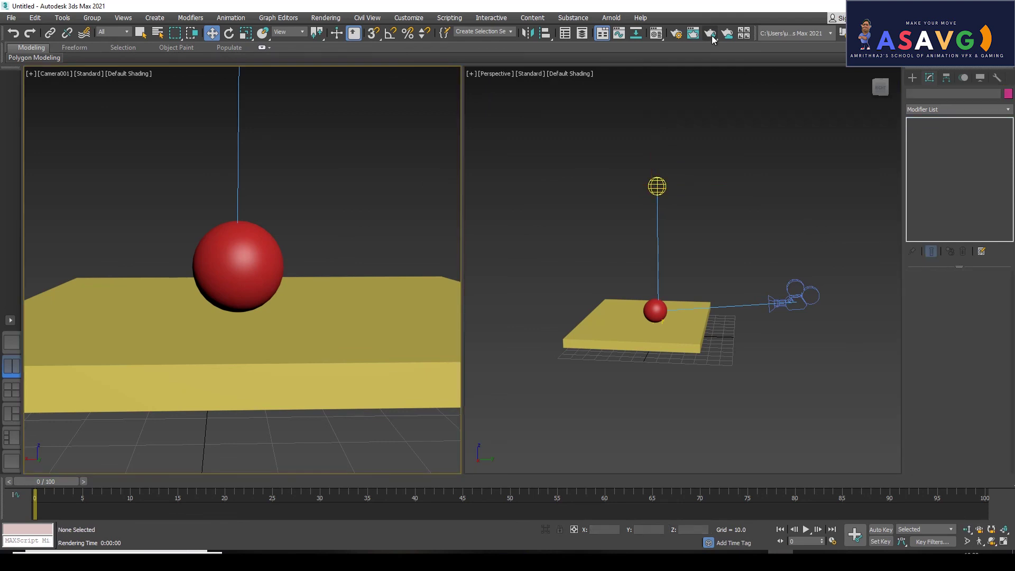
{"action": "left_click", "coordinate": [710, 35]}
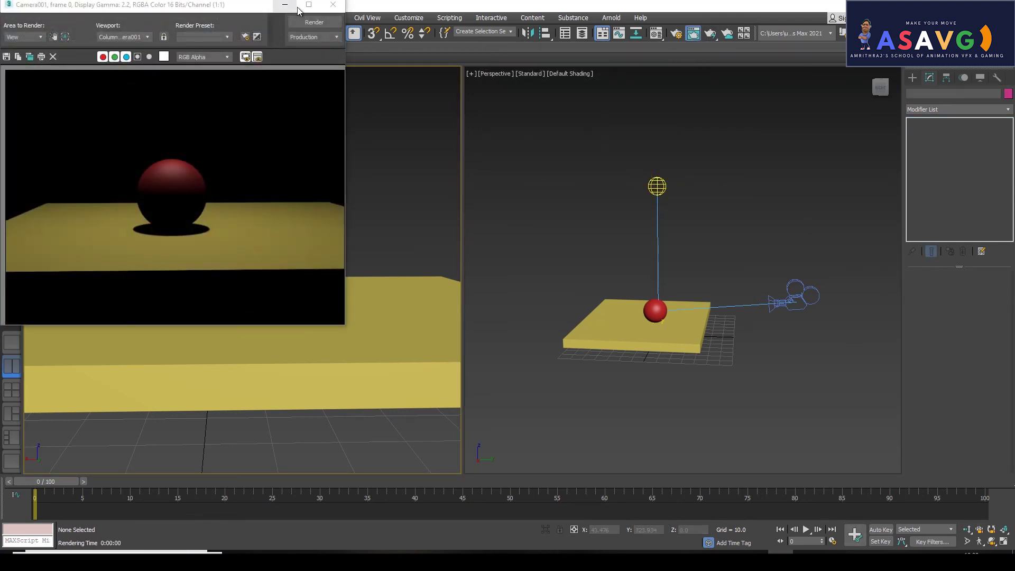
{"action": "left_click", "coordinate": [309, 4]}
{"action": "scroll", "coordinate": [474, 344], "scroll_direction": "up", "scroll_amount": 1}
{"action": "scroll", "coordinate": [474, 345], "scroll_direction": "up", "scroll_amount": 1}
{"action": "scroll", "coordinate": [475, 349], "scroll_direction": "down", "scroll_amount": 1}
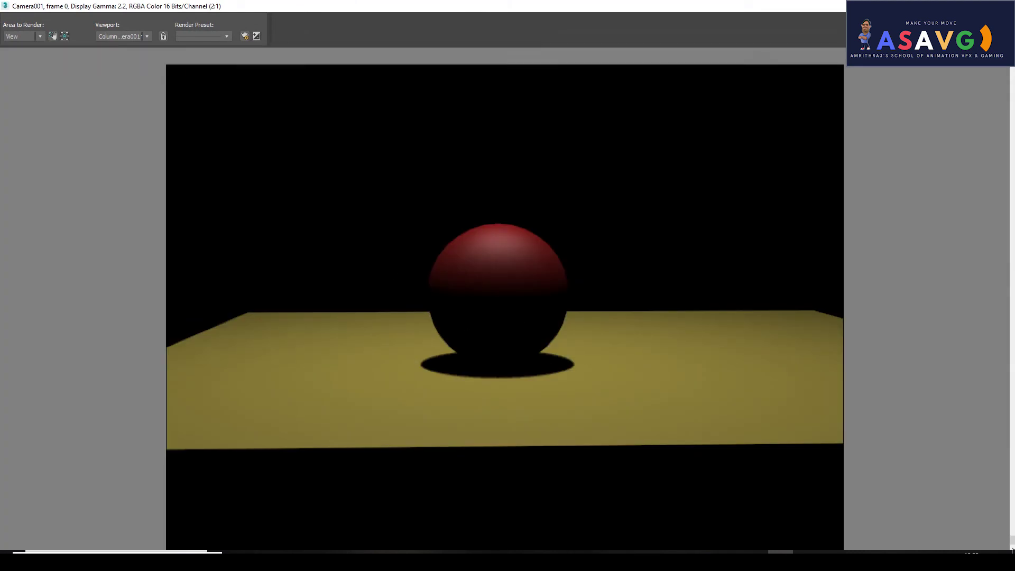
{"action": "left_click", "coordinate": [1002, 6]}
{"action": "left_click", "coordinate": [658, 187]}
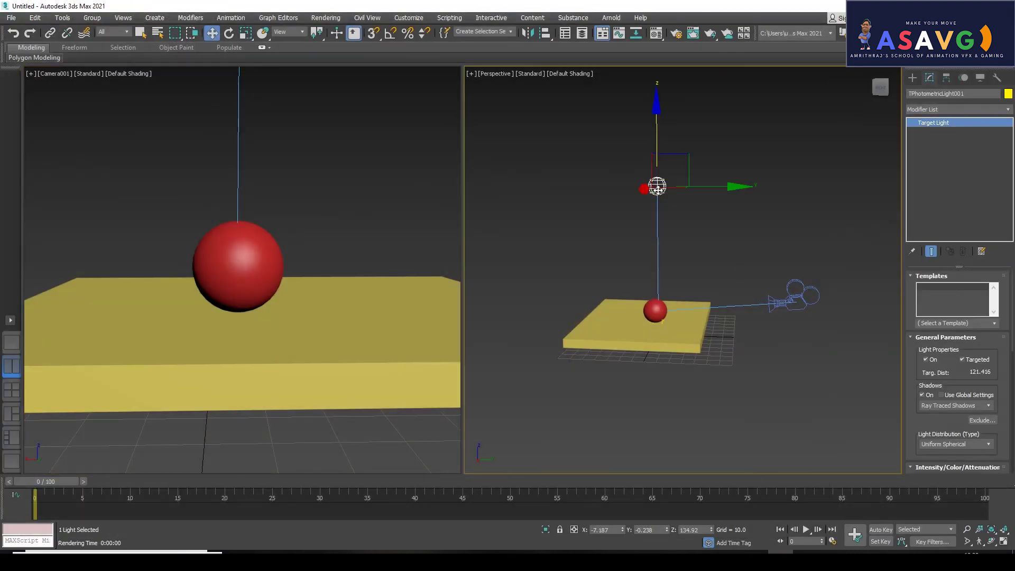
- Switch the photometric light's emitter shape to Line
{"action": "scroll", "coordinate": [953, 370], "scroll_direction": "down", "scroll_amount": 1}
{"action": "scroll", "coordinate": [958, 333], "scroll_direction": "down", "scroll_amount": 1}
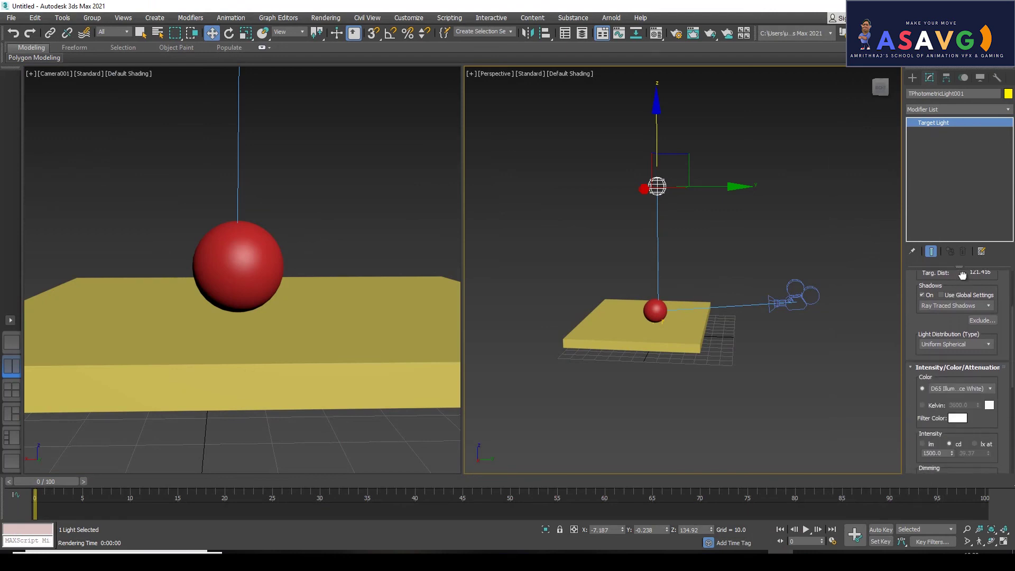
{"action": "scroll", "coordinate": [964, 336], "scroll_direction": "down", "scroll_amount": 1}
{"action": "scroll", "coordinate": [982, 345], "scroll_direction": "down", "scroll_amount": 1}
{"action": "scroll", "coordinate": [980, 344], "scroll_direction": "down", "scroll_amount": 1}
{"action": "scroll", "coordinate": [975, 343], "scroll_direction": "down", "scroll_amount": 1}
{"action": "scroll", "coordinate": [975, 342], "scroll_direction": "down", "scroll_amount": 1}
{"action": "scroll", "coordinate": [975, 343], "scroll_direction": "down", "scroll_amount": 2}
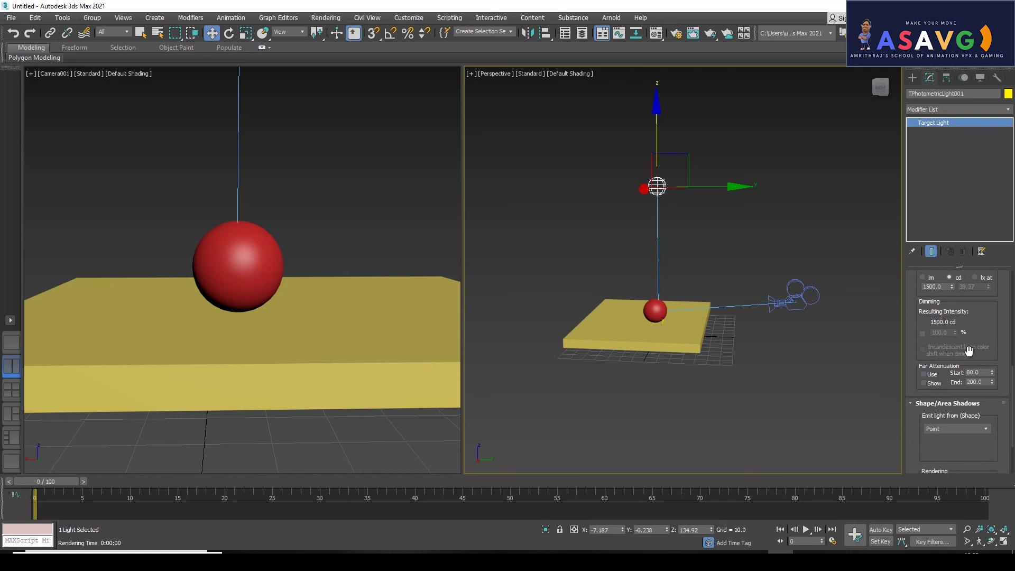
{"action": "scroll", "coordinate": [684, 192], "scroll_direction": "up", "scroll_amount": 2}
{"action": "mouse_move", "coordinate": [651, 217]}
{"action": "middle_mouse_down"}
{"action": "mouse_move", "coordinate": [674, 265]}
{"action": "mouse_move", "coordinate": [641, 244]}
{"action": "mouse_move", "coordinate": [661, 281]}
{"action": "mouse_move", "coordinate": [661, 204]}
{"action": "mouse_move", "coordinate": [674, 211]}
{"action": "middle_mouse_up"}
{"action": "scroll", "coordinate": [655, 224], "scroll_direction": "up", "scroll_amount": 3}
{"action": "left_click", "coordinate": [962, 429]}
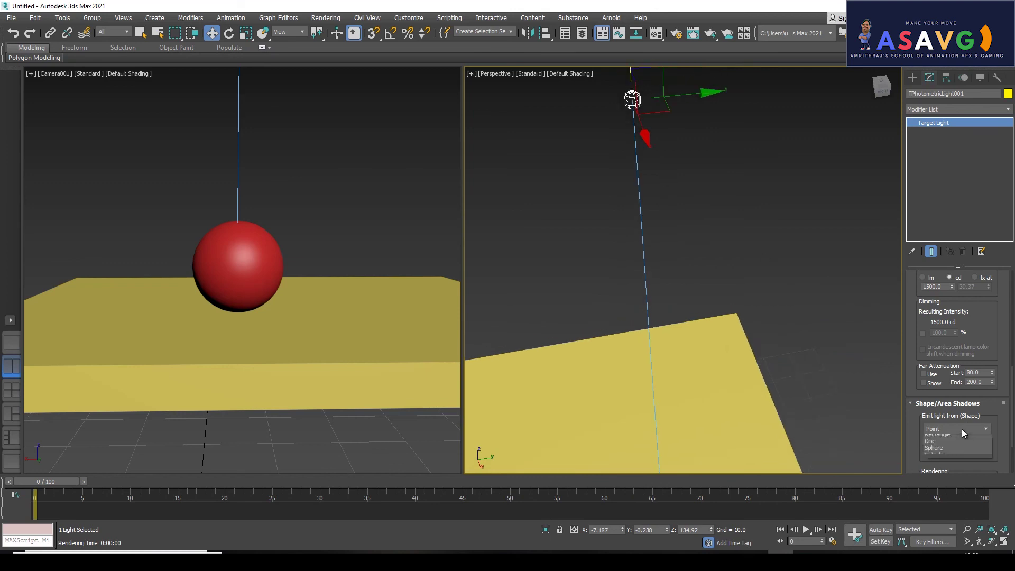
{"action": "left_click", "coordinate": [953, 444]}
- Try the Rectangle emitter shape, then the Disc shape
{"action": "mouse_move", "coordinate": [686, 215]}
{"action": "middle_mouse_down", "text": "alt"}
{"action": "mouse_move", "coordinate": [686, 233]}
{"action": "mouse_move", "coordinate": [714, 226]}
{"action": "middle_mouse_up", "text": "alt"}
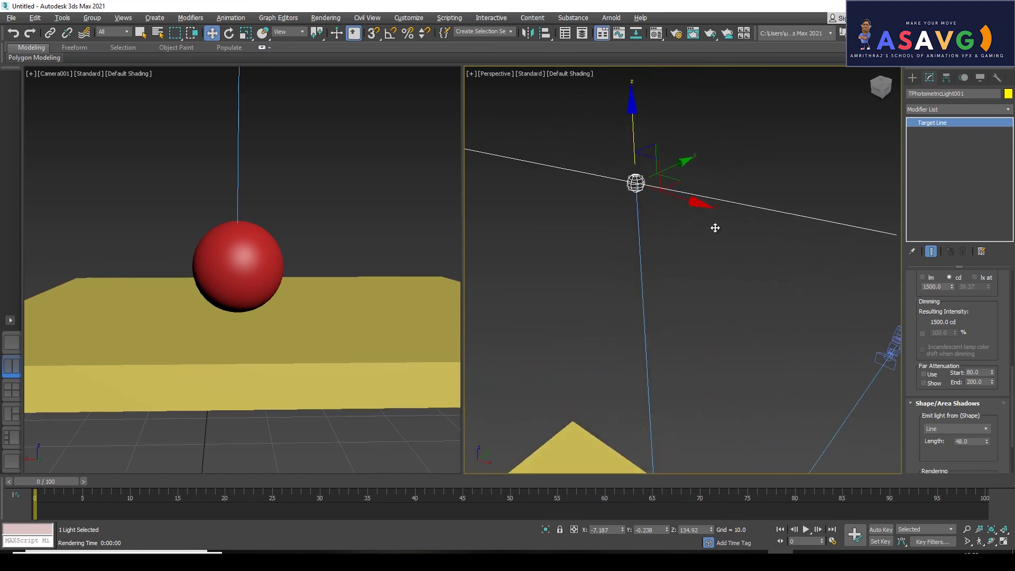
{"action": "left_click", "coordinate": [972, 429]}
{"action": "left_click", "coordinate": [948, 451]}
{"action": "mouse_move", "coordinate": [701, 287]}
{"action": "middle_mouse_down", "text": "alt"}
{"action": "mouse_move", "coordinate": [749, 335]}
{"action": "mouse_move", "coordinate": [709, 308]}
{"action": "mouse_move", "coordinate": [720, 335]}
{"action": "mouse_move", "coordinate": [704, 275]}
{"action": "mouse_move", "coordinate": [719, 290]}
{"action": "middle_mouse_up", "text": "alt"}
{"action": "left_click", "coordinate": [955, 428]}
{"action": "left_click", "coordinate": [946, 458]}
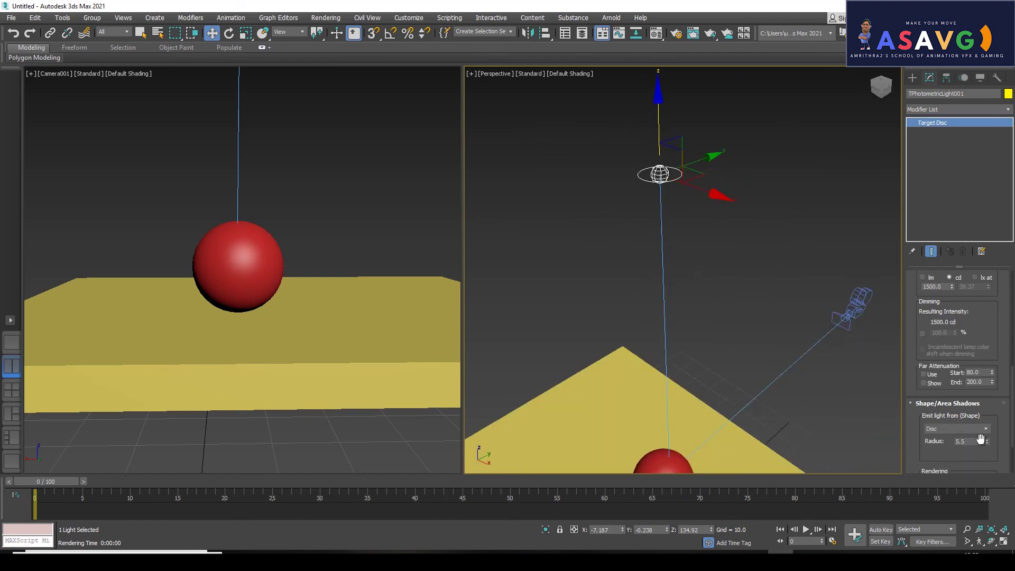
- Try the Sphere emitter shape, then settle on Cylinder
{"action": "left_click", "coordinate": [954, 429]}
{"action": "left_click", "coordinate": [947, 466]}
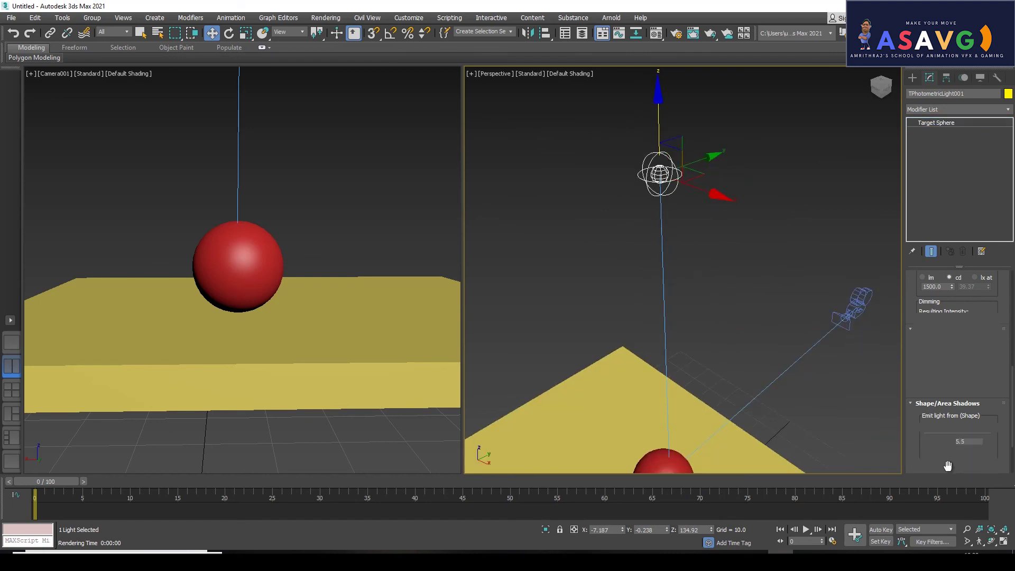
{"action": "mouse_move", "coordinate": [661, 227]}
{"action": "middle_mouse_down", "text": "alt"}
{"action": "mouse_move", "coordinate": [693, 253]}
{"action": "mouse_move", "coordinate": [692, 231]}
{"action": "middle_mouse_up", "text": "alt"}
{"action": "left_click", "coordinate": [964, 424]}
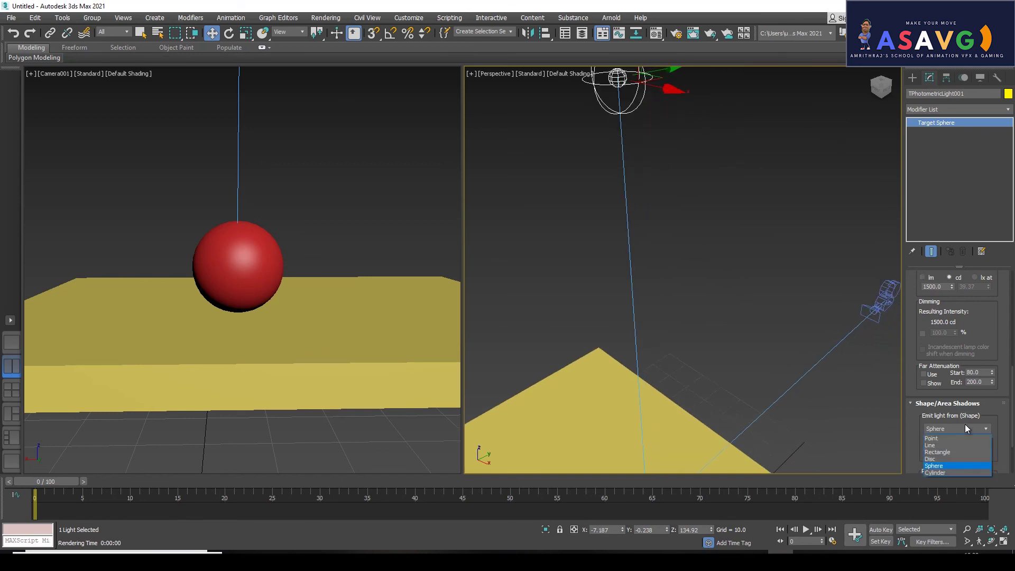
{"action": "left_click", "coordinate": [940, 472]}
{"action": "mouse_move", "coordinate": [721, 247]}
{"action": "middle_mouse_down", "text": "alt"}
{"action": "mouse_move", "coordinate": [702, 197]}
{"action": "mouse_move", "coordinate": [693, 234]}
{"action": "middle_mouse_up", "text": "alt"}
- Render the Camera view to check the cylinder light's shadow
{"action": "key", "text": "e"}
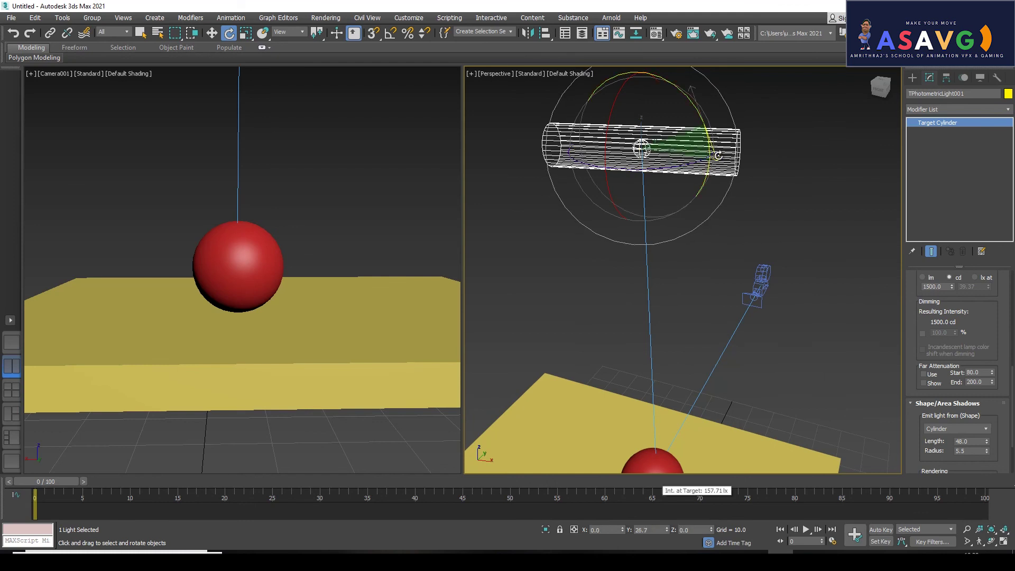
{"action": "key", "text": "w"}
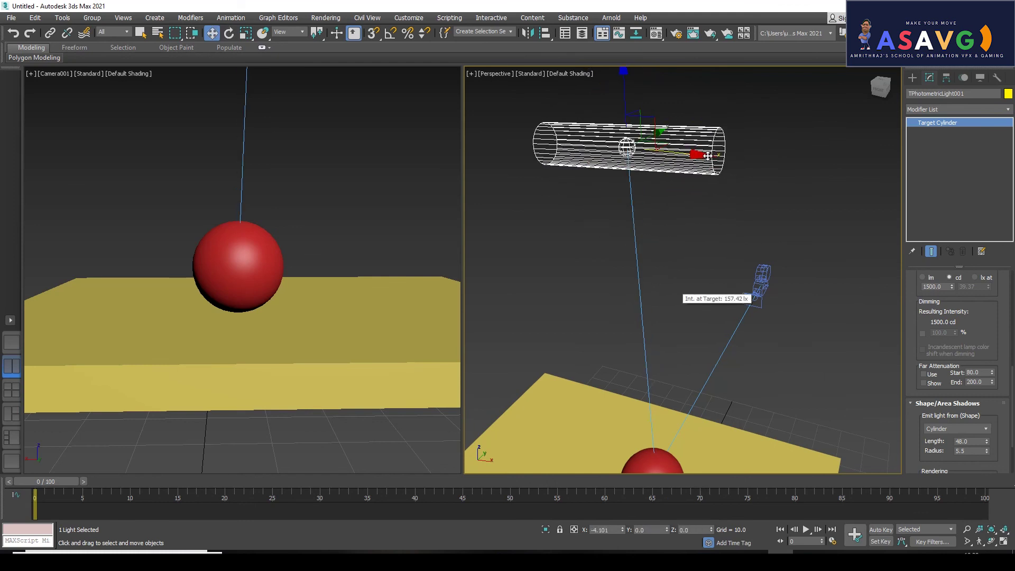
{"action": "left_click", "coordinate": [341, 192]}
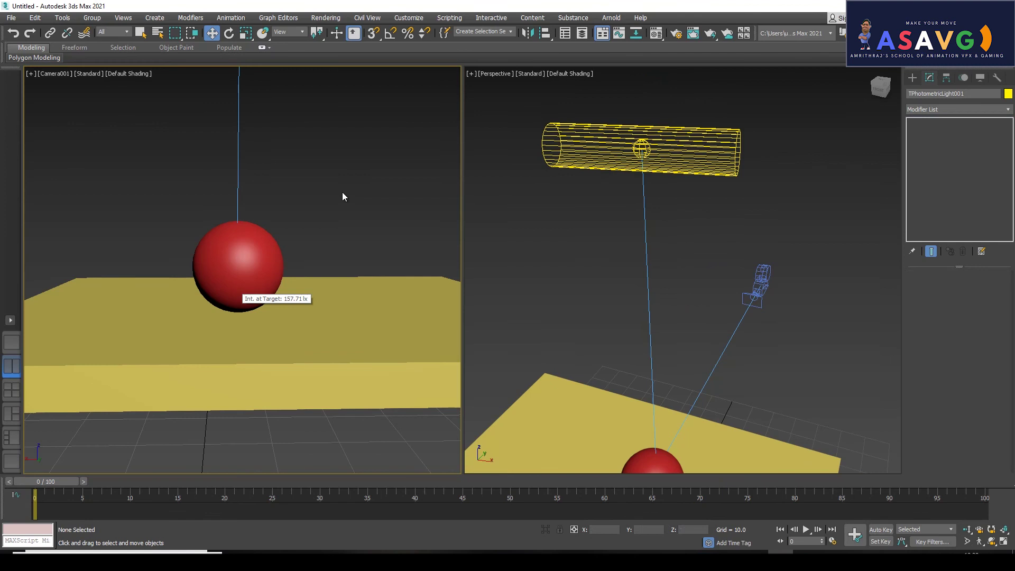
{"action": "left_click", "coordinate": [710, 34]}
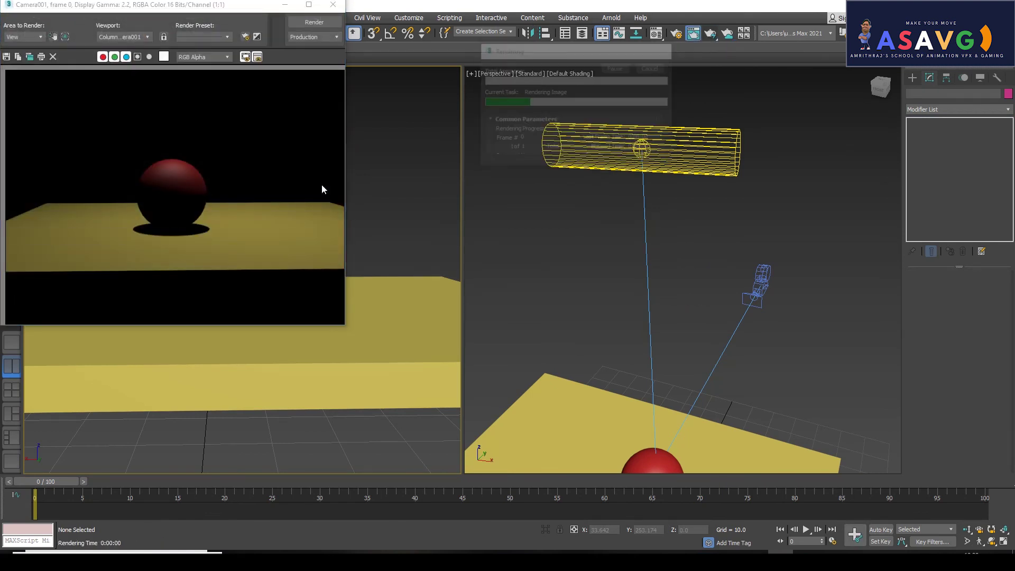
{"action": "left_click", "coordinate": [337, 9]}
- Select the cylinder light and change its emitter shape to Point
{"action": "left_click", "coordinate": [709, 159]}
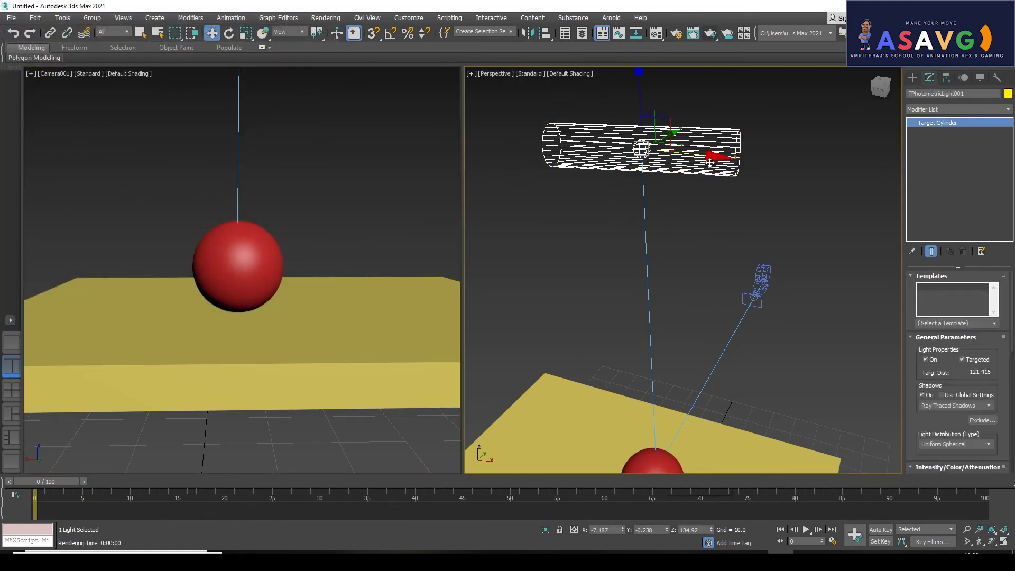
{"action": "scroll", "coordinate": [934, 413], "scroll_direction": "down", "scroll_amount": 3}
{"action": "scroll", "coordinate": [933, 414], "scroll_direction": "down", "scroll_amount": 3}
{"action": "scroll", "coordinate": [934, 413], "scroll_direction": "down", "scroll_amount": 3}
{"action": "left_click_drag", "start_coordinate": [994, 412], "coordinate": [995, 360]}
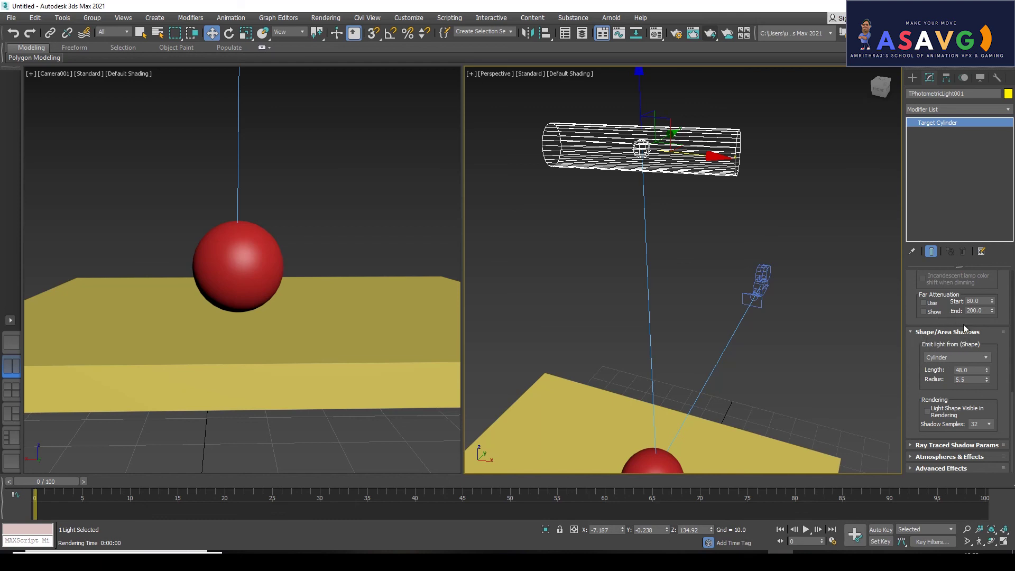
{"action": "left_click", "coordinate": [957, 359]}
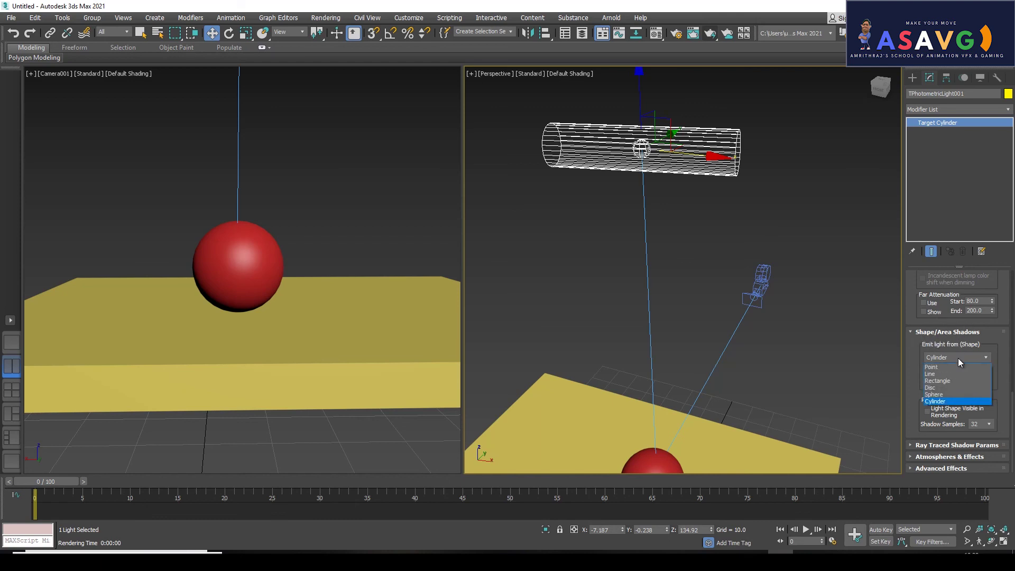
{"action": "left_click", "coordinate": [947, 370]}
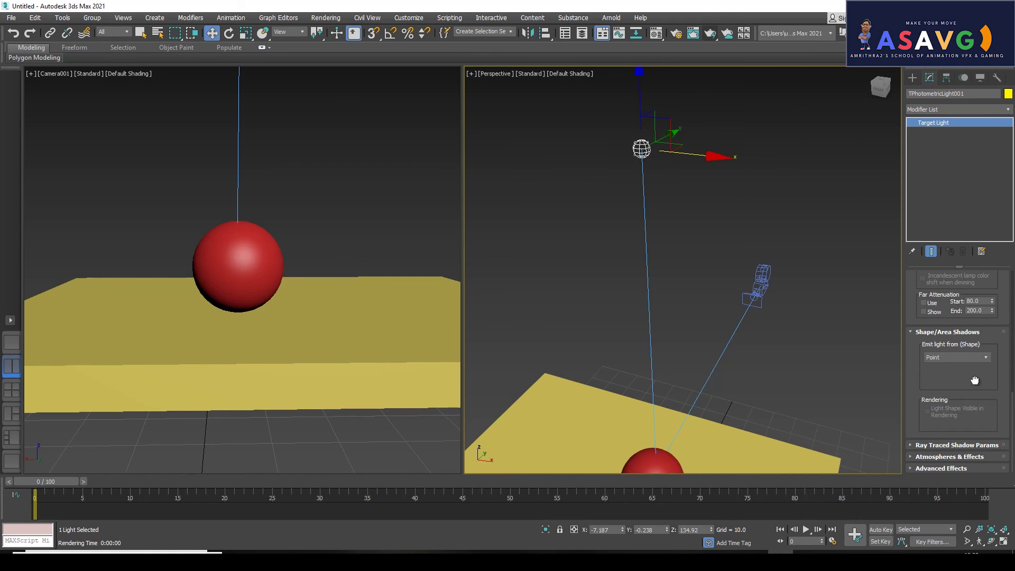
- Scroll the command panel back up and orbit around the scene
{"action": "scroll", "coordinate": [975, 359], "scroll_direction": "up", "scroll_amount": 3}
{"action": "scroll", "coordinate": [988, 350], "scroll_direction": "up", "scroll_amount": 2}
{"action": "scroll", "coordinate": [988, 350], "scroll_direction": "up", "scroll_amount": 2}
{"action": "scroll", "coordinate": [989, 370], "scroll_direction": "up", "scroll_amount": 3}
{"action": "scroll", "coordinate": [989, 391], "scroll_direction": "up", "scroll_amount": 2}
{"action": "scroll", "coordinate": [990, 412], "scroll_direction": "up", "scroll_amount": 3}
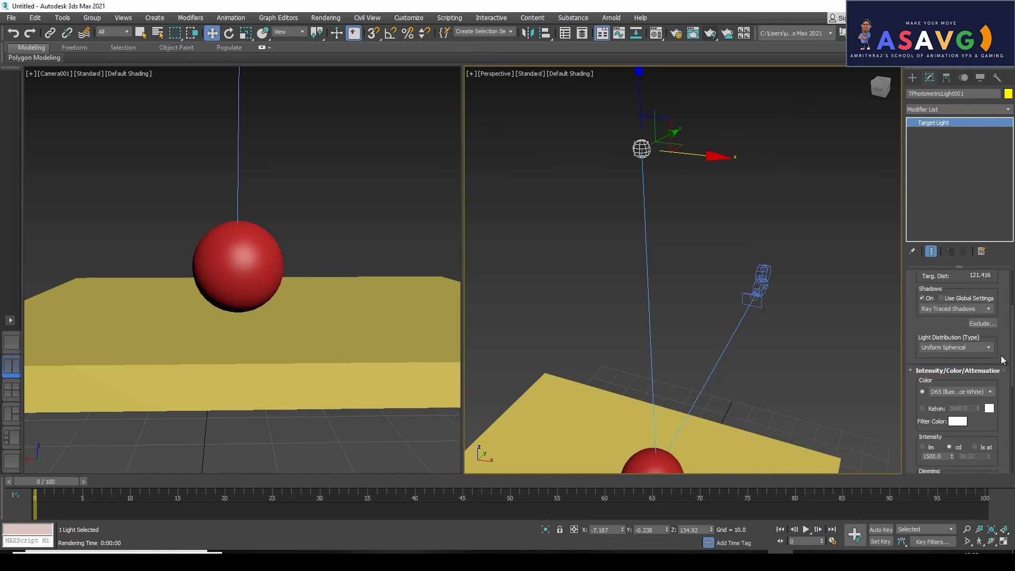
{"action": "scroll", "coordinate": [1003, 386], "scroll_direction": "up", "scroll_amount": 2}
{"action": "scroll", "coordinate": [1005, 434], "scroll_direction": "up", "scroll_amount": 3}
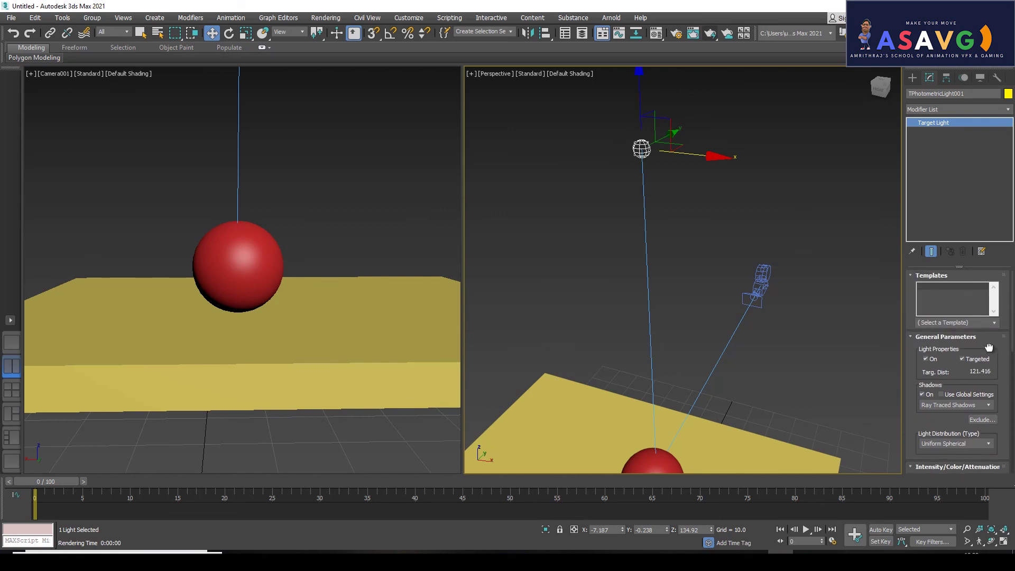
{"action": "scroll", "coordinate": [990, 407], "scroll_direction": "down", "scroll_amount": 1}
{"action": "middle_click_drag", "start_coordinate": [816, 335], "coordinate": [728, 328], "text": "alt"}
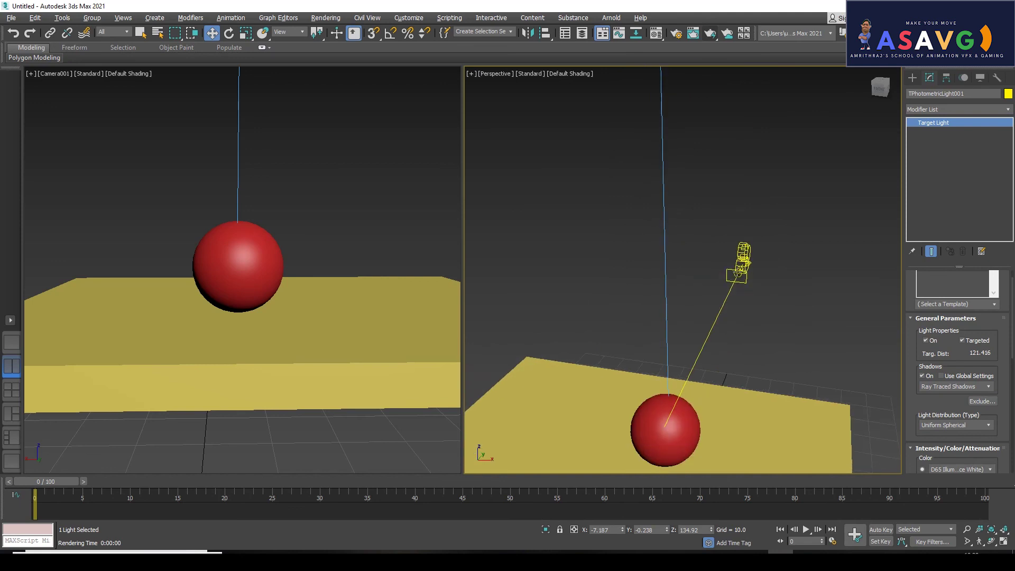
- Make the light untargeted and render the Camera view
{"action": "left_click", "coordinate": [963, 341]}
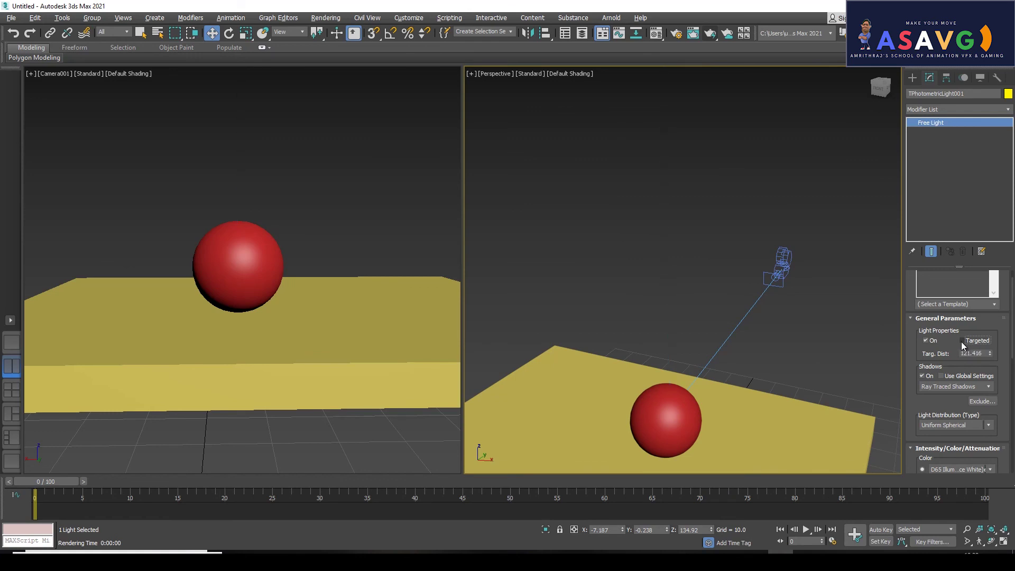
{"action": "middle_click_drag", "start_coordinate": [643, 291], "coordinate": [649, 311], "text": "alt"}
{"action": "left_click", "coordinate": [378, 240]}
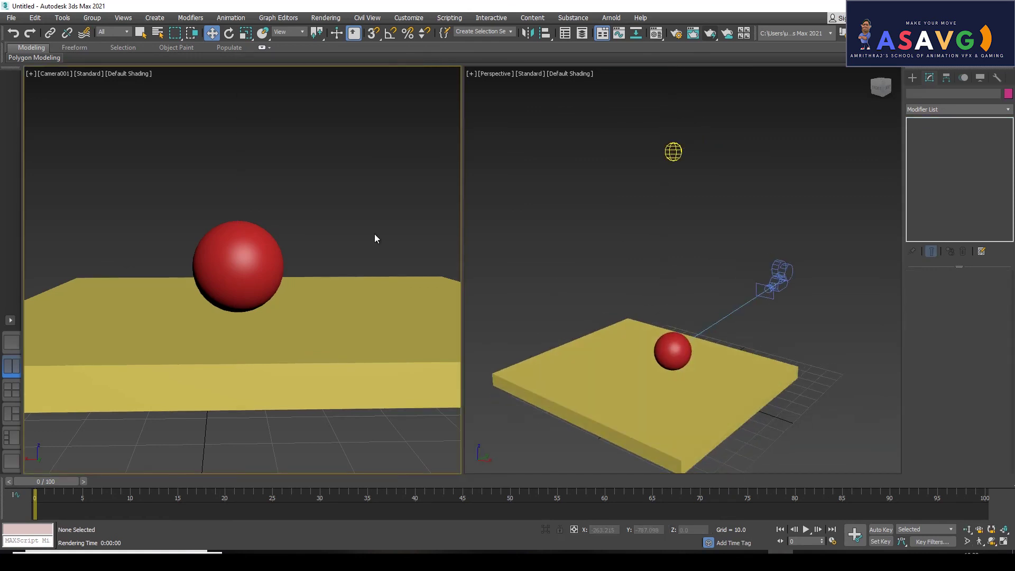
{"action": "left_click", "coordinate": [708, 35]}
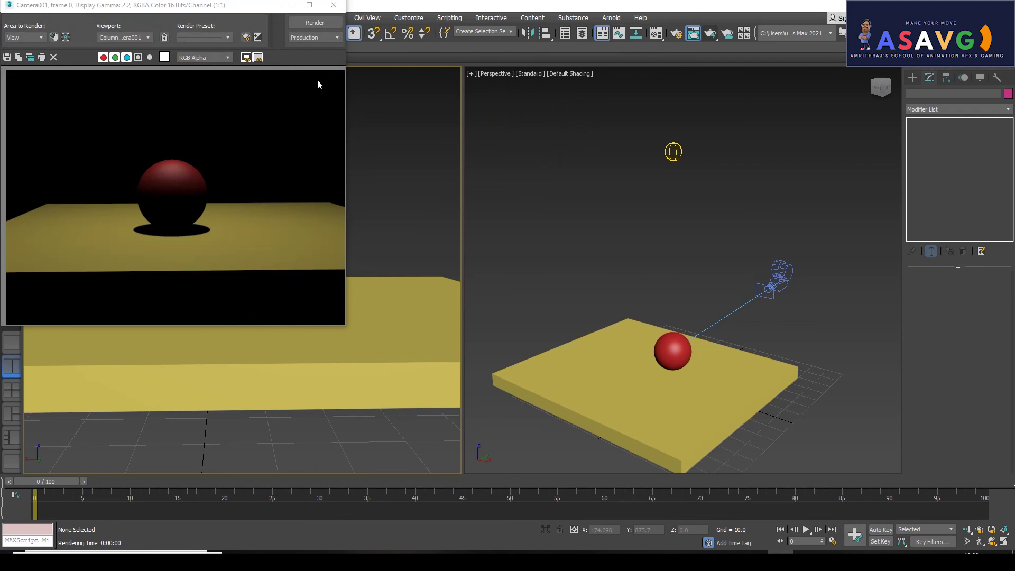
{"action": "left_click", "coordinate": [333, 7]}
- Make the light targeted again, keeping Uniform Spherical distribution
{"action": "left_click", "coordinate": [673, 151]}
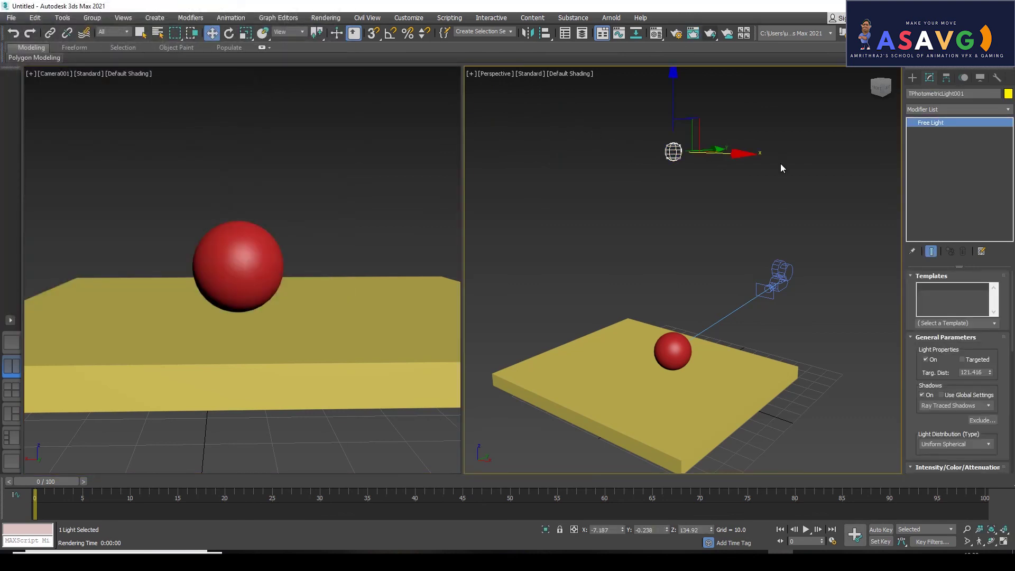
{"action": "left_click", "coordinate": [969, 363]}
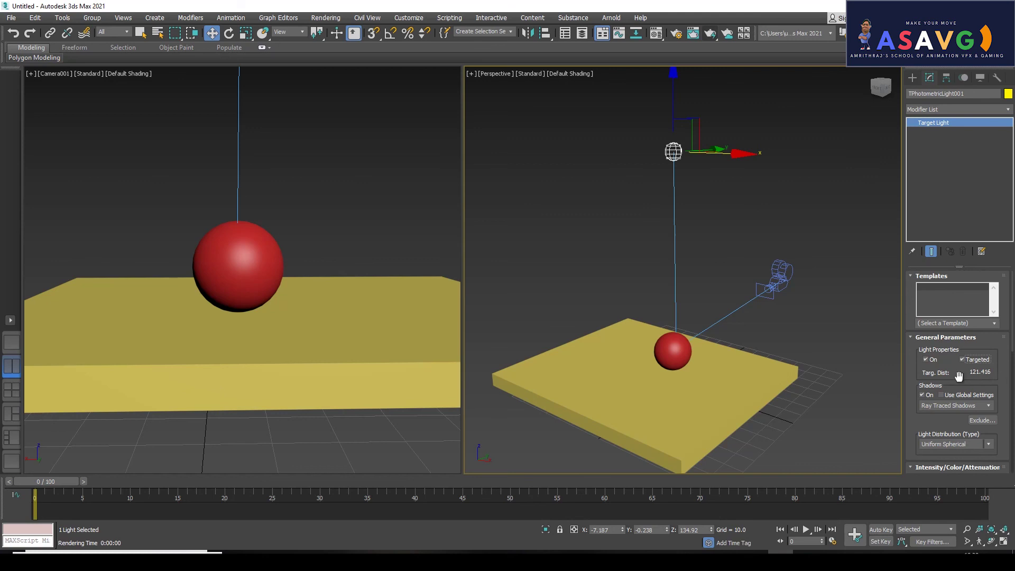
{"action": "left_click_drag", "start_coordinate": [959, 376], "coordinate": [959, 324]}
{"action": "left_click_drag", "start_coordinate": [932, 374], "coordinate": [944, 312]}
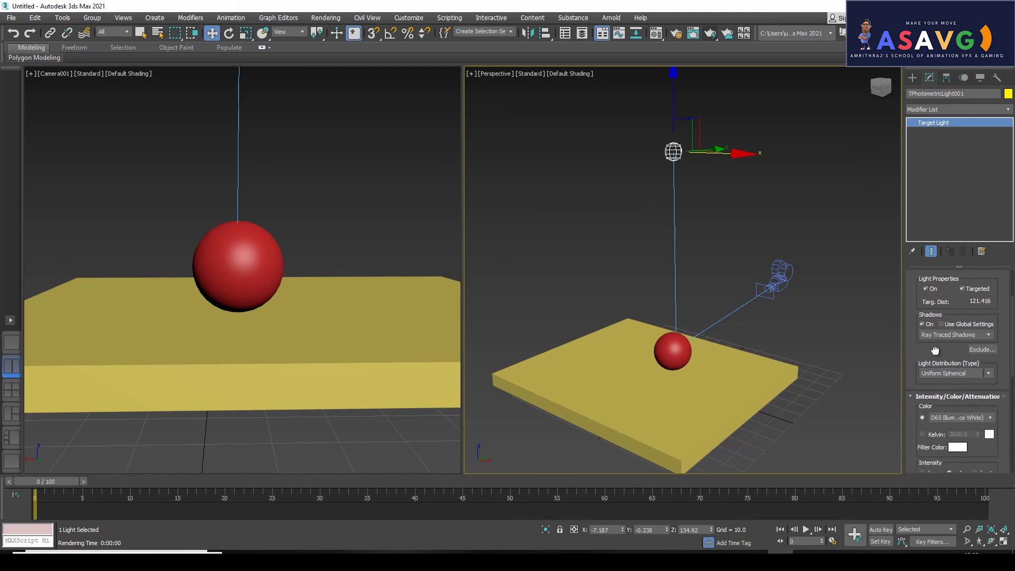
{"action": "left_click", "coordinate": [942, 333]}
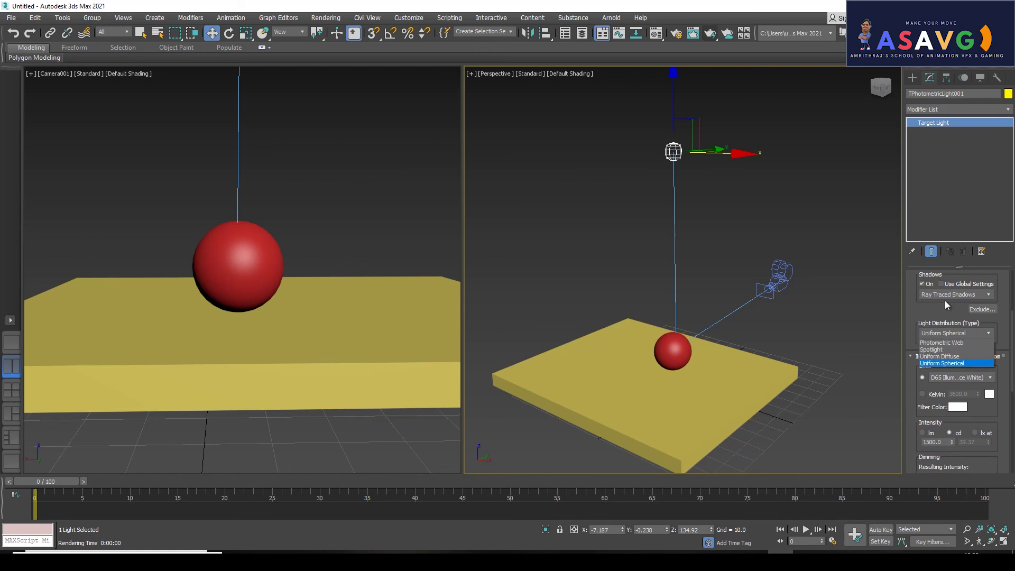
{"action": "left_click", "coordinate": [906, 315]}
{"action": "left_click_drag", "start_coordinate": [987, 418], "coordinate": [987, 318]}
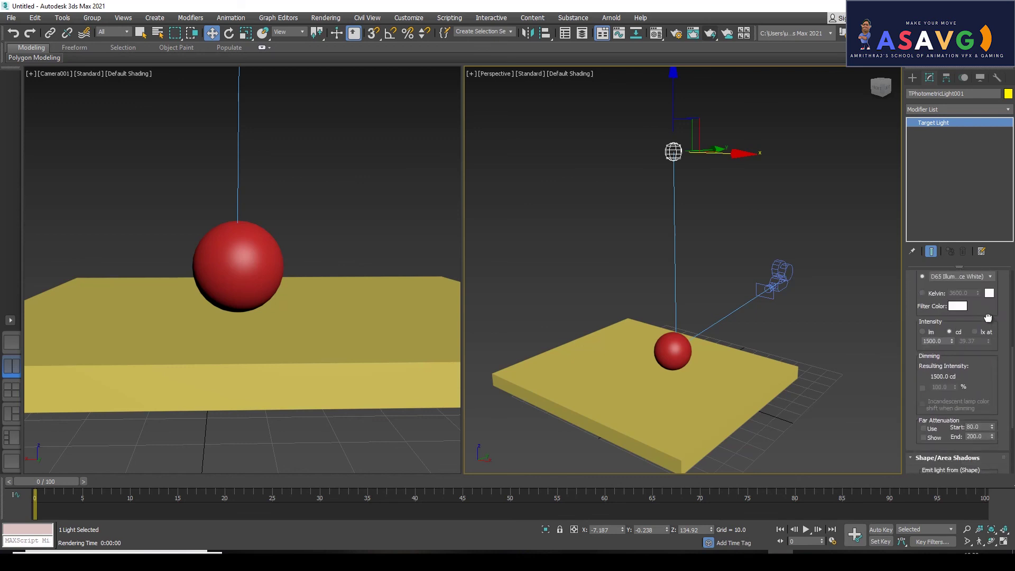
{"action": "left_click_drag", "start_coordinate": [973, 396], "coordinate": [984, 271]}
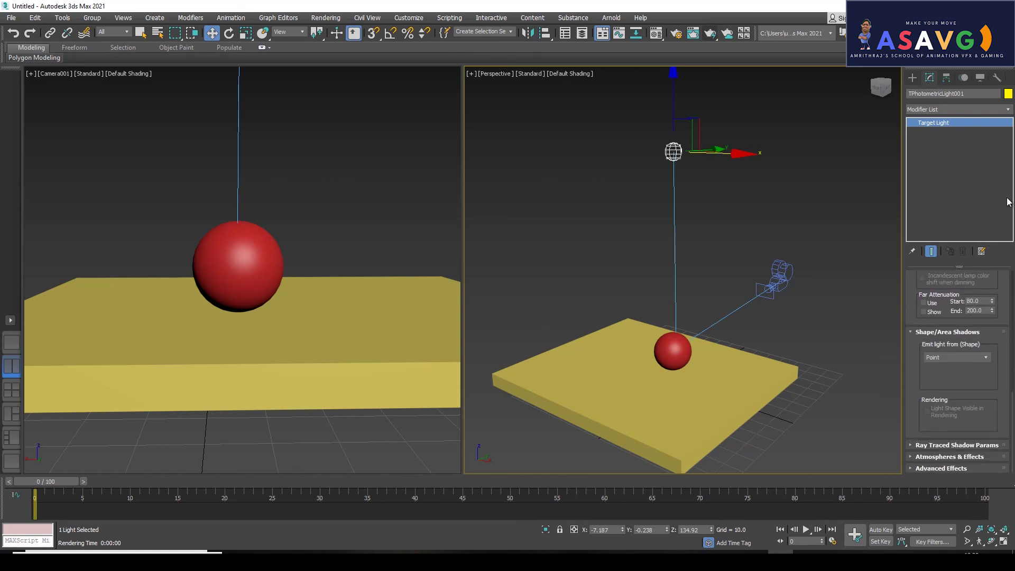